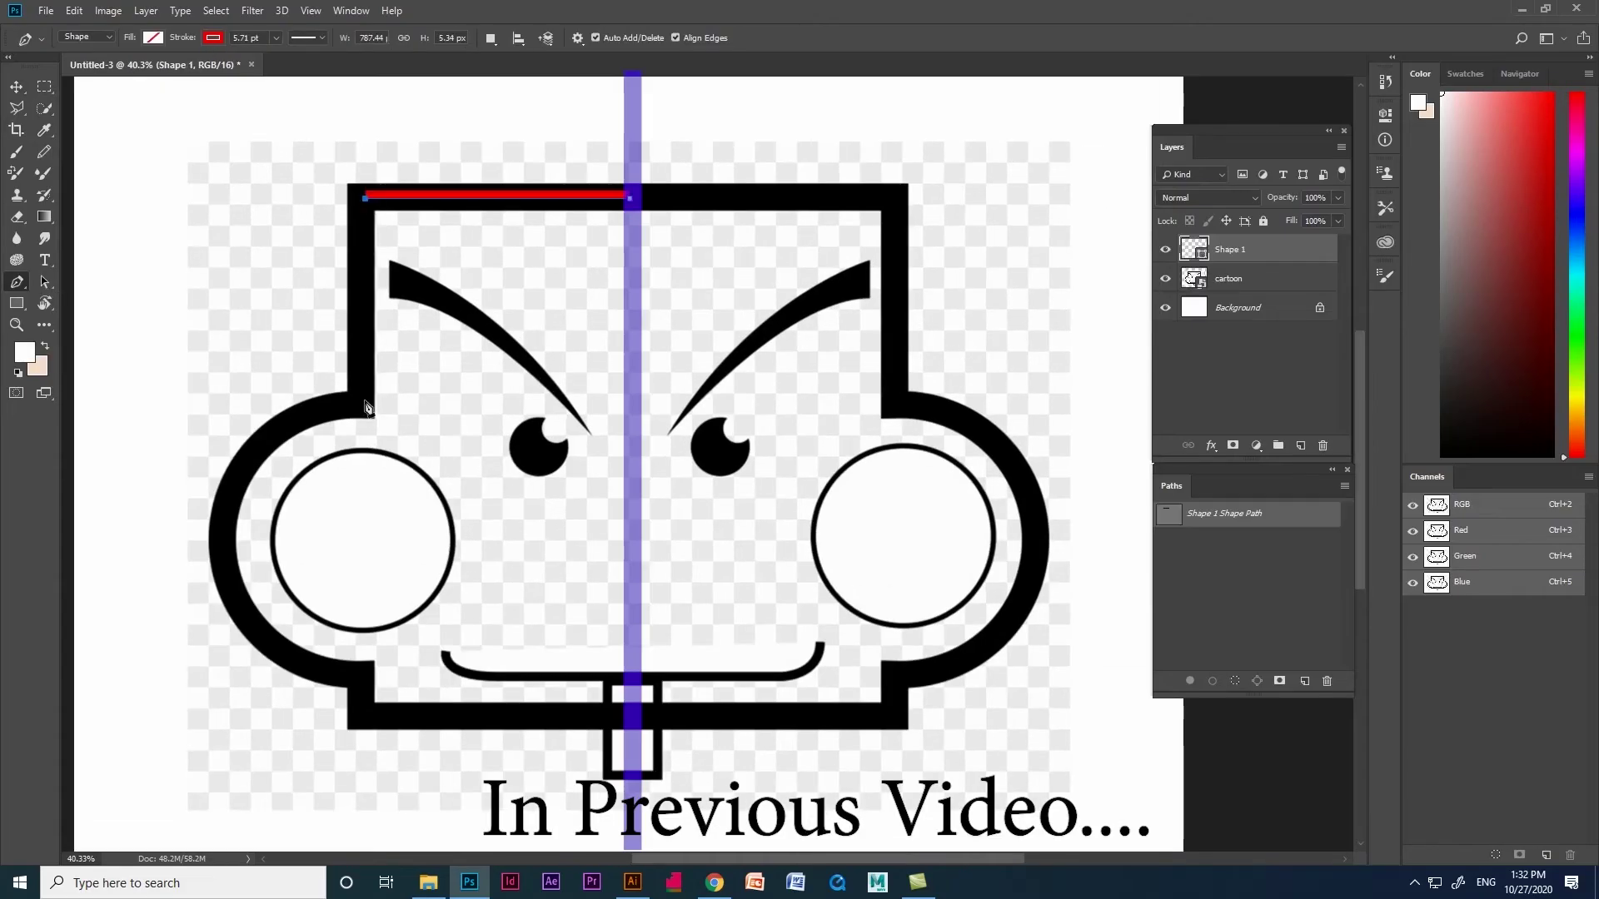
- Trace the head outline with the Pen tool down the left side, around the left ear and along the bottom to the right ear
left_click(364, 405)
left_click_drag(220, 541, 218, 671)
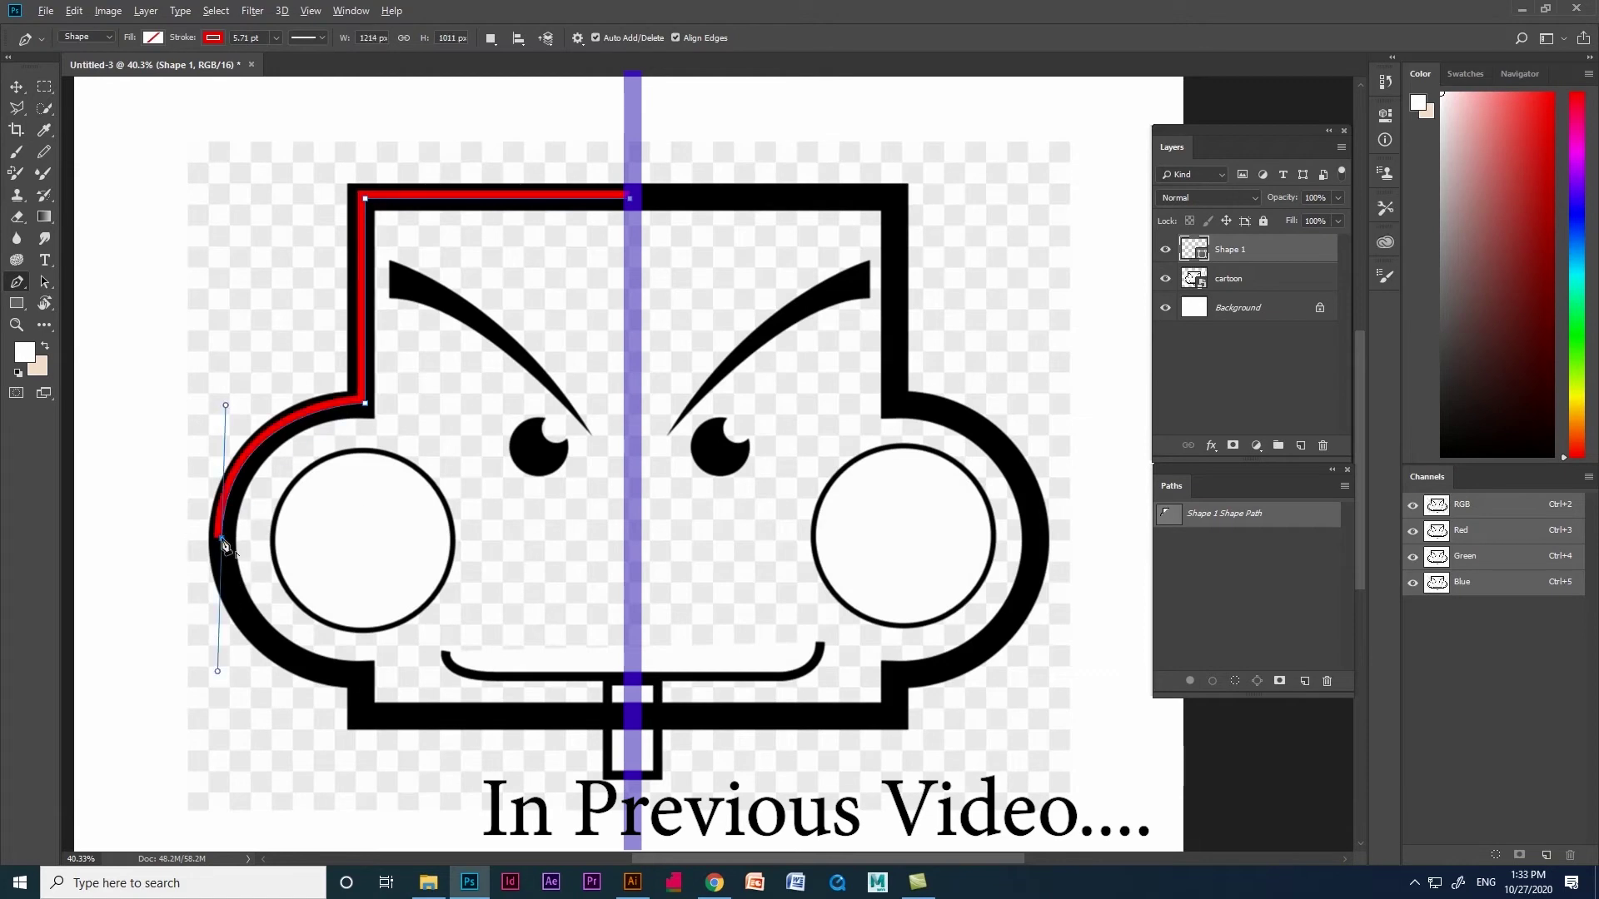
left_click(221, 539, "alt")
left_click_drag(364, 678, 503, 678)
left_click(364, 677, "alt")
left_click(364, 717)
left_click(633, 717)
left_click(895, 717)
left_click(895, 678)
left_click(895, 402)
left_click(896, 538)
left_click_drag(896, 538, 1033, 538)
left_click_drag(1033, 470, 1032, 403)
left_click_drag(1035, 607, 1042, 663)
key("ctrl+alt+z")
key("ctrl+alt+z")
key("ctrl+alt+z")
key("ctrl+alt+z")
- Continue the outline around the right ear and up the right side, closing it at the middle of the head's upper edge
left_click_drag(898, 541, 1038, 541)
left_click(895, 401)
left_click(895, 198)
left_click(629, 198)
key("v")
left_click_drag(933, 458, 970, 447)
scroll(583, 296, "up", 4)
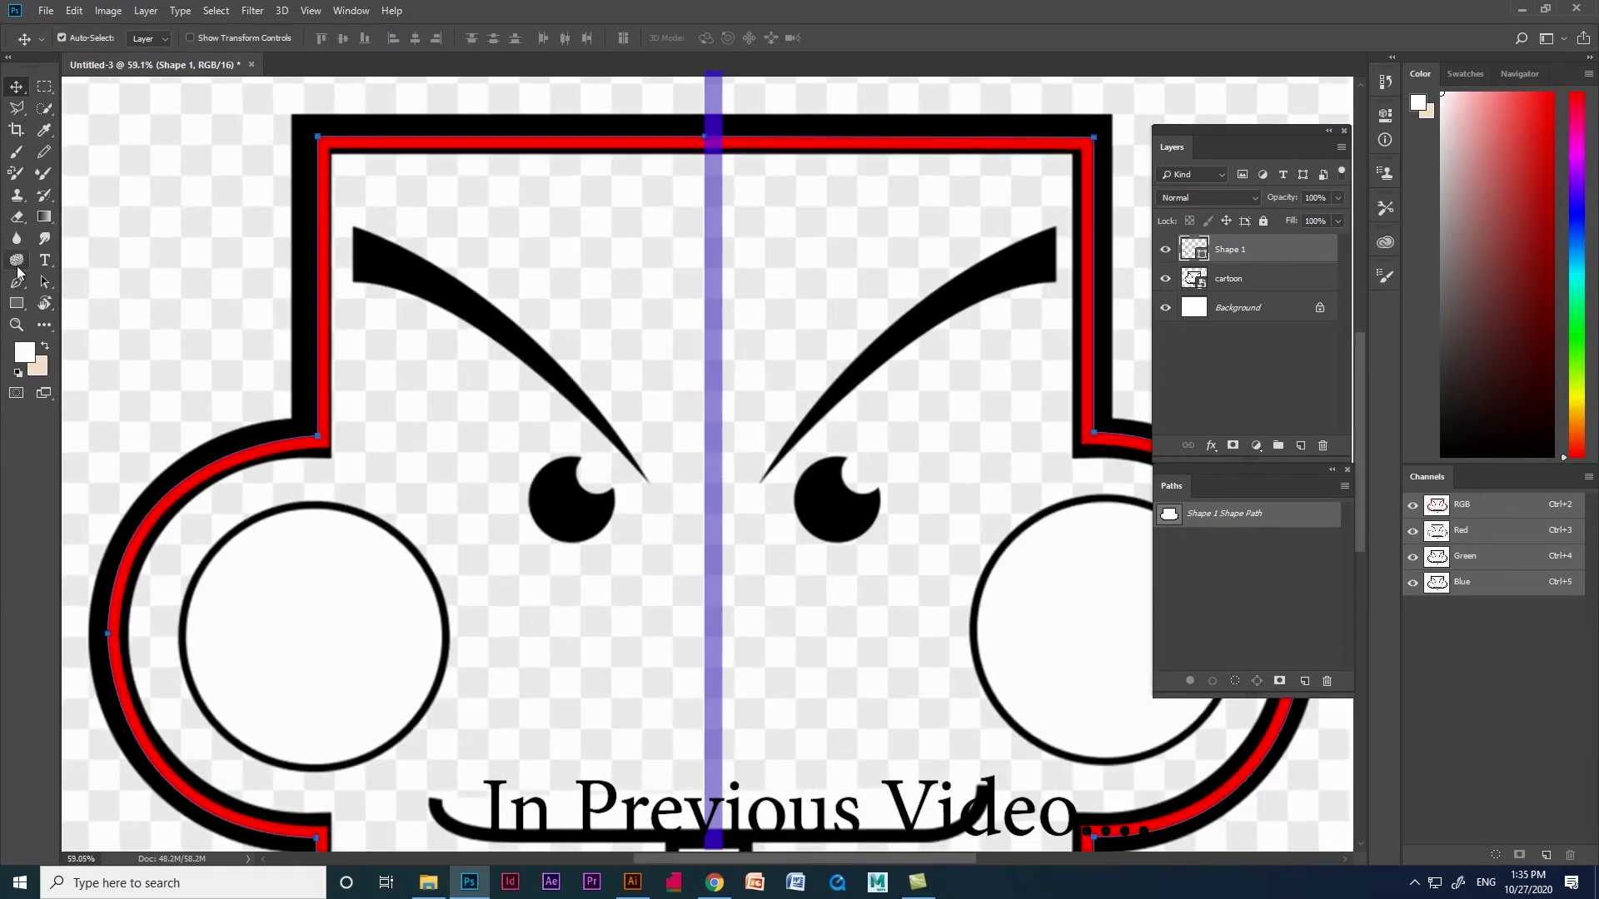
- Trace the left eyebrow with the Pen tool as a closed path with curved long edges and a sharp inner tip
key("p")
left_click(354, 280)
left_click_drag(646, 482, 839, 700)
left_click(646, 483, "alt")
left_click_drag(354, 228, 136, 129)
left_click(353, 227, "alt")
left_click(354, 281)
- Trace the right eyebrow as a closed curved path with the Pen tool
scroll(464, 414, "down", 1)
scroll(910, 336, "up", 2)
left_click(603, 493)
left_click(927, 216)
left_click(749, 368)
left_click_drag(749, 368, 749, 321)
left_click(926, 270)
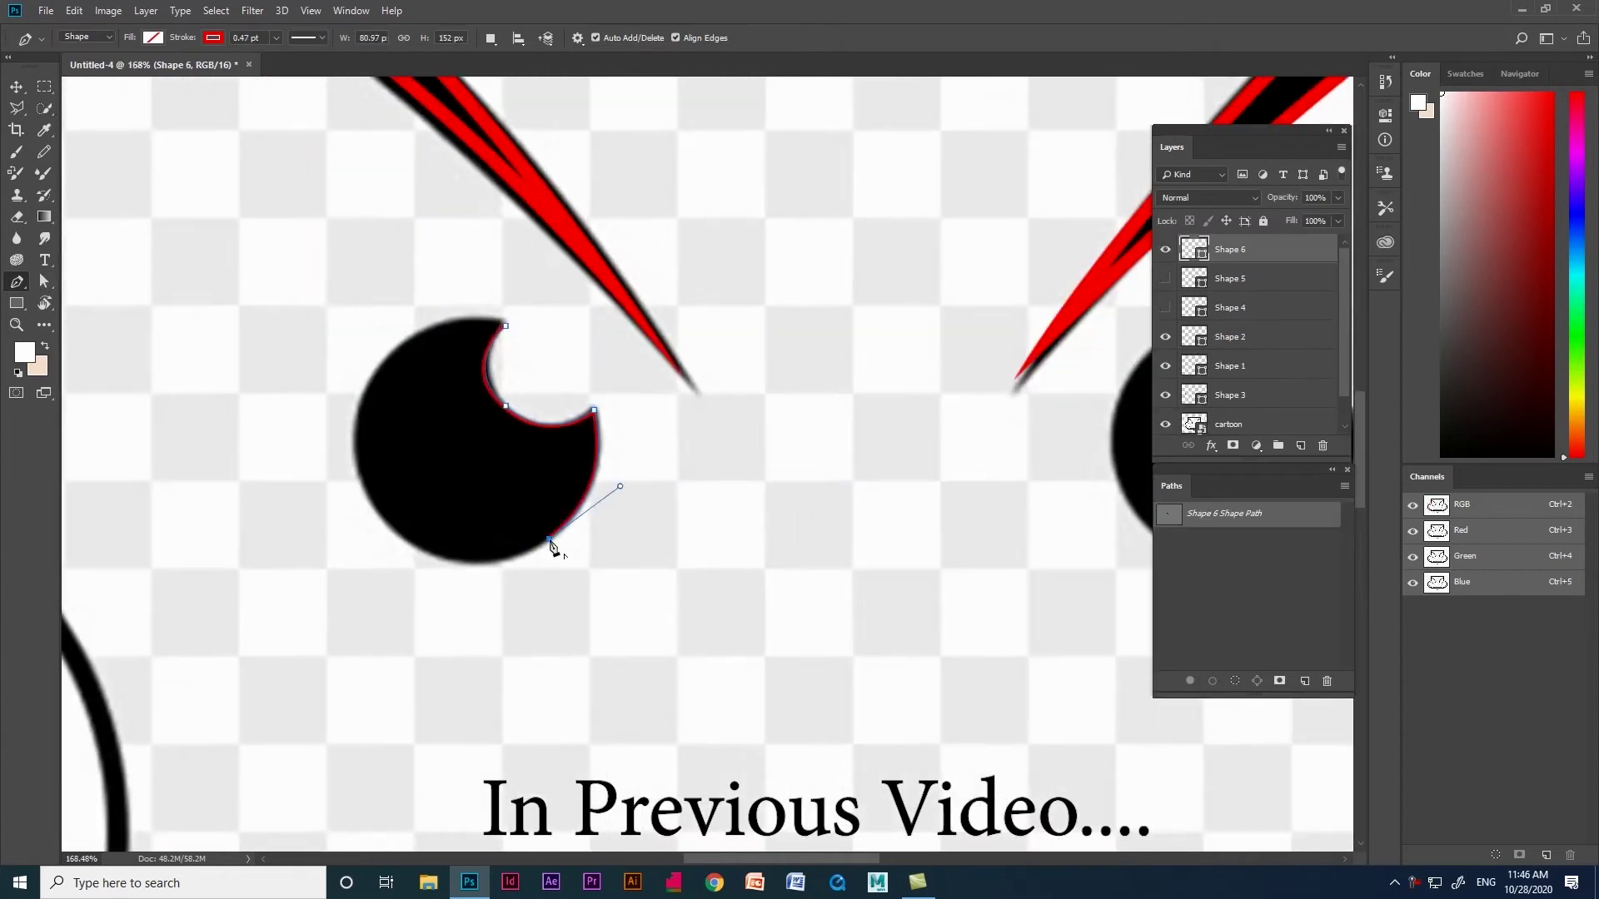
- Trace the notched left and right pupils with the Pen tool, following their round edges and the cut-out highlights
left_click(382, 518)
scroll(297, 339, "down", 6)
scroll(860, 356, "up", 8)
left_click(700, 290)
left_click(811, 395)
left_click_drag(756, 342, 724, 386)
left_click(779, 530)
left_click(565, 544)
left_click_drag(518, 427, 522, 356)
left_click(701, 290)
- Draw a circle with the Ellipse tool for the left cheek and align it with the cheek's outline
scroll(927, 375, "down", 8)
right_click(16, 303)
left_click(83, 330)
left_click_drag(428, 412, 622, 604)
left_click(44, 282)
left_click_drag(532, 416, 479, 403)
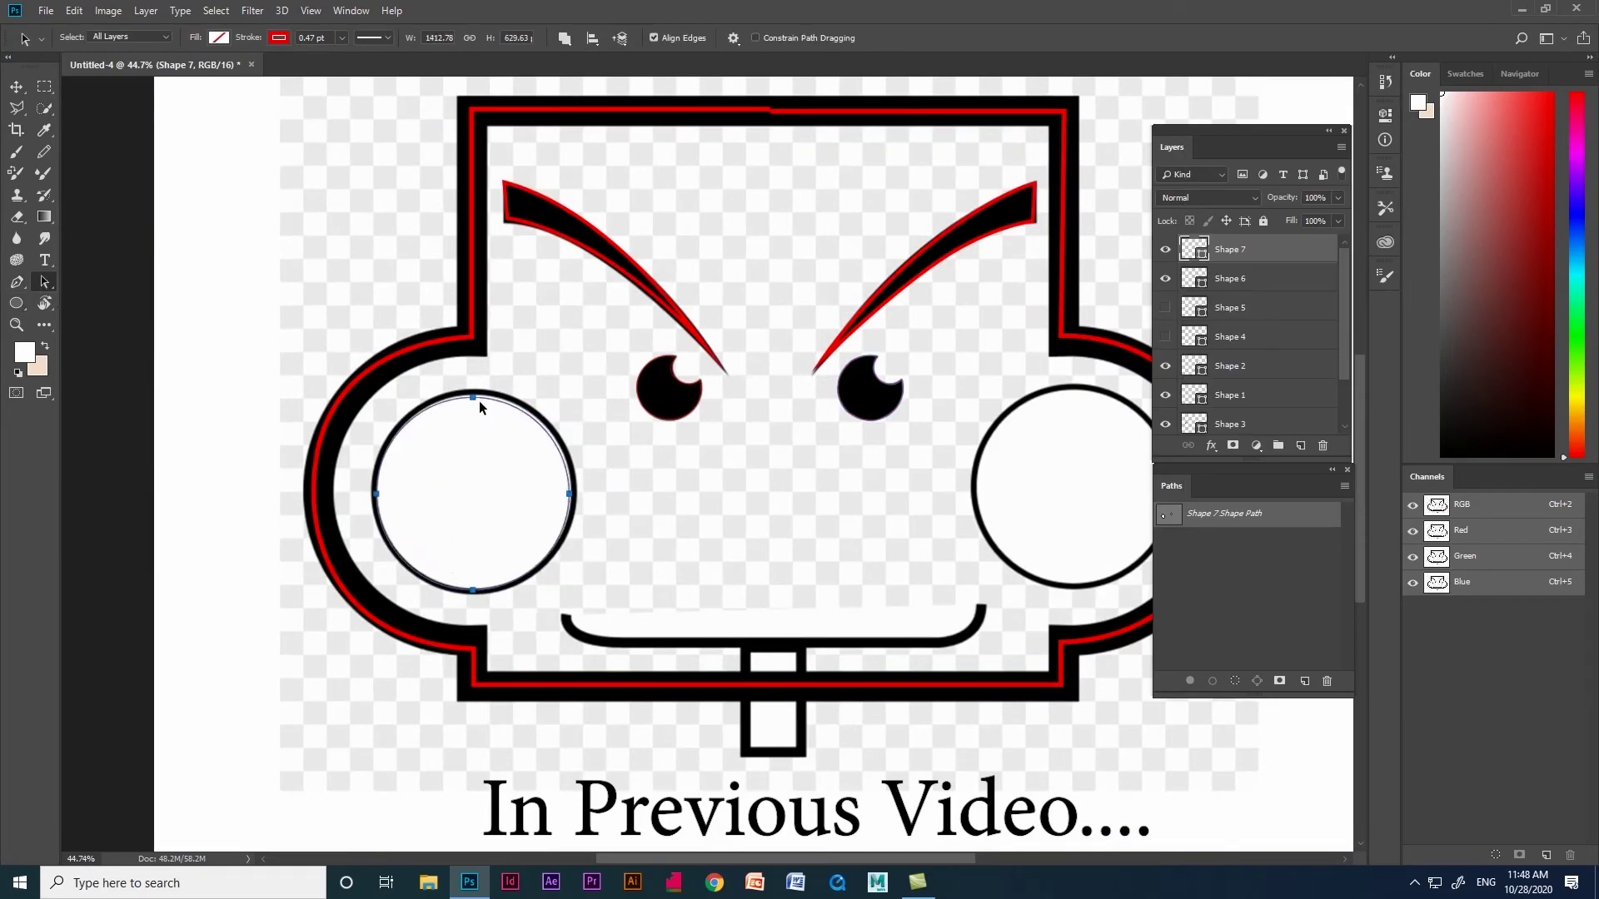
scroll(666, 649, "up", 3)
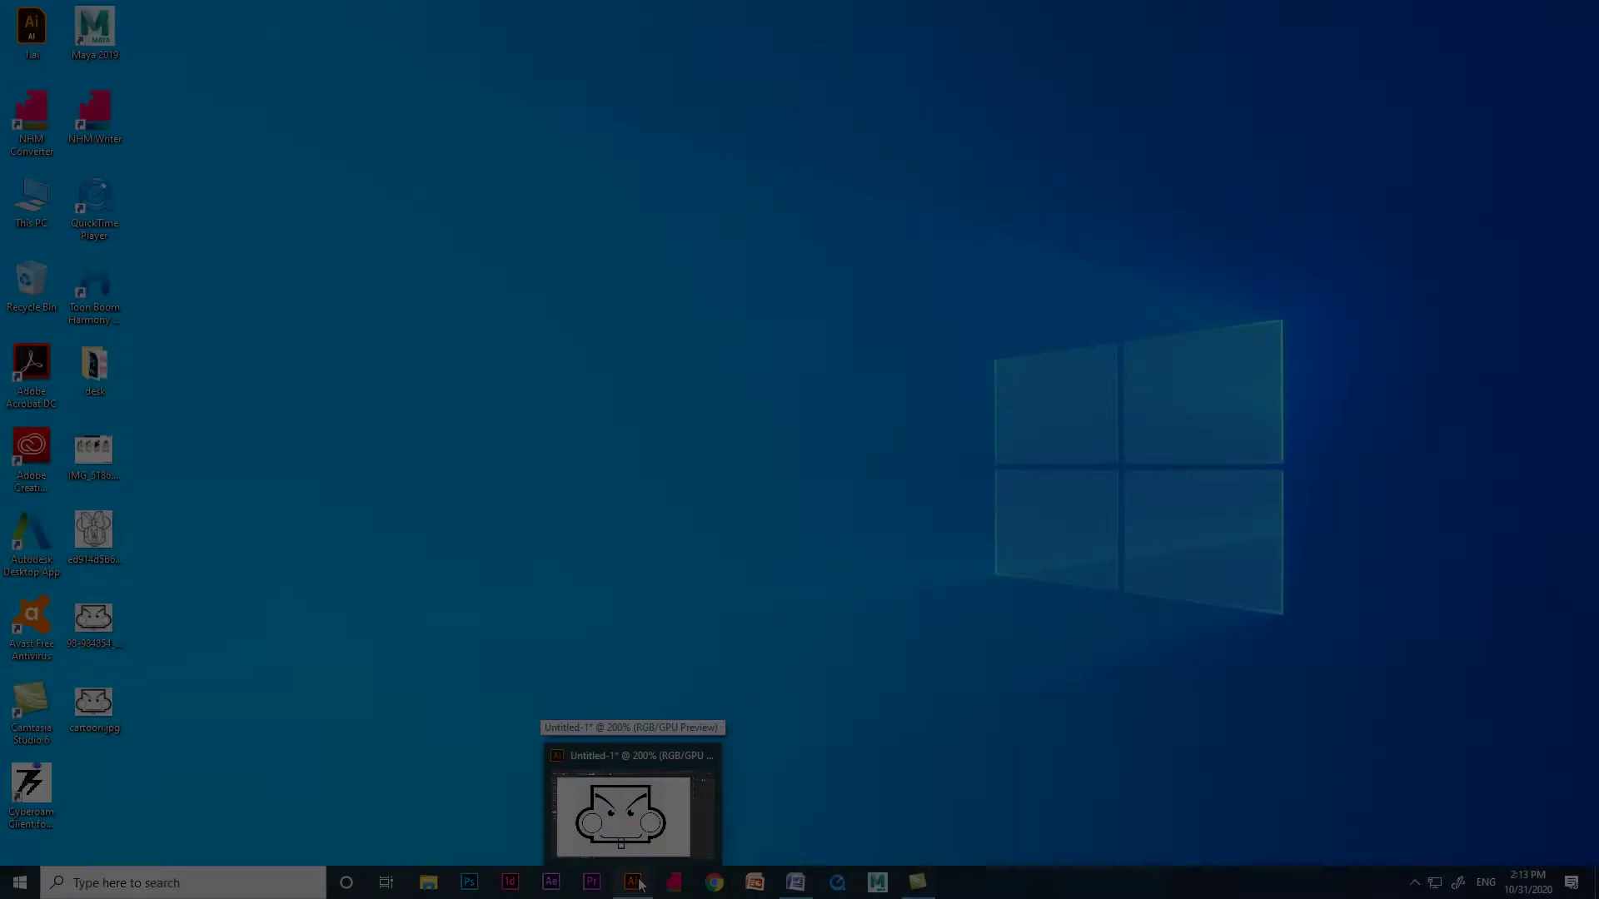
- Switch to the Illustrator document with the cartoon face and show the Pathfinder panel
left_click(640, 885)
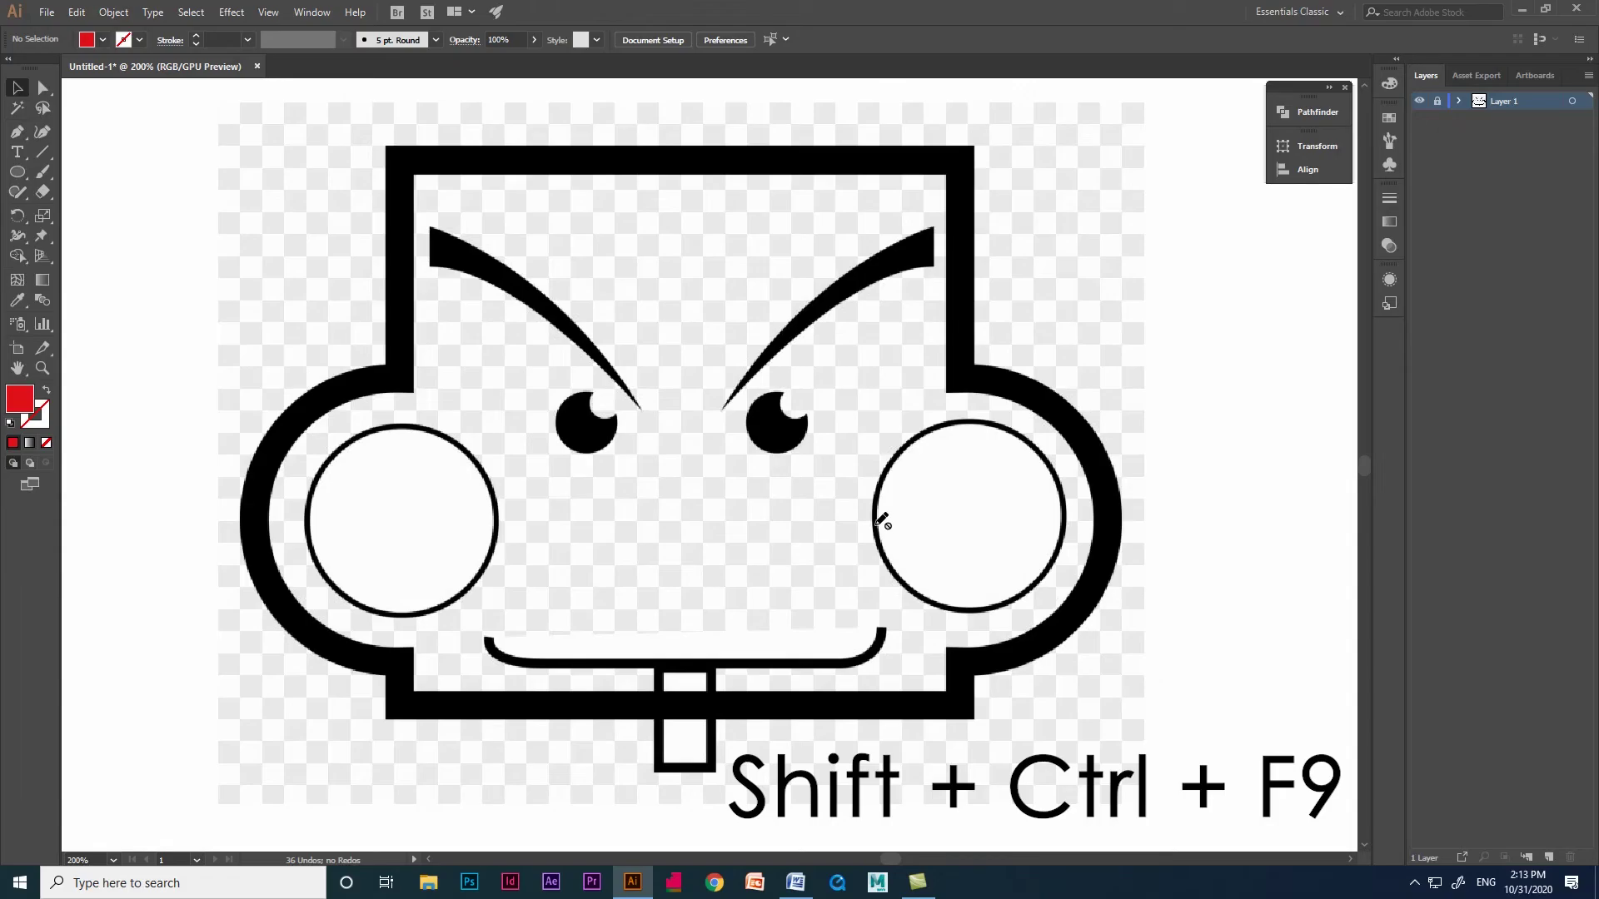
left_click(311, 15)
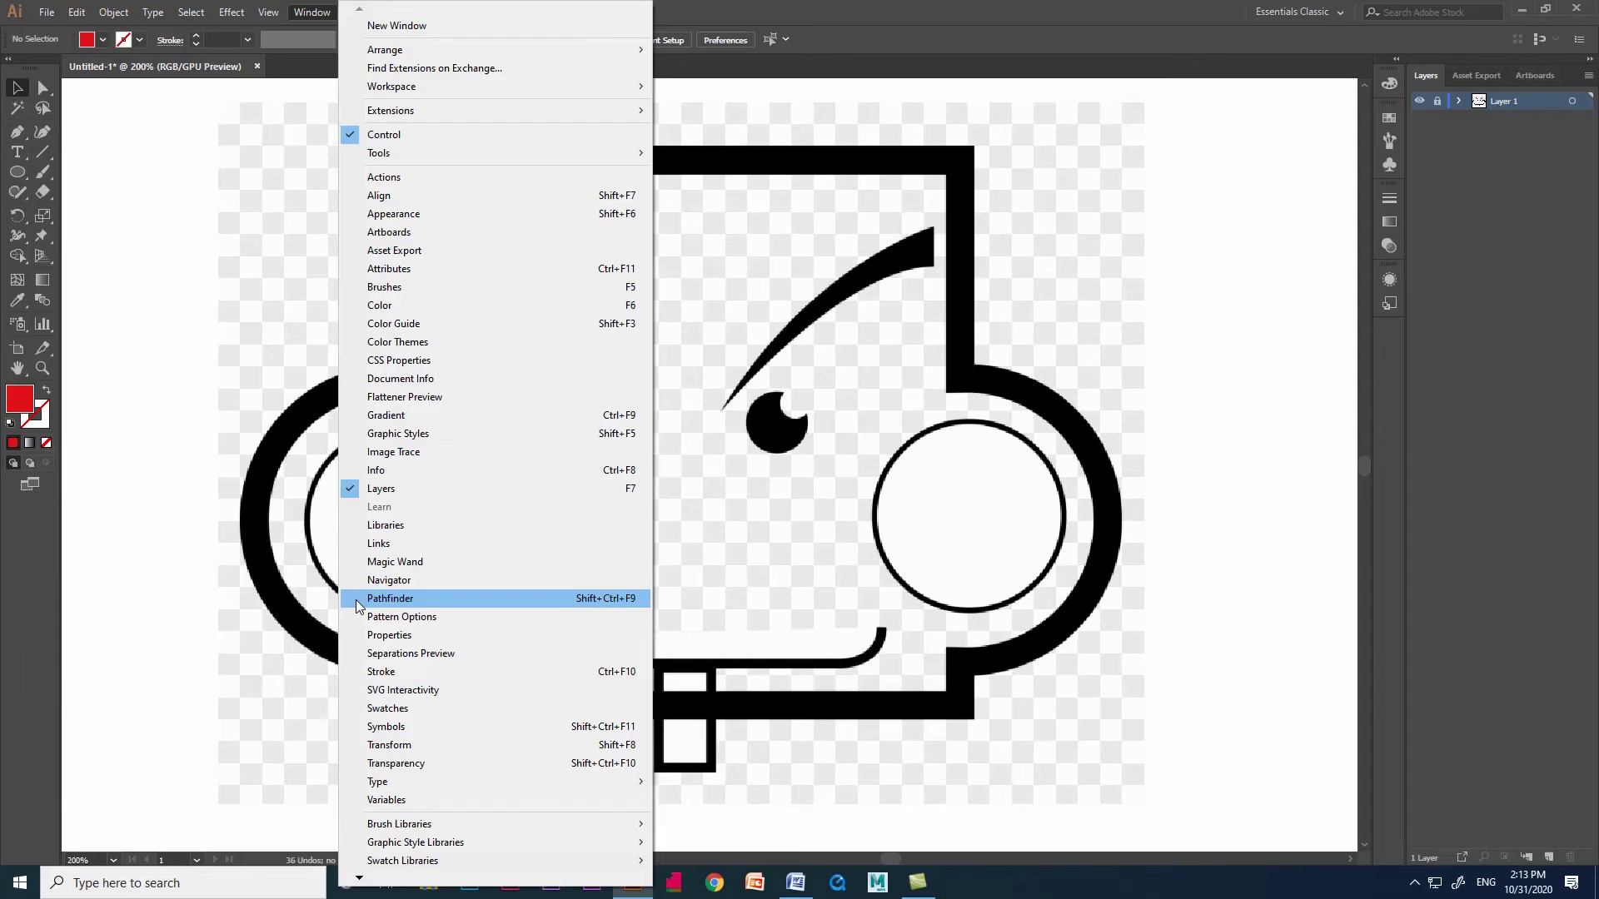
left_click(358, 599)
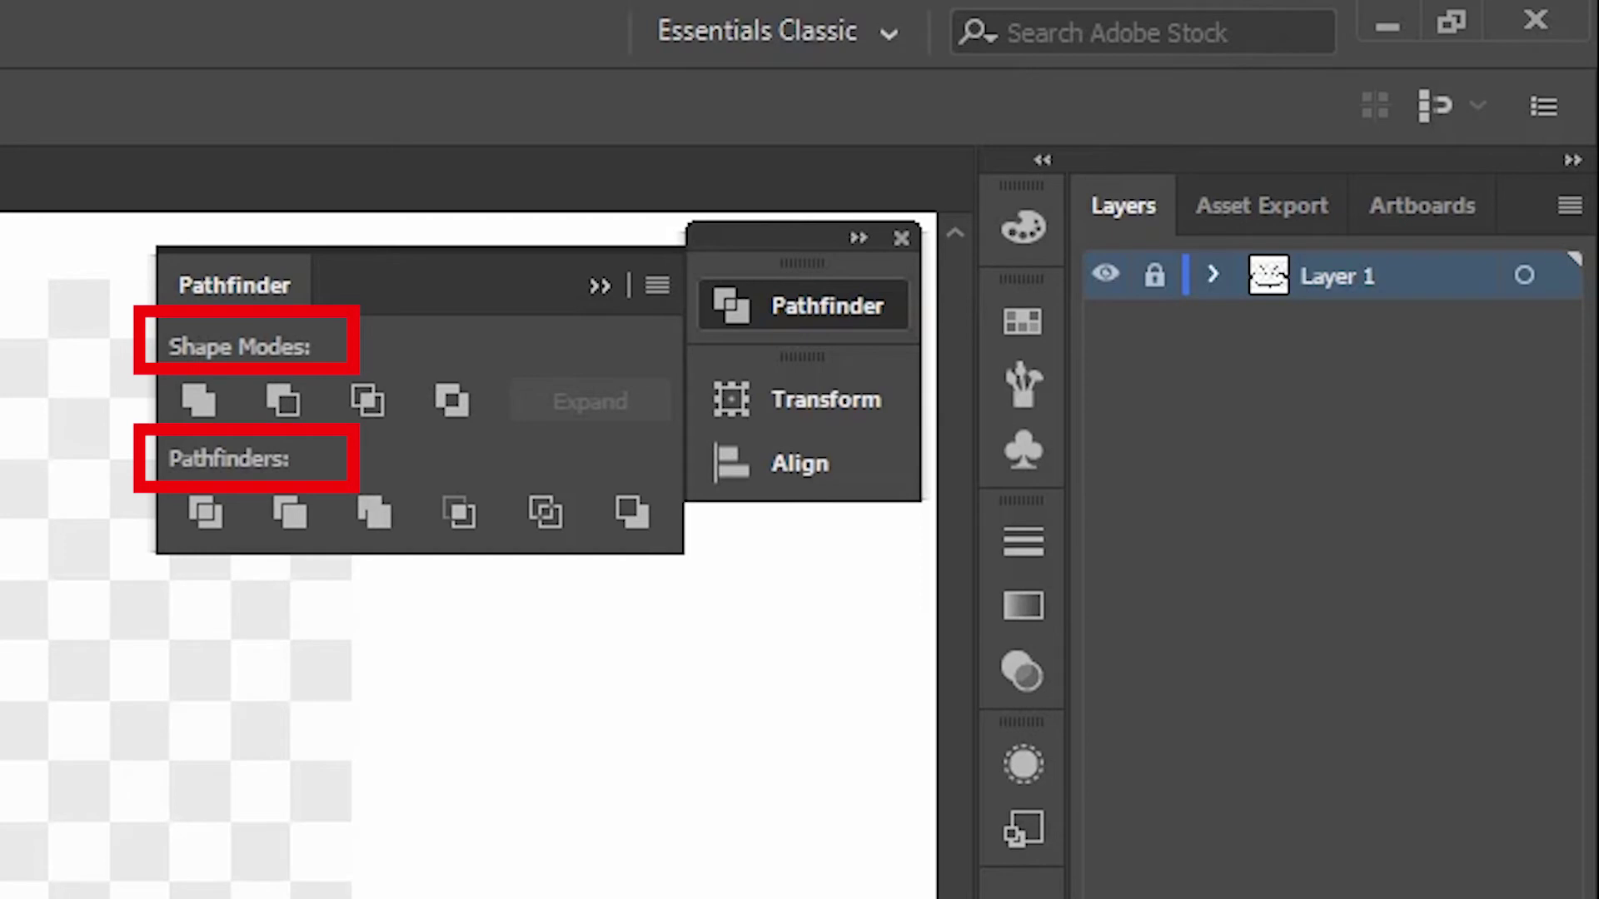
- Add a new layer and draw a rectangle about 4.69 by 4.58 in over the square part of the head outline
key("ctrl+l")
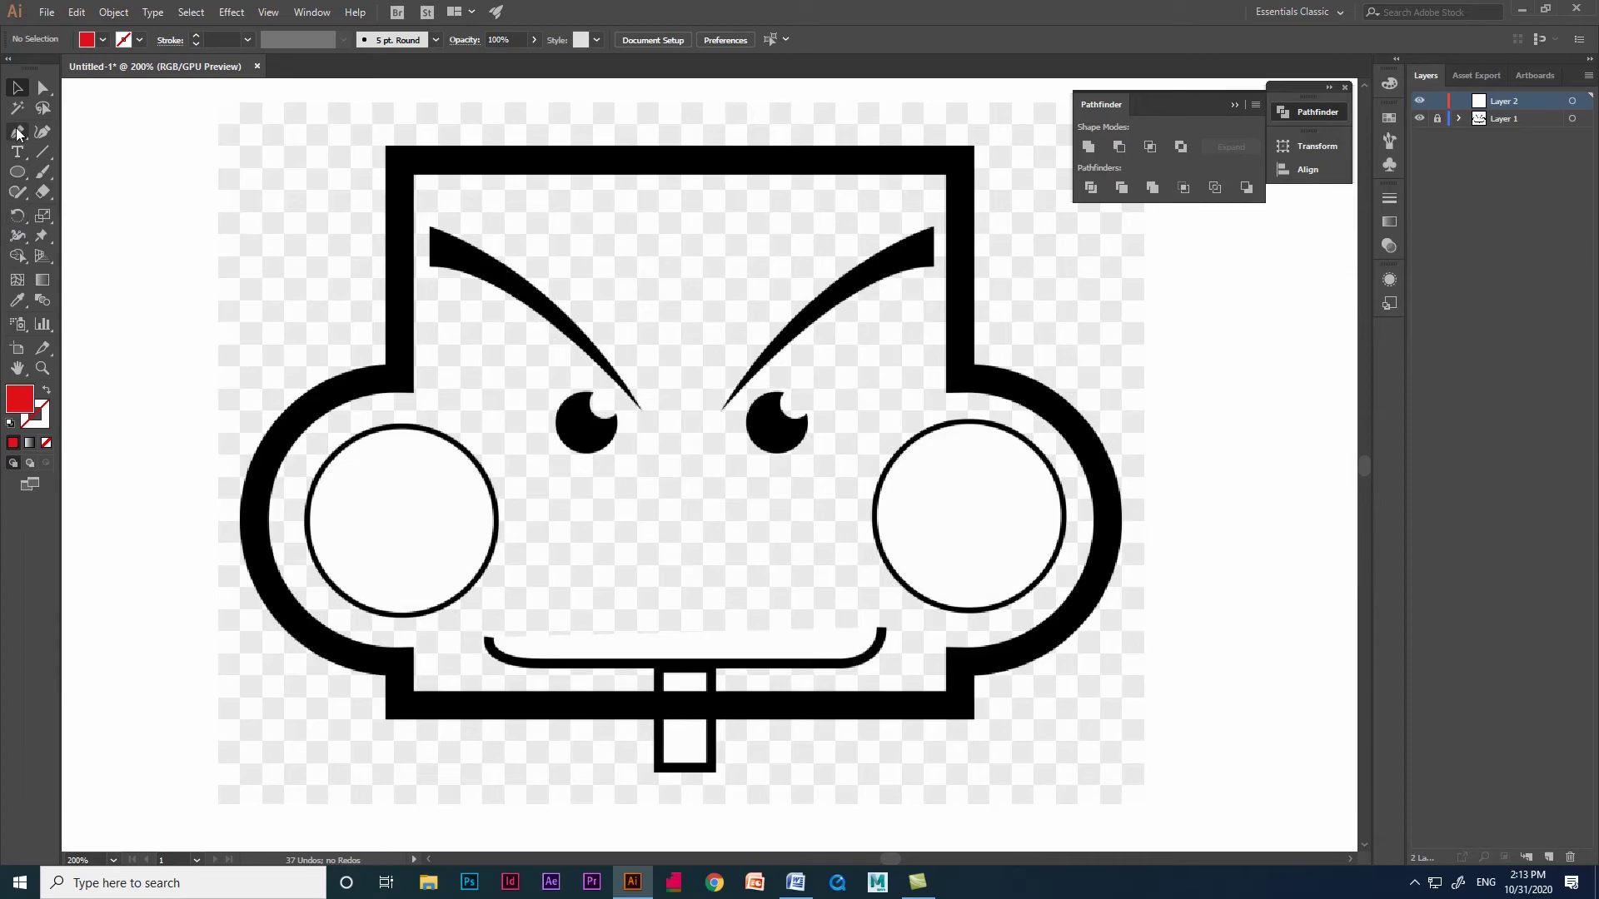
left_click(16, 133)
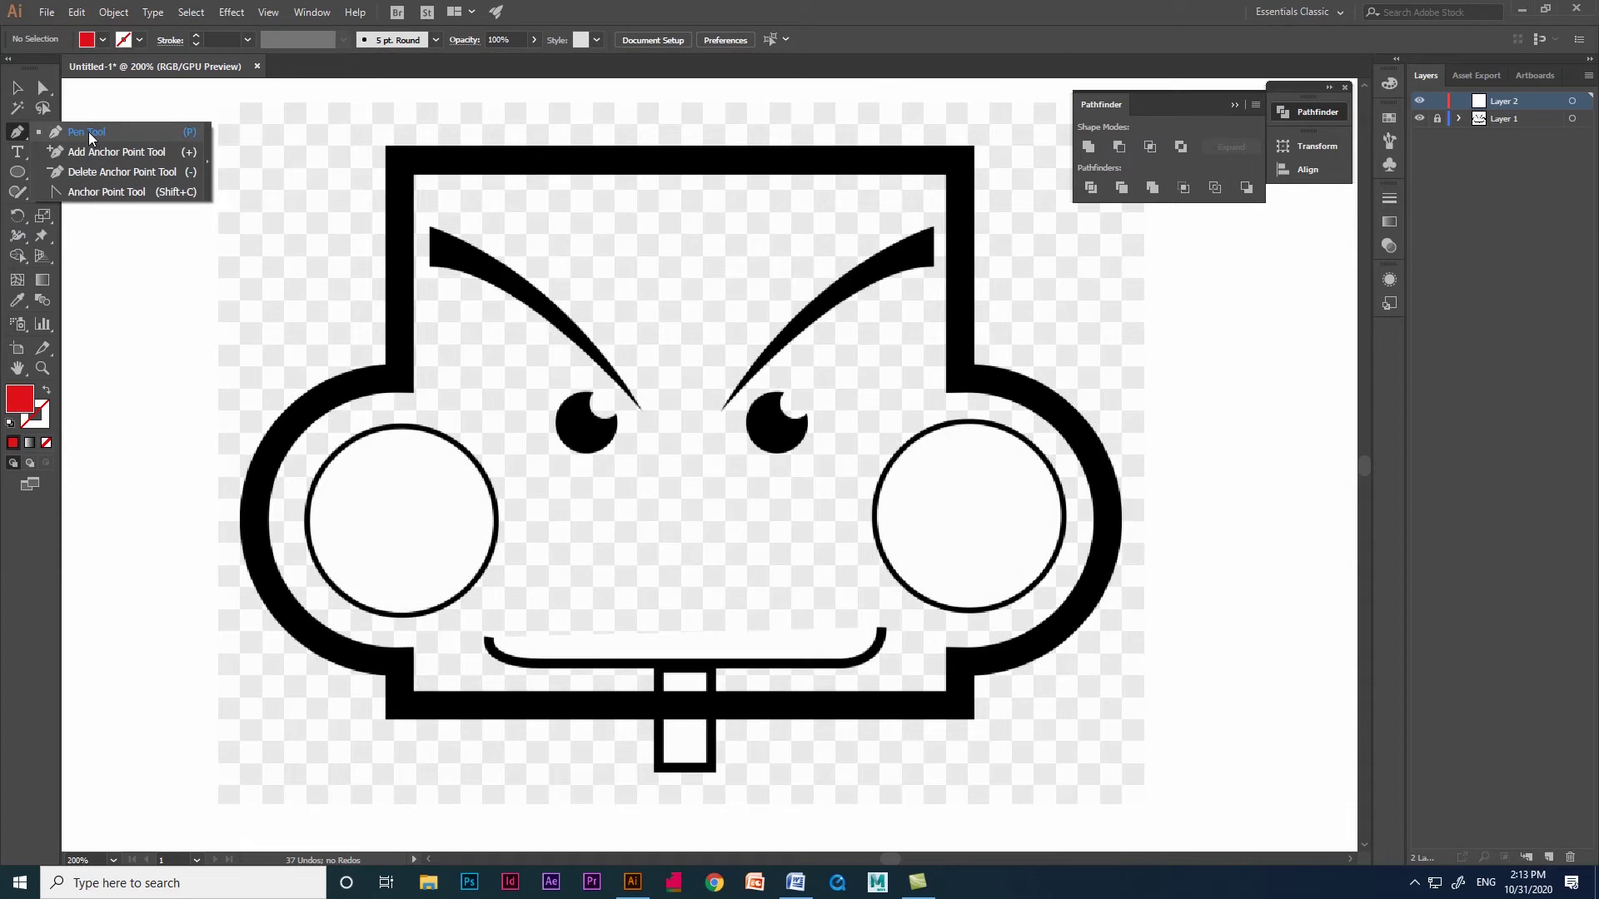
left_click(16, 173)
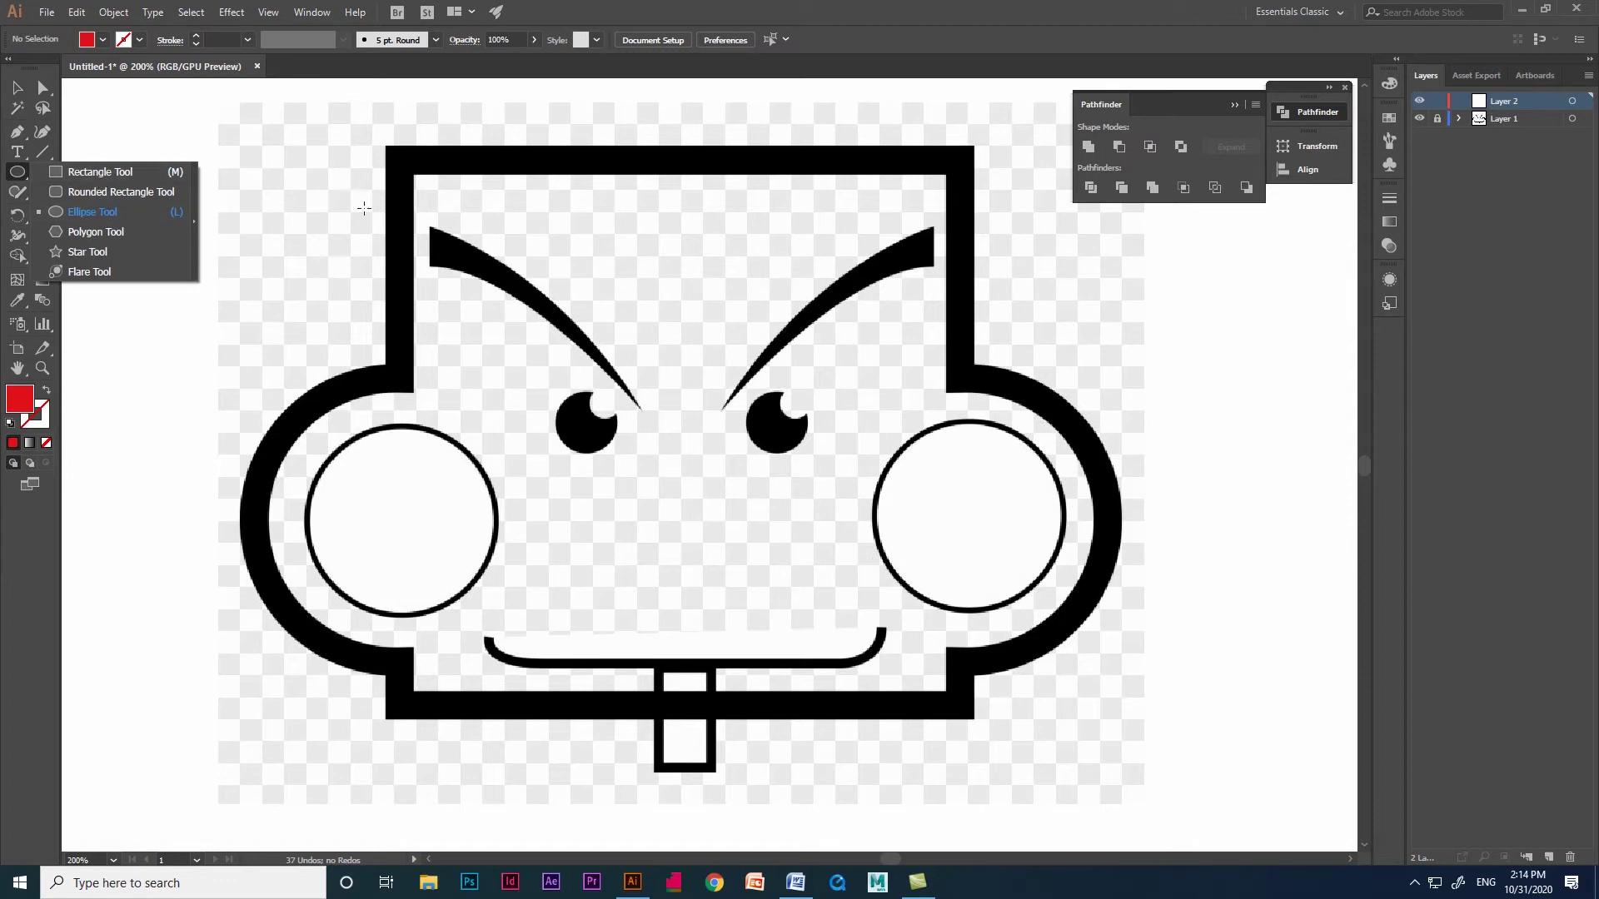
left_click(98, 176)
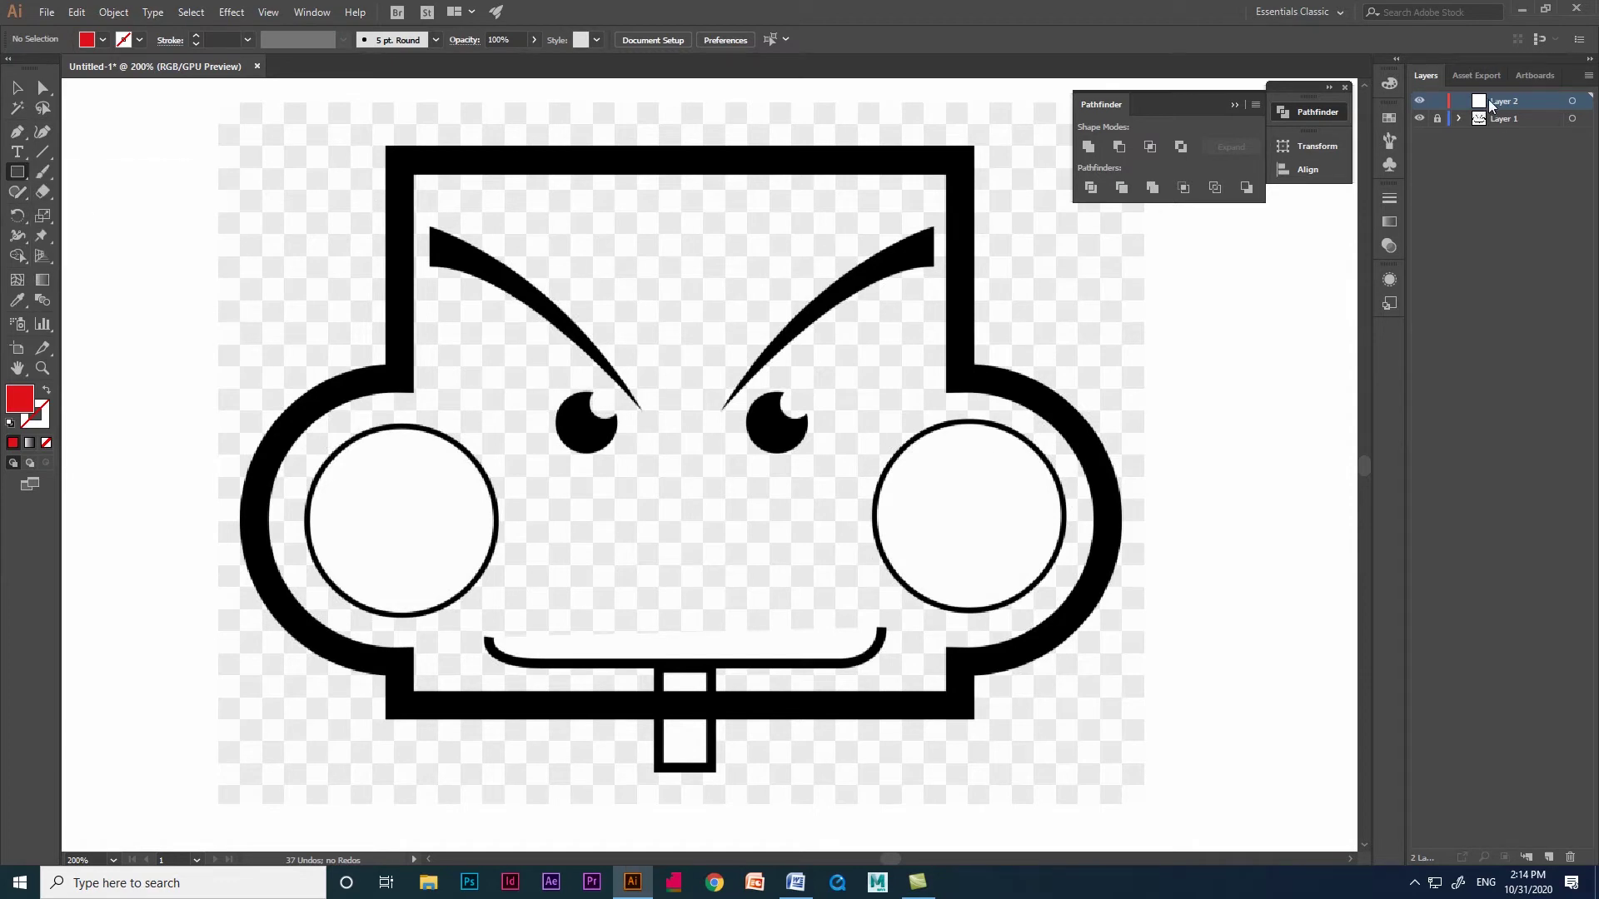
mouse_move(399, 160)
left_mouse_down()
mouse_move(678, 421)
mouse_move(786, 636)
mouse_move(858, 697)
mouse_move(960, 709)
left_mouse_up()
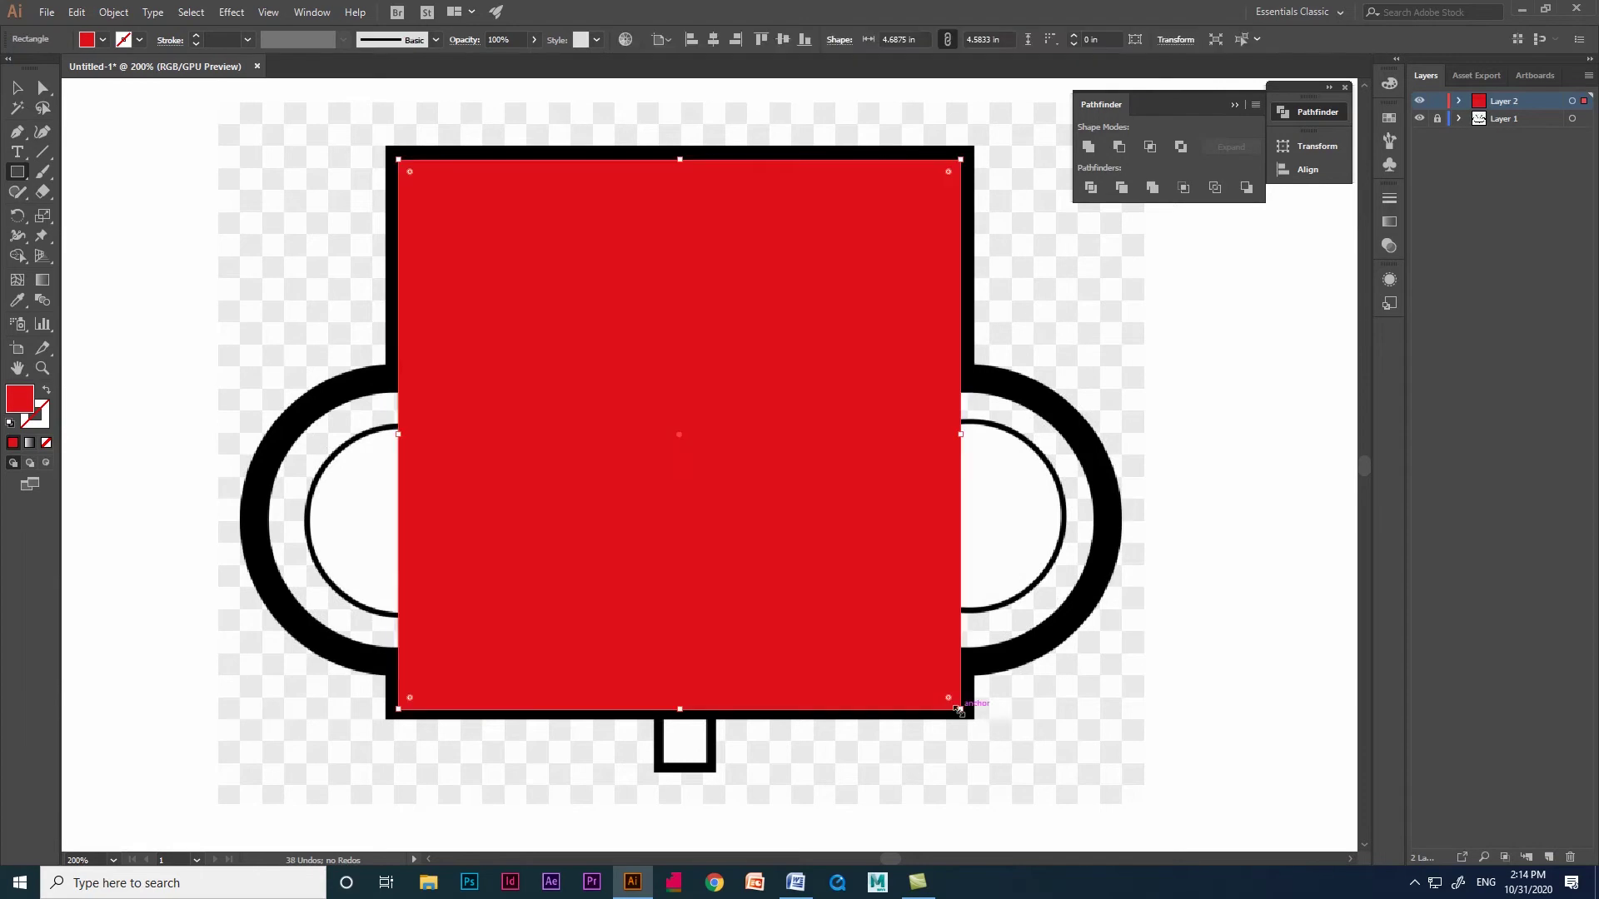
- Give the rectangle no fill and a red 5 pt stroke
left_click(103, 39)
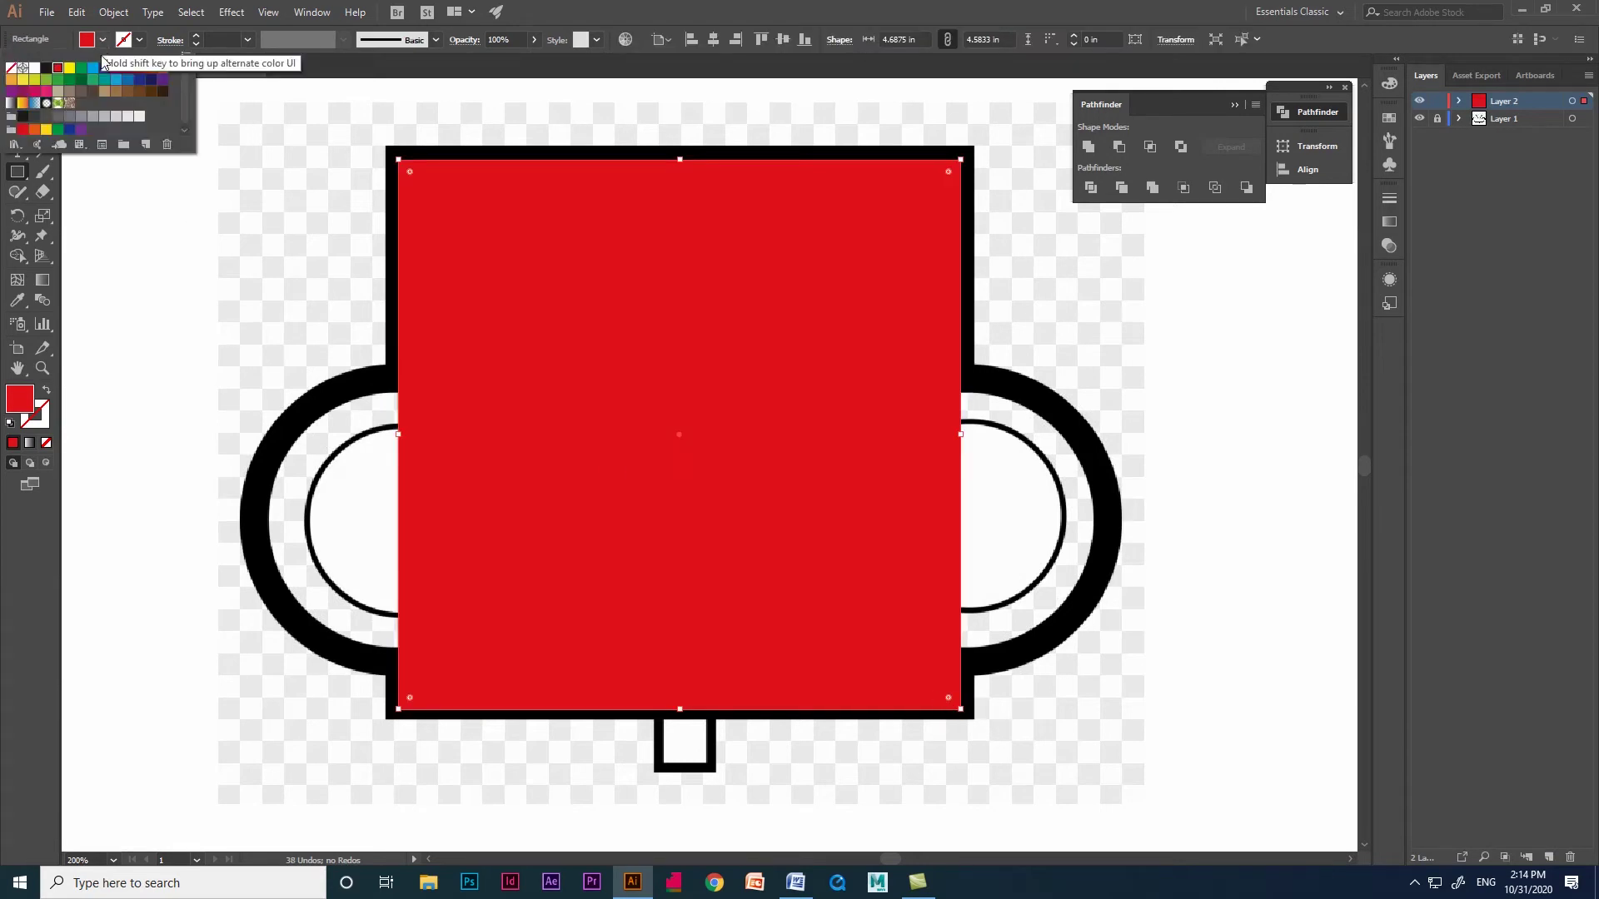
left_click(10, 68)
left_click(139, 40)
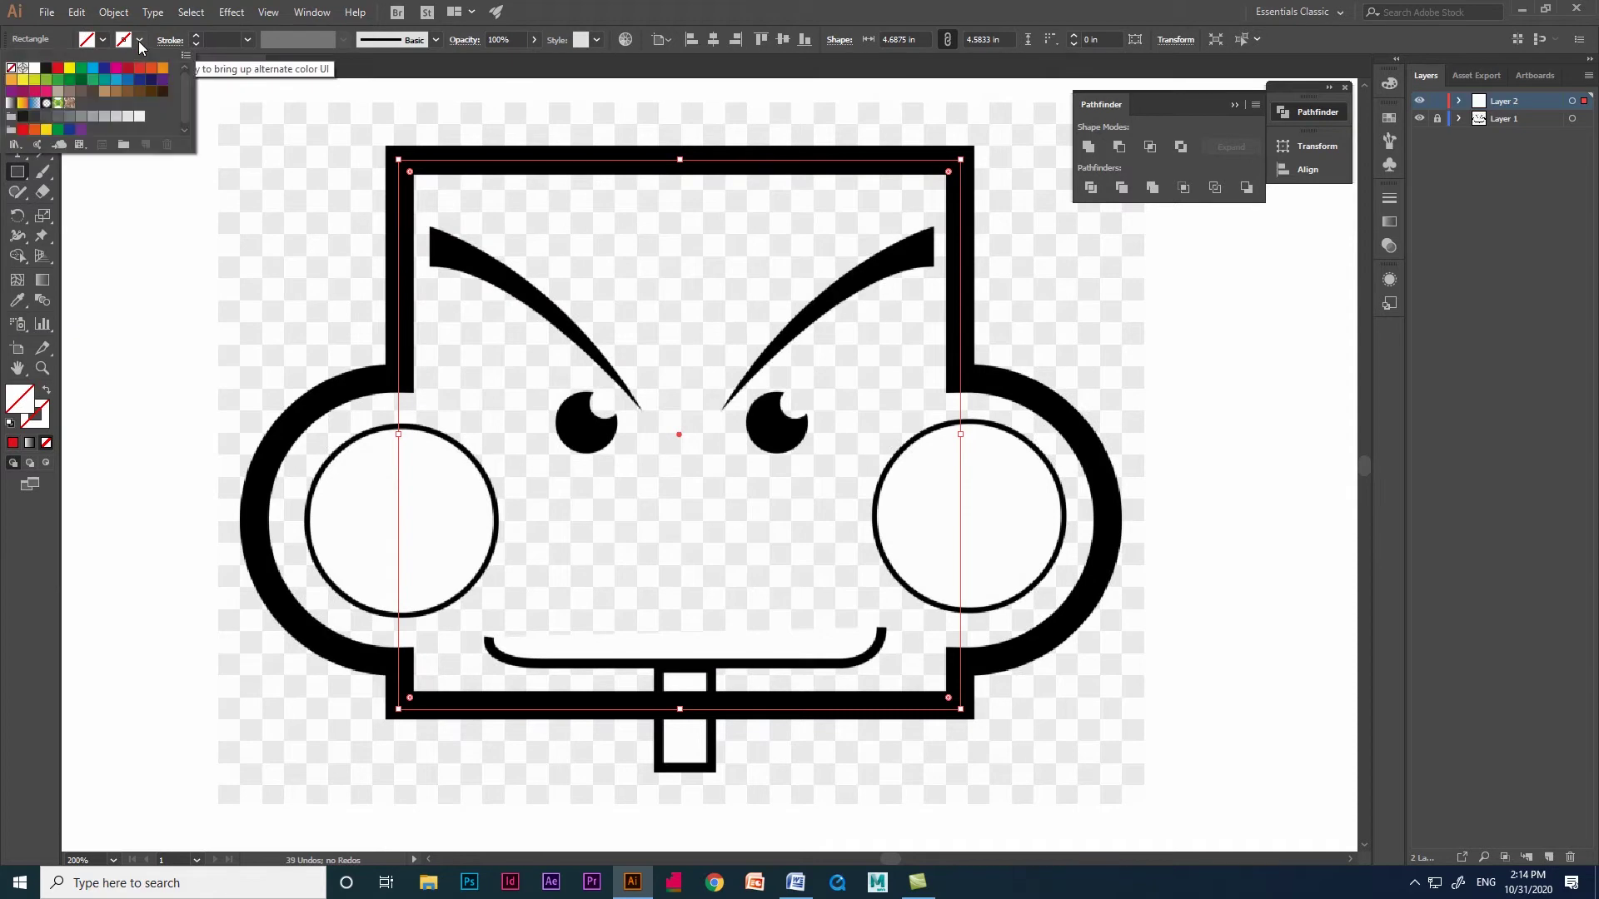
left_click(57, 69)
left_click(248, 40)
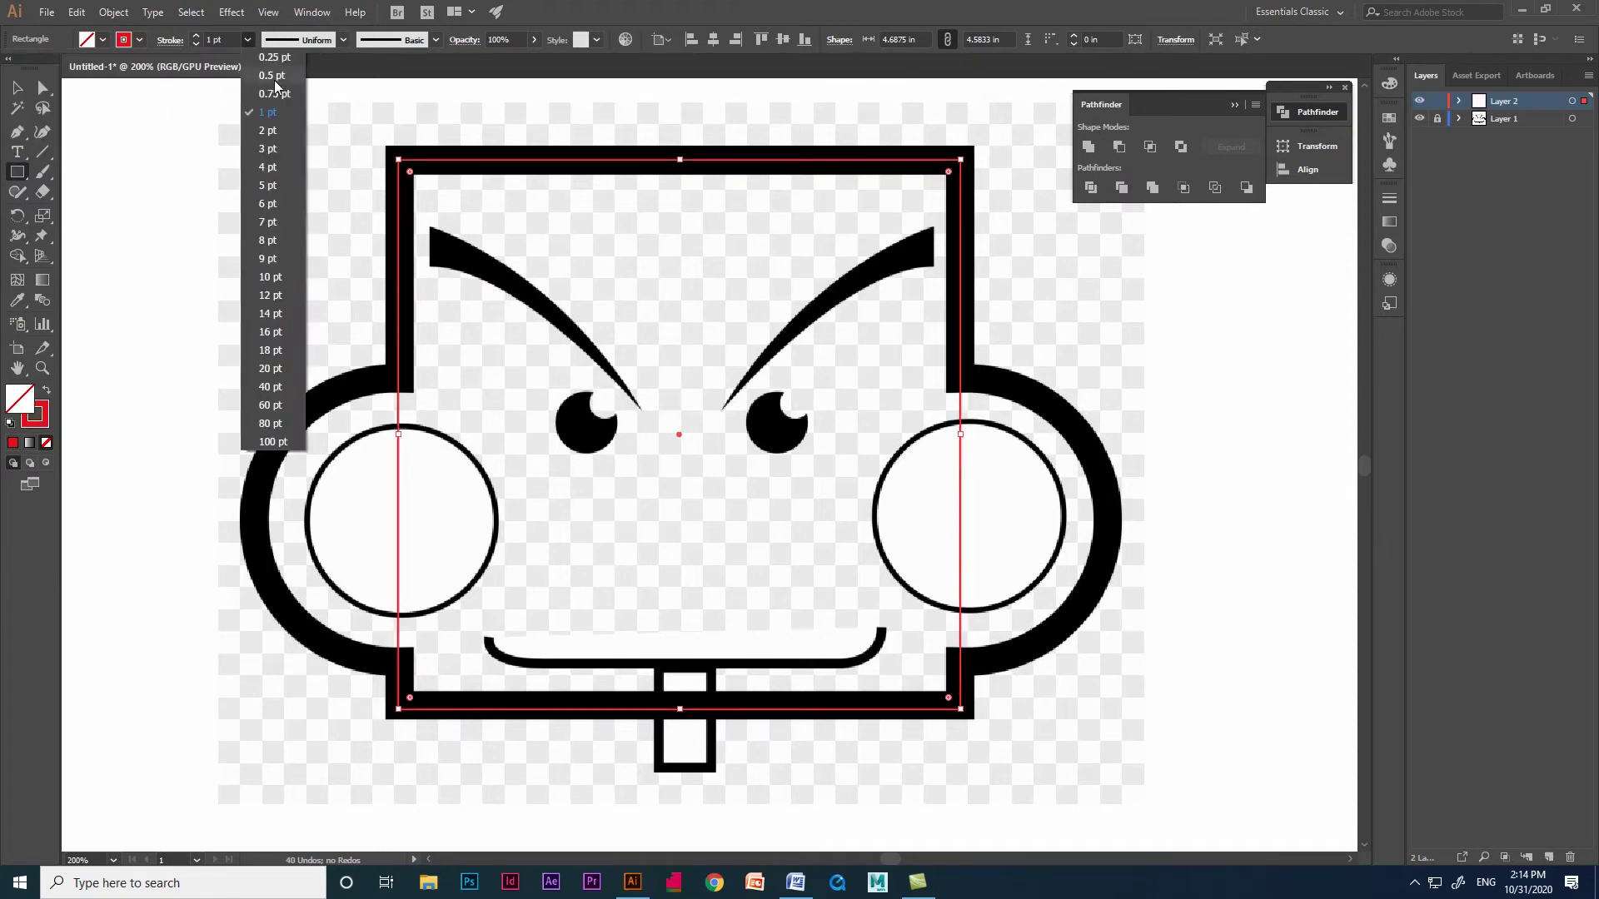
left_click(271, 187)
- Draw a circle about 2.24 in wide, fit it to the left ear and duplicate it onto the right ear
mouse_move(17, 172)
left_mouse_down()
mouse_move(106, 186)
mouse_move(108, 205)
left_mouse_up()
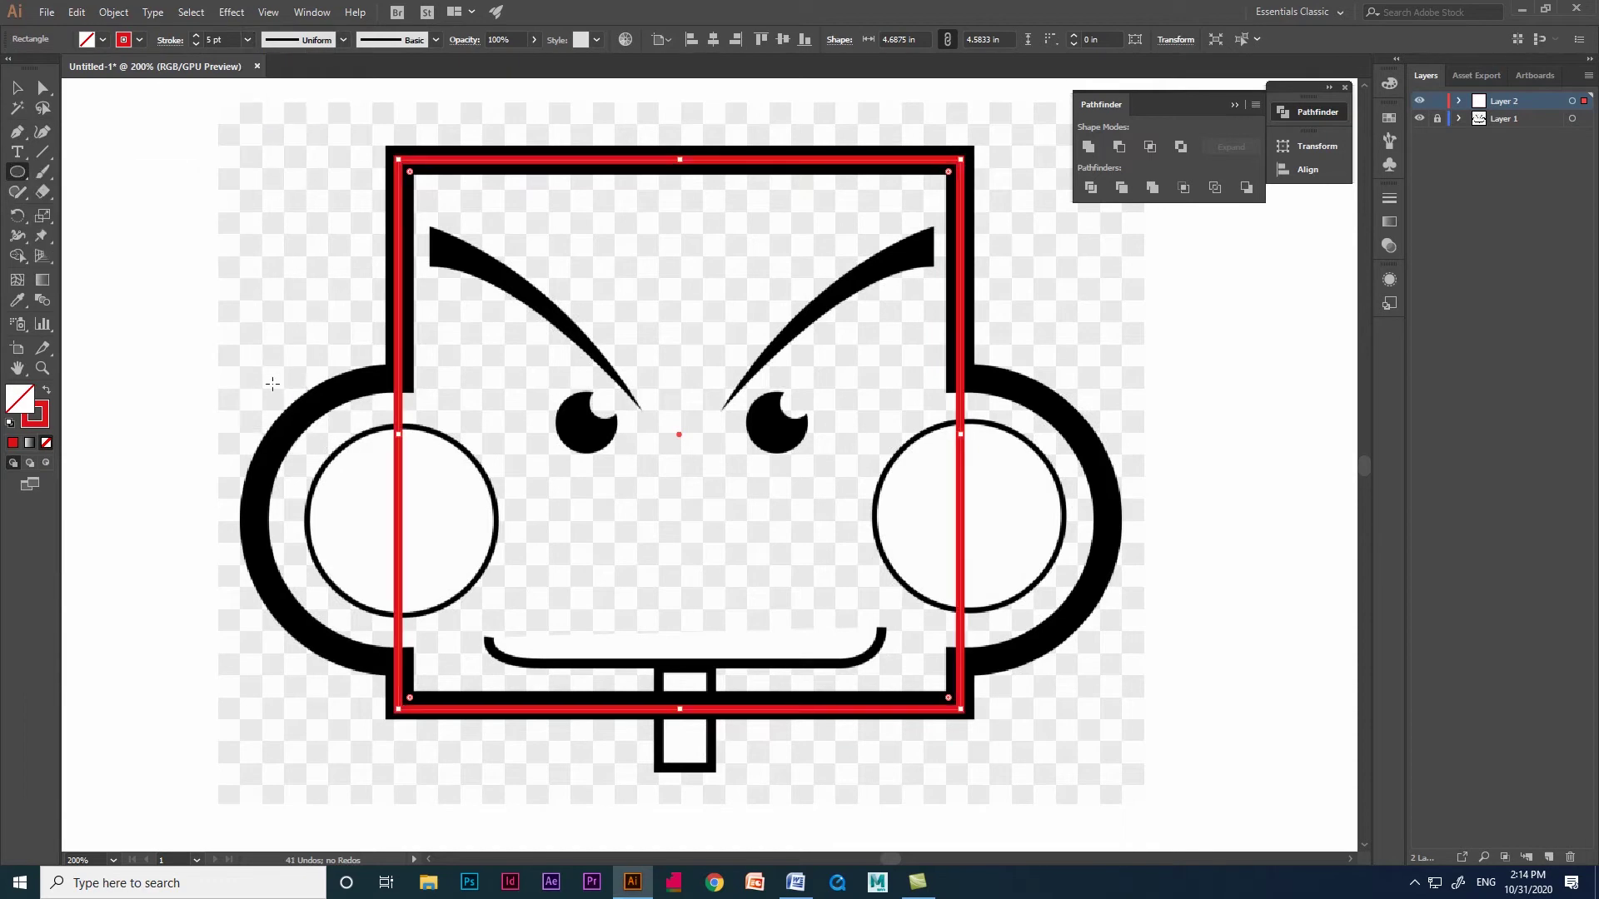
mouse_move(343, 386)
left_mouse_down()
mouse_move(426, 423)
mouse_move(658, 650)
mouse_move(587, 637)
mouse_move(611, 654)
left_mouse_up()
key("v")
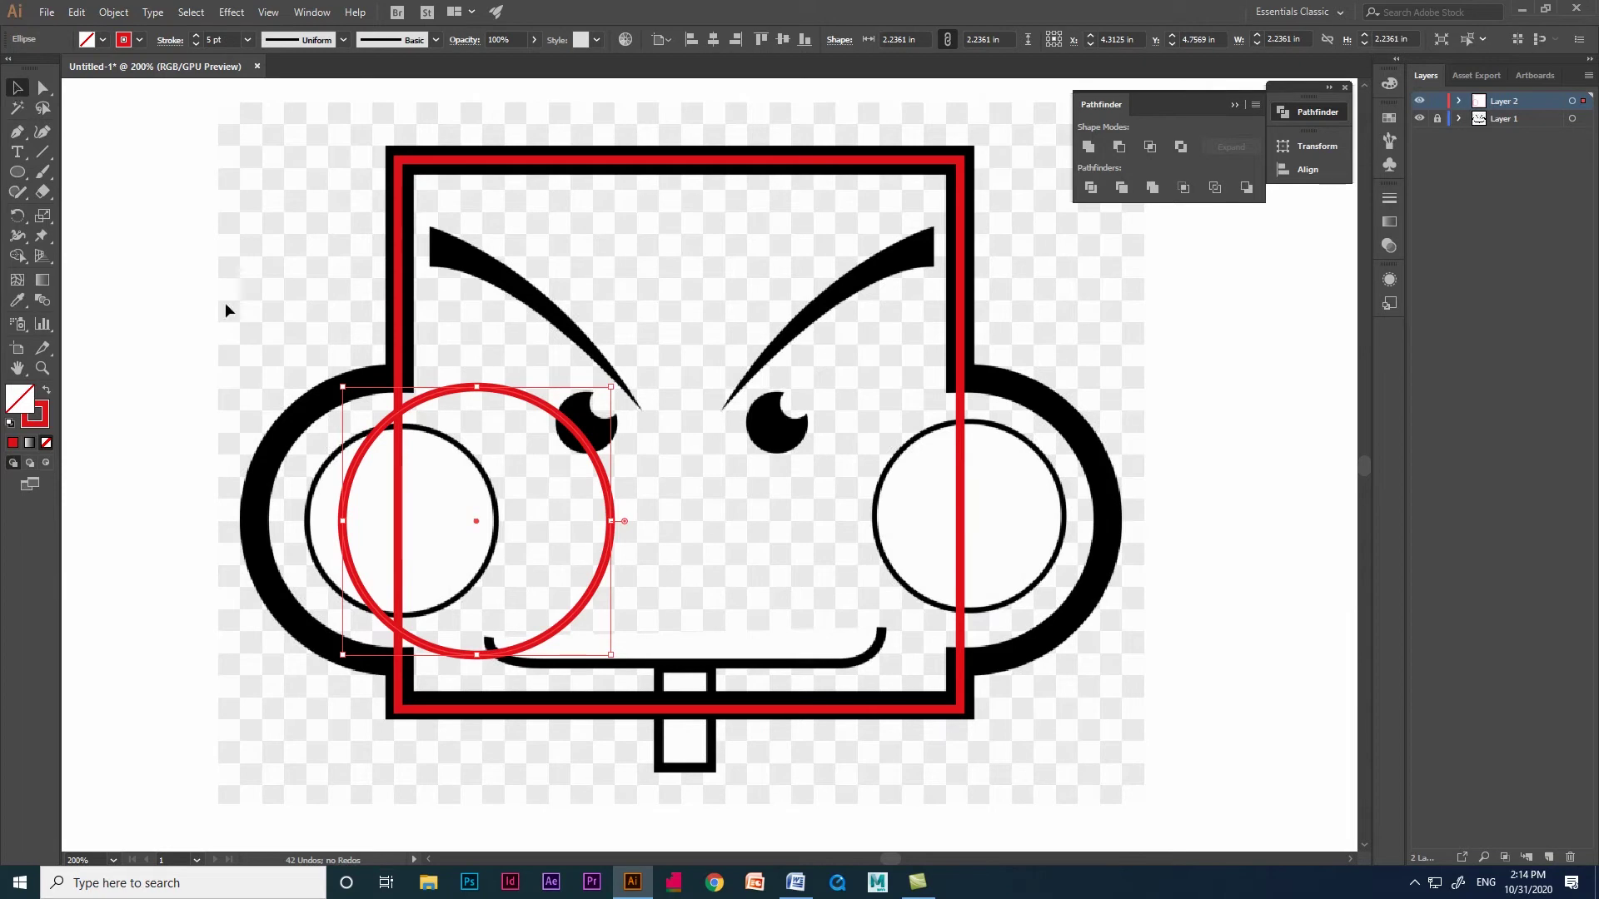
left_click_drag(504, 396, 422, 391)
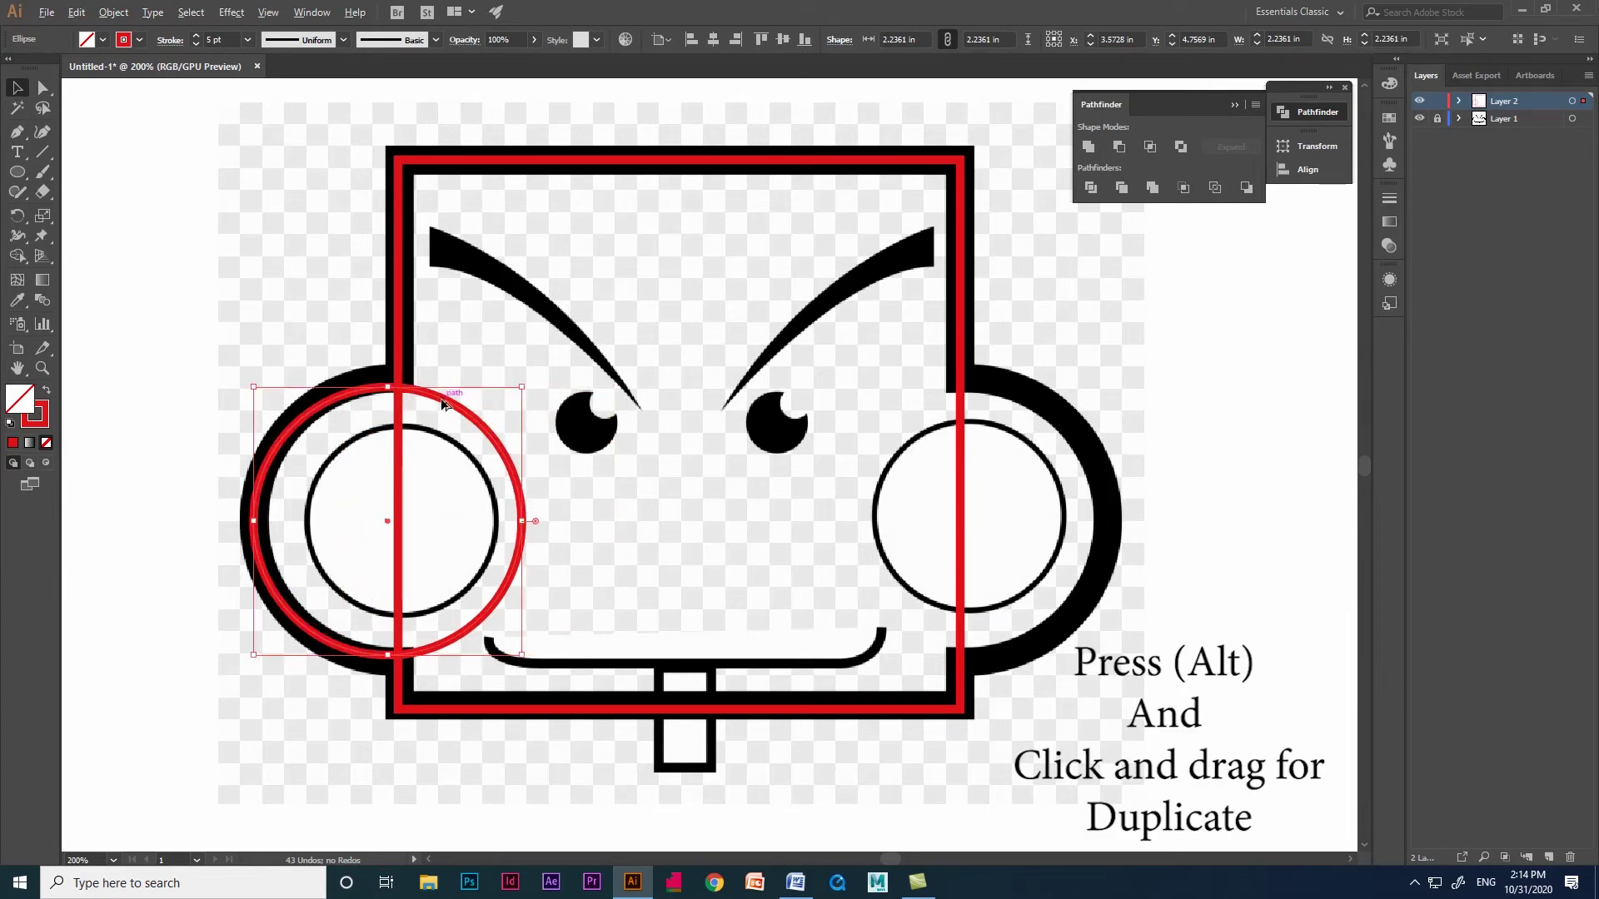
left_click_drag(443, 405, 1026, 405)
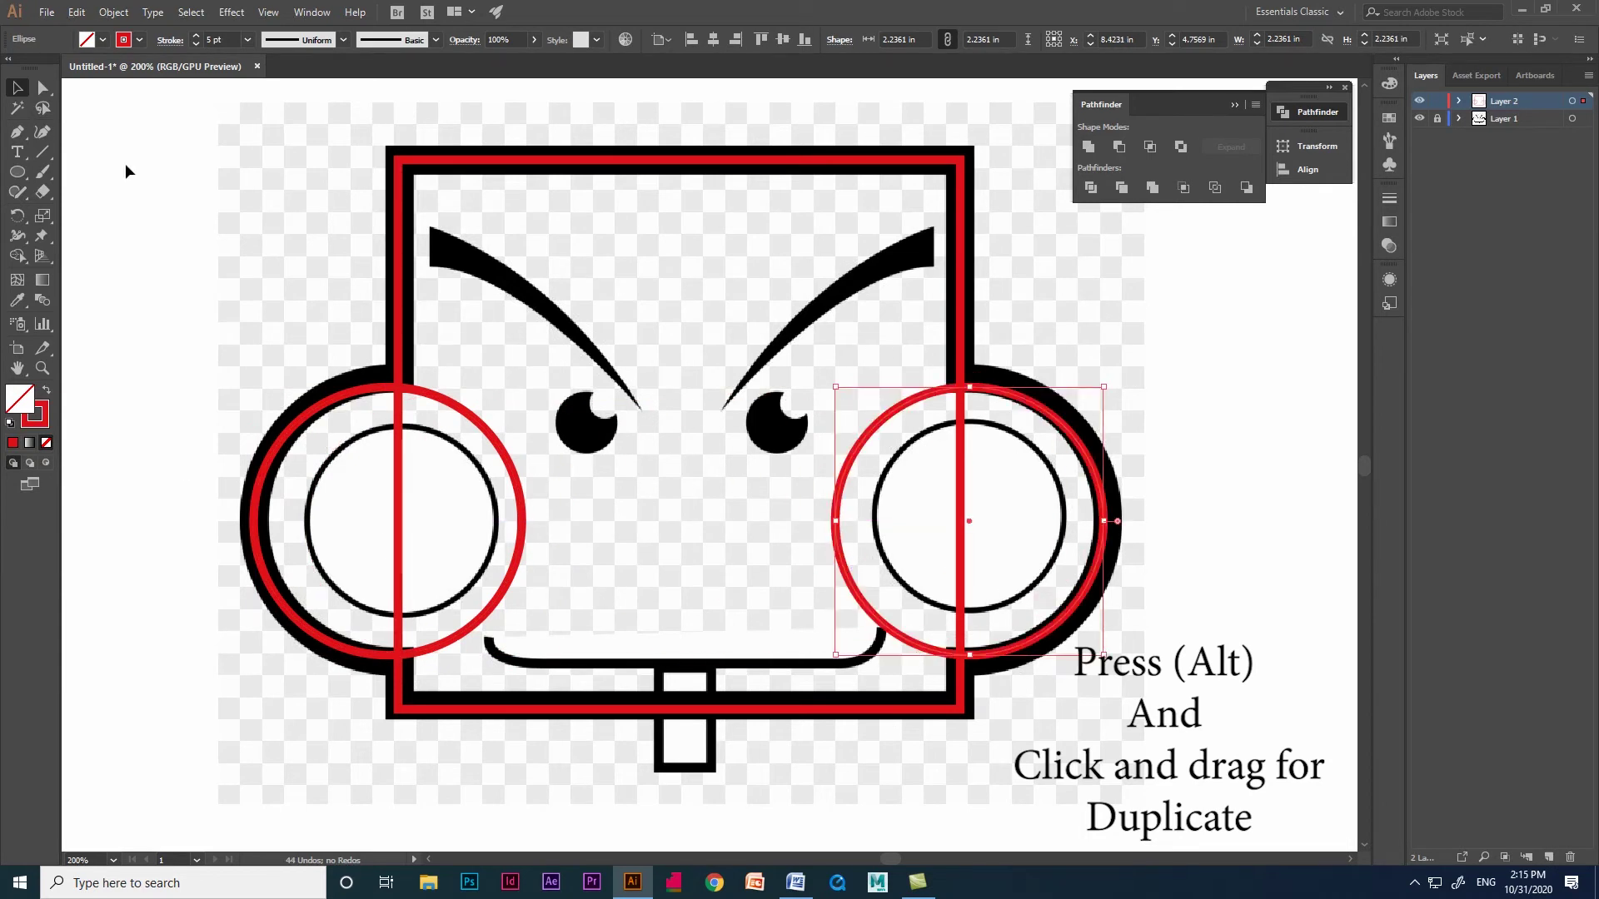
- Select the rectangle and both ear circles and combine them into one outline with the Pathfinder's Unite mode
left_click(528, 158)
left_click_drag(255, 127, 1160, 793)
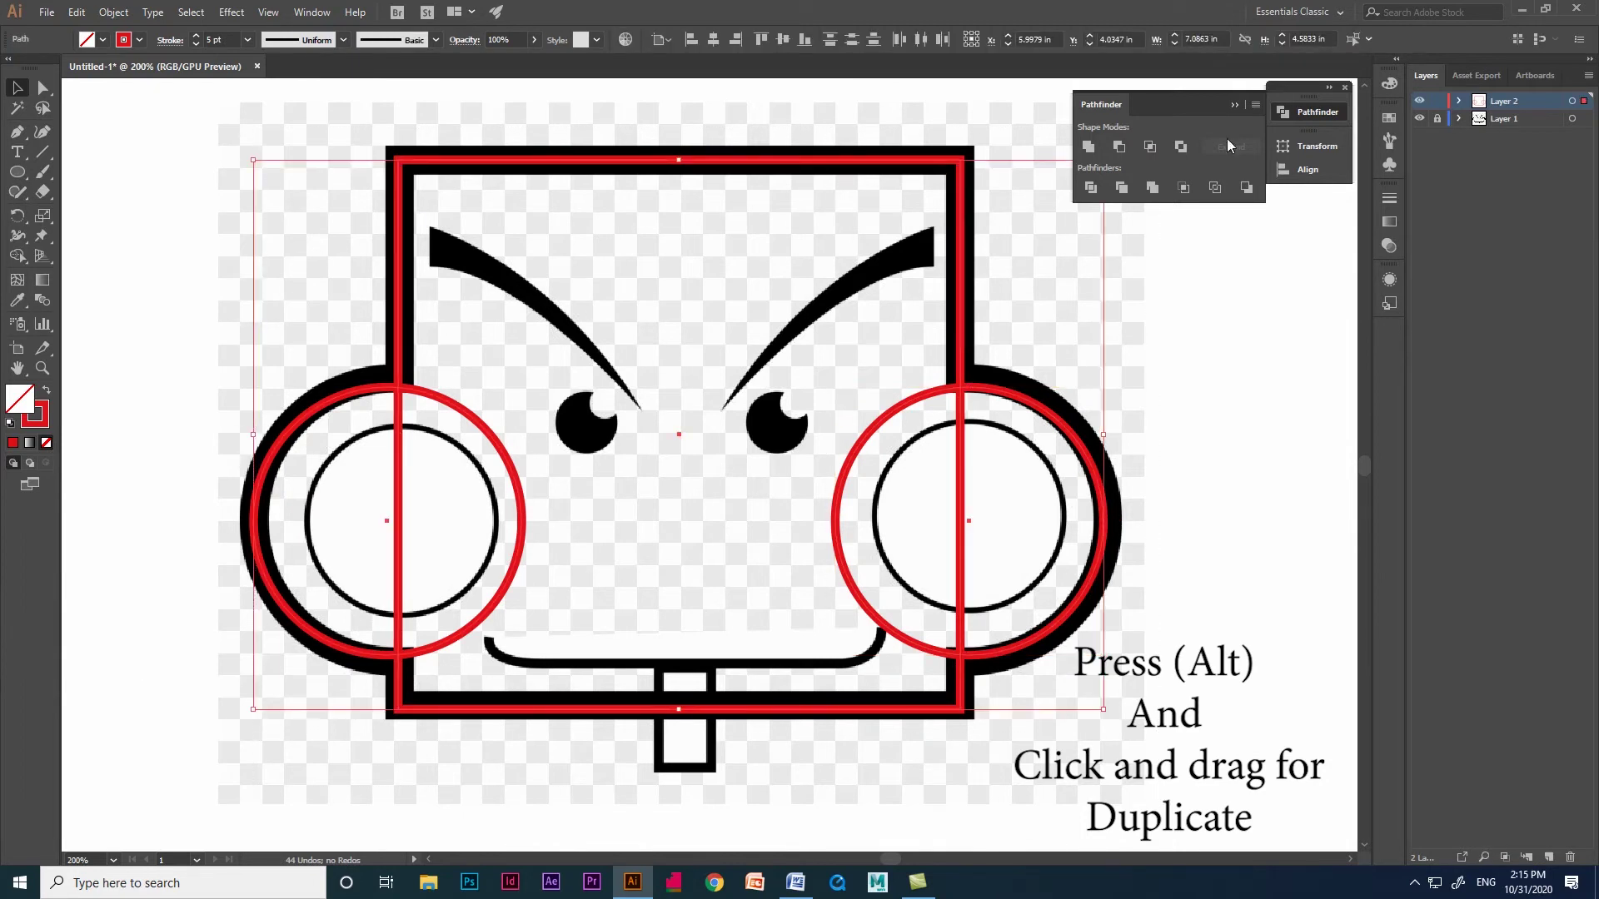
left_click_drag(1174, 104, 1102, 233)
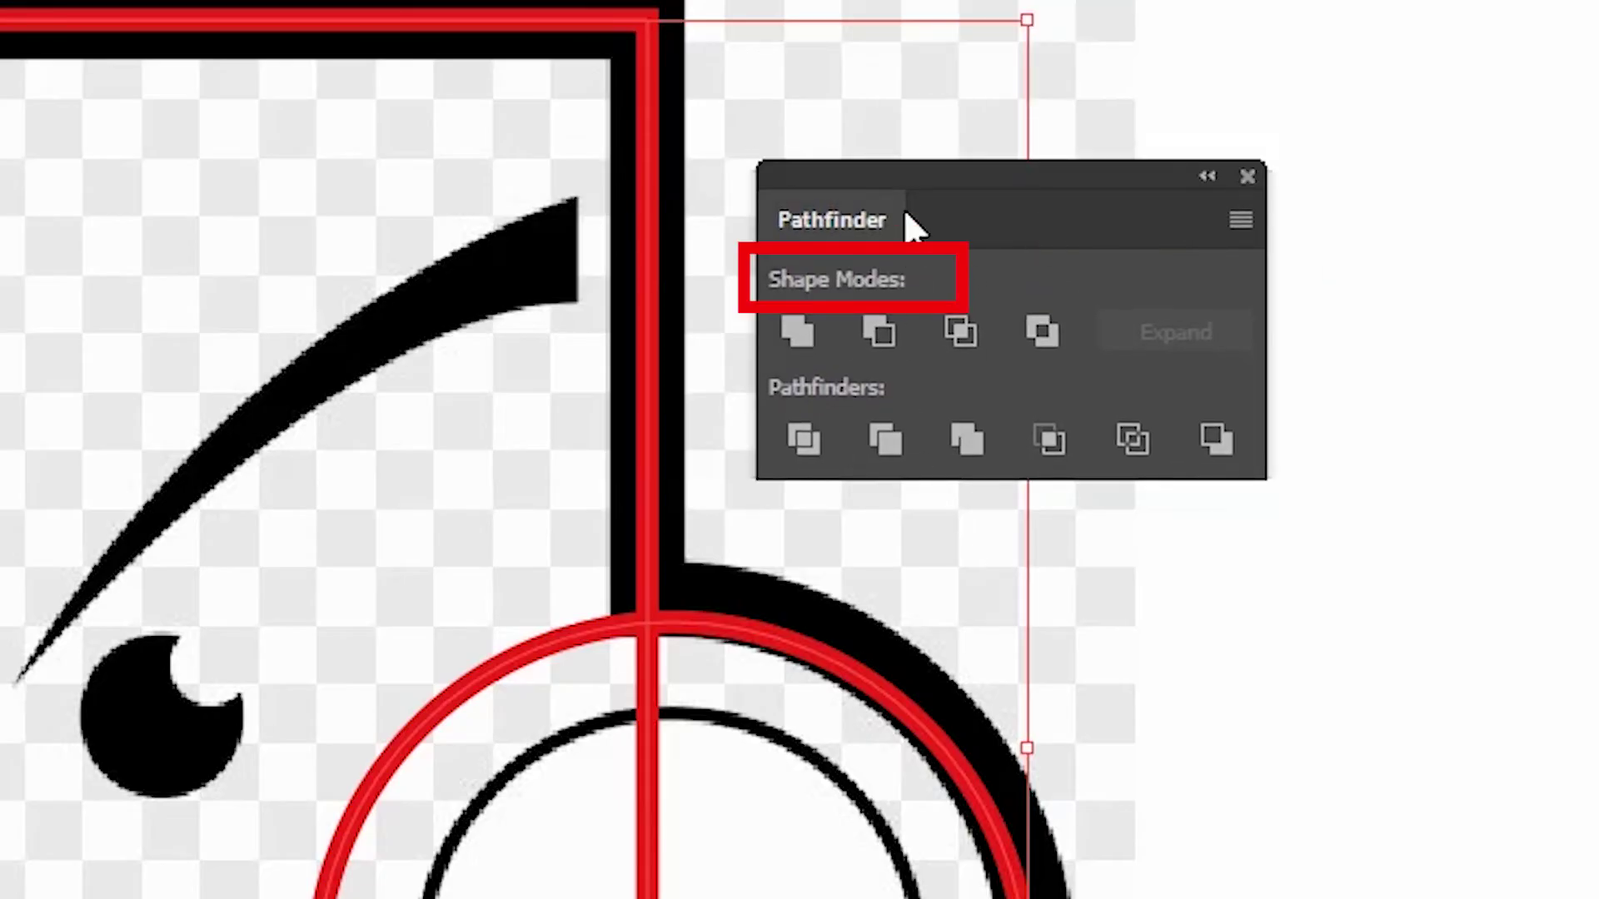
left_click_drag(905, 213, 995, 221)
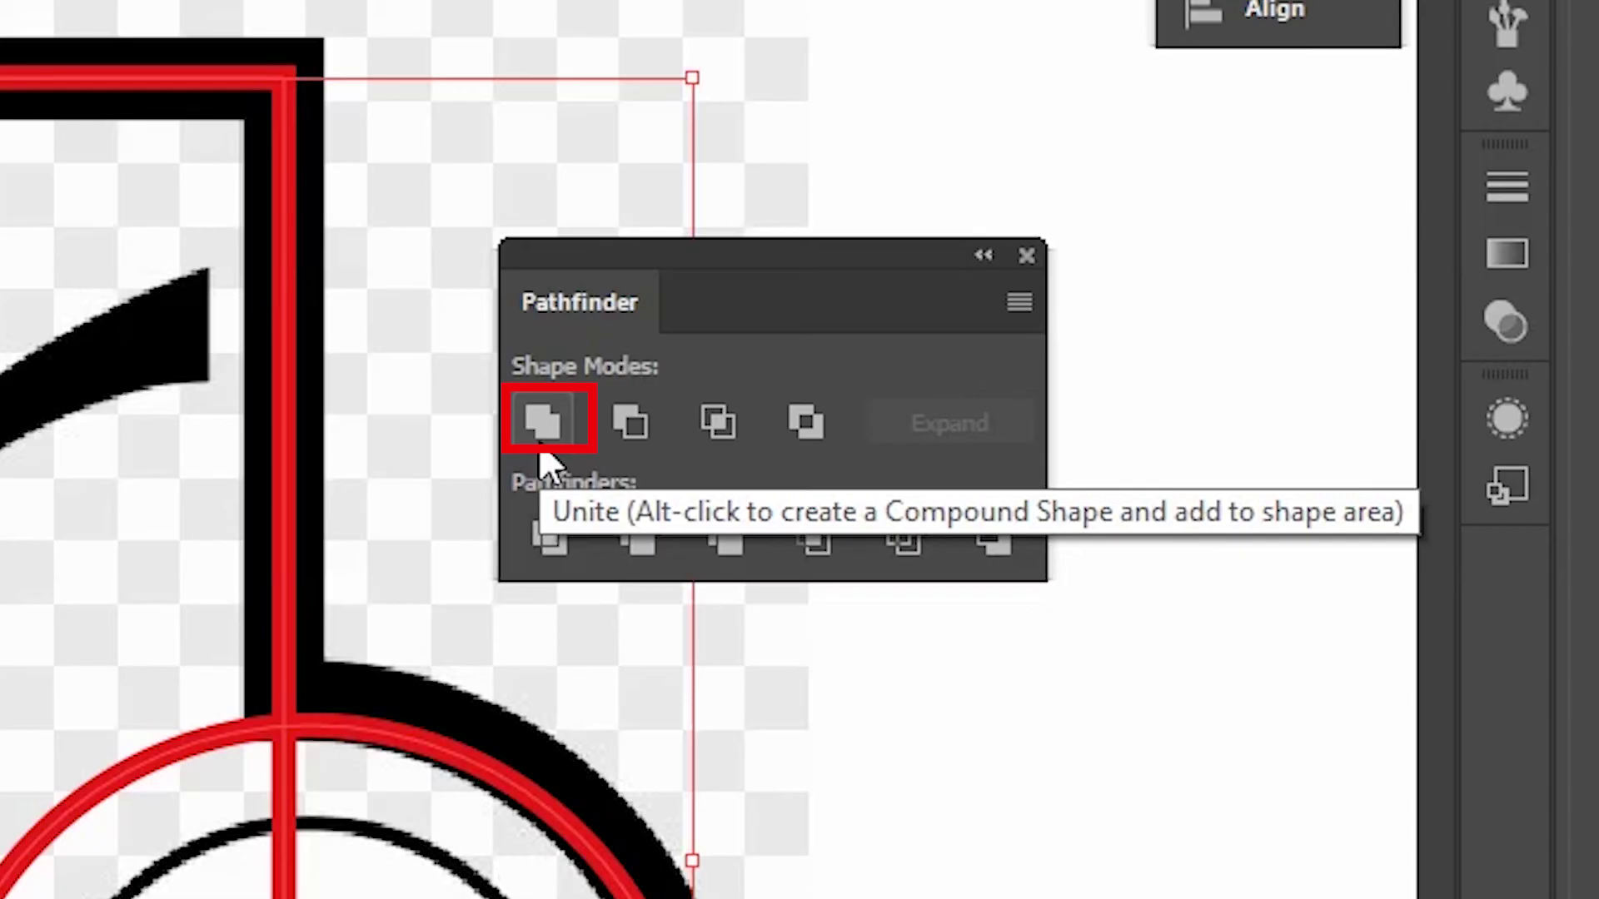
left_click(540, 435)
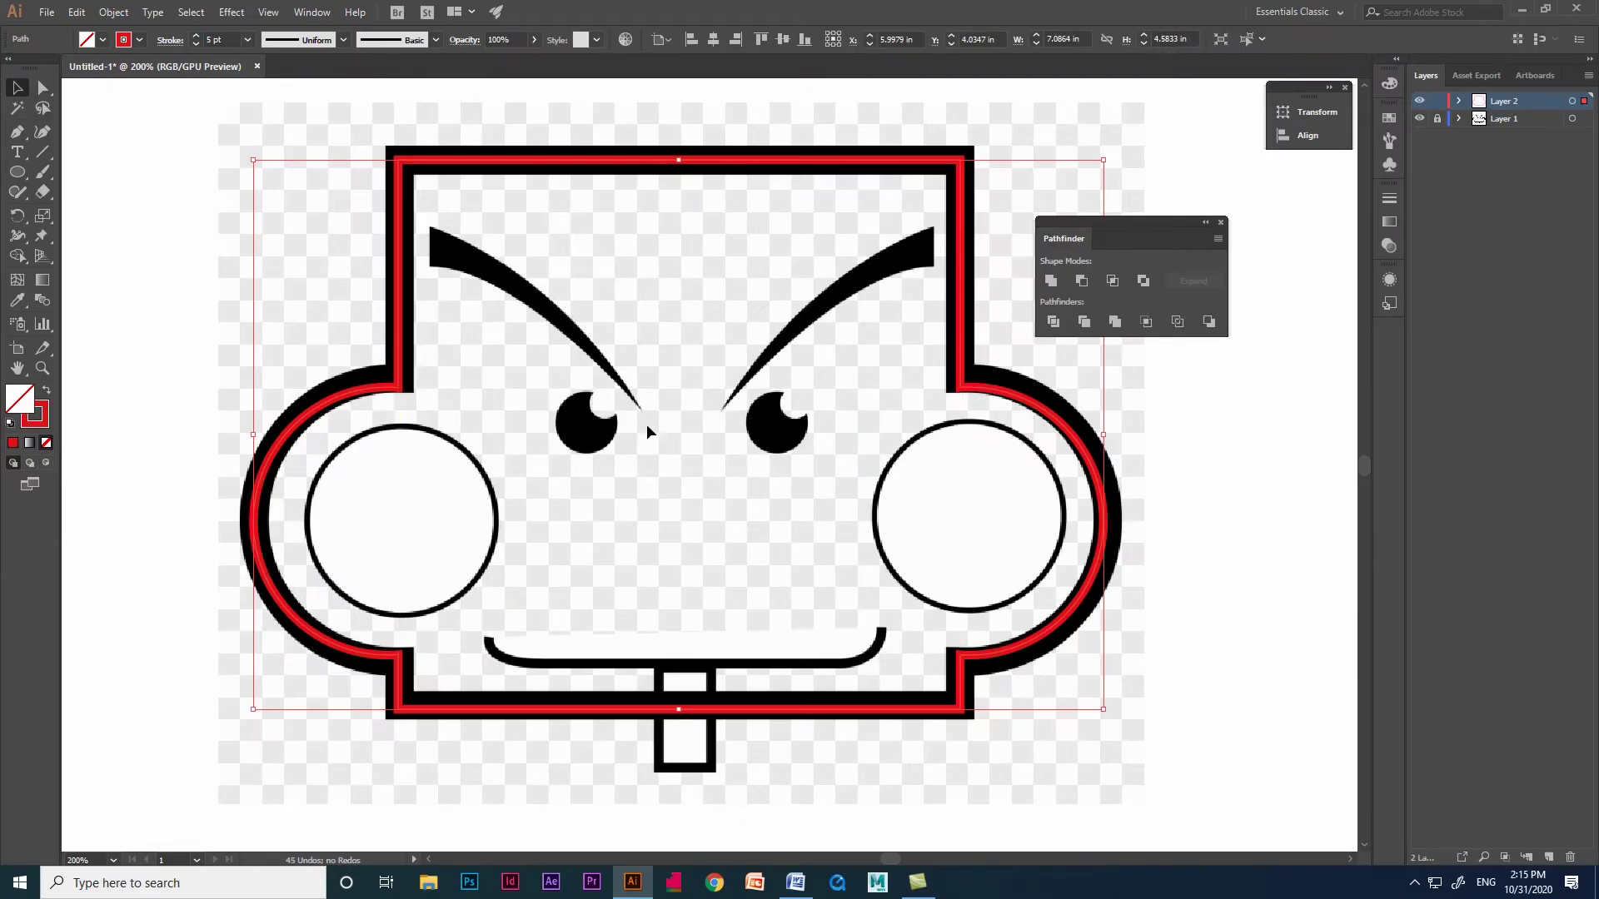
- Move the united head outline away from the reference drawing, up and to its left
scroll(646, 423, "down", 1)
left_click_drag(686, 226, 292, 235)
scroll(824, 357, "down", 2)
scroll(585, 364, "up", 3)
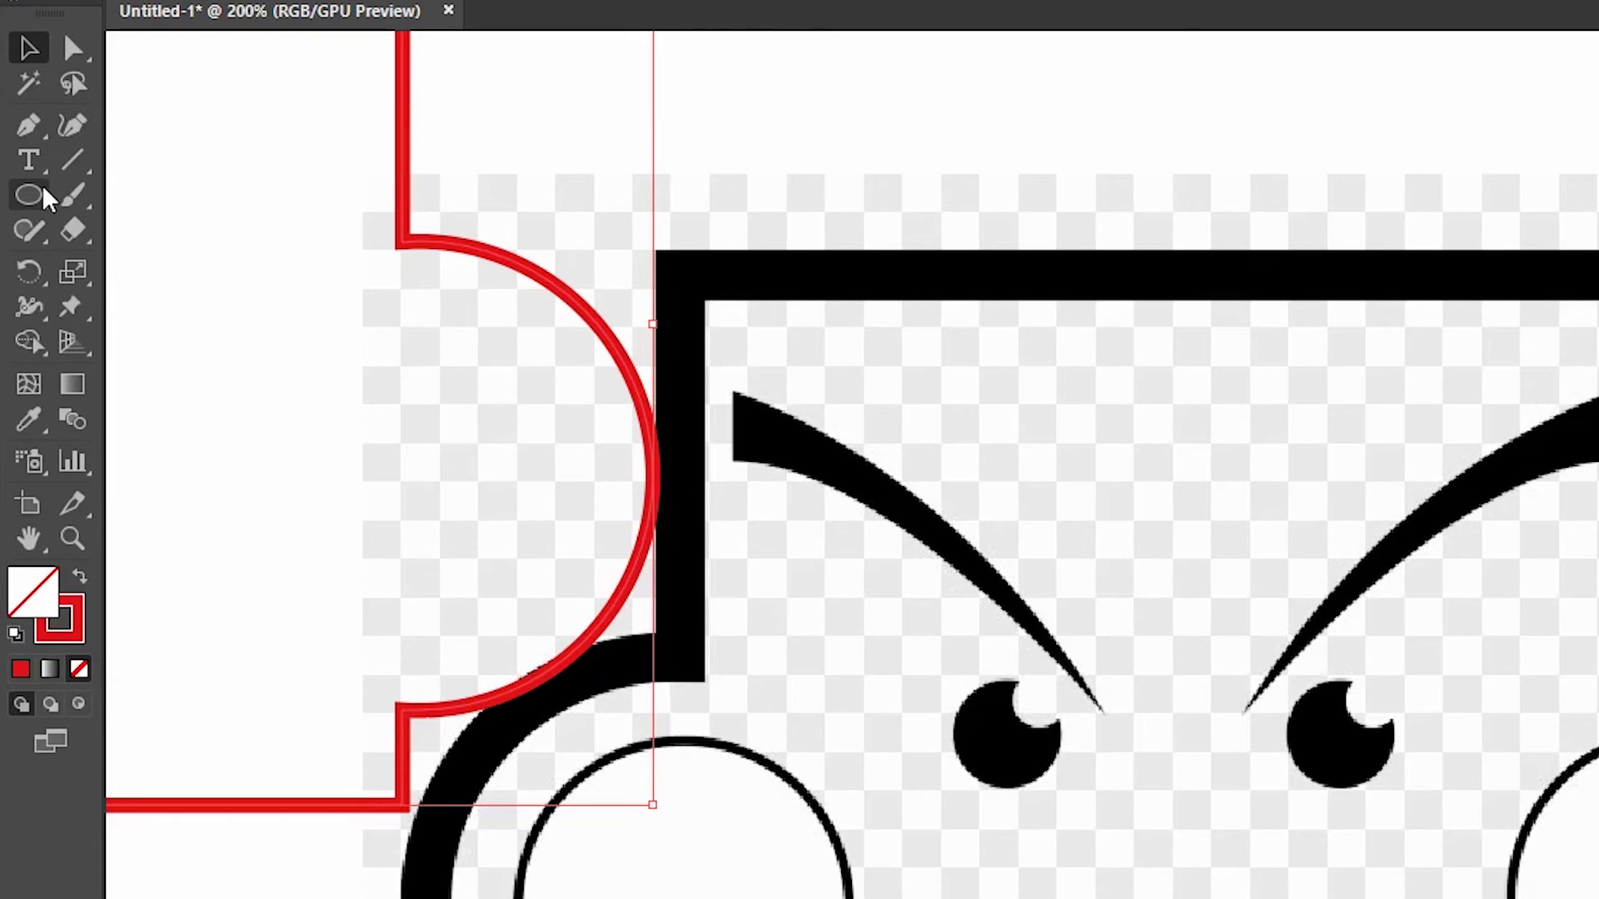
- Add a new layer and draw a circle about 0.51 in wide over the left pupil with the Ellipse tool
left_click(28, 204)
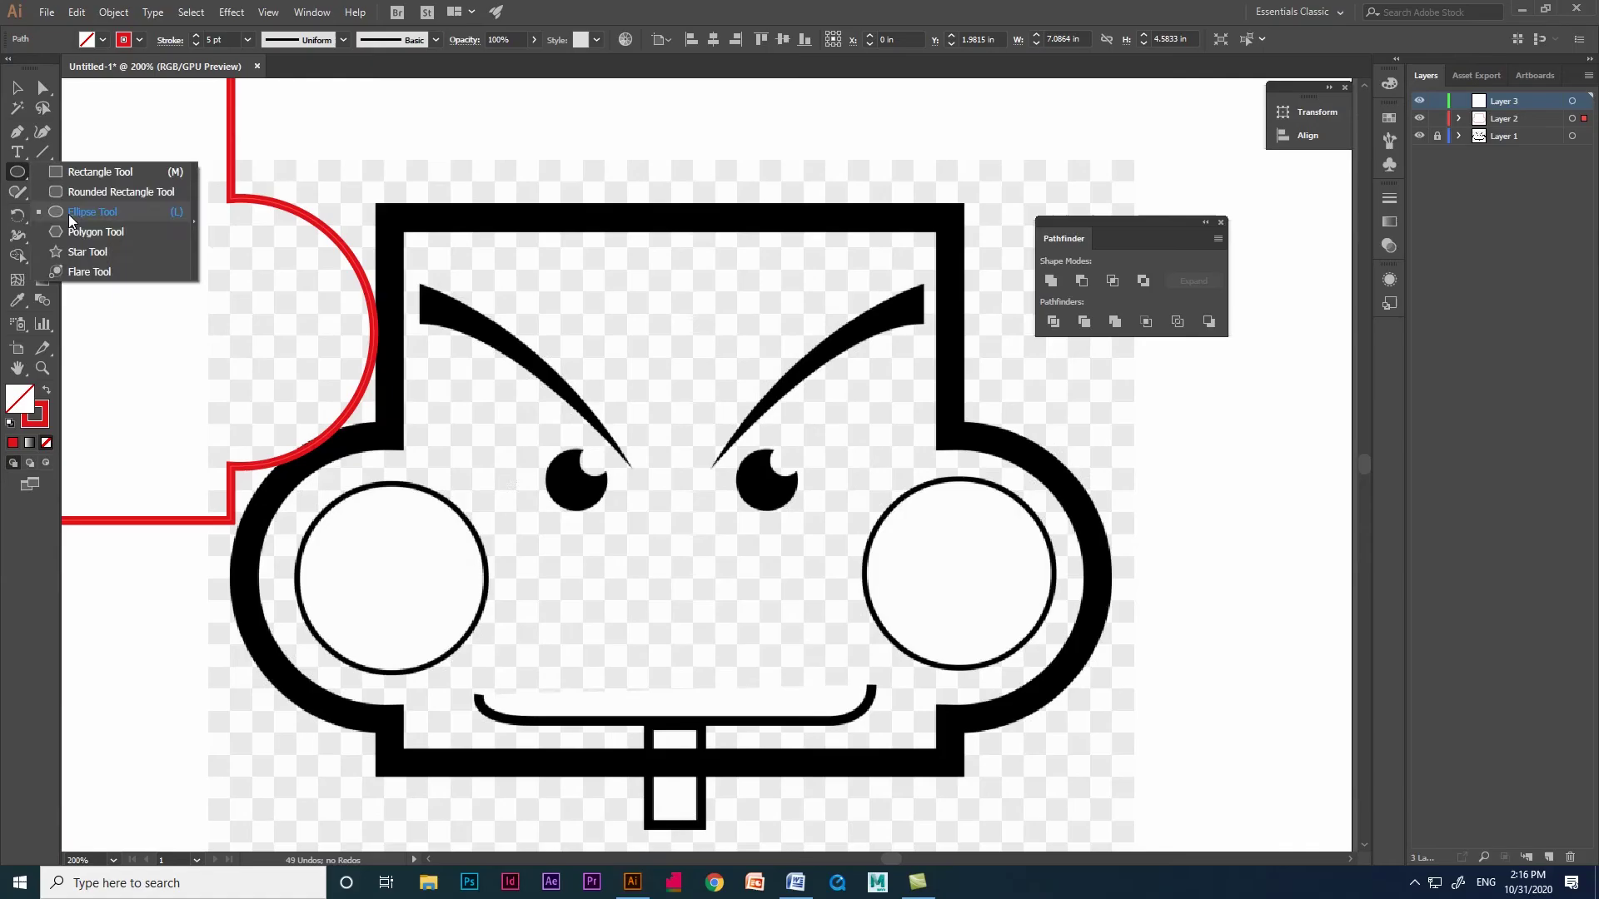
left_click(117, 268)
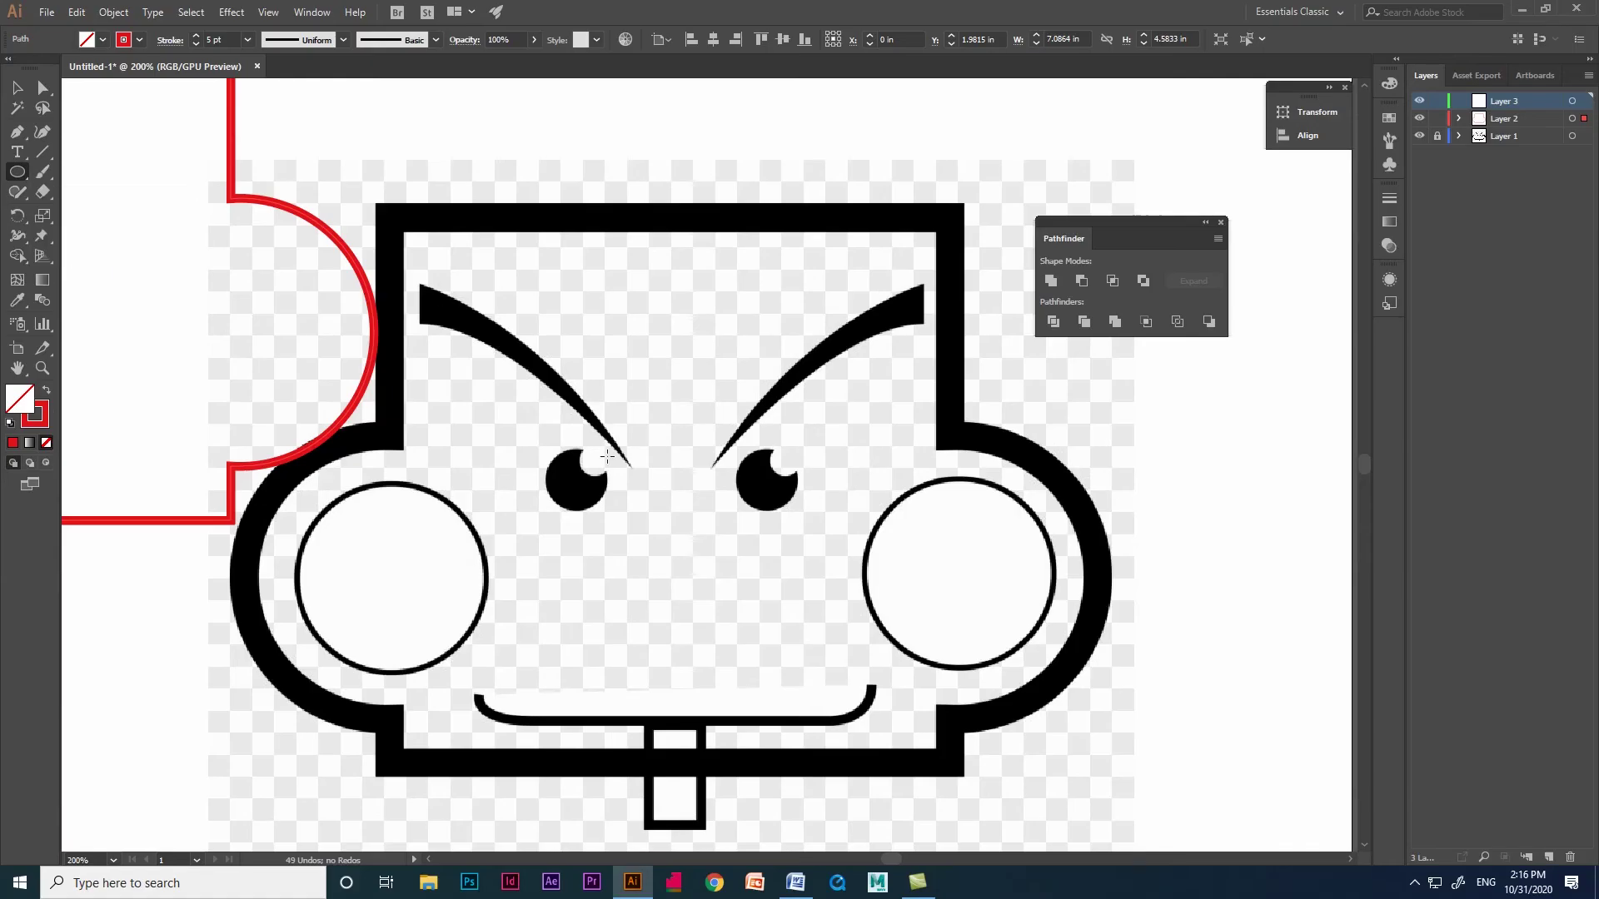
left_click_drag(563, 464, 627, 525)
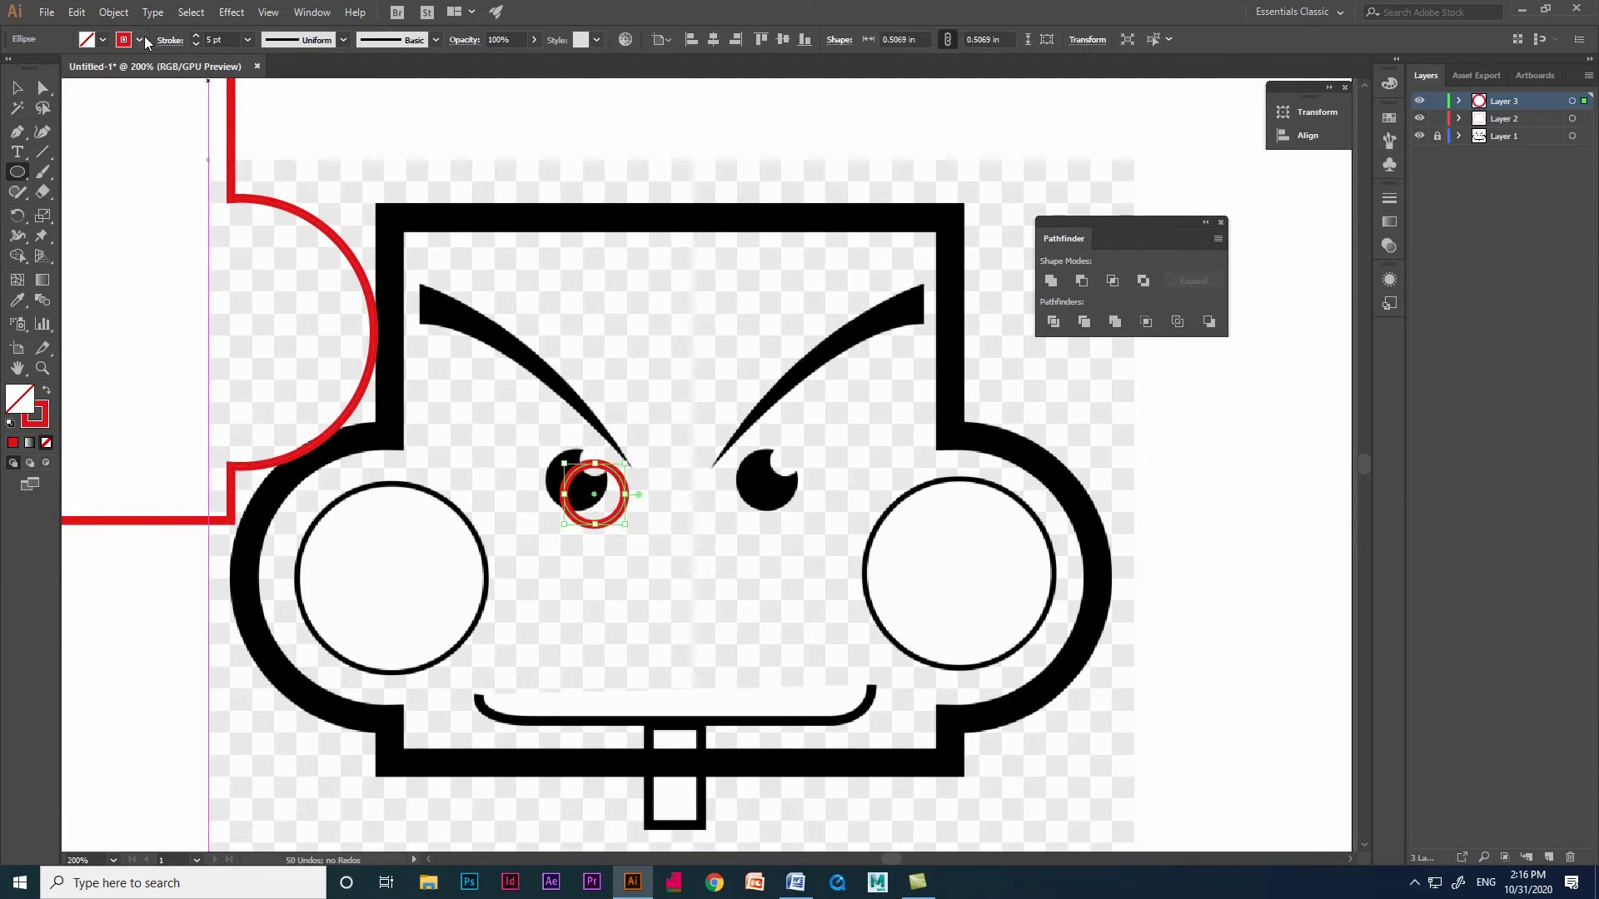
- Give the pupil circle a solid red fill and no stroke
left_click(140, 39)
left_click(11, 68)
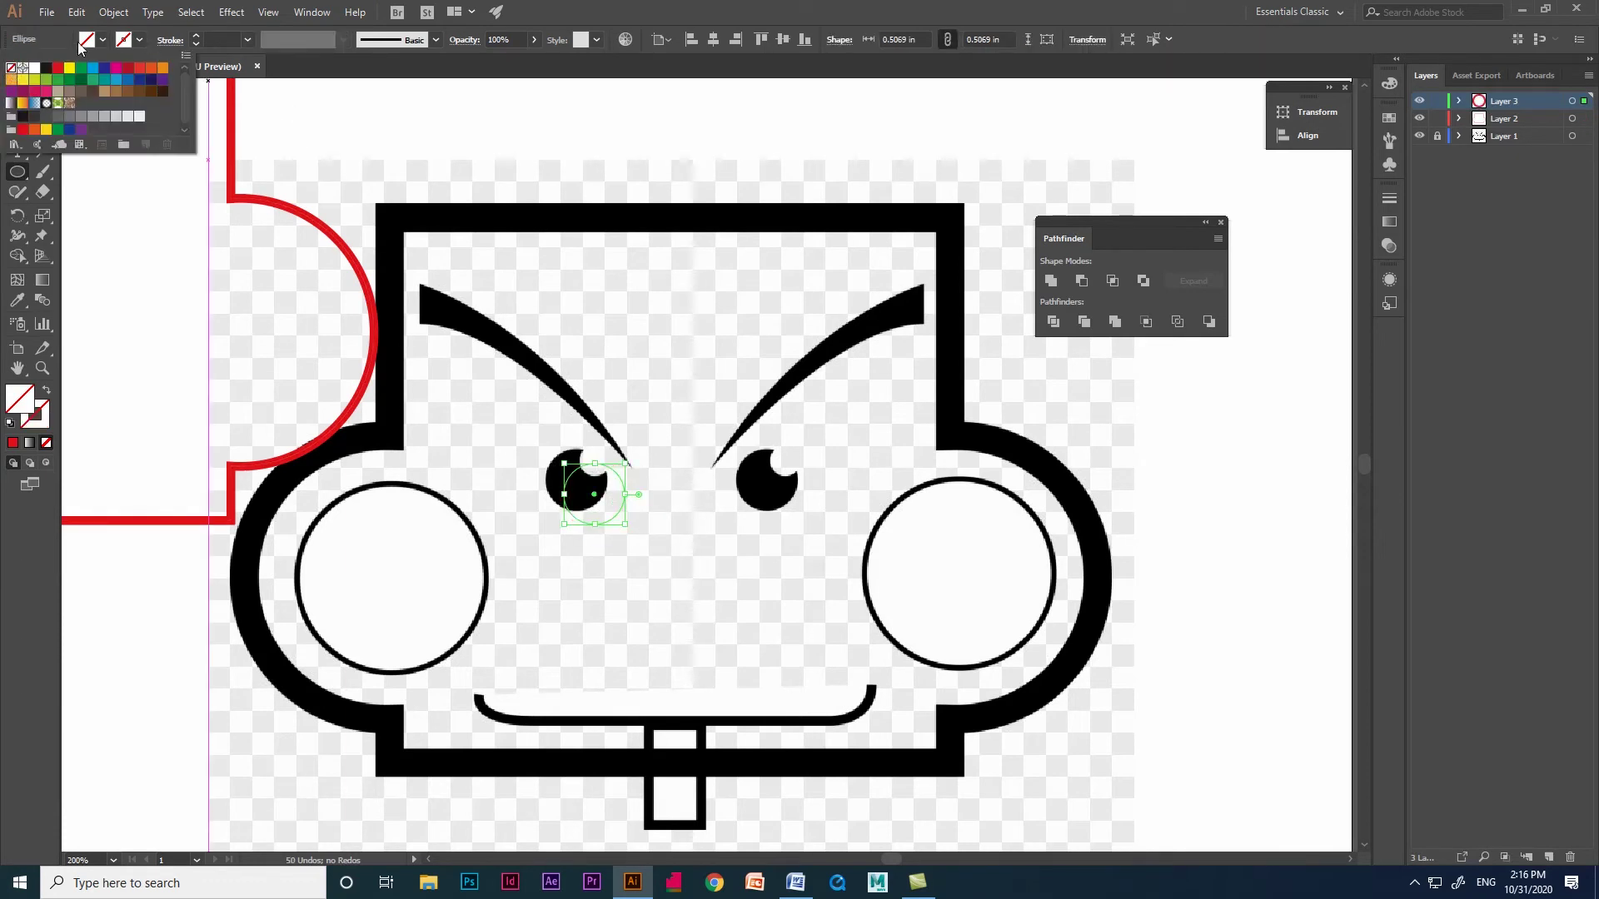
left_click(57, 73)
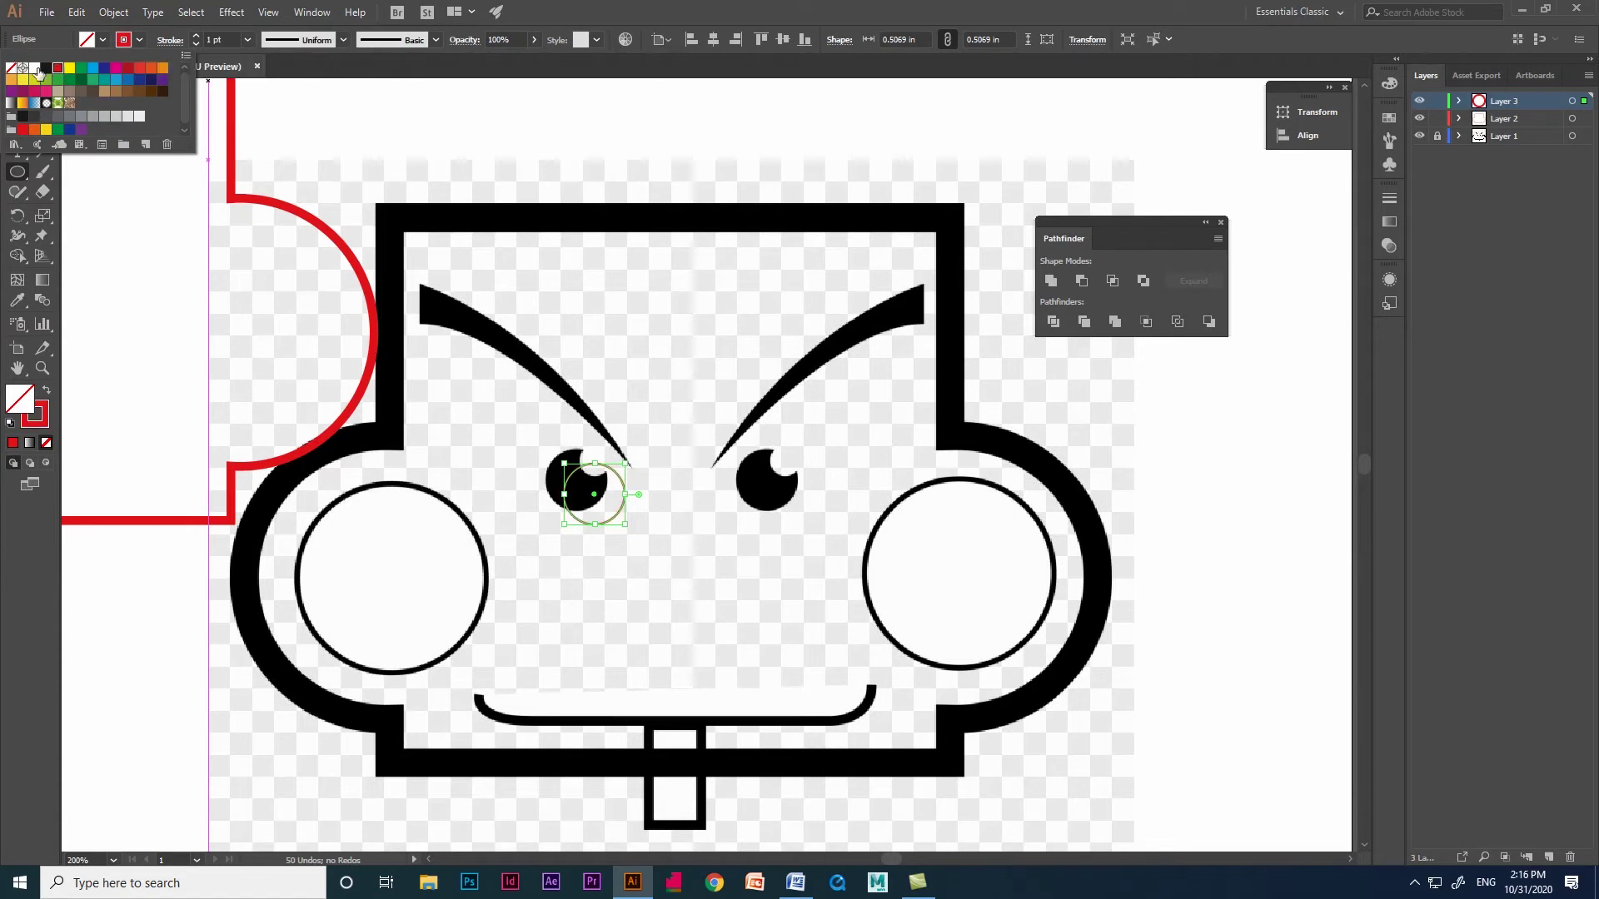
left_click(11, 68)
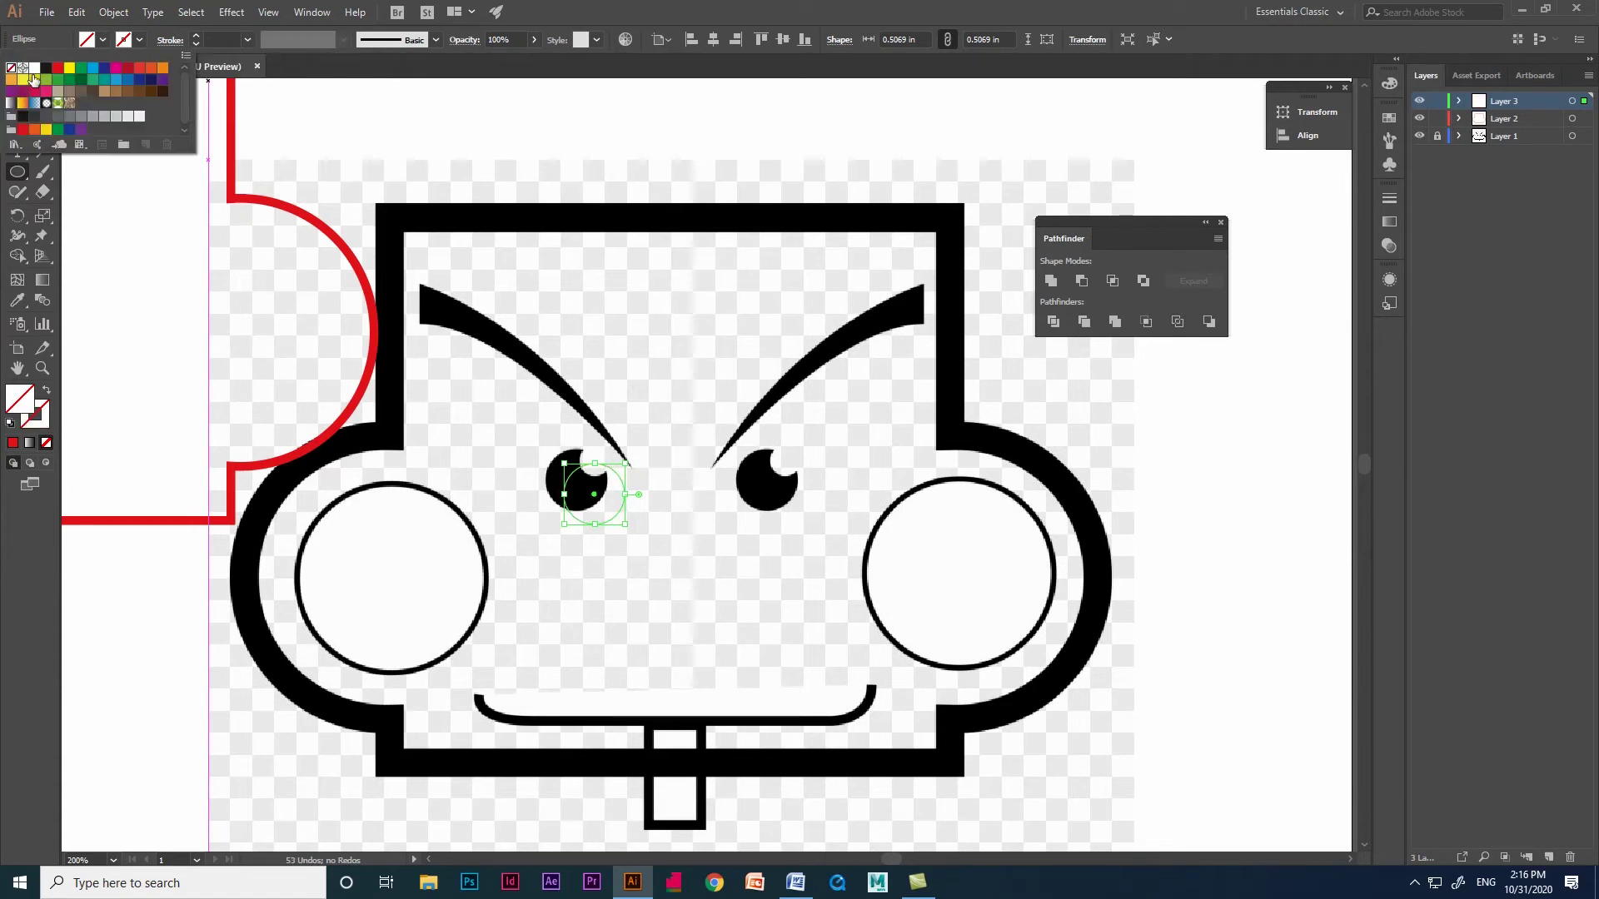
left_click(58, 69)
- Fit the red circle onto the left pupil and reduce its opacity to 54%
scroll(572, 474, "up", 3, "alt")
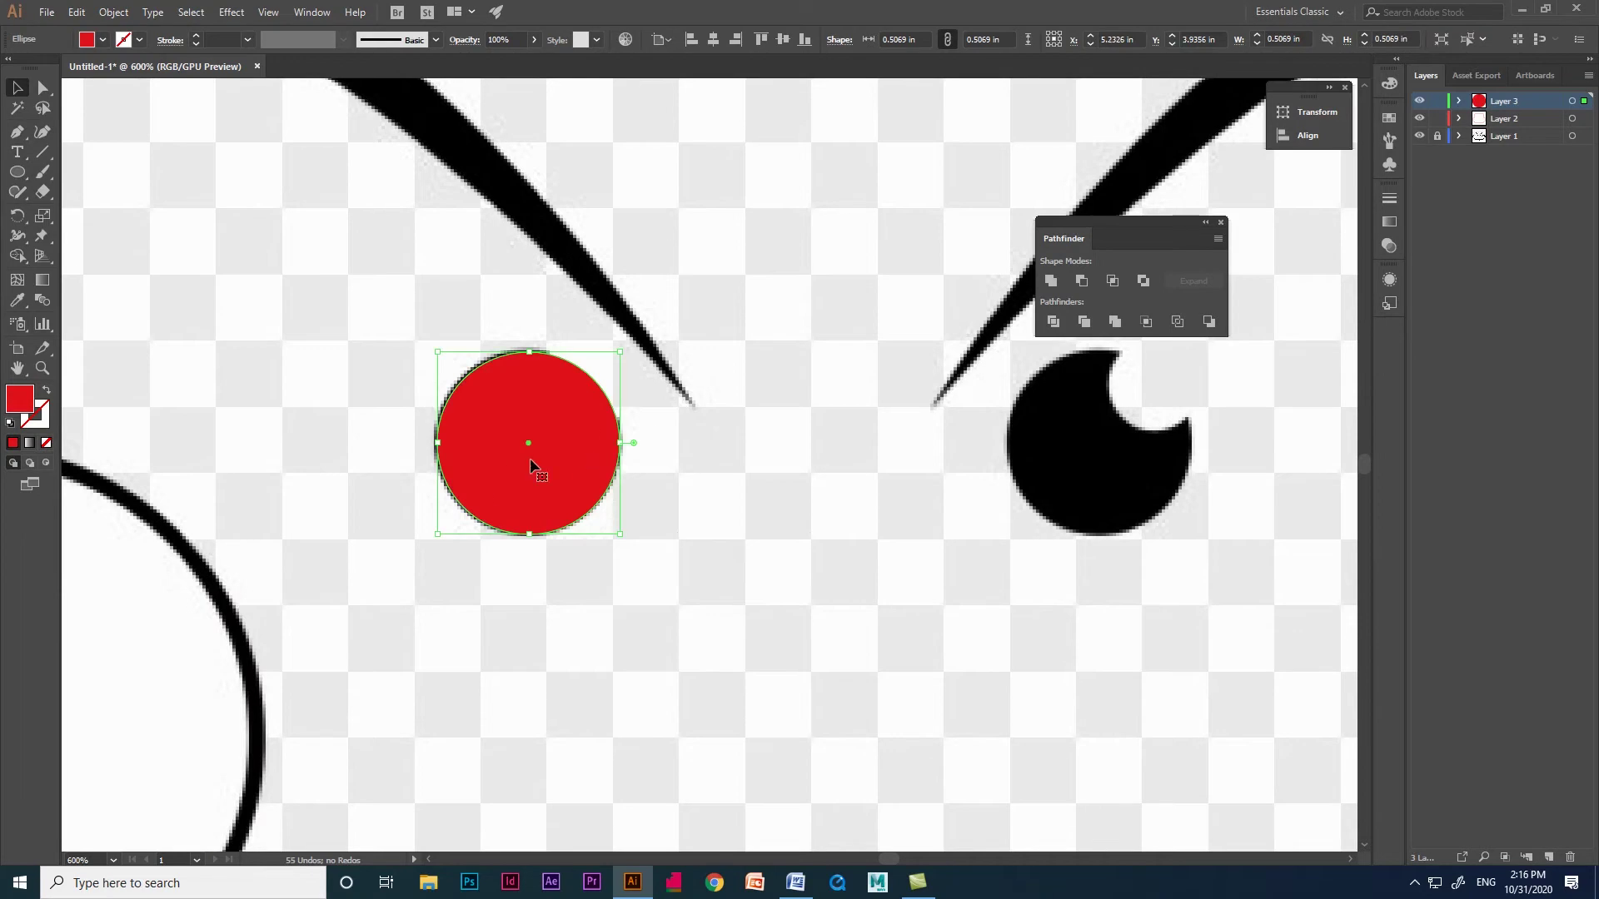
left_click(533, 40)
left_click_drag(529, 61, 495, 67)
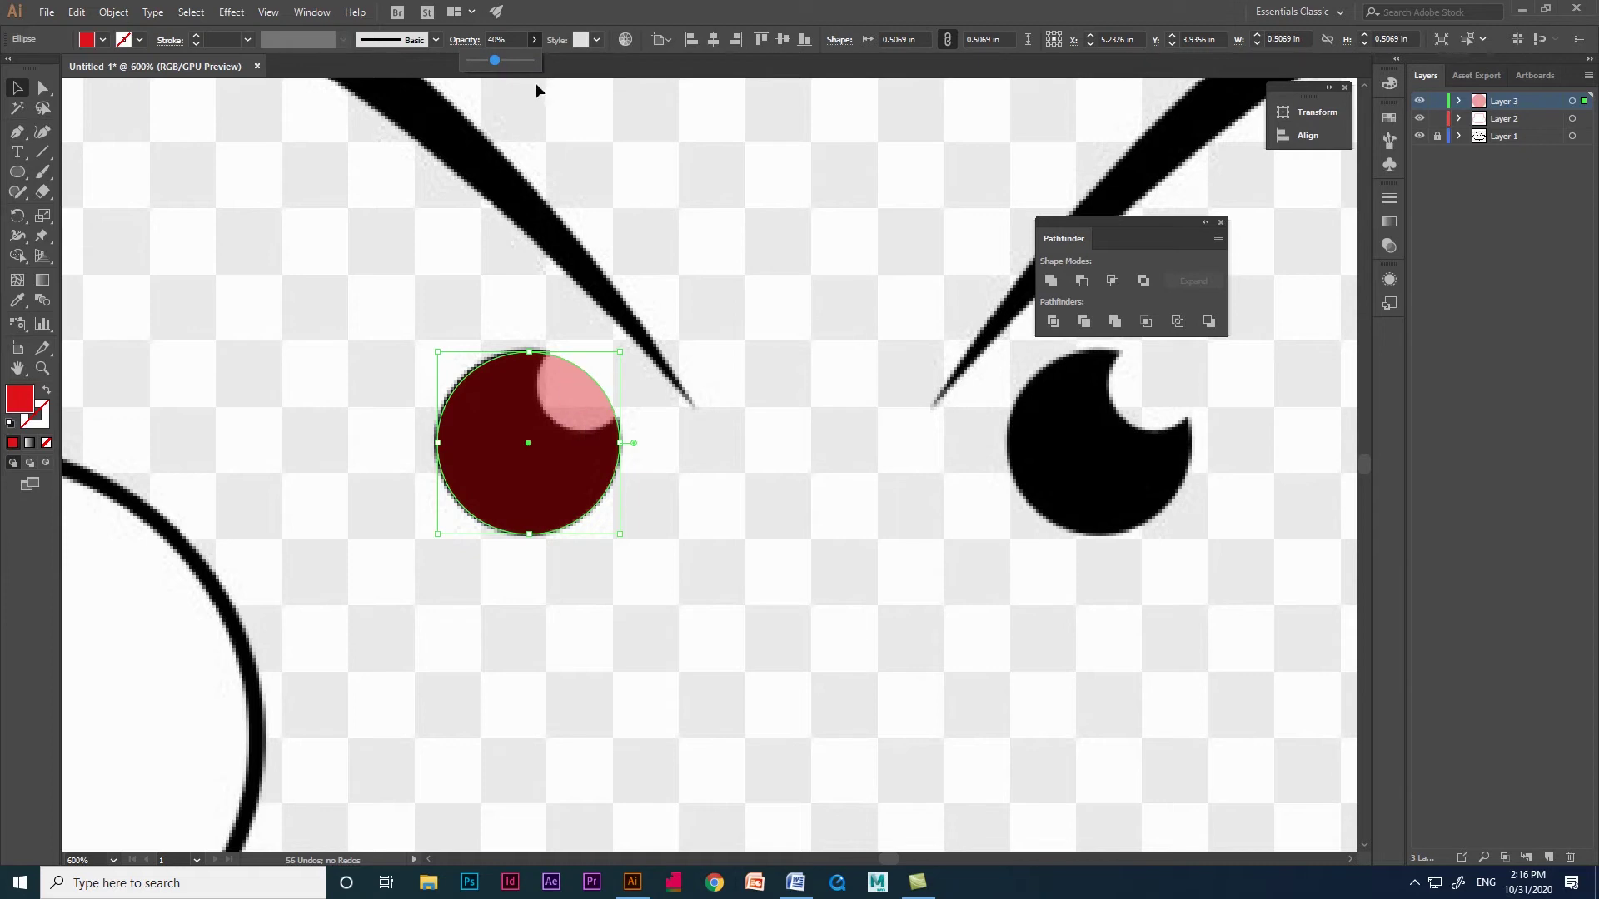
left_click_drag(506, 58, 506, 58)
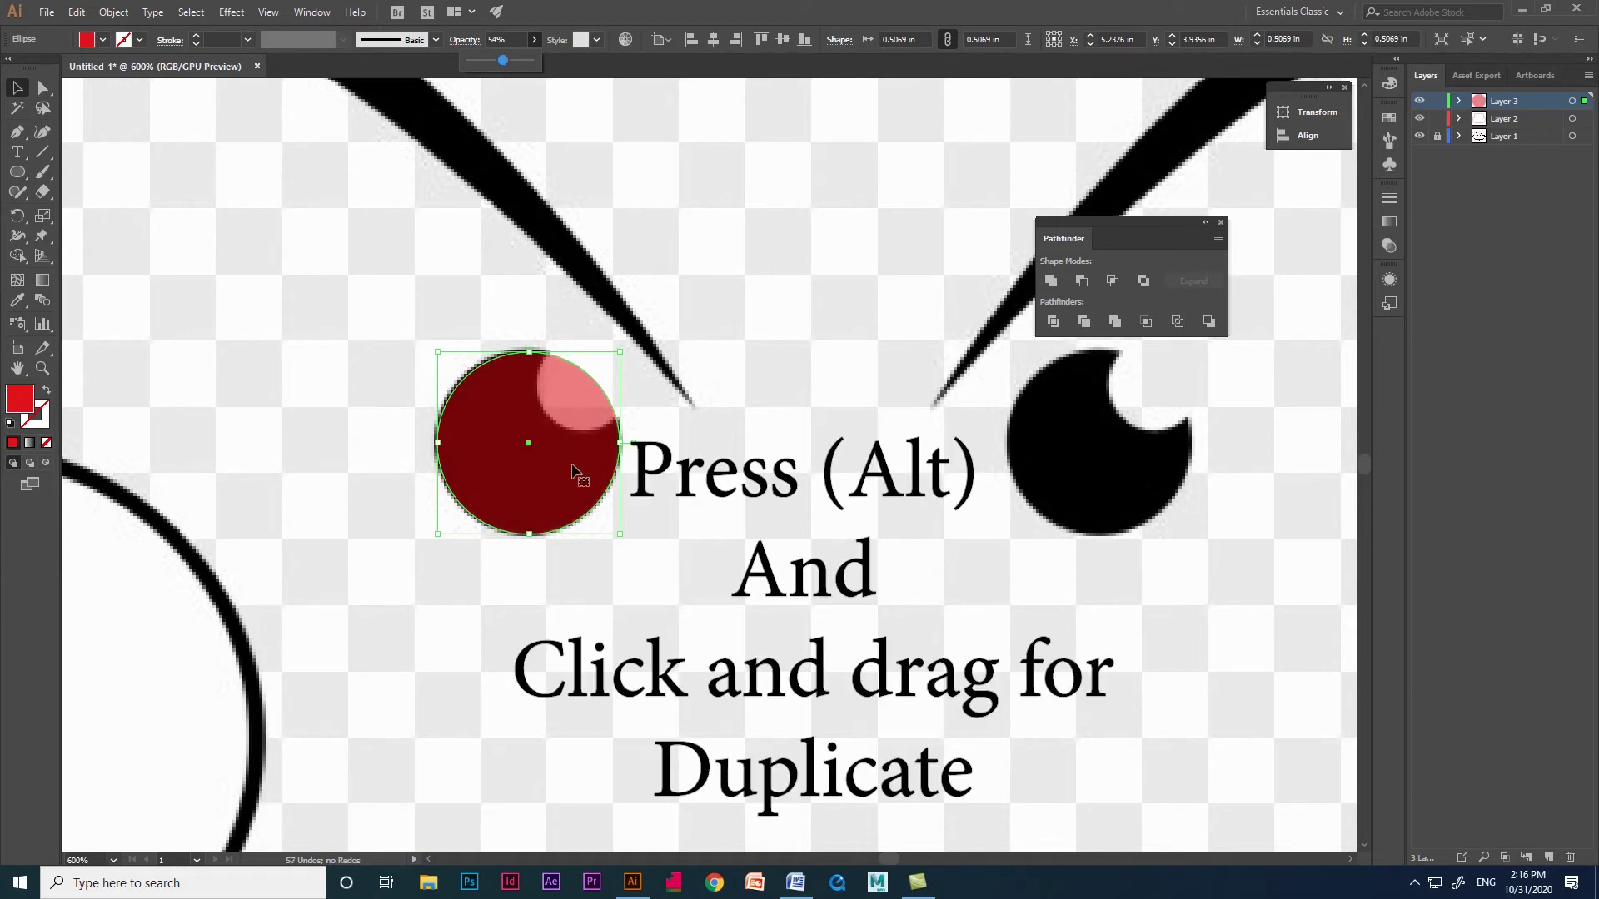
- Duplicate the red circle, scale the copy down to about 0.27 in wide and fit it over the left pupil's highlight
left_click_drag(565, 452, 793, 465)
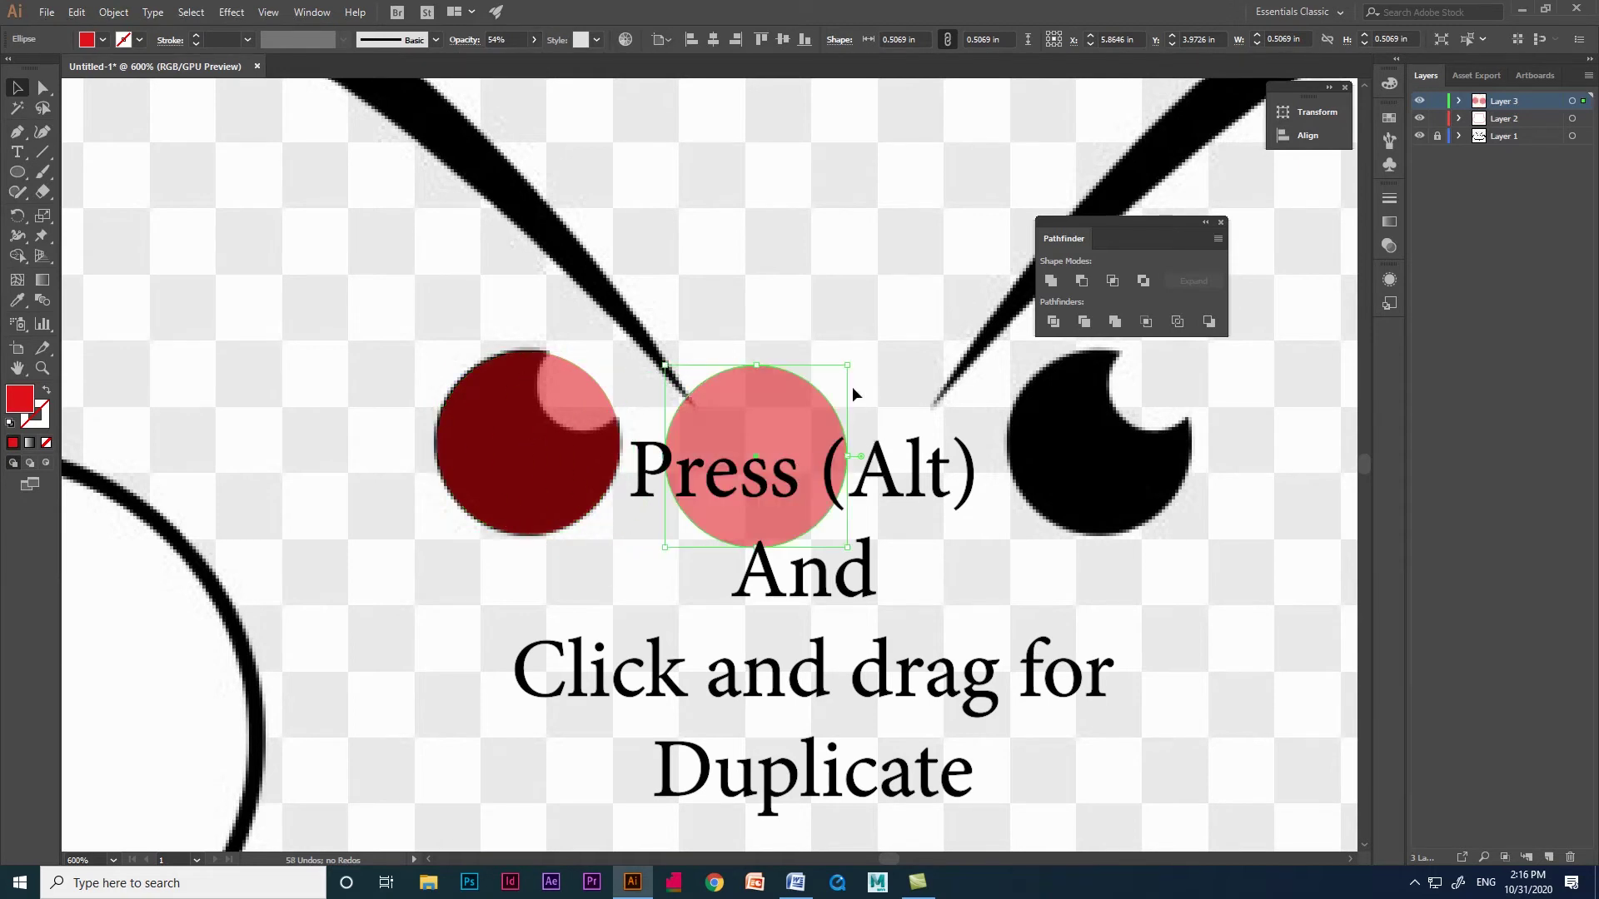
left_click_drag(848, 364, 605, 370)
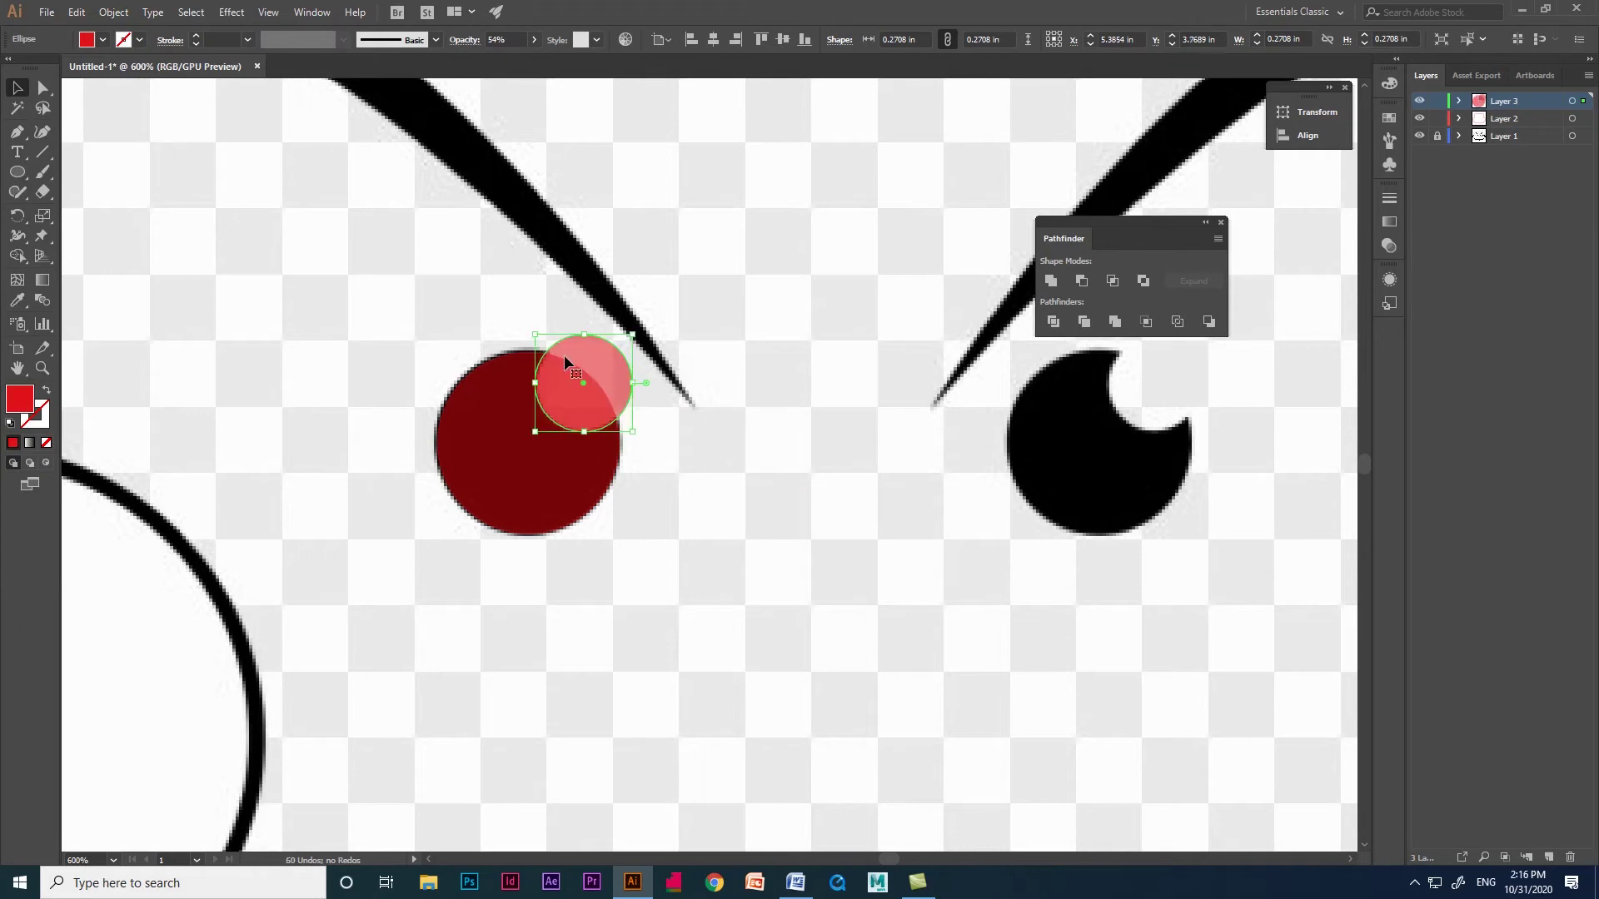
left_click(711, 475)
- Subtract the small circle from the left pupil circle with Minus Front and set the resulting shape's opacity to 100%
left_click_drag(385, 301, 707, 593)
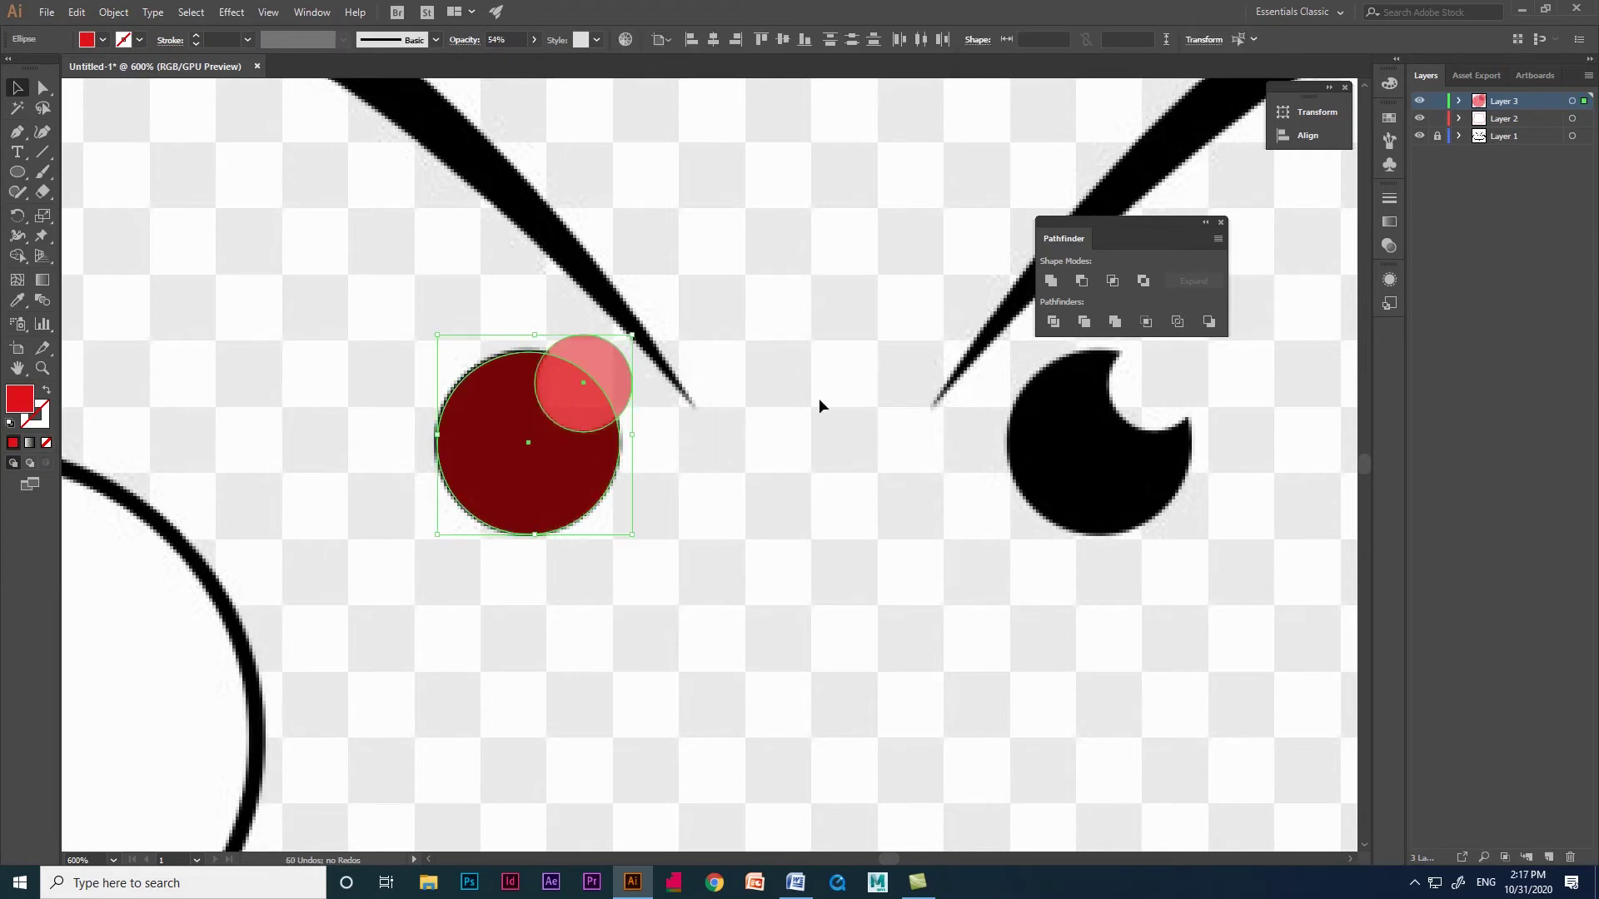
left_click(1081, 283)
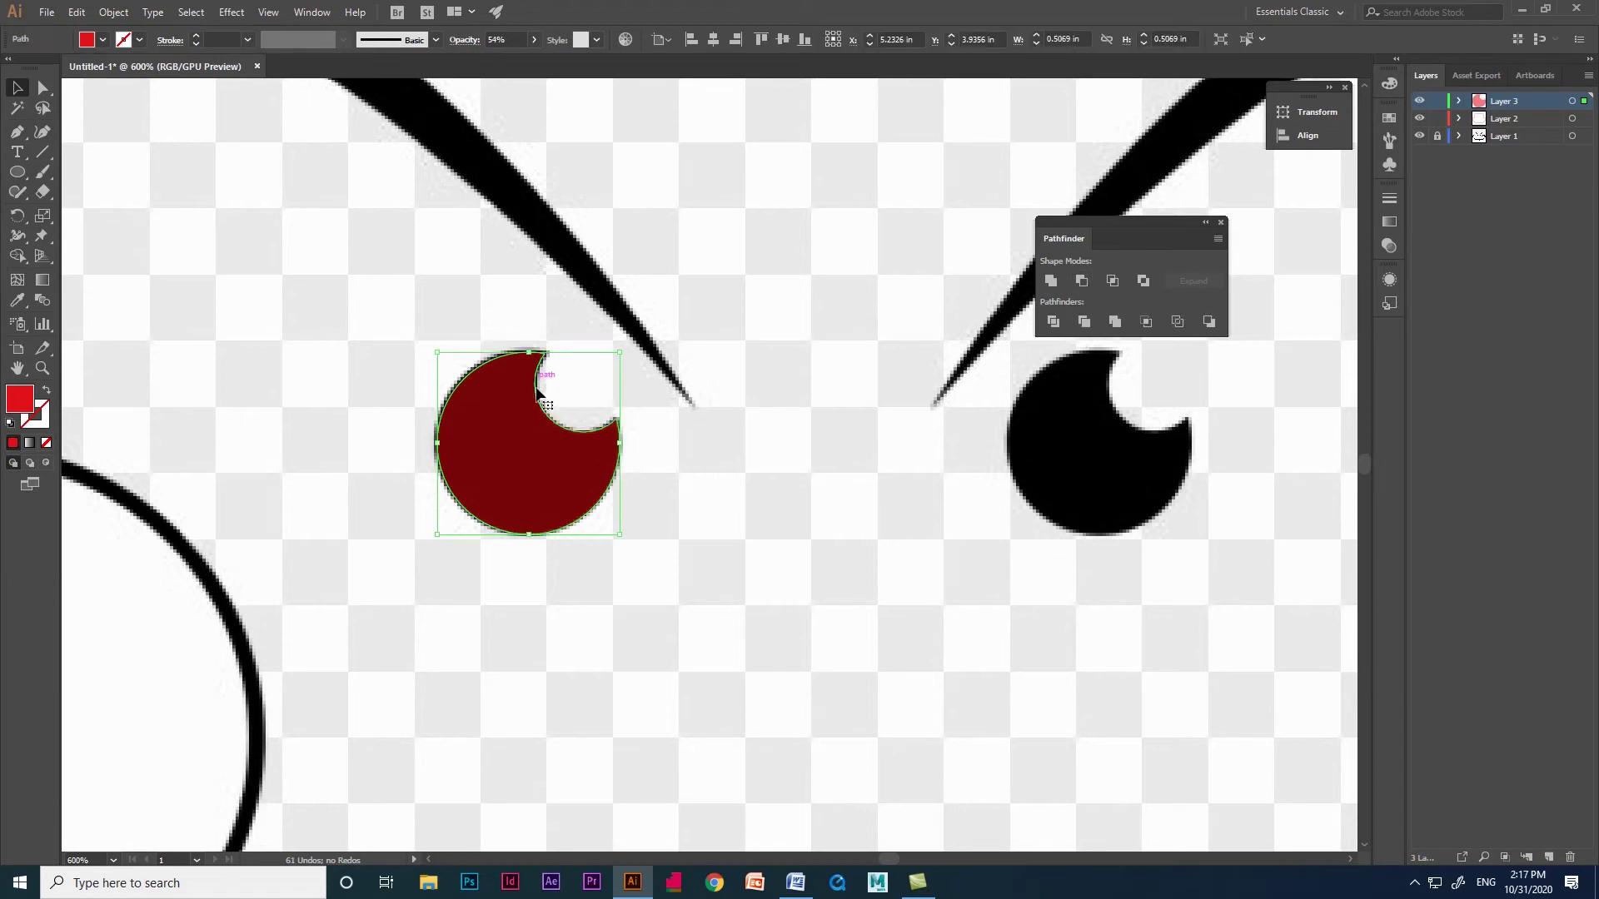
left_click(533, 40)
left_click_drag(500, 62, 540, 63)
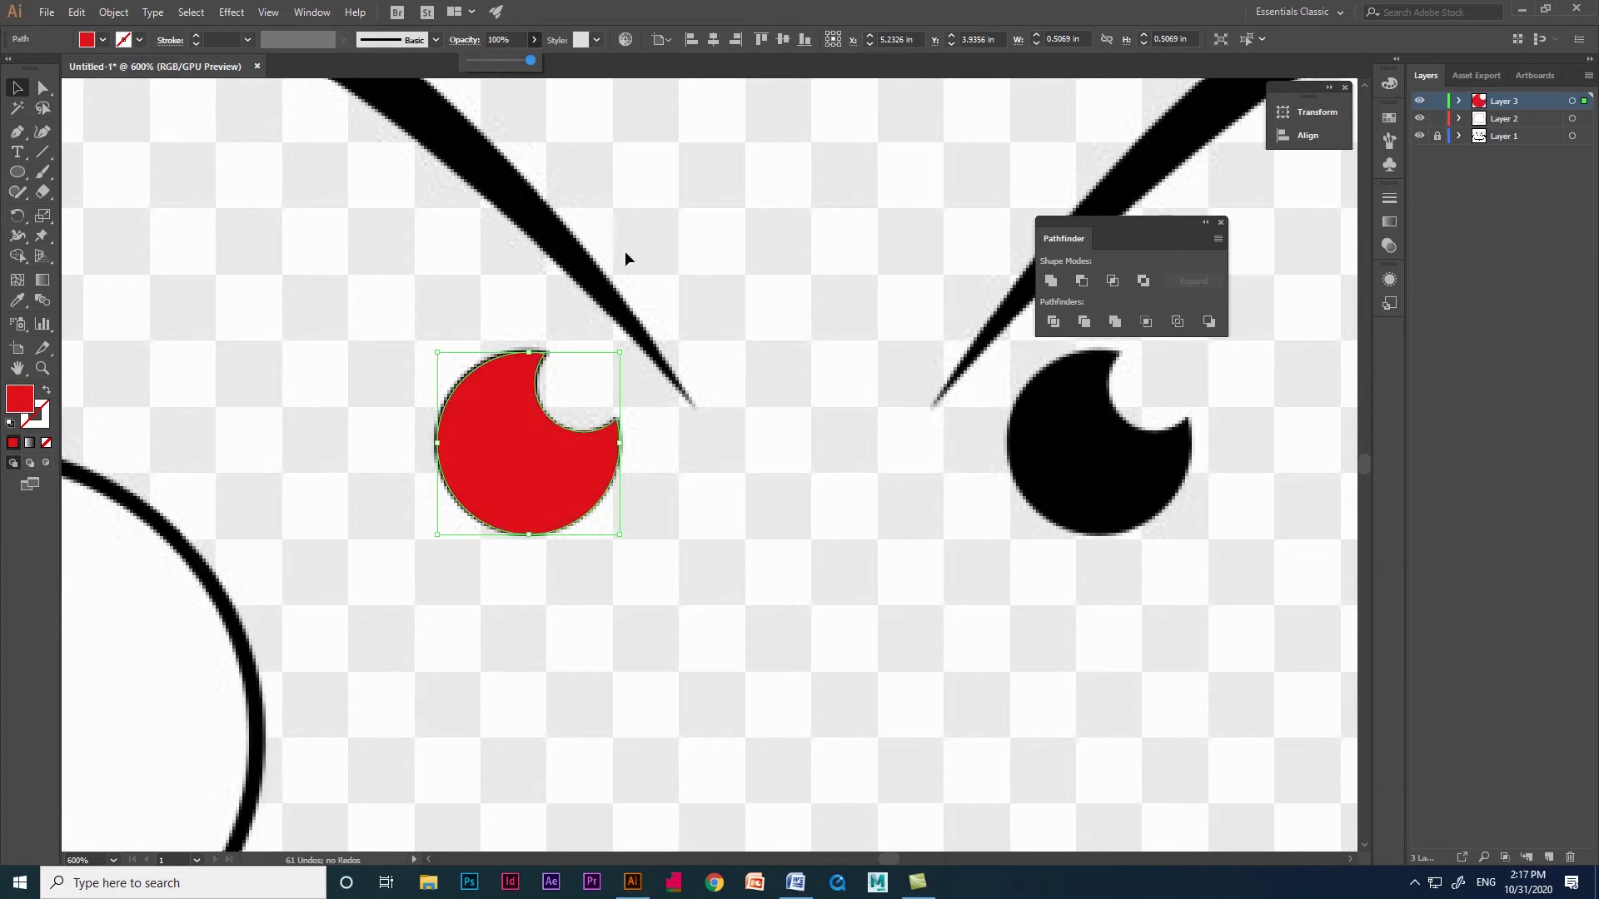
left_click(625, 252)
- Duplicate the finished left pupil horizontally onto the right pupil of the reference drawing
left_click(539, 493)
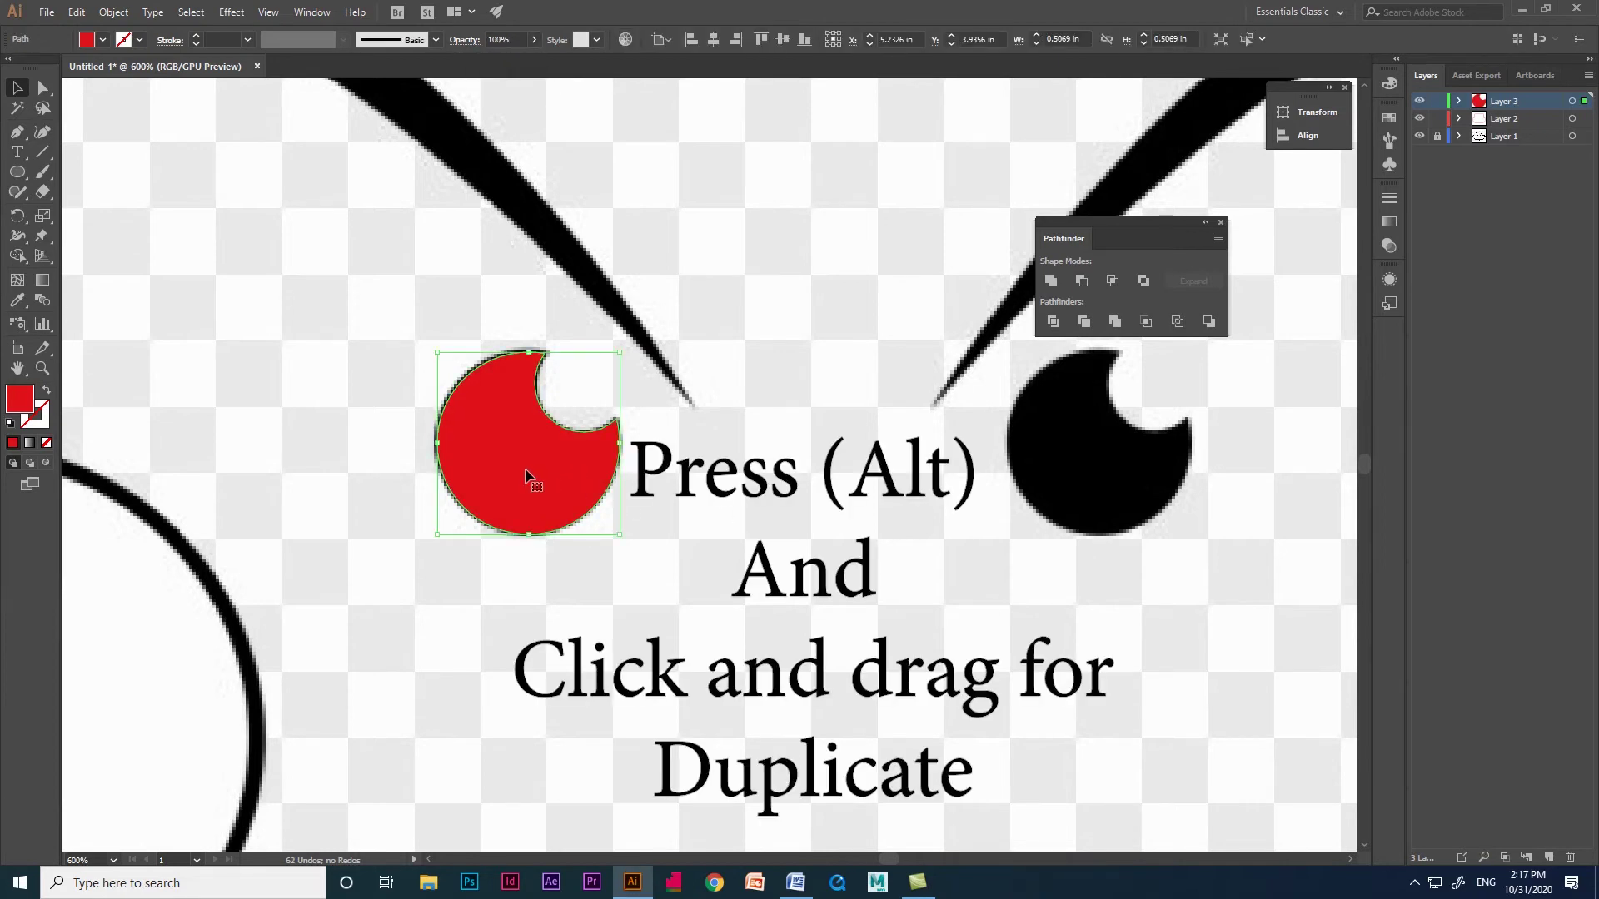
left_click_drag(514, 472, 1085, 472)
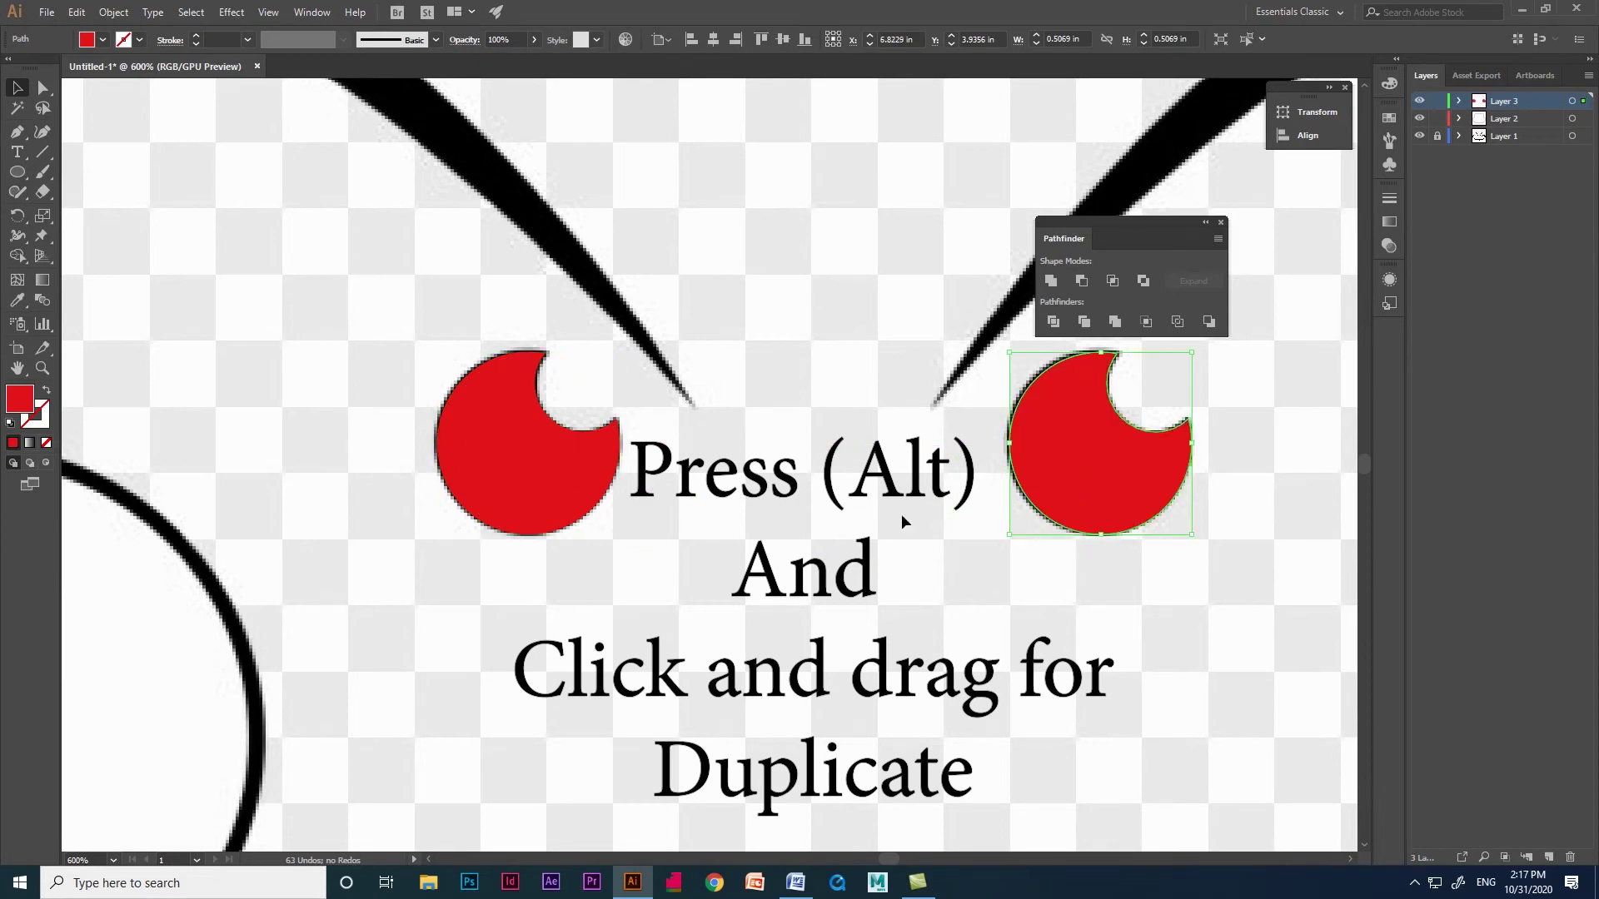
left_click(901, 513)
- Move the red head outline back over the reference drawing's head contour
scroll(610, 458, "down", 4)
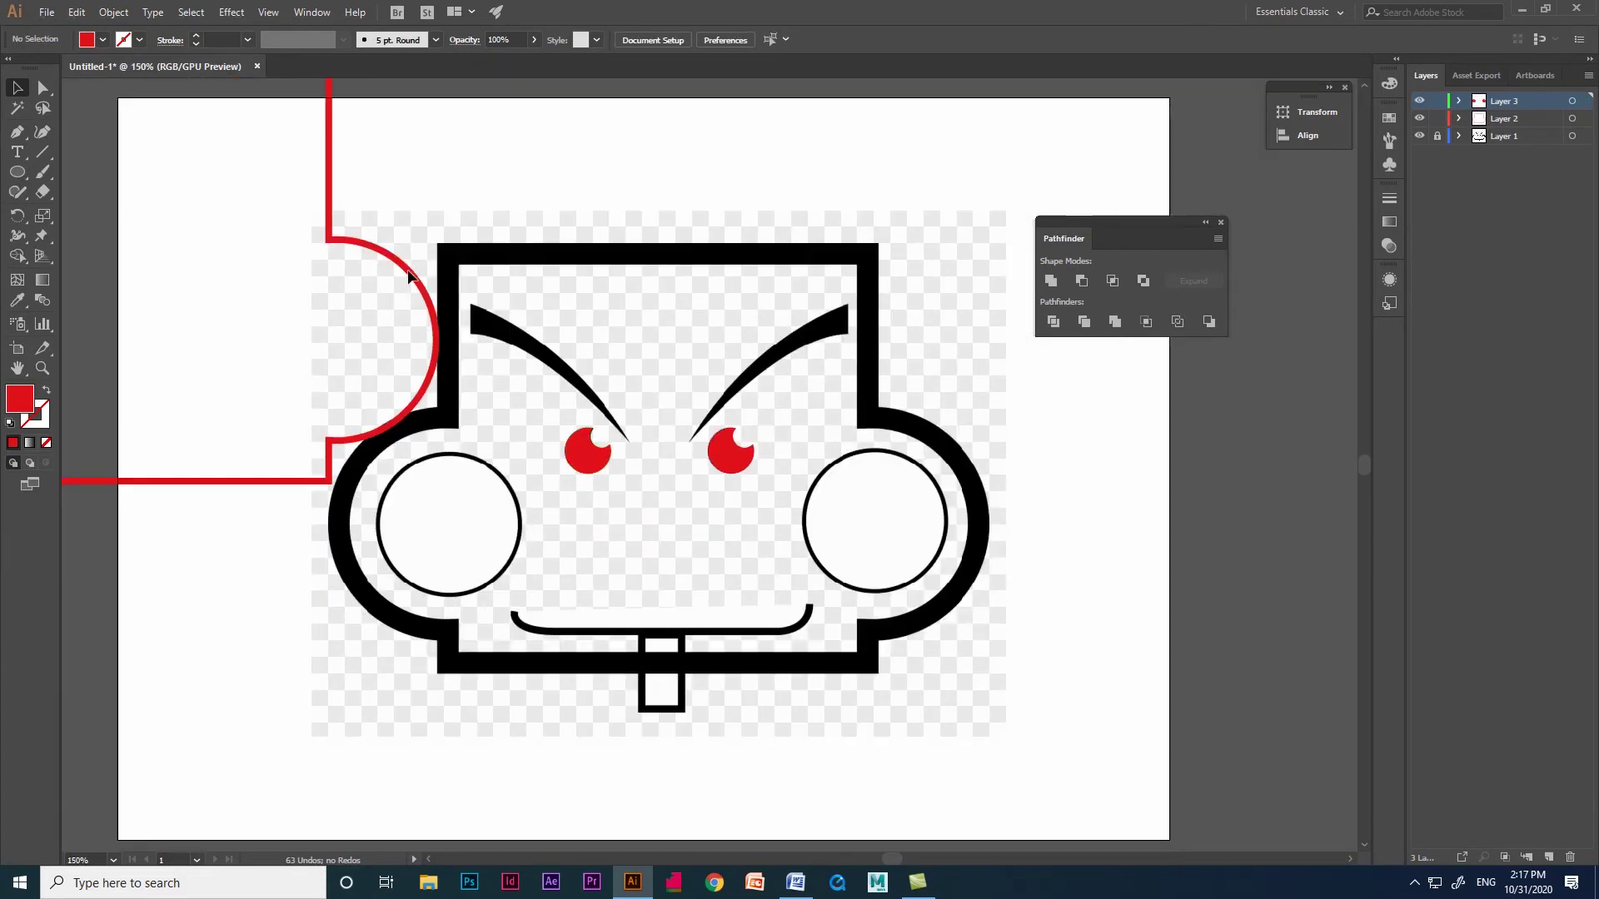
left_click_drag(388, 250, 913, 440)
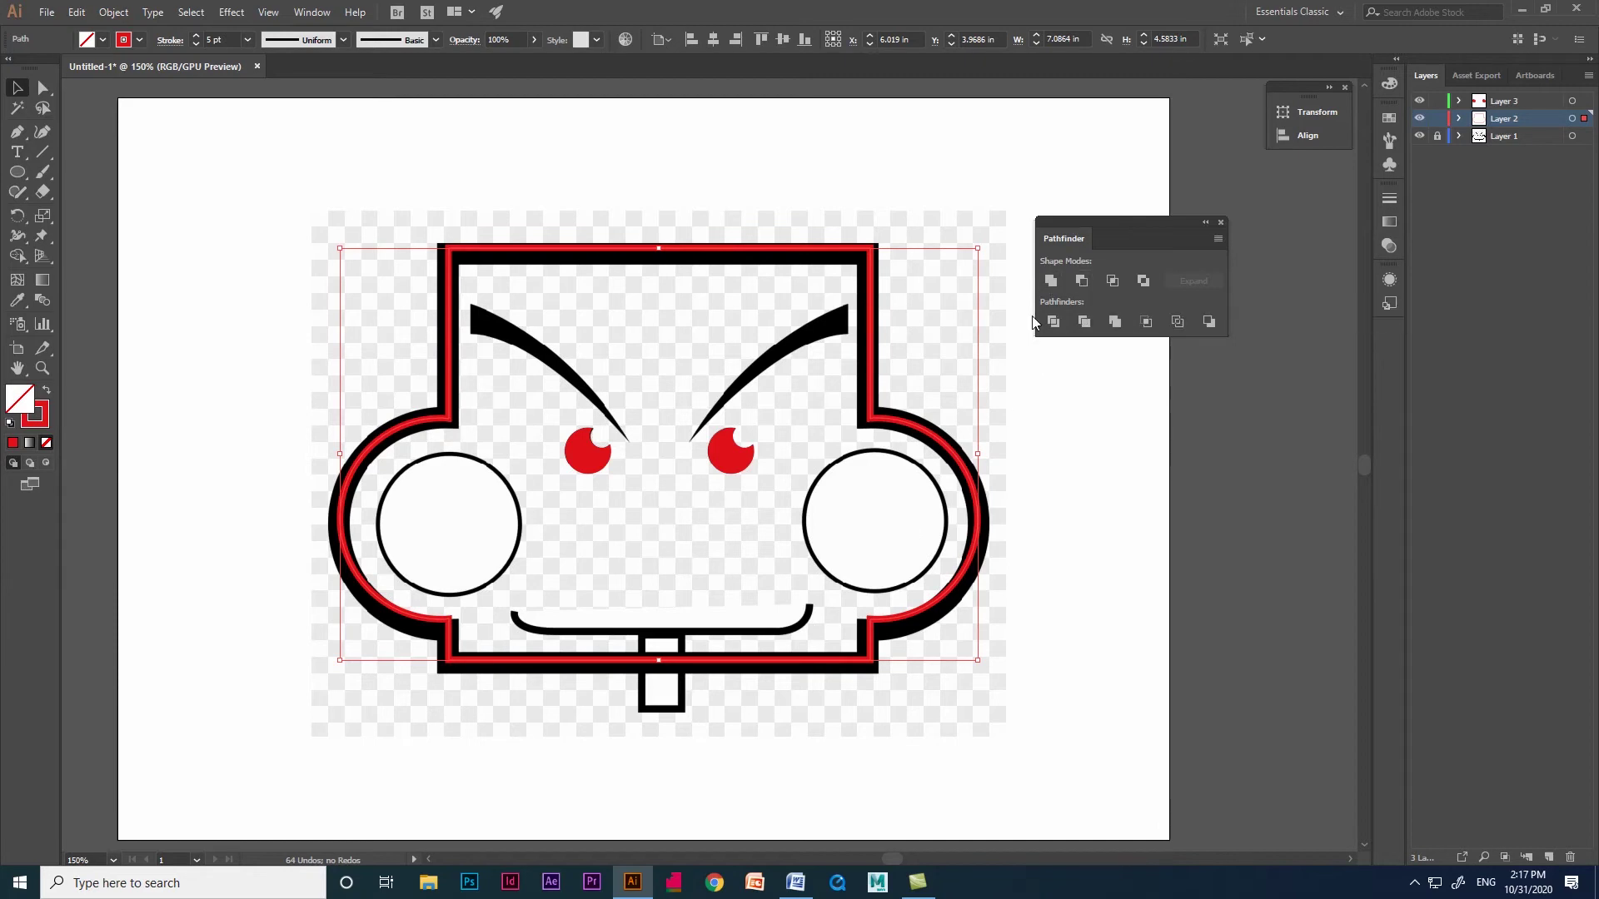
- Trace the left eyebrow as a closed curved shape with the Pen tool, with a sharp corner at its inner tip
scroll(685, 346, "up", 2)
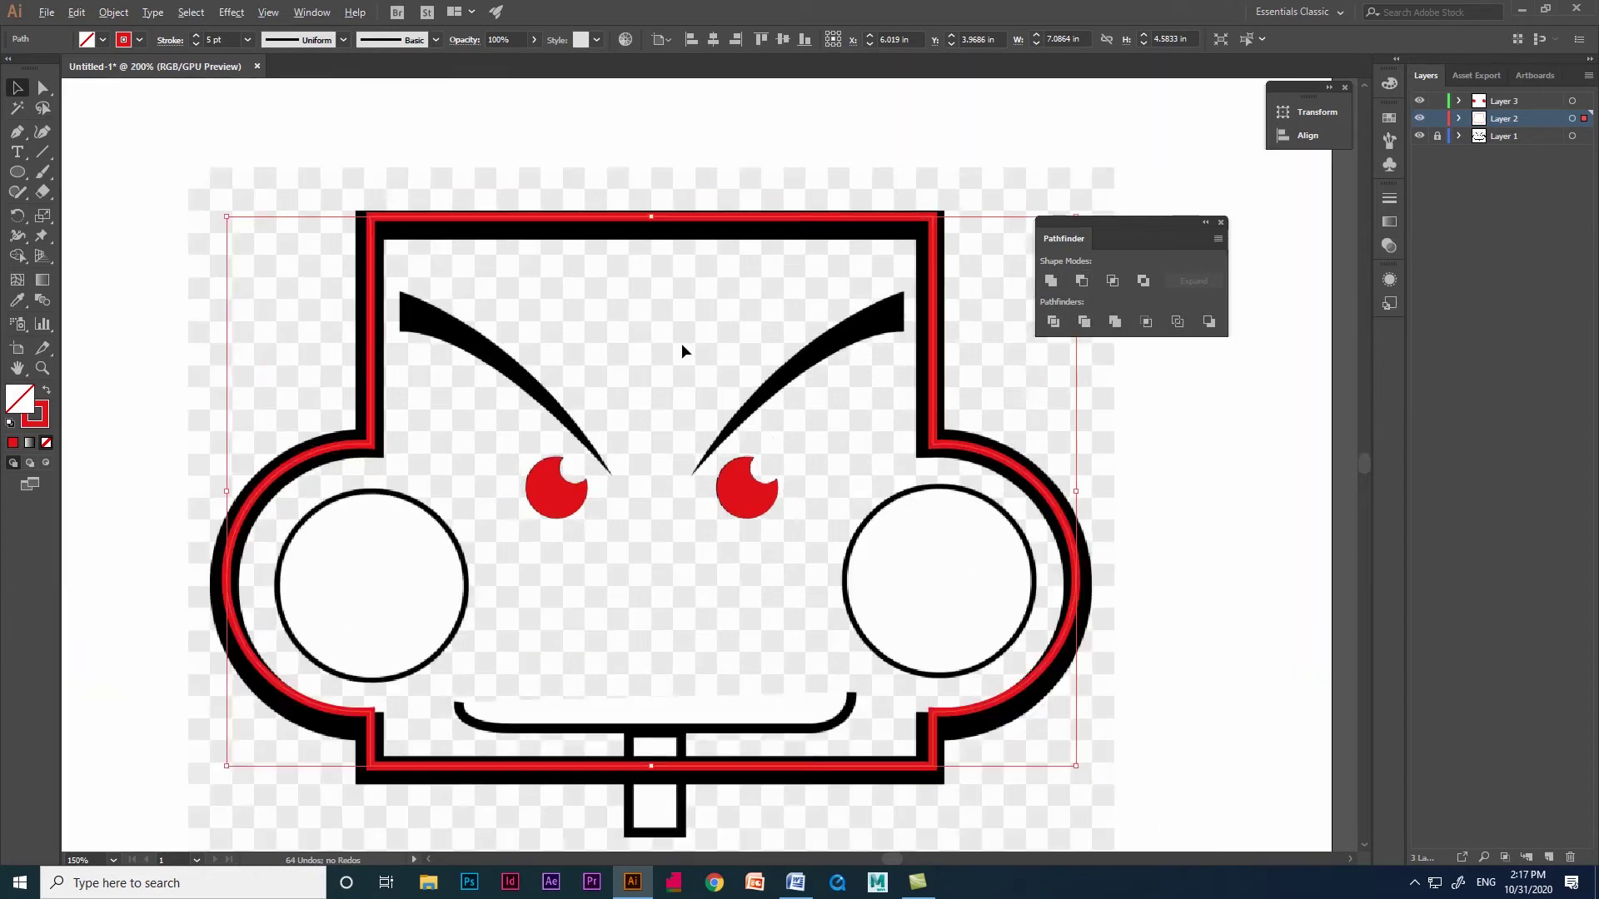
scroll(675, 348, "down", 1)
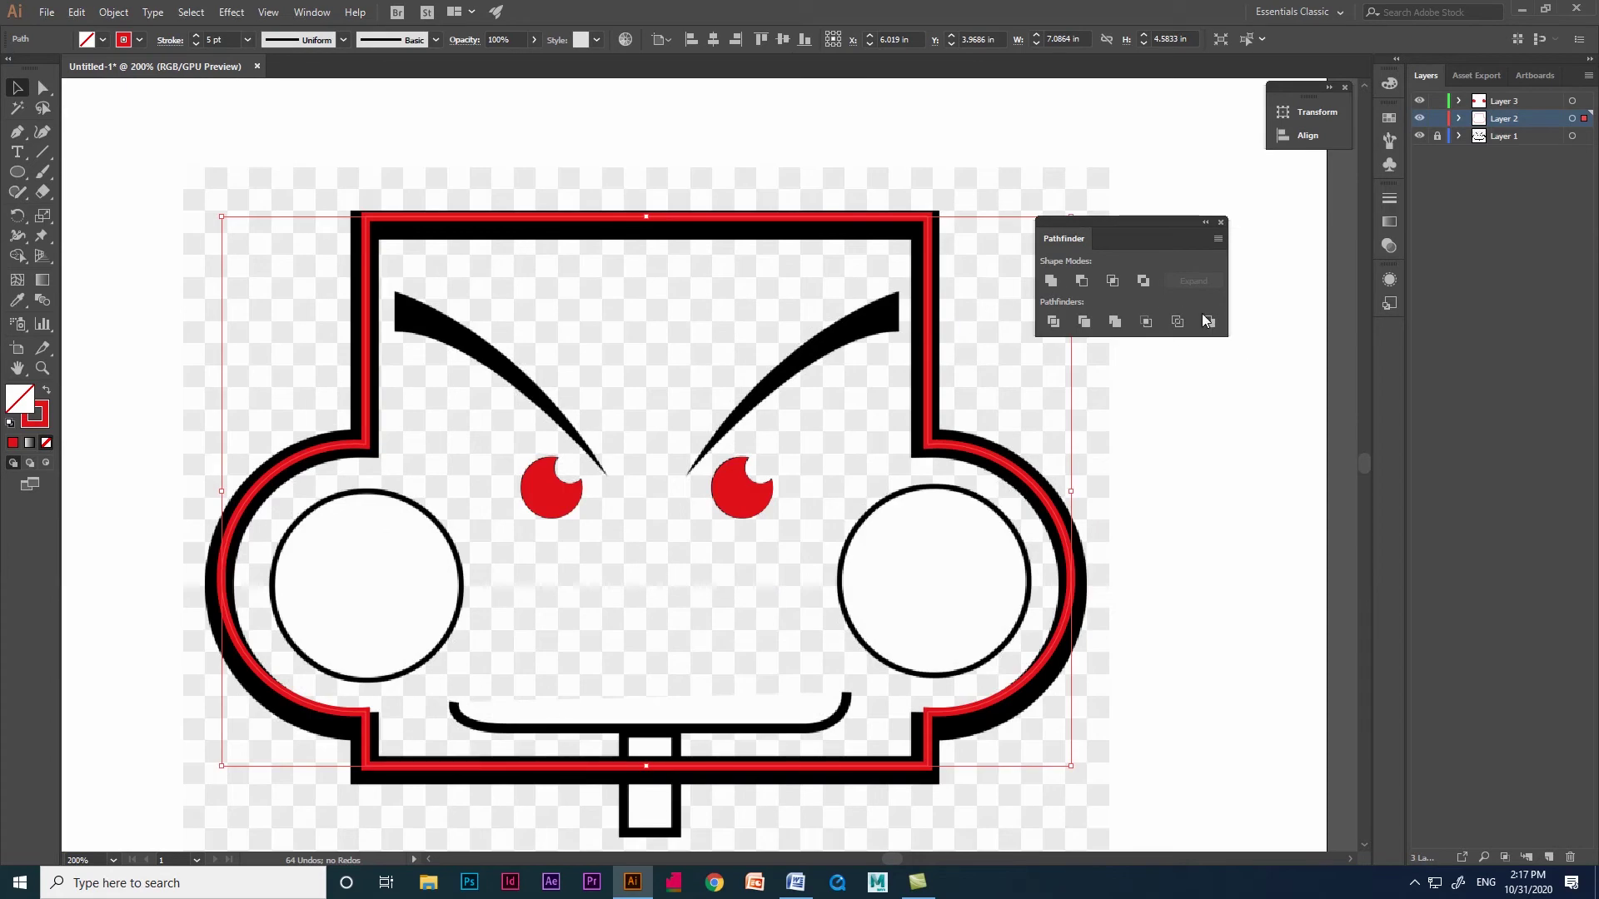
left_click(15, 136)
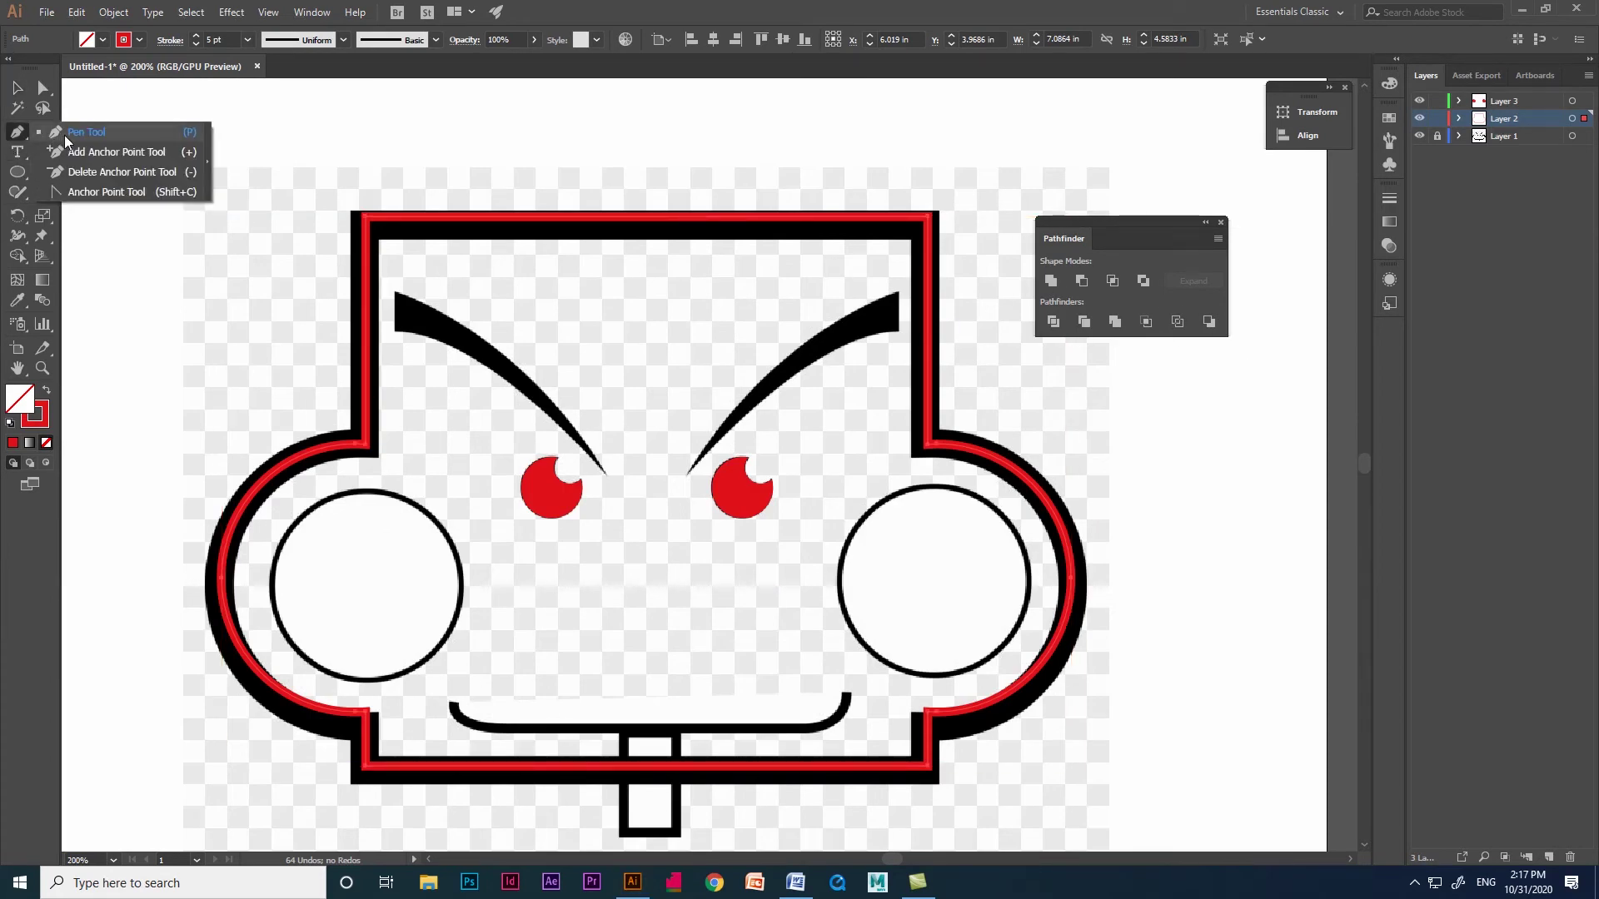
left_click(63, 135)
left_click(397, 329)
left_click_drag(602, 474, 737, 628)
left_click(605, 475)
left_click_drag(397, 295, 248, 239)
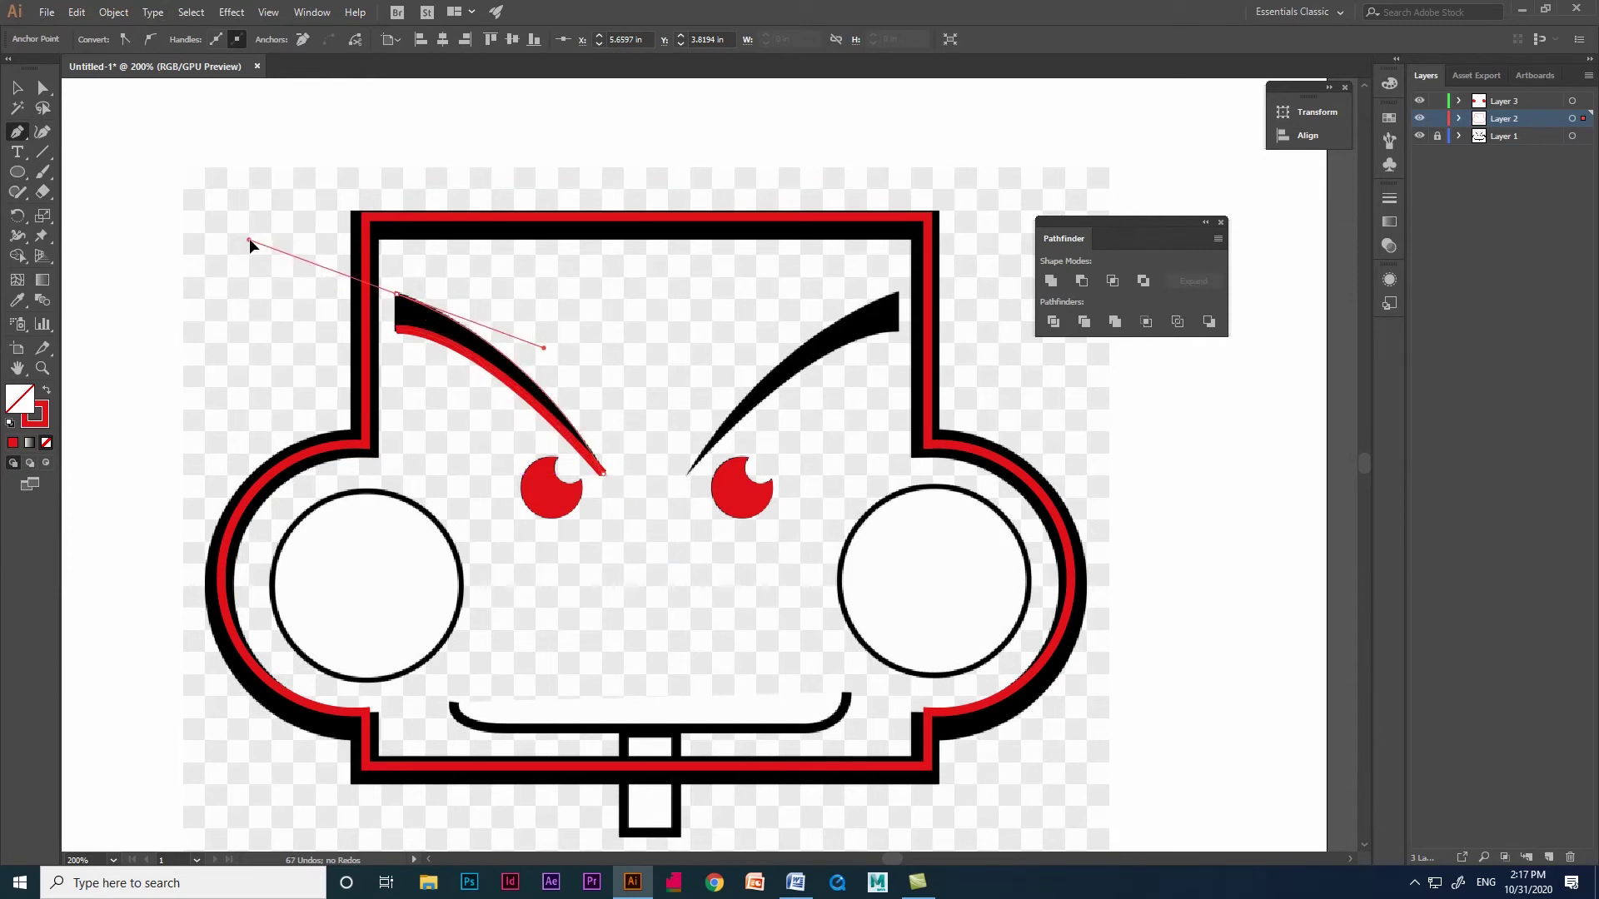
left_click(397, 294)
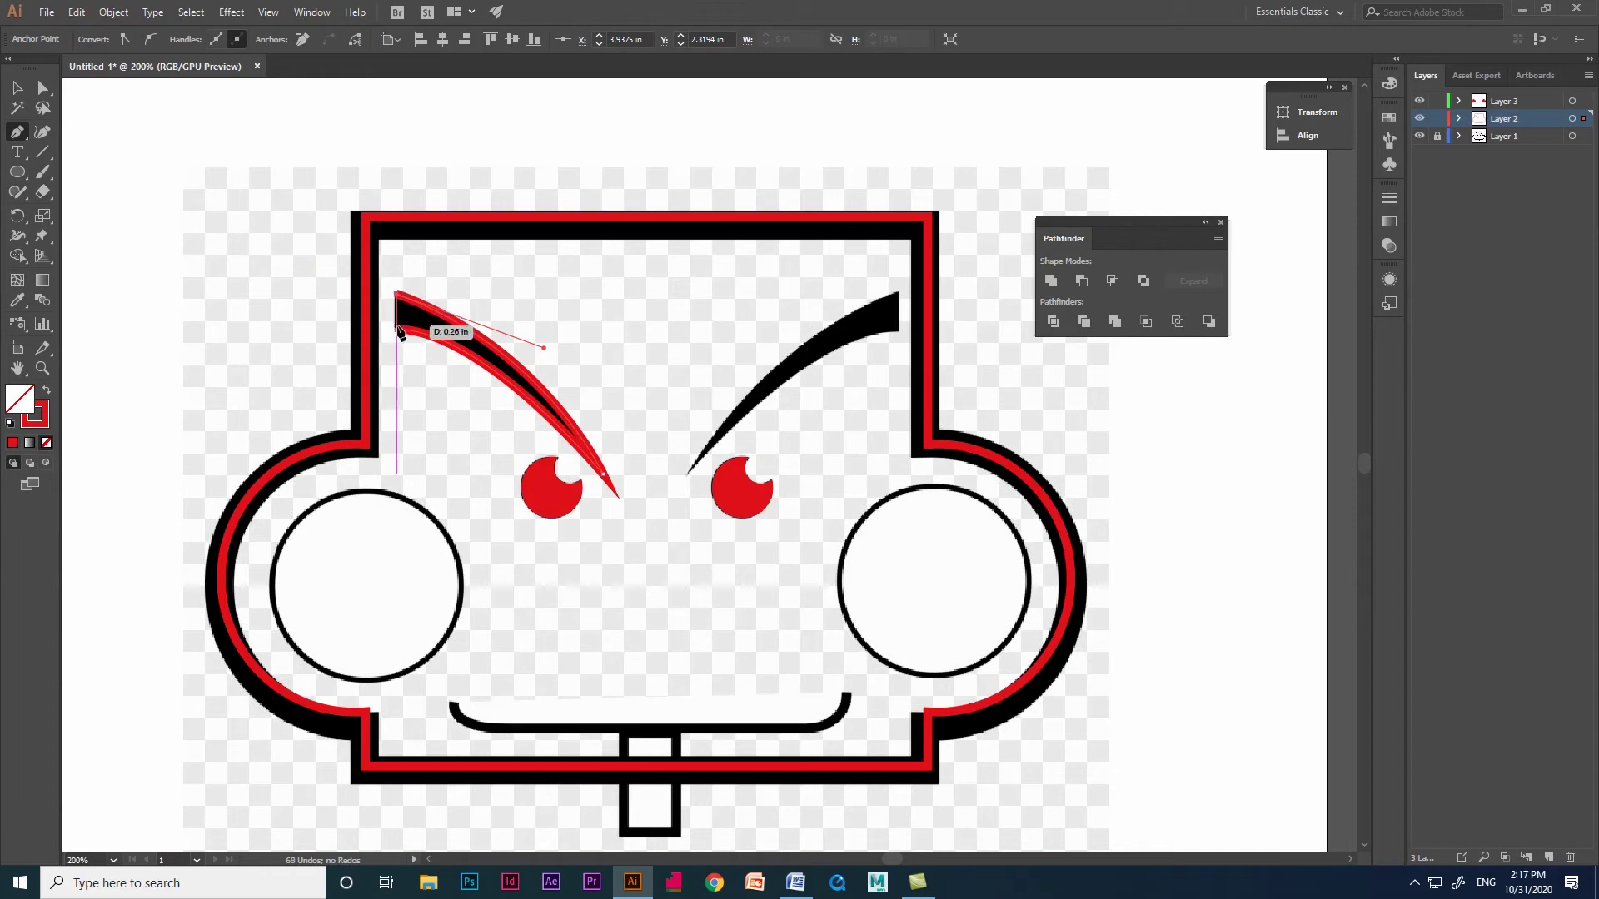
left_click(398, 331)
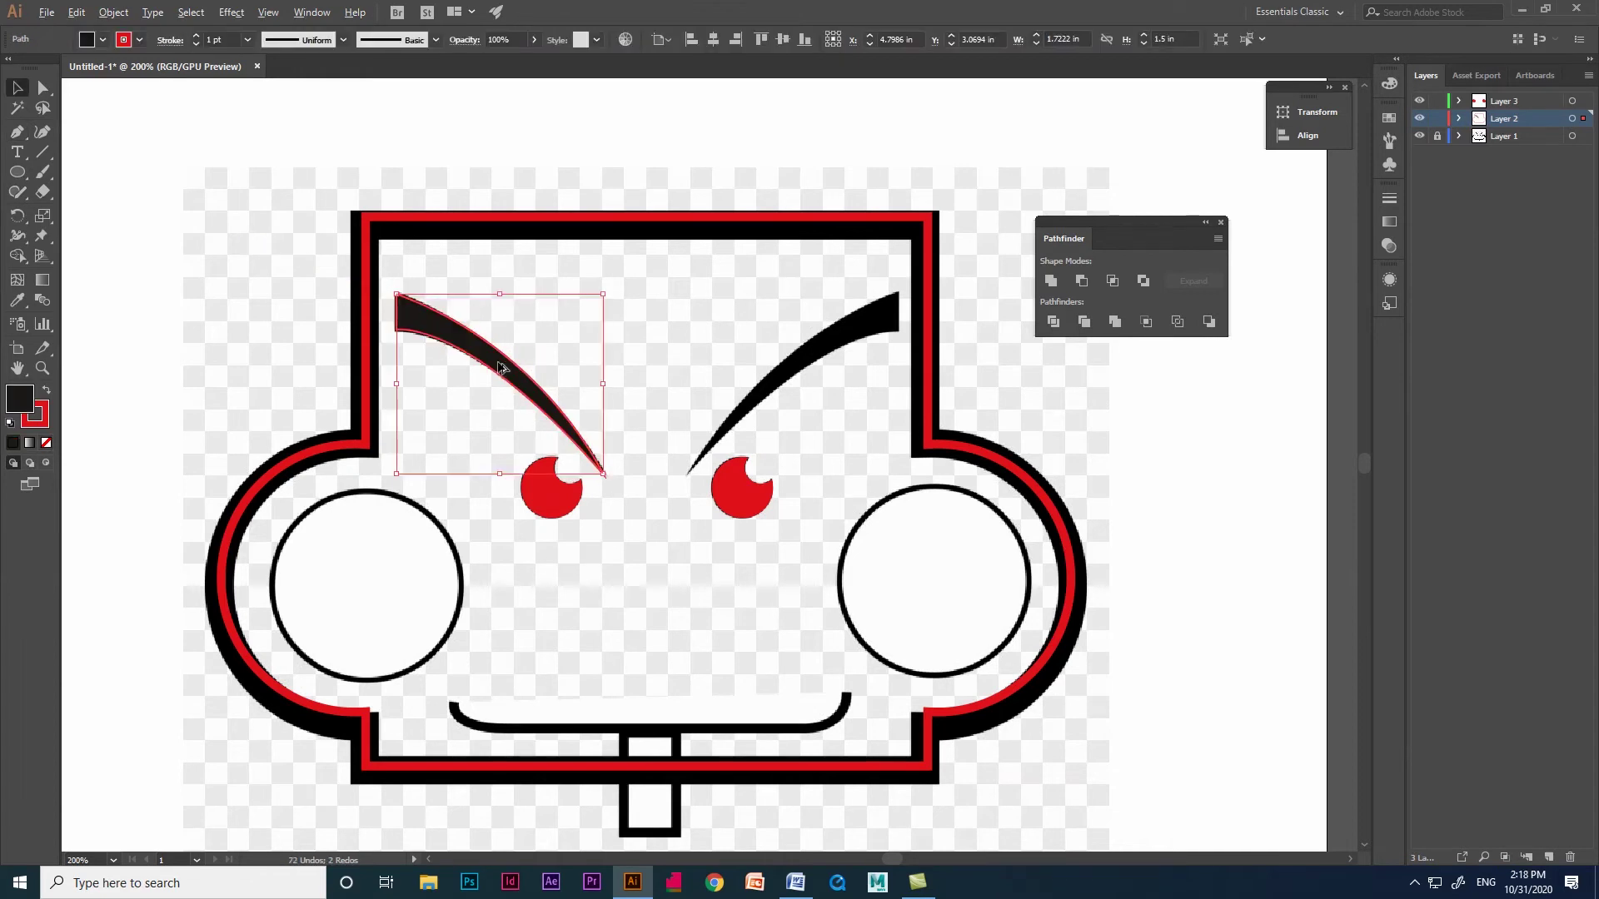
- Duplicate the left eyebrow, reflect the copy about the vertical axis and fit it over the right eyebrow
left_click_drag(497, 367, 612, 367)
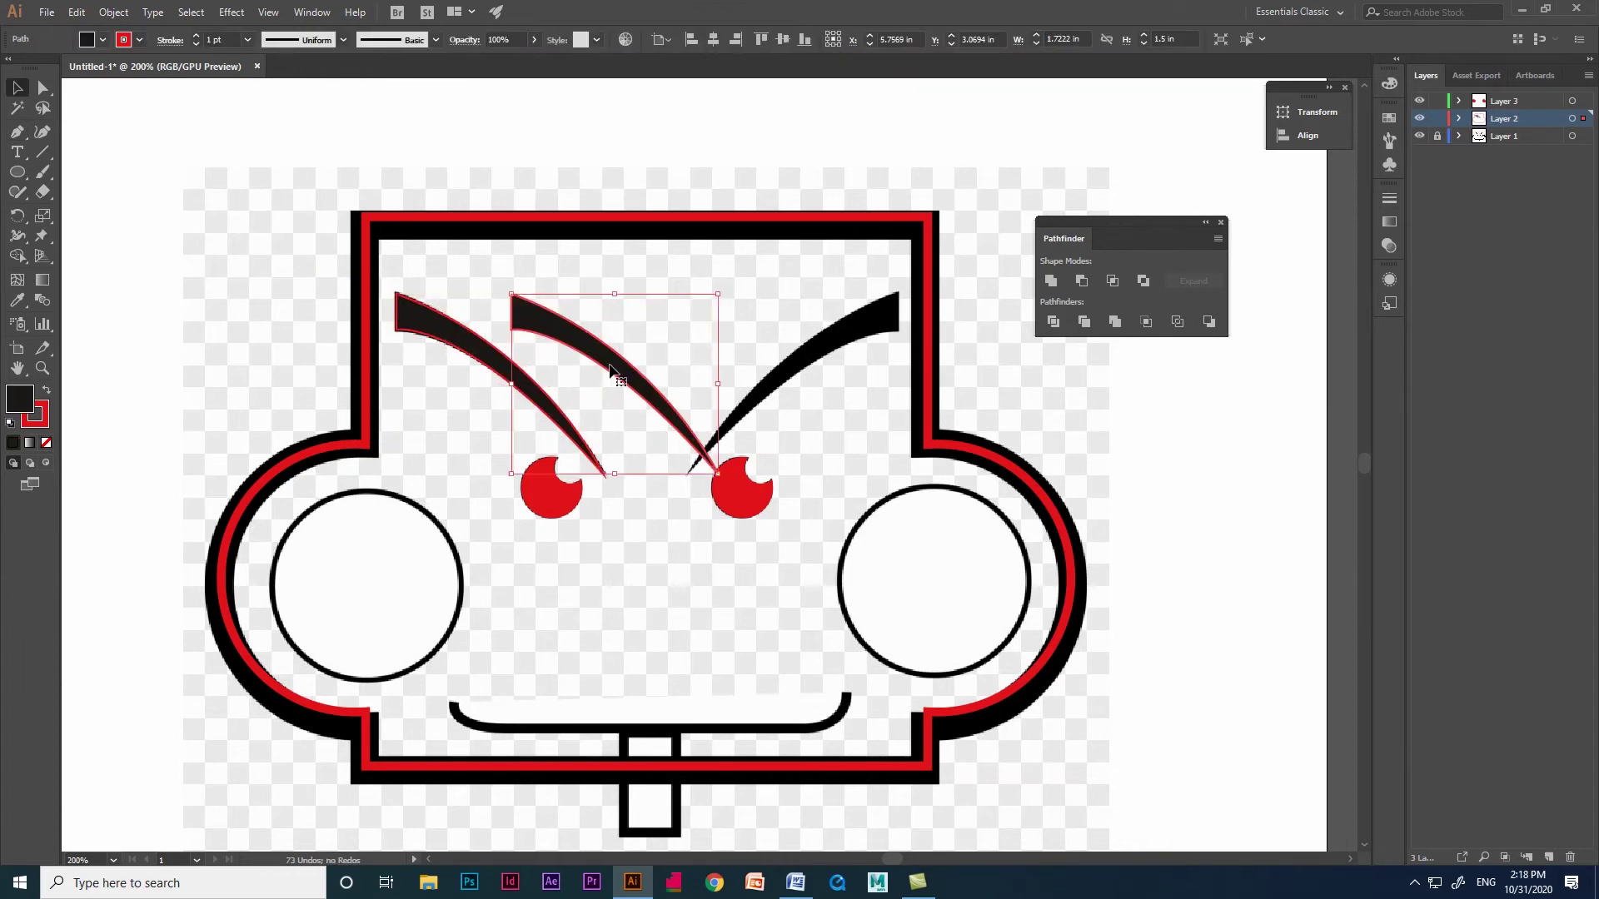
right_click(623, 372)
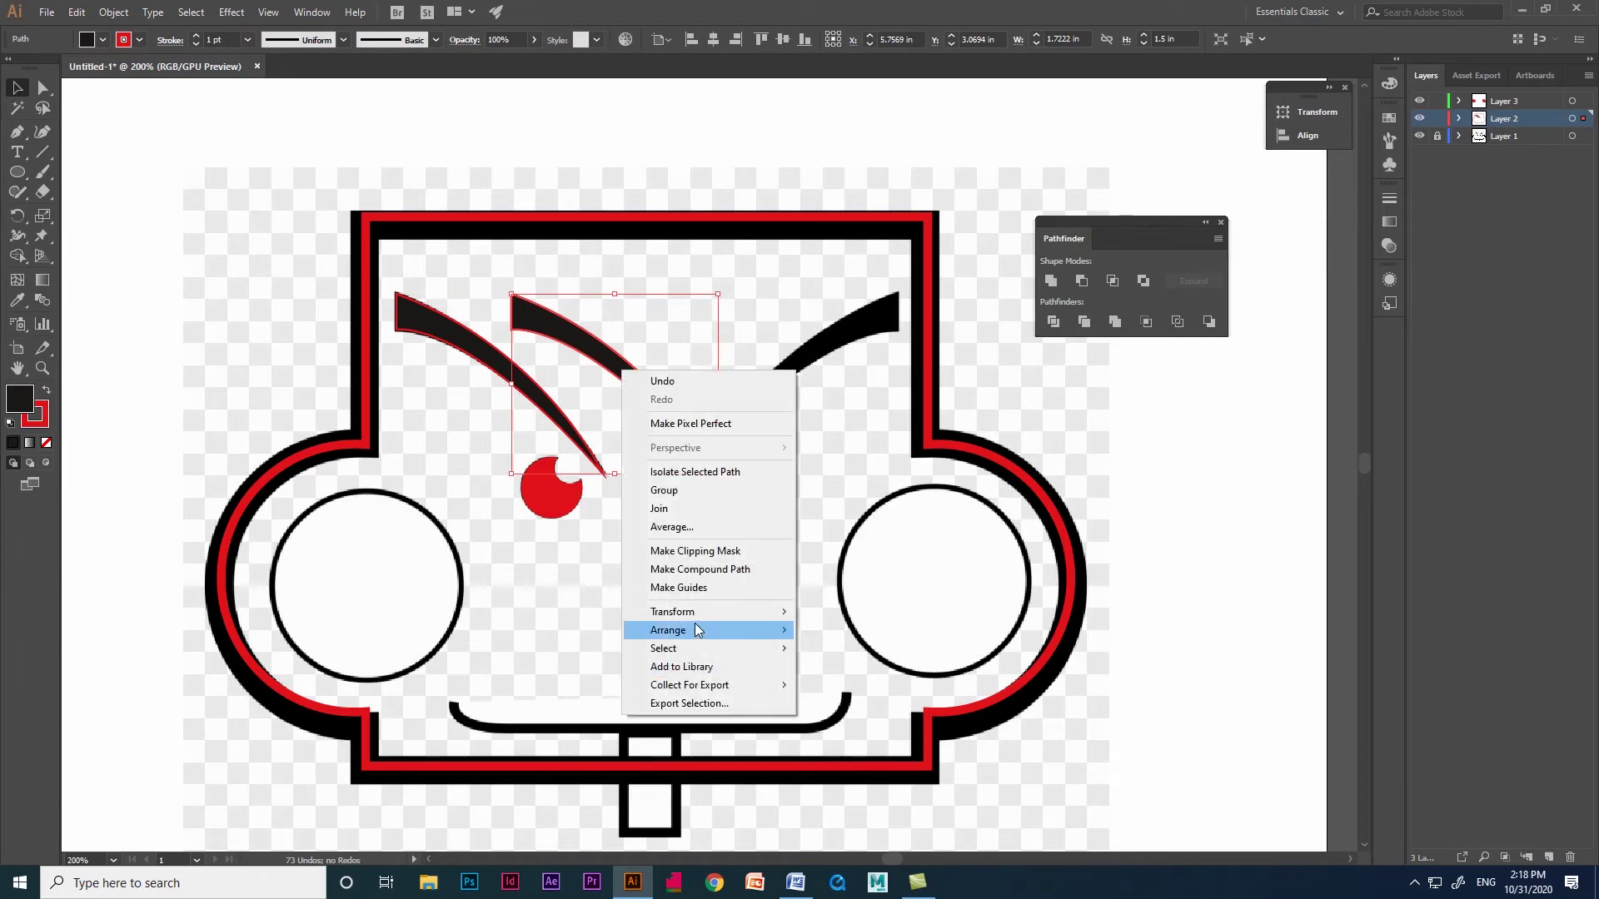
mouse_move(691, 636)
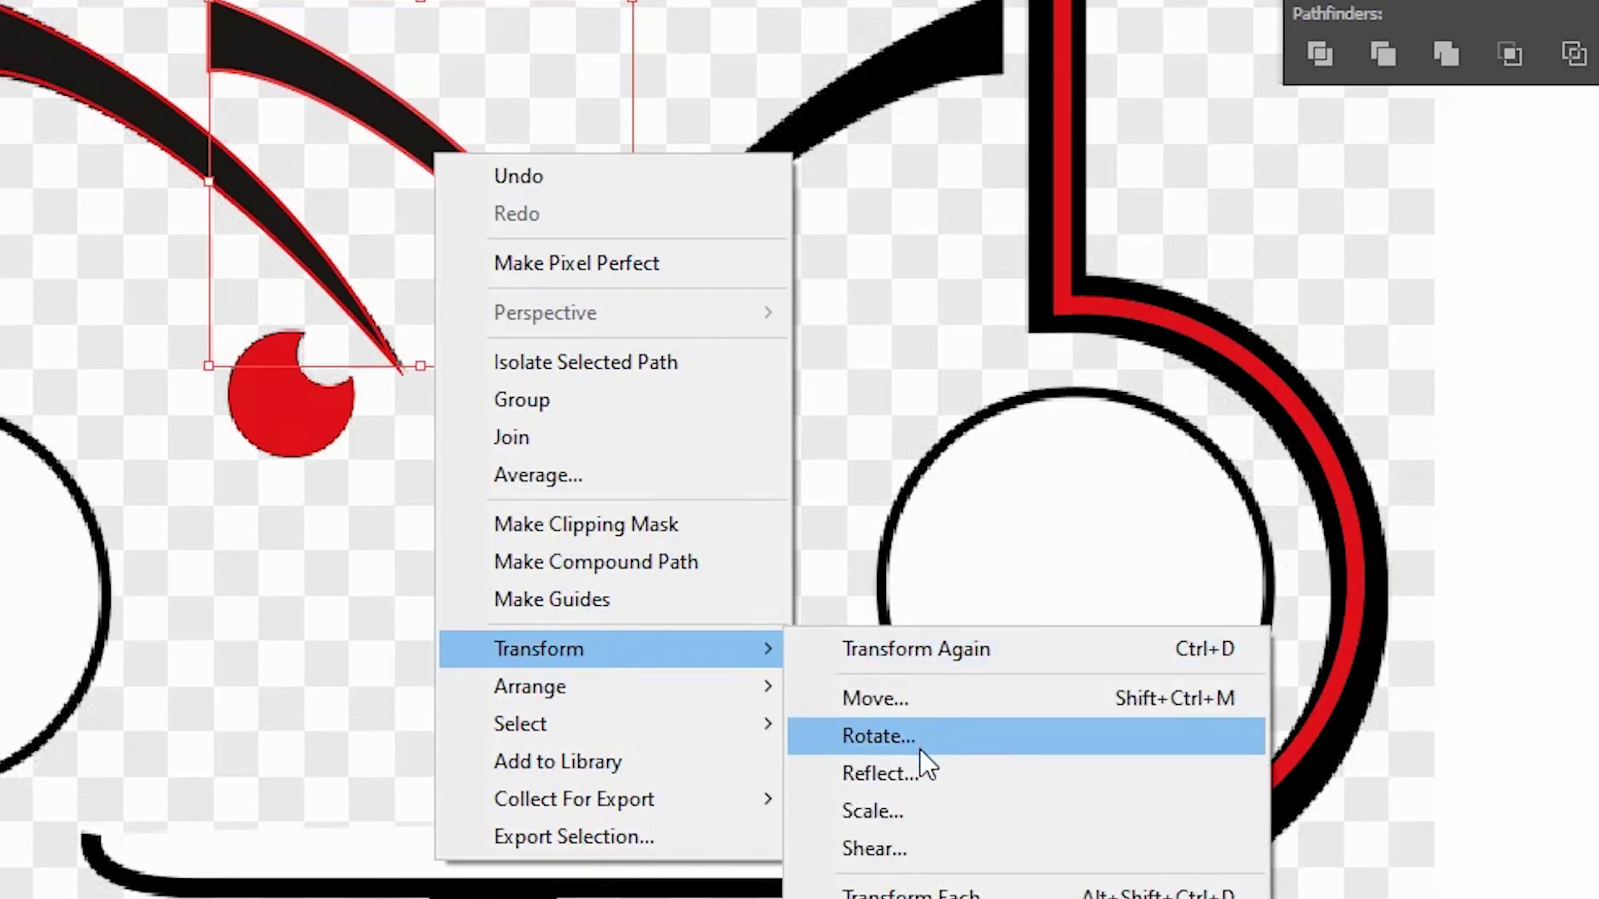
left_click(916, 770)
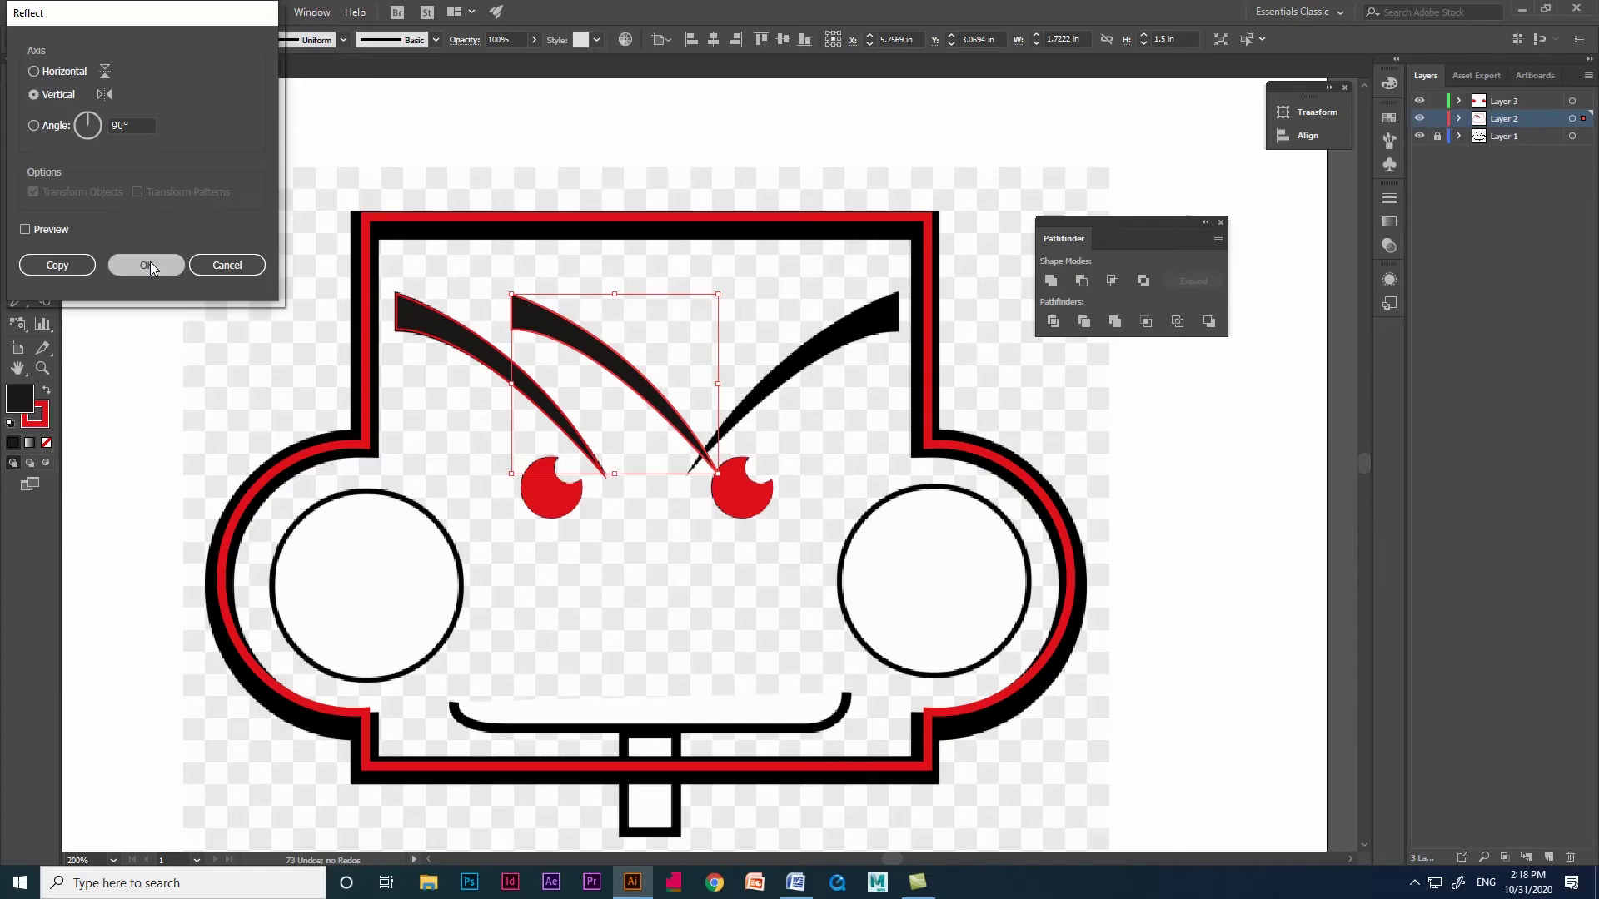
left_click(262, 496)
left_click_drag(1114, 731, 1384, 707)
left_click_drag(750, 379, 786, 377)
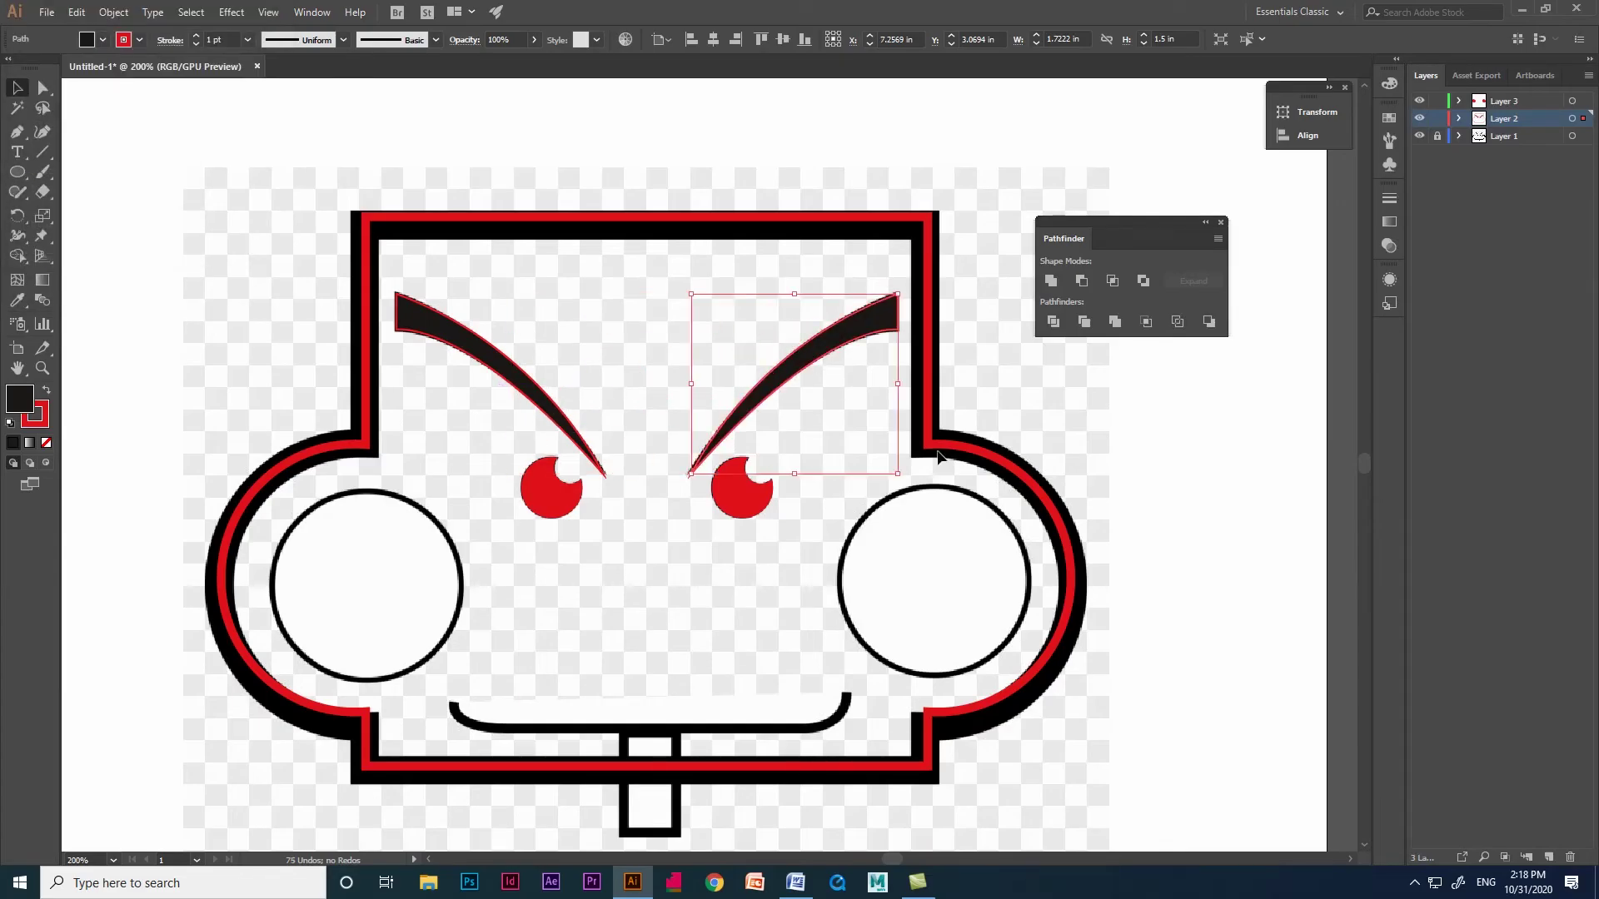
left_click(688, 646)
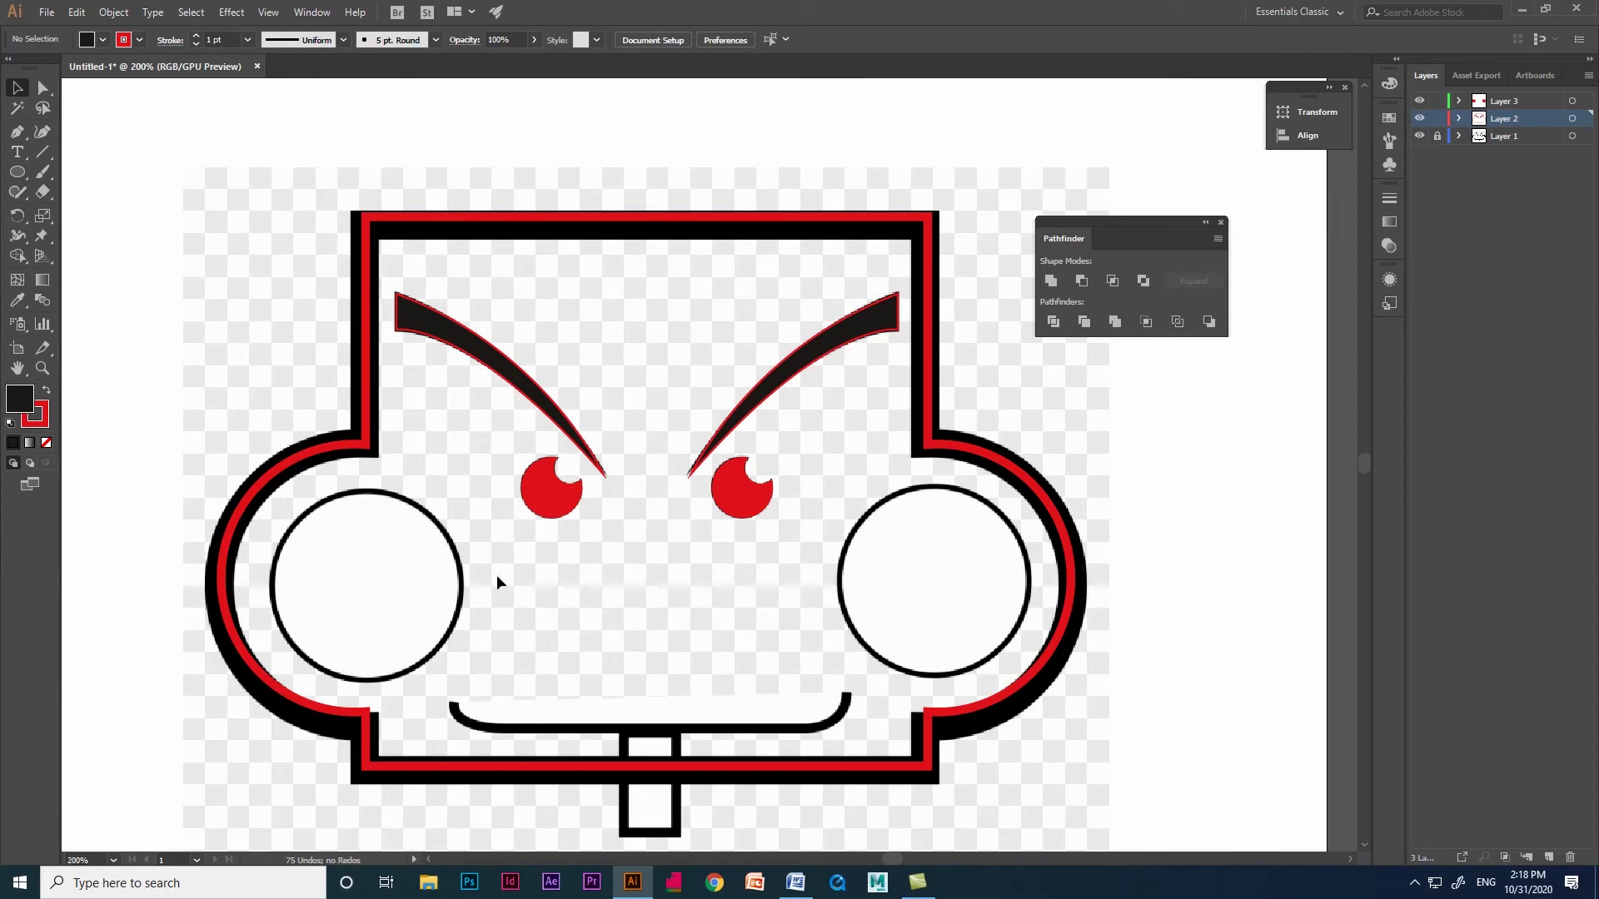
- Draw a circle over the left cheek with the Ellipse tool and duplicate it onto the right cheek
left_click(16, 174)
left_click_drag(371, 540, 569, 733)
left_click(17, 88)
mouse_move(519, 610)
left_mouse_down()
mouse_move(413, 558)
mouse_move(981, 556)
left_mouse_up()
left_click(677, 581)
- Trace the mouth line with its upturned ends as an open curved path using the Pen tool
left_click(17, 132)
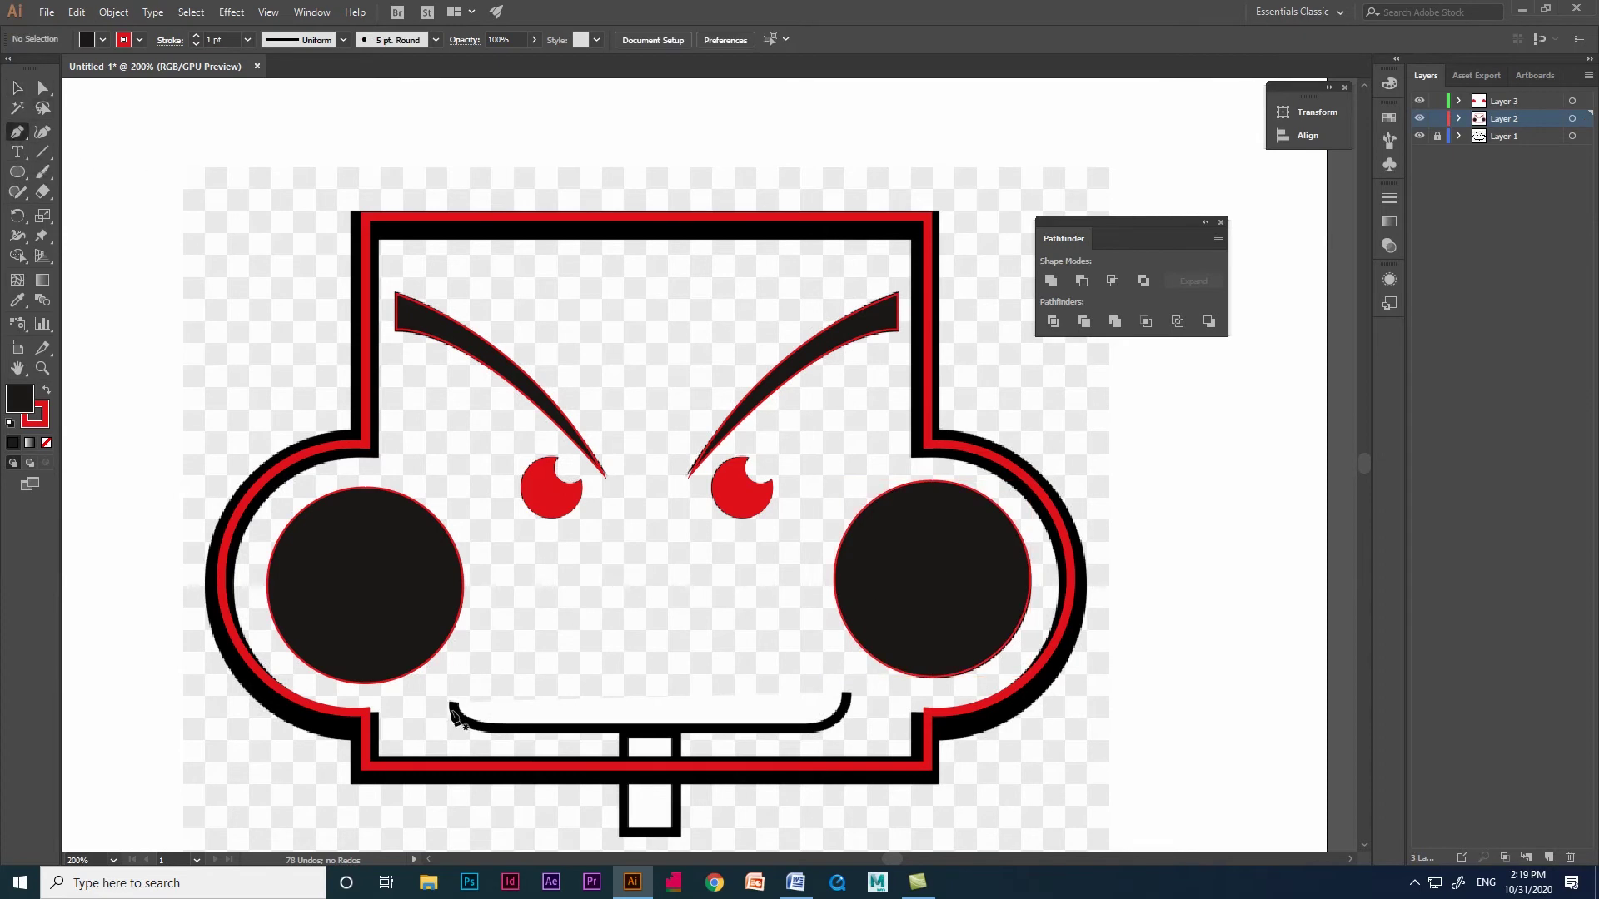
left_click(454, 707)
scroll(469, 746, "up", 1)
left_click_drag(492, 719, 532, 733)
left_click(491, 719)
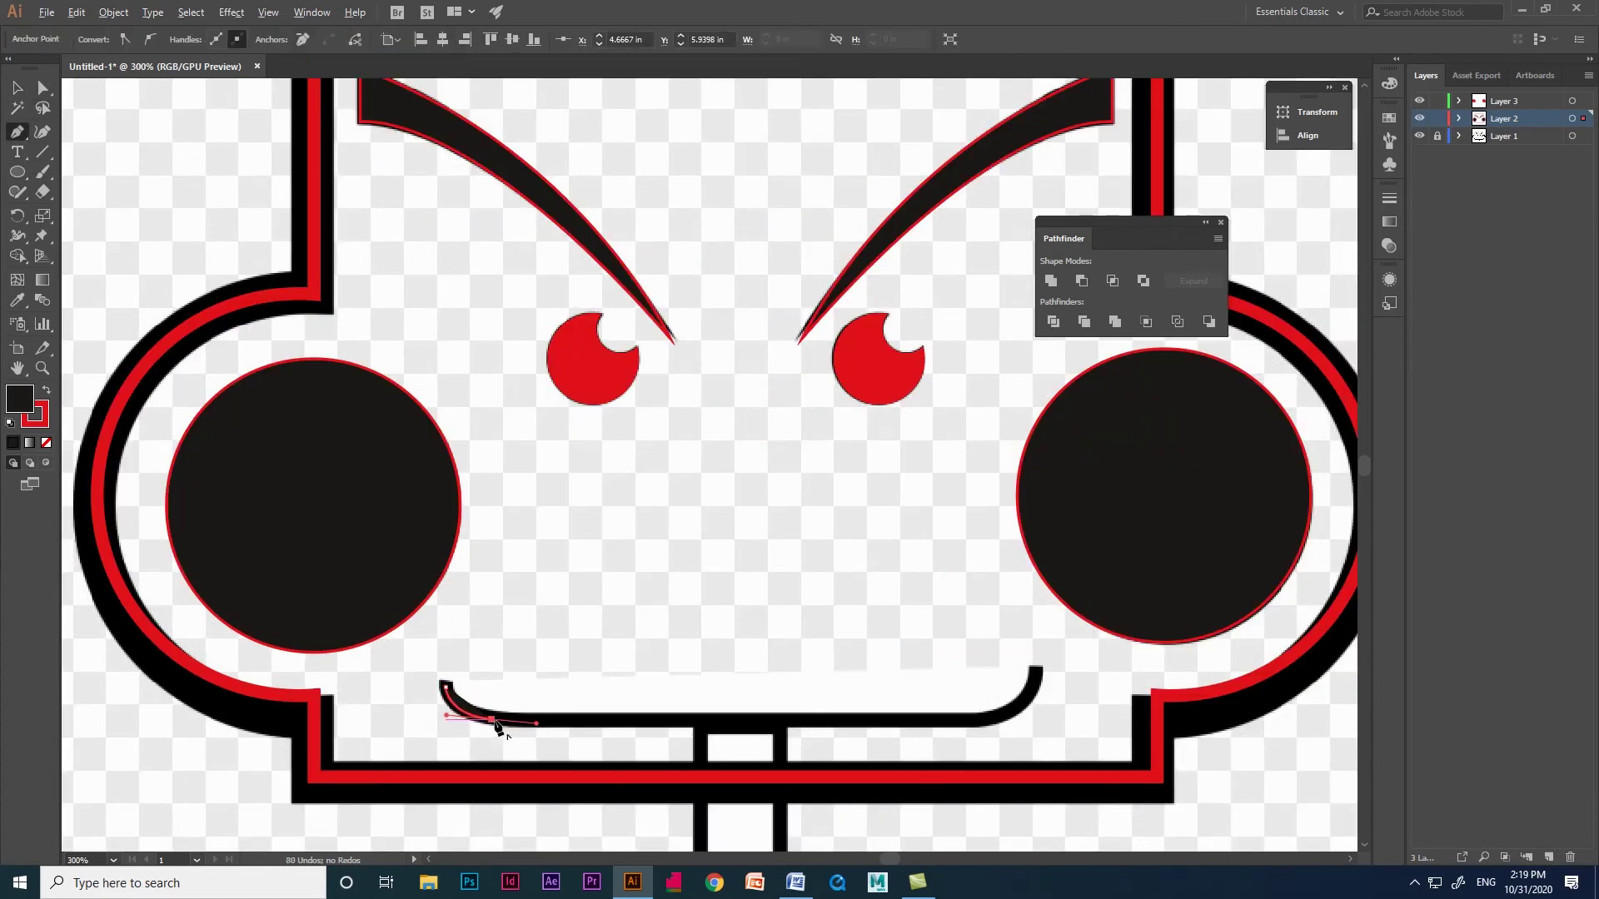
left_click_drag(978, 718, 1033, 705)
left_click(1035, 670)
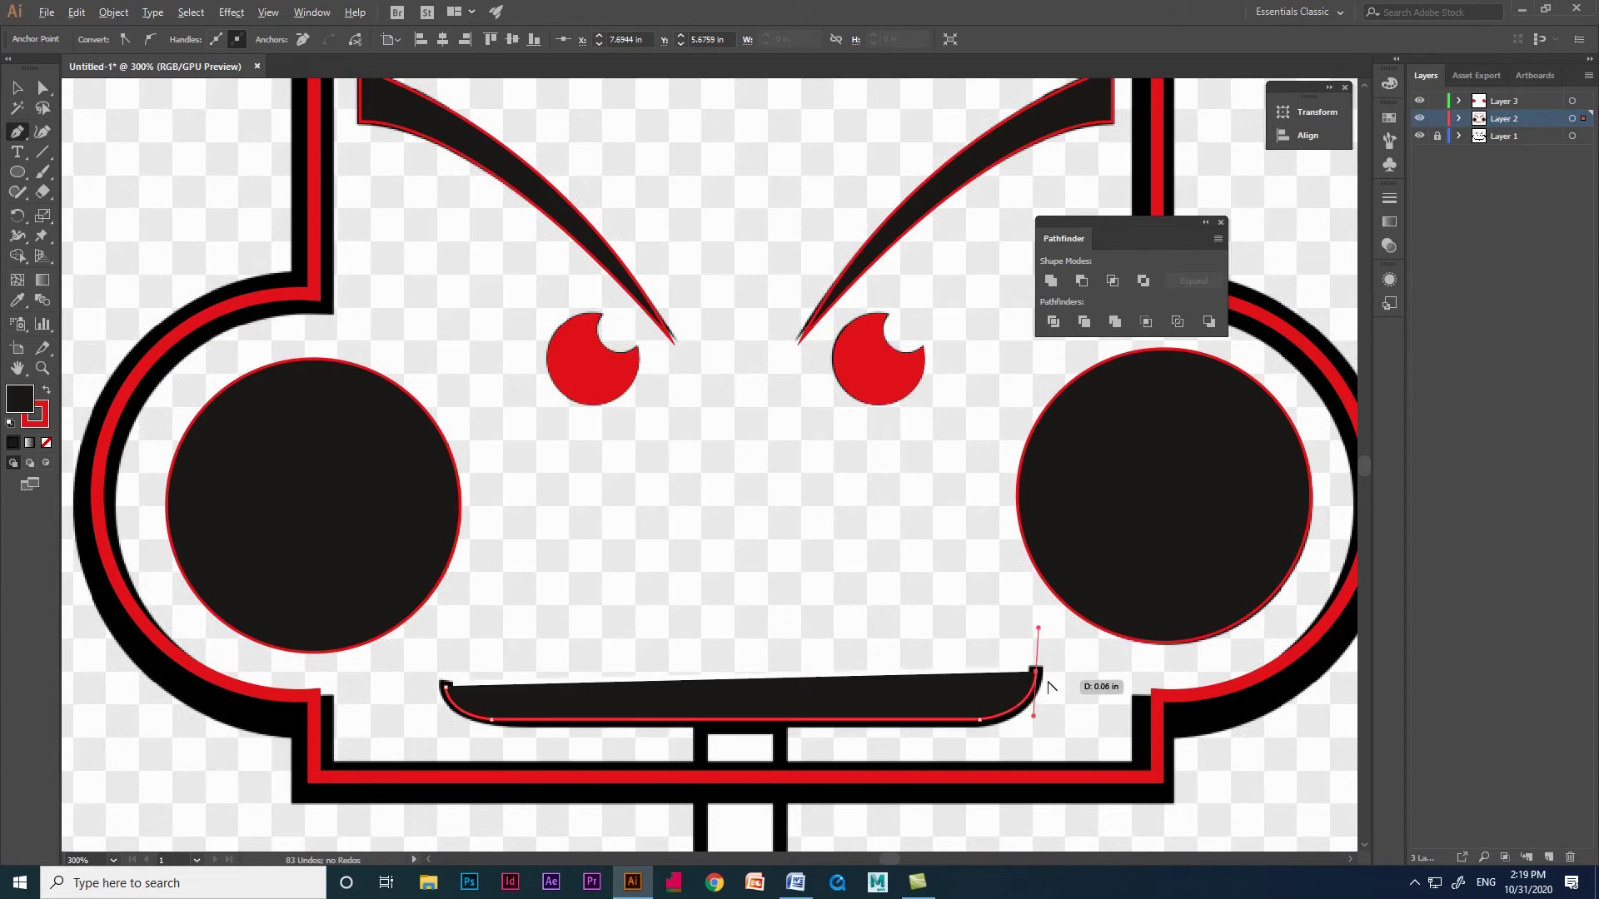
left_click(26, 98)
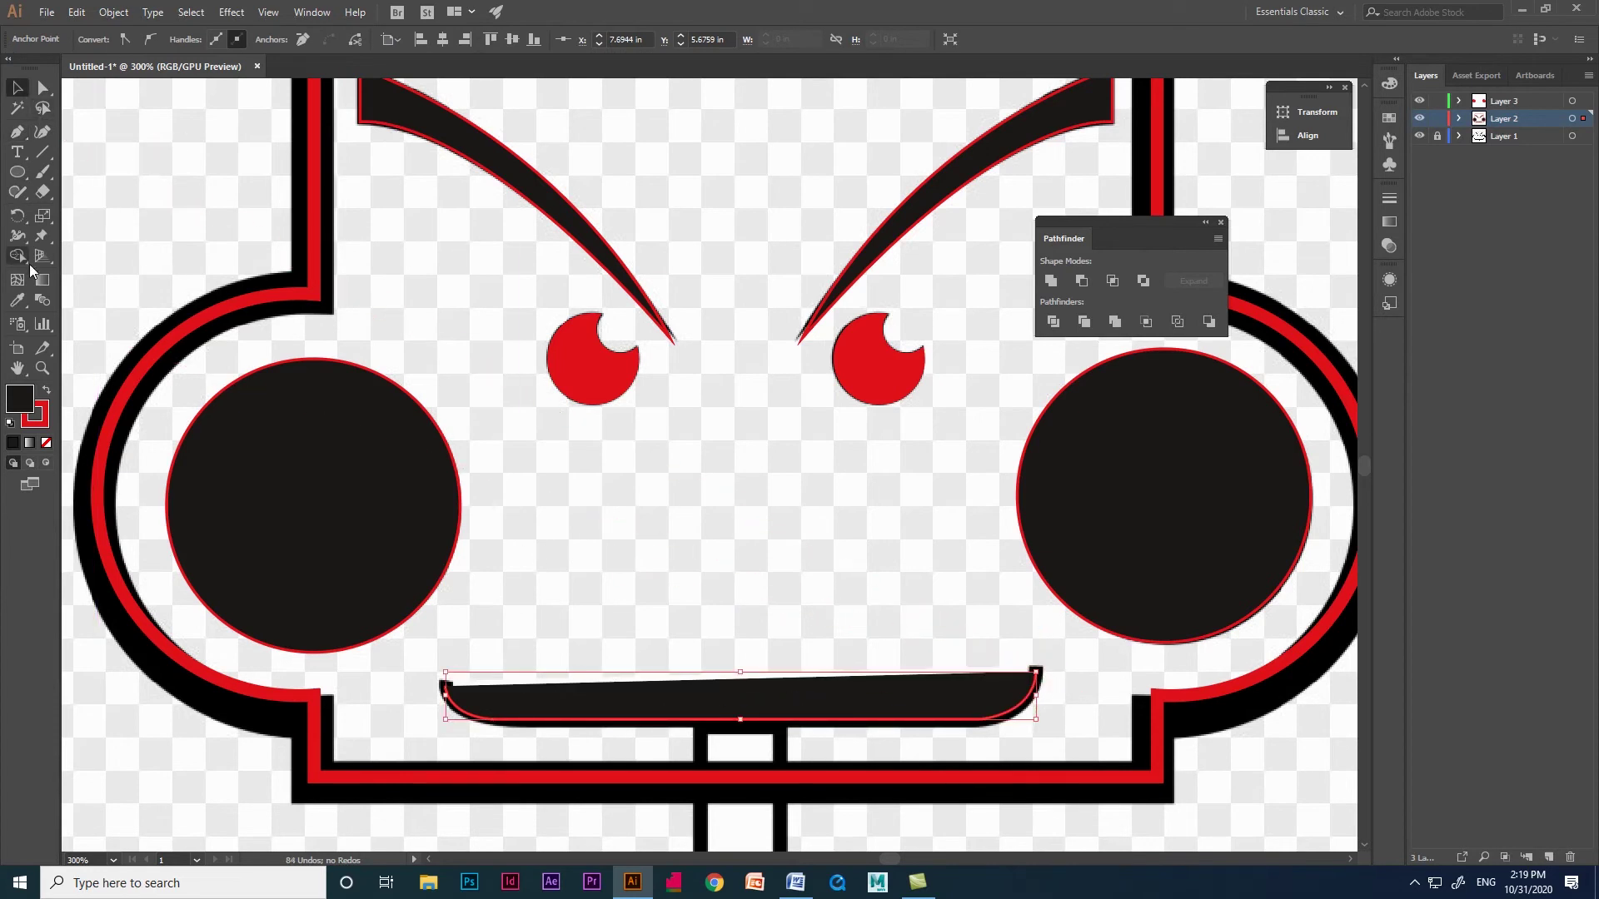
- Remove the mouth path's fill and thicken its red stroke to match the reference line
left_click(882, 725)
left_click(879, 721)
left_click(103, 39)
left_click(12, 69)
left_click(223, 52)
left_click(247, 39)
left_click(275, 163)
left_click(652, 367)
- Draw an unfilled rectangle about 0.49 in wide and 0.81 in high over the small block below the mouth
scroll(651, 367, "down", 2)
scroll(709, 581, "up", 1)
left_click_drag(17, 172, 83, 172)
left_click_drag(665, 631, 715, 534)
scroll(706, 573, "up", 1)
left_click_drag(718, 589, 638, 590)
scroll(638, 590, "down", 1)
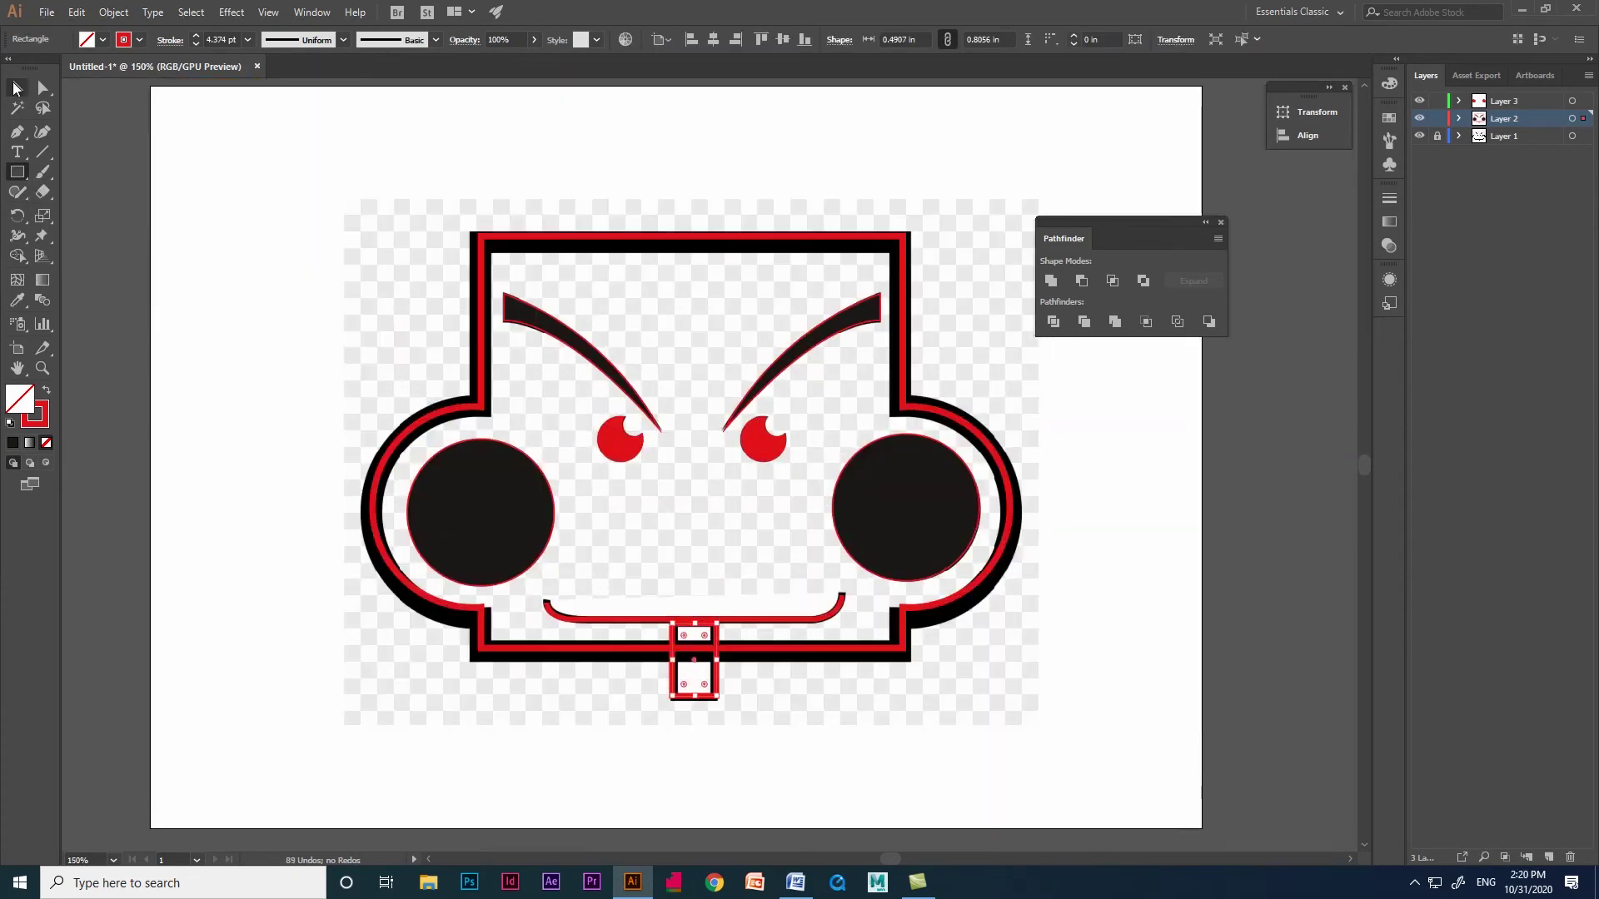
- Set the head outline's stroke weight to 10 pt
key("v")
scroll(638, 590, "down", 1)
left_click(247, 40)
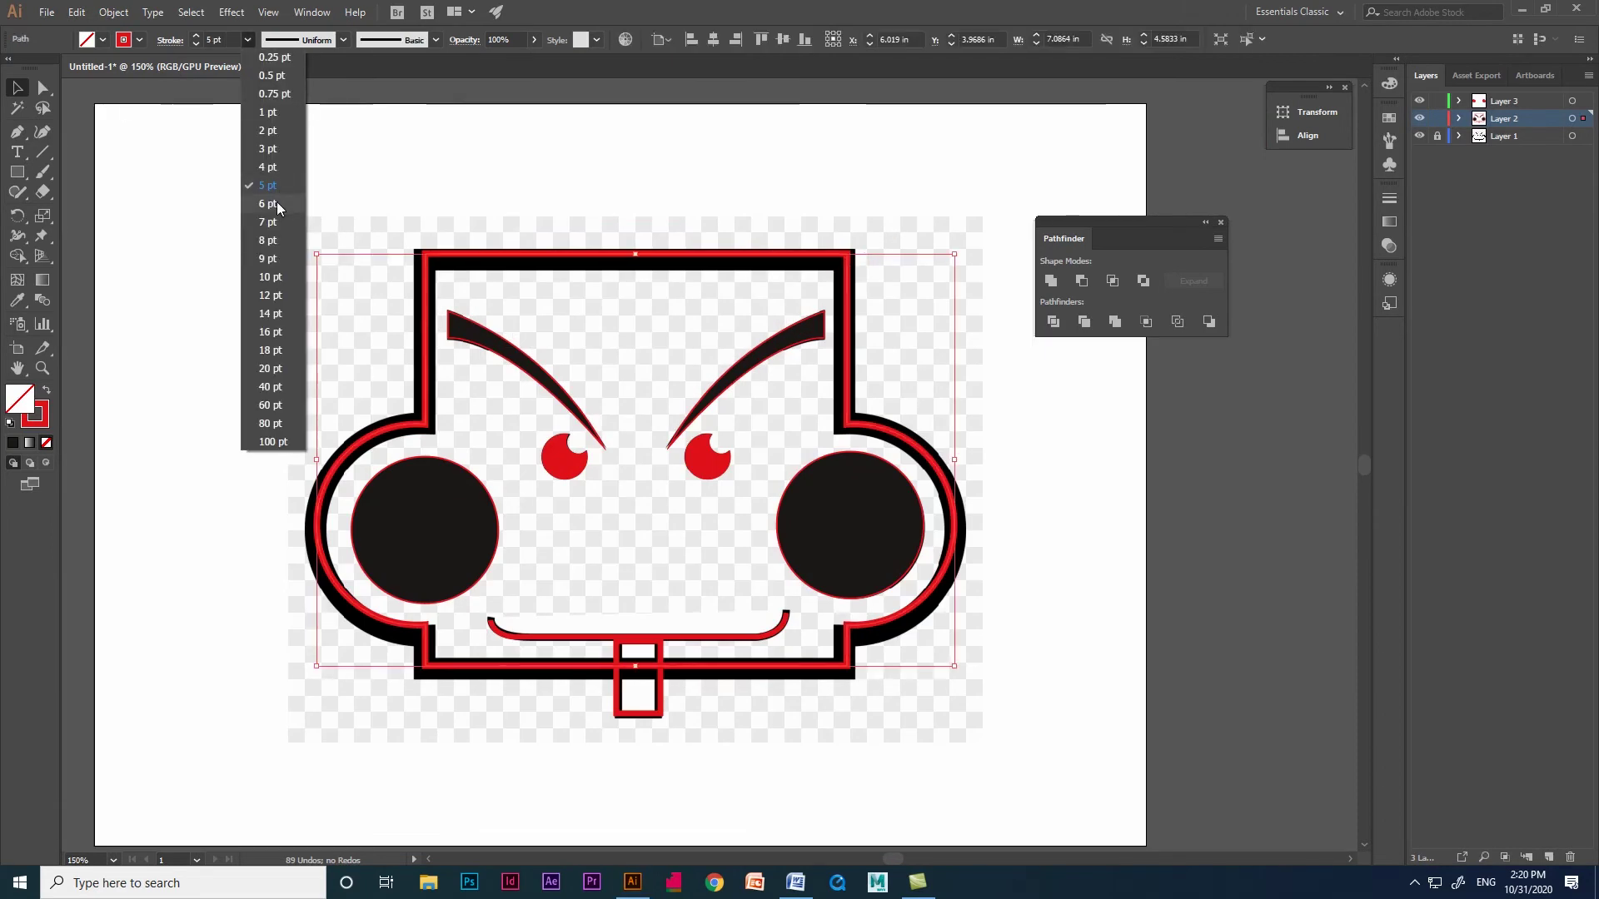
left_click(273, 213)
left_click(247, 40)
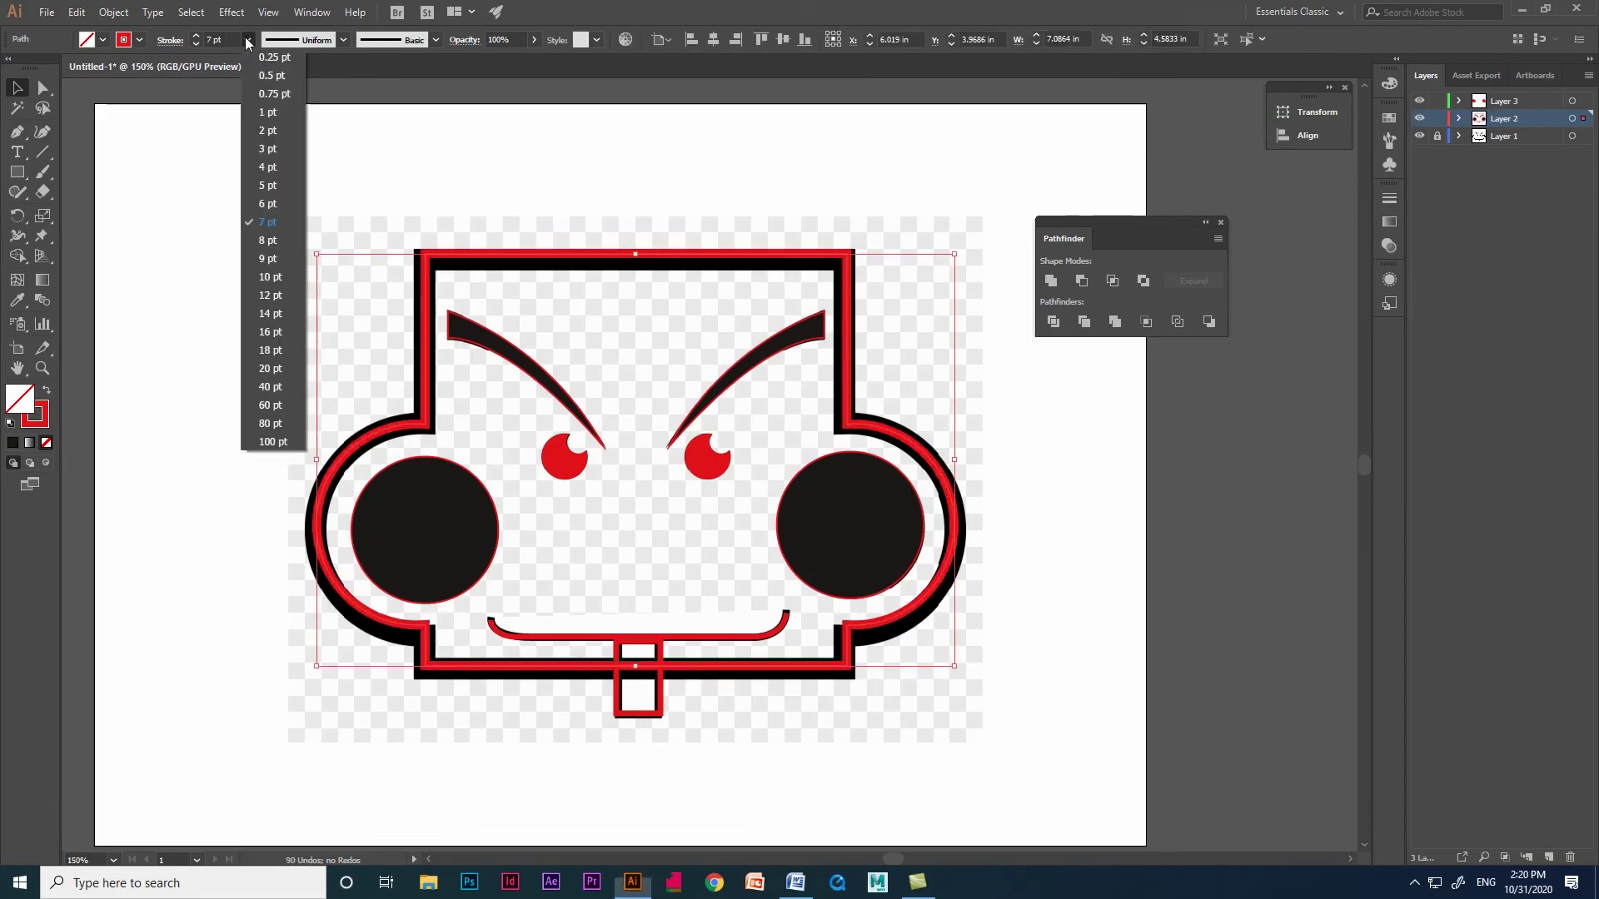
left_click(273, 288)
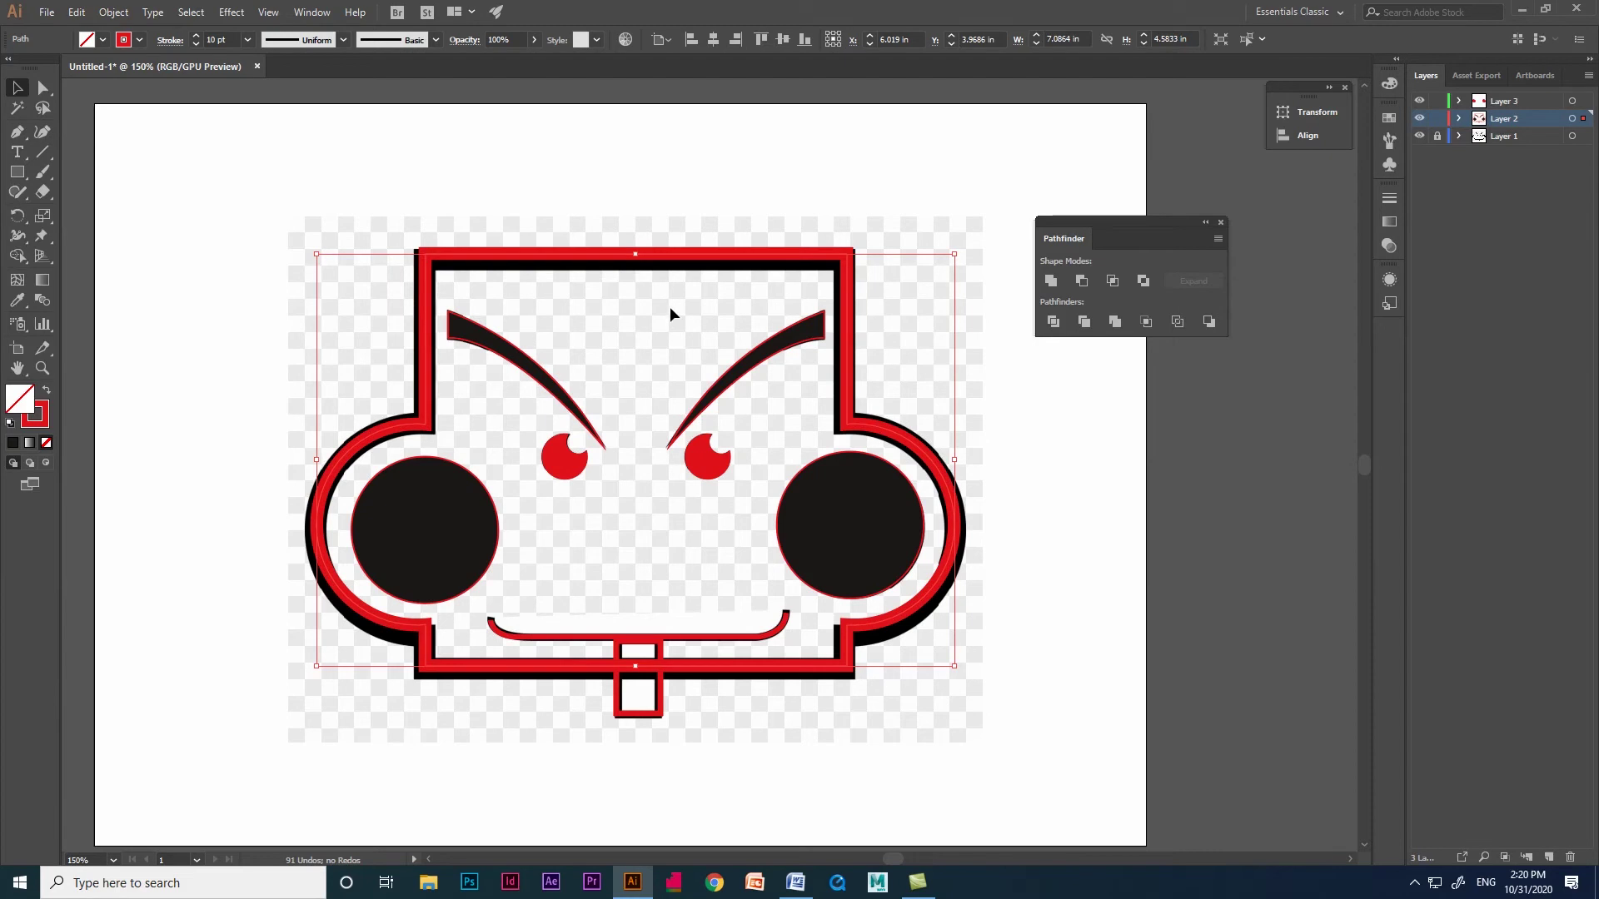
- Nudge the head outline down slightly to align it with the reference contour and deselect it
key("Down")
key("Down")
key("Down")
key("Down")
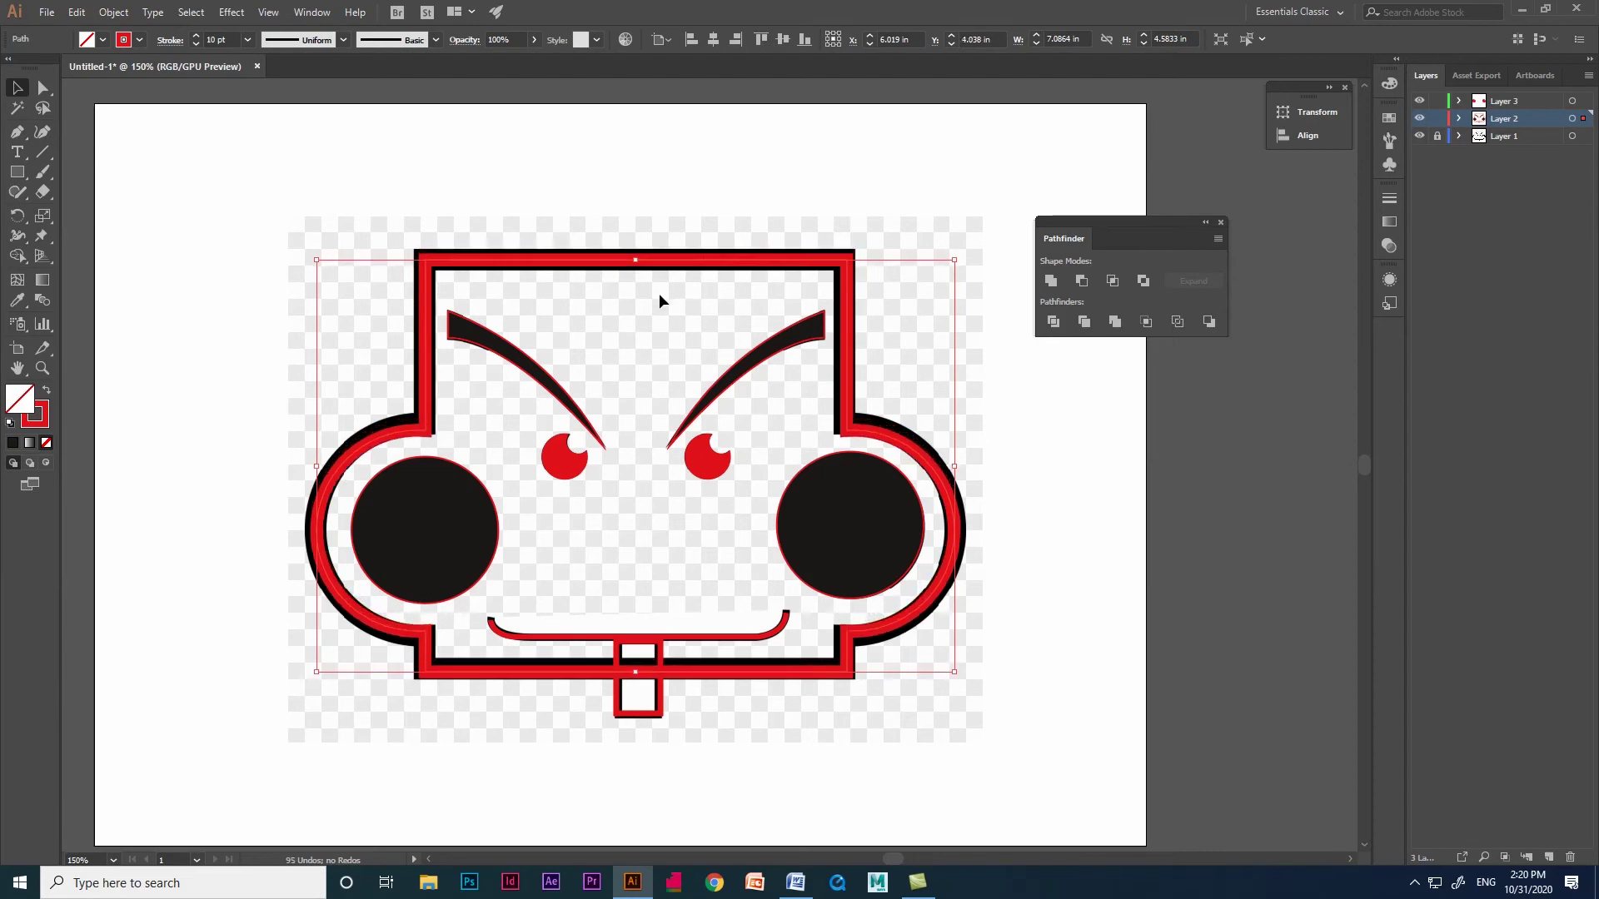
left_click(335, 217)
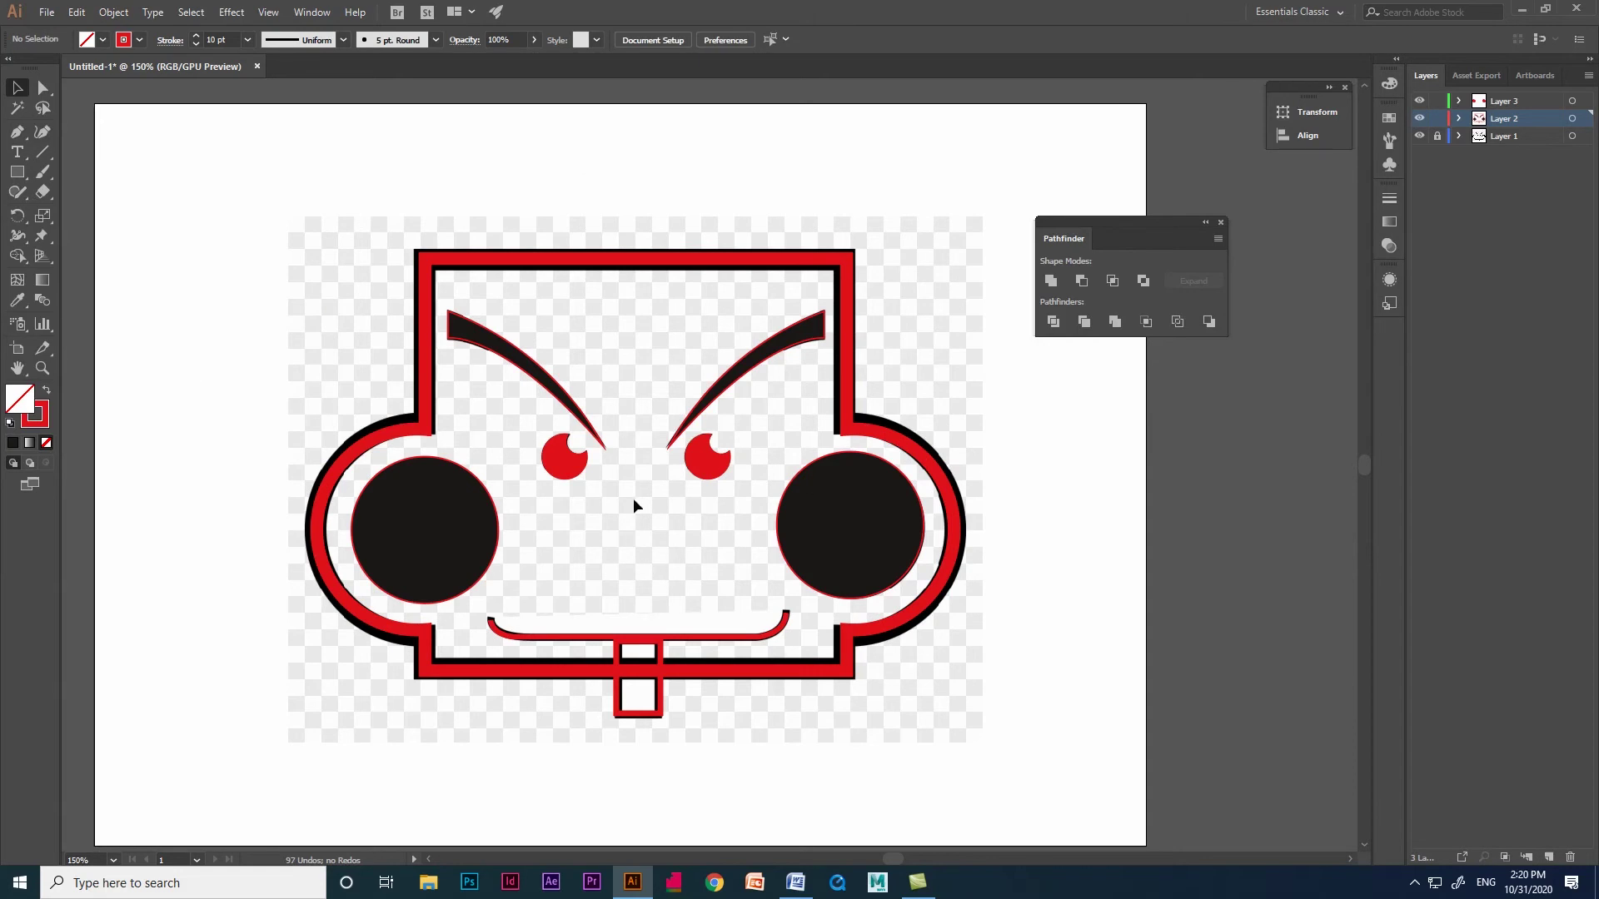
left_click(16, 132)
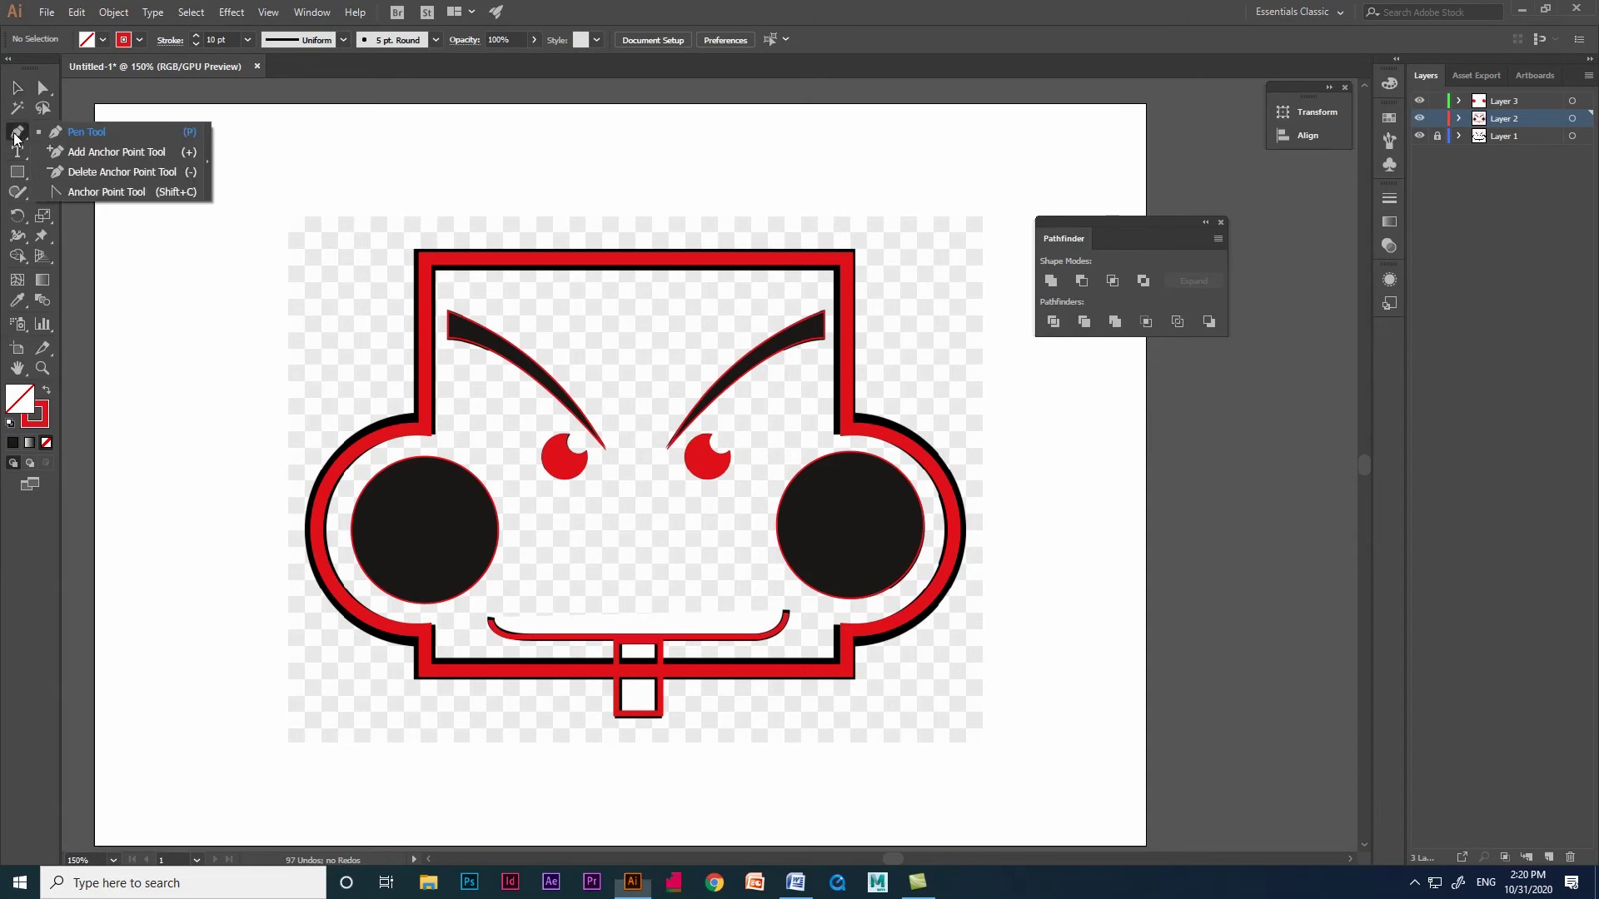
left_click(123, 131)
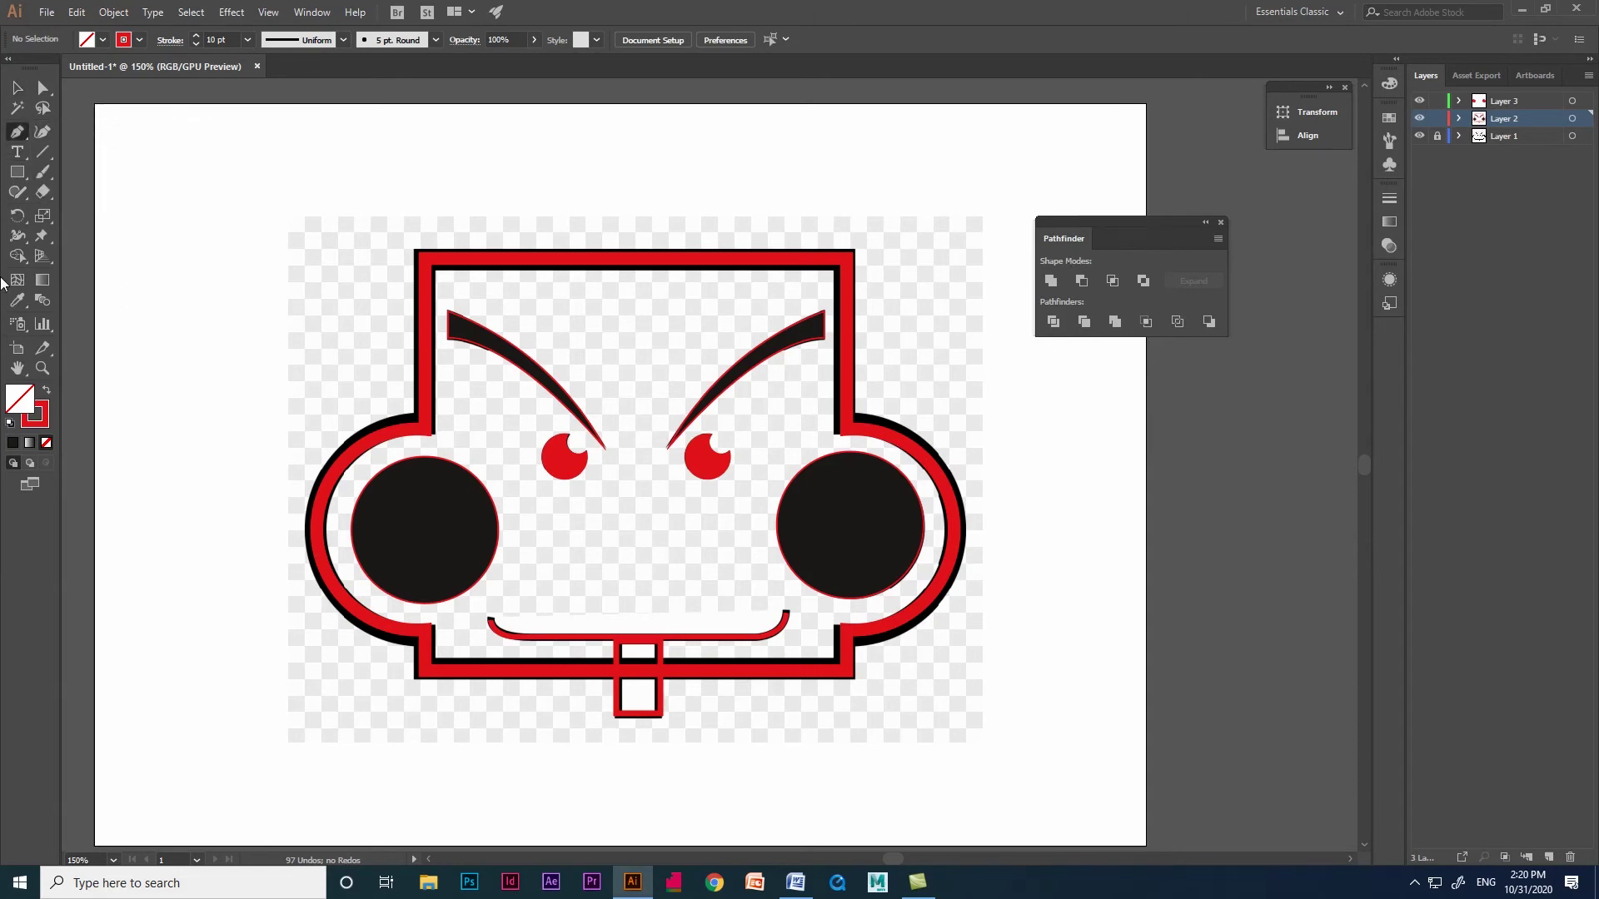
left_click(16, 172)
left_click(100, 172)
left_click(292, 163)
left_click(163, 112)
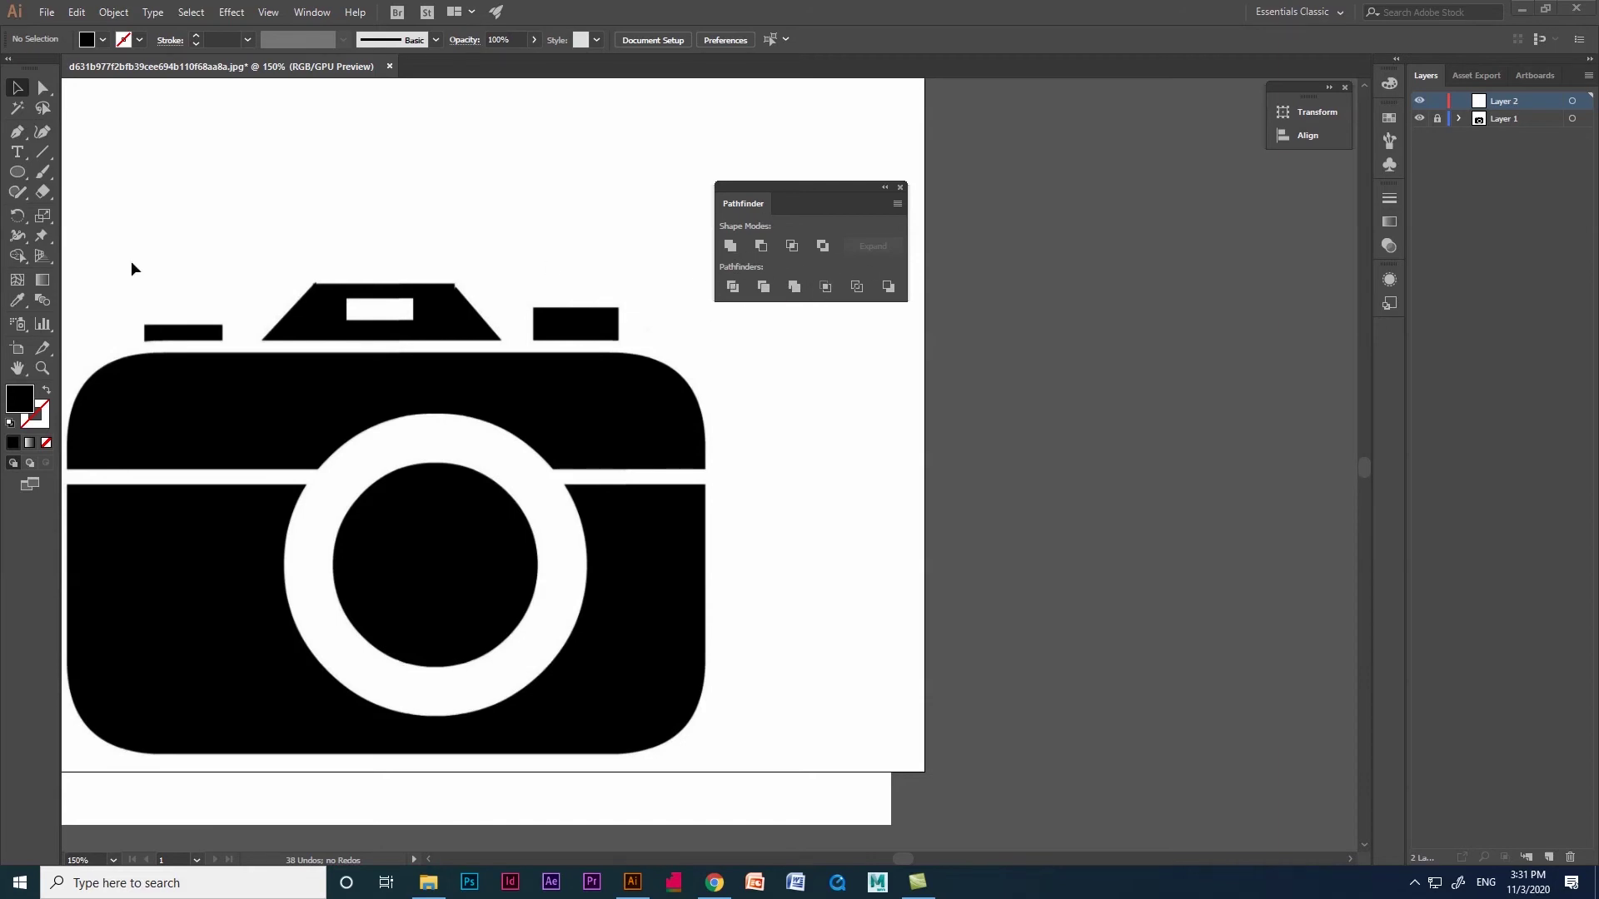
- Draw a red rectangle without stroke, about 6.62 in by 4 in, over the camera body and round its corners to about 0.89 in
left_click(17, 255)
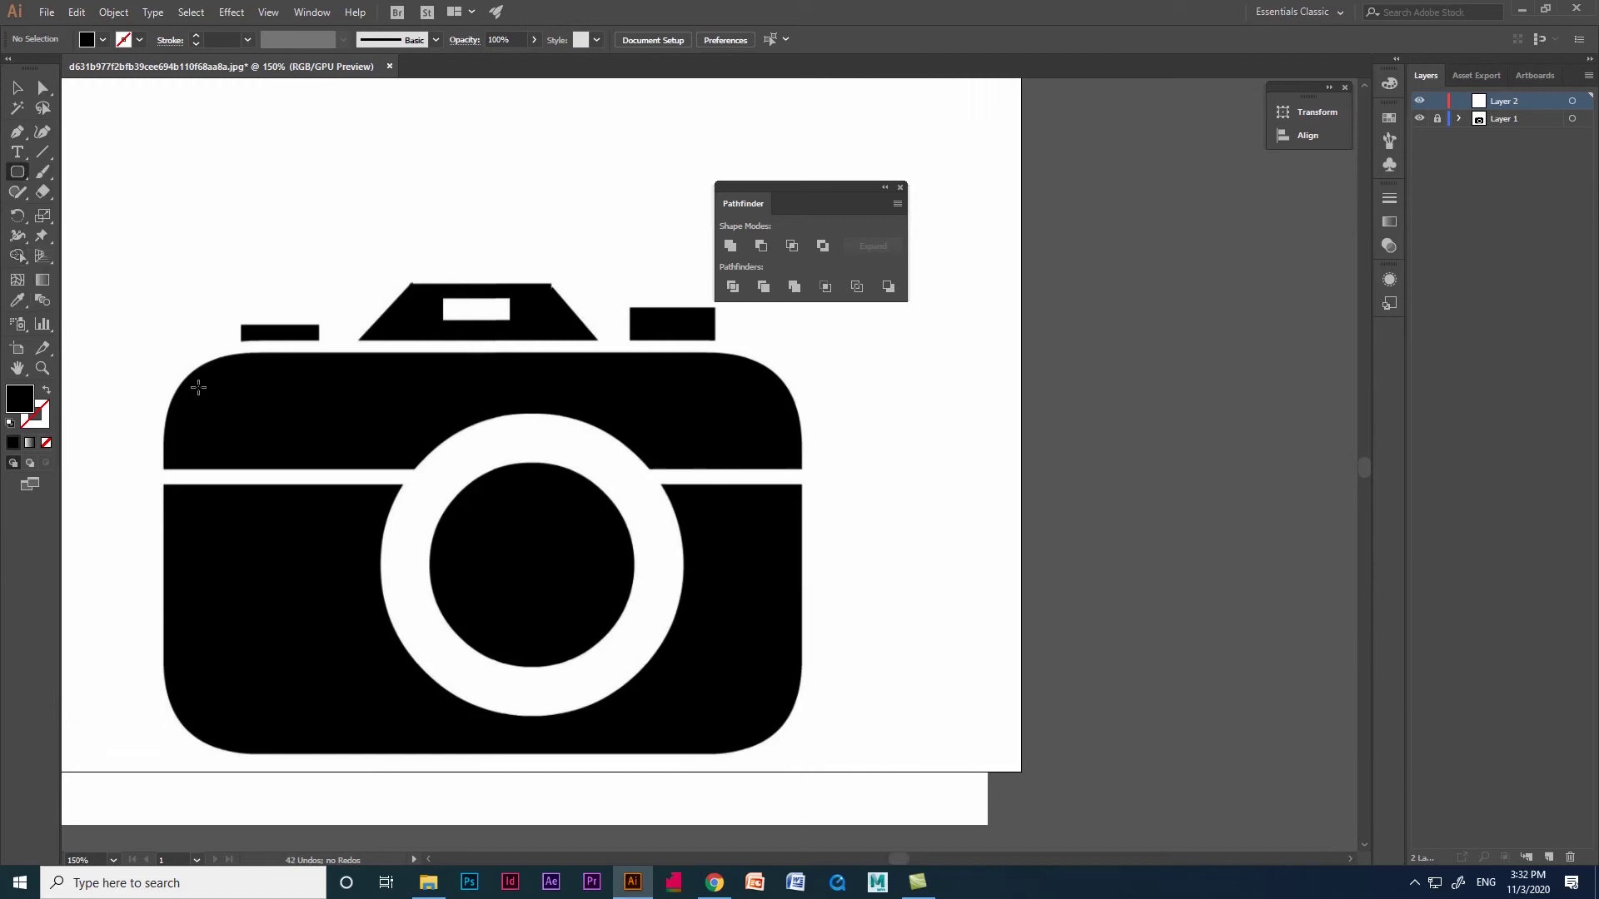
mouse_move(186, 377)
left_mouse_down()
mouse_move(627, 614)
mouse_move(786, 712)
mouse_move(782, 737)
left_mouse_up()
double_click(12, 401)
left_click_drag(441, 154, 475, 146)
left_click(657, 148)
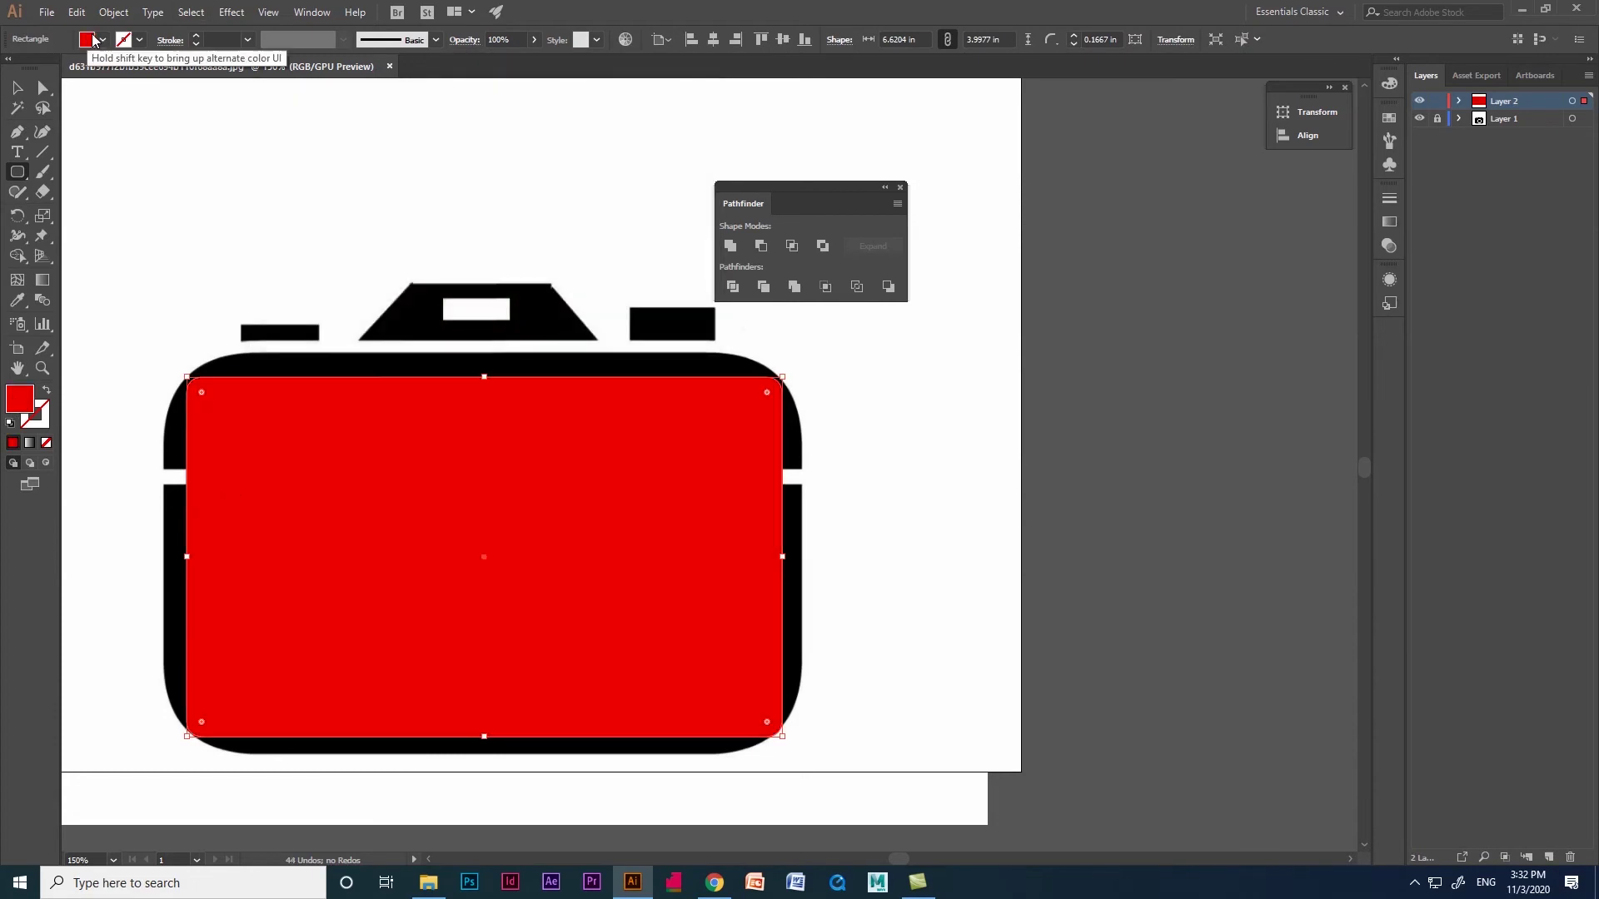
left_click(88, 42)
left_click(139, 40)
left_click(16, 88)
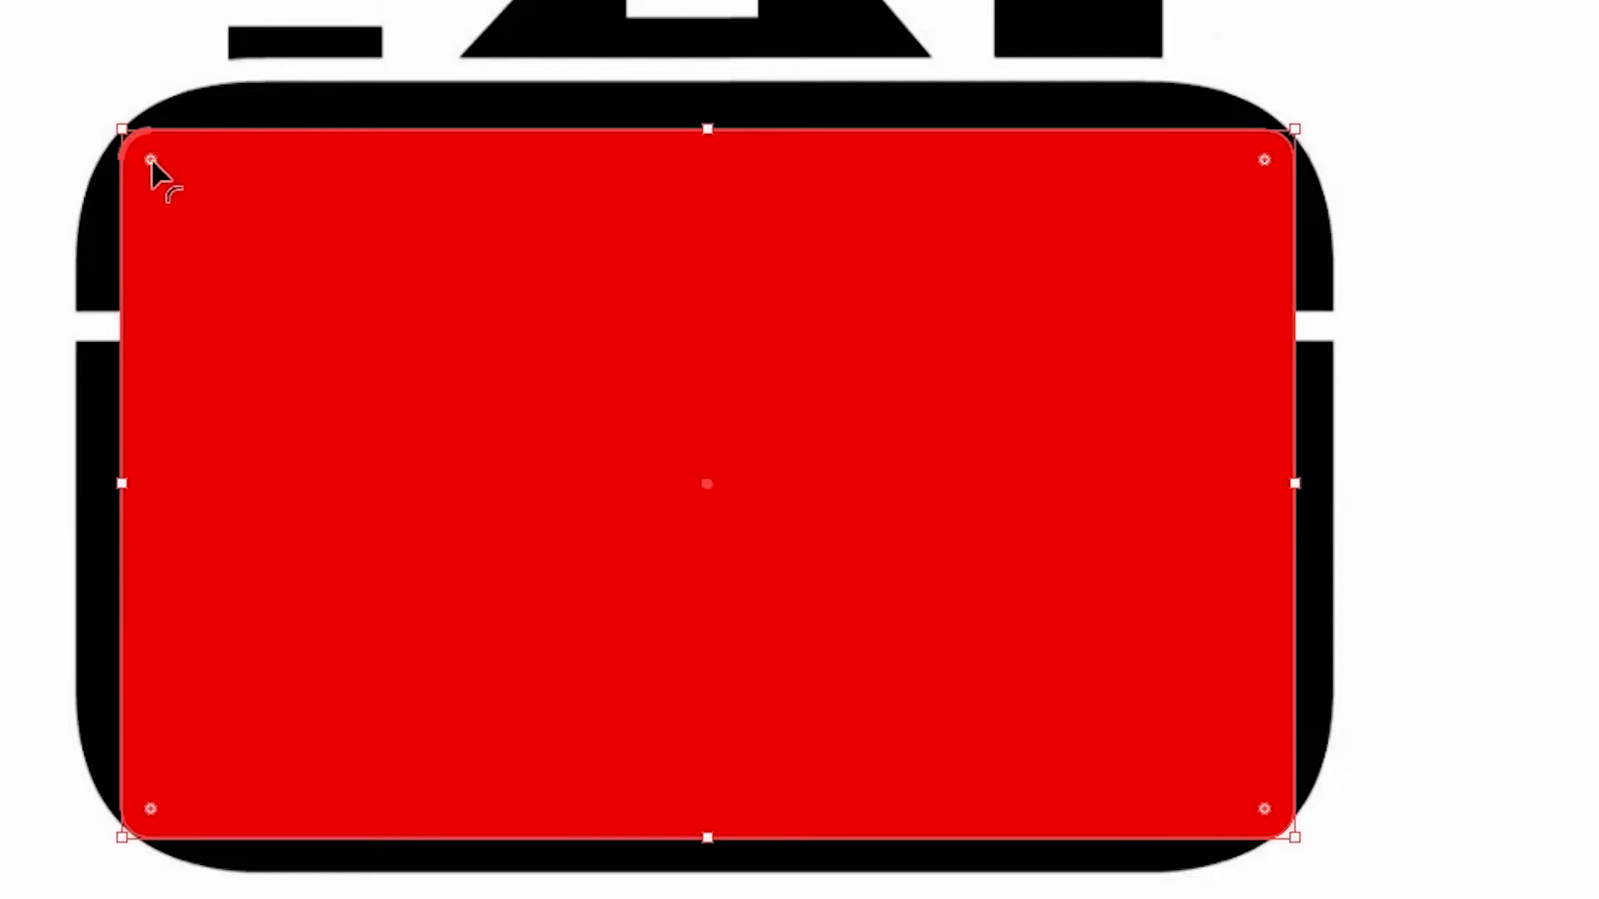
left_click_drag(152, 157, 281, 288)
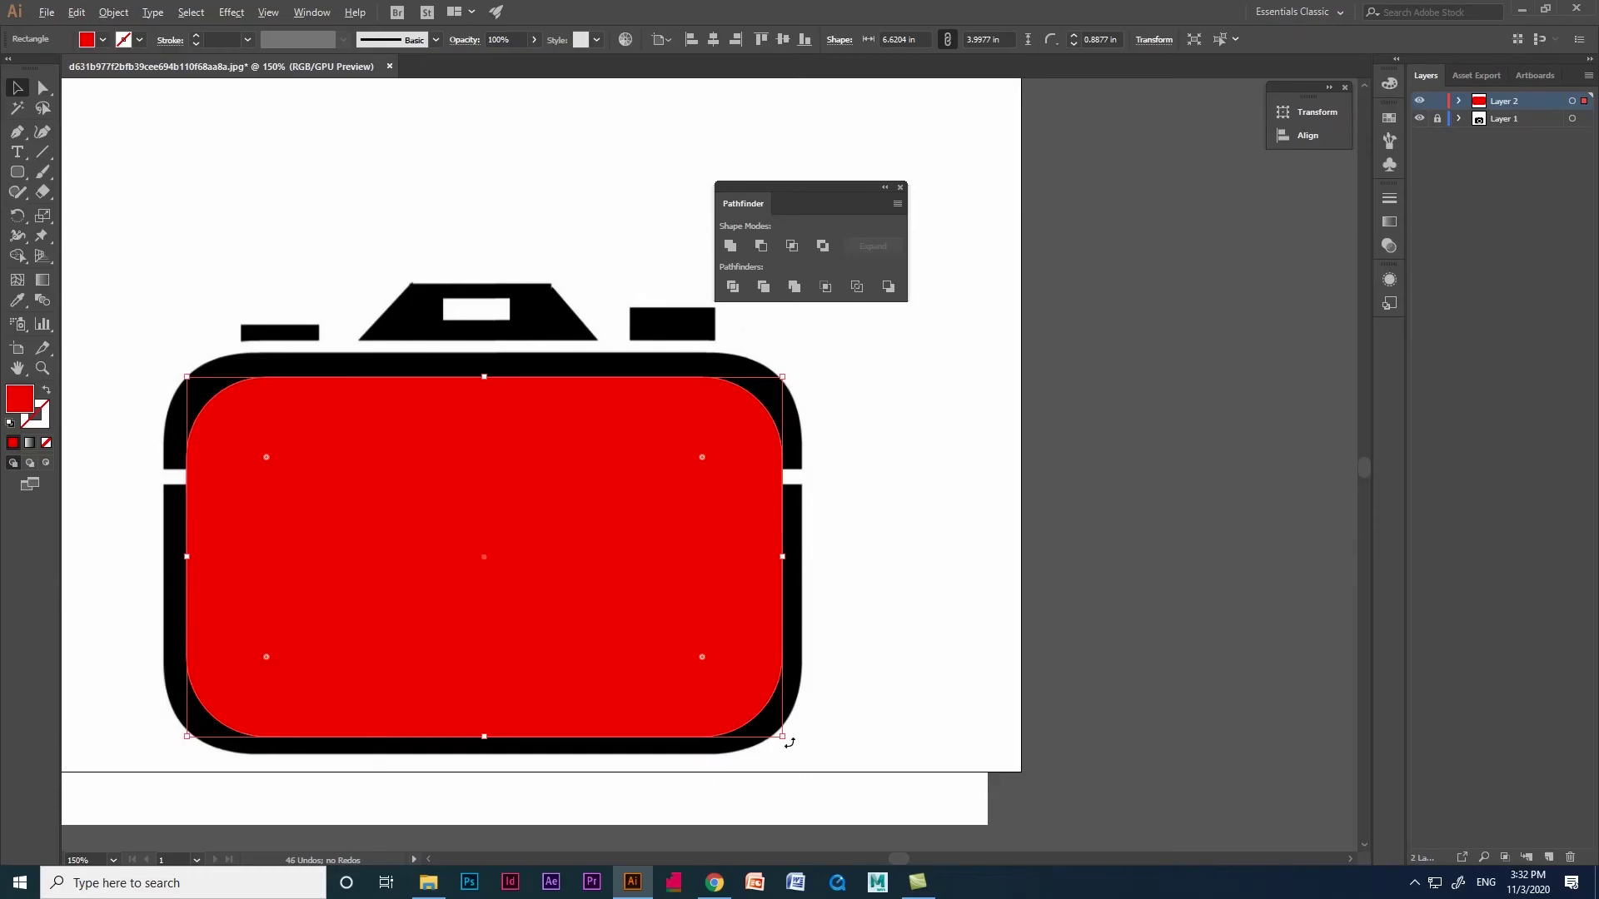
- Stretch the red shape to the reference body's edges, about 7.06 in by 4.41 in, and move it beside the reference camera
left_click_drag(789, 742, 802, 754)
left_click_drag(483, 364, 484, 353)
left_click_drag(485, 752, 483, 757)
left_click_drag(435, 534, 1070, 534)
left_click_drag(899, 858, 902, 859)
- Draw a thin horizontal rectangle about 8.08 in wide and 0.28 in high across the upper part of the red body
left_click(16, 172)
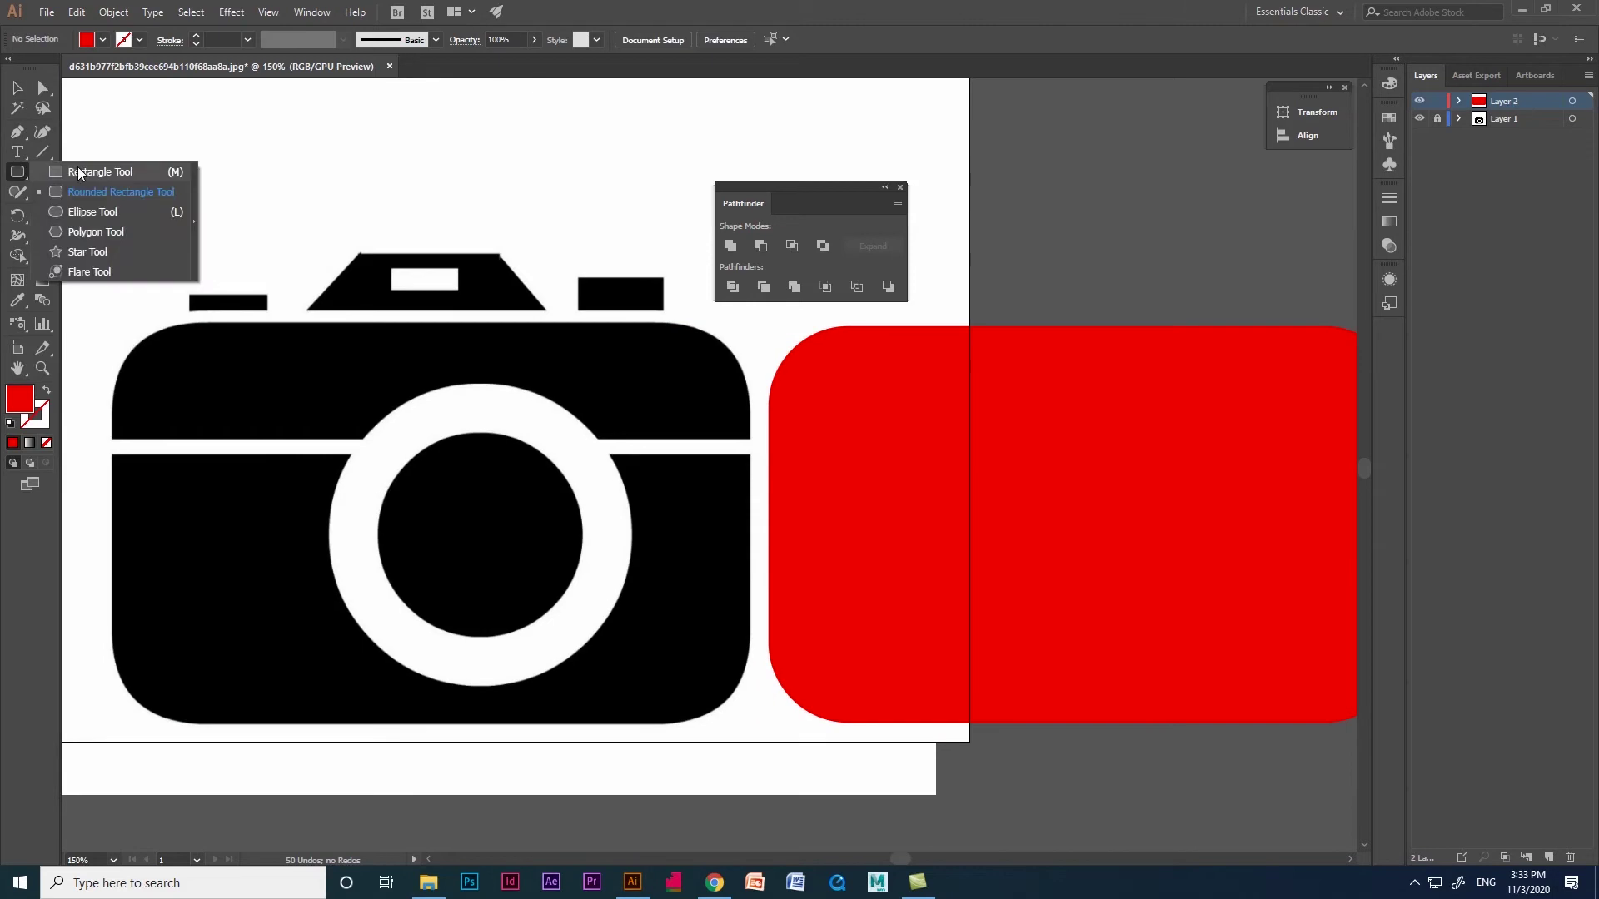
left_click(72, 173)
scroll(400, 344, "down", 1)
scroll(808, 399, "up", 1)
scroll(808, 399, "down", 1)
left_click_drag(1116, 399, 633, 414)
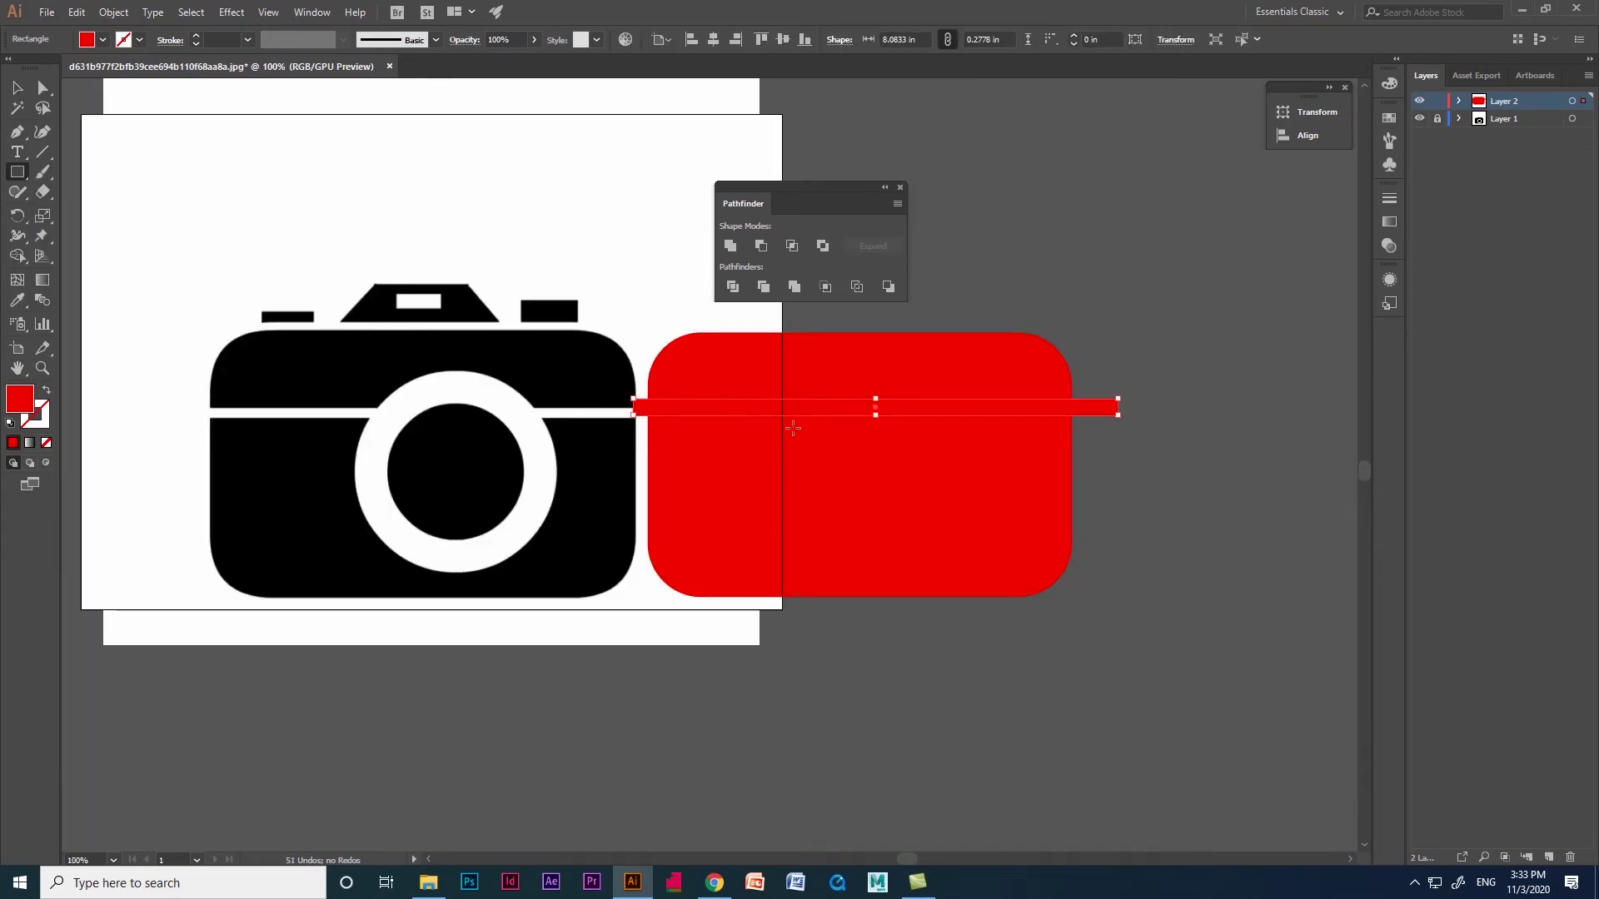
- Fill the thin bar with black sampled from the reference camera and deselect everything
left_click(16, 300)
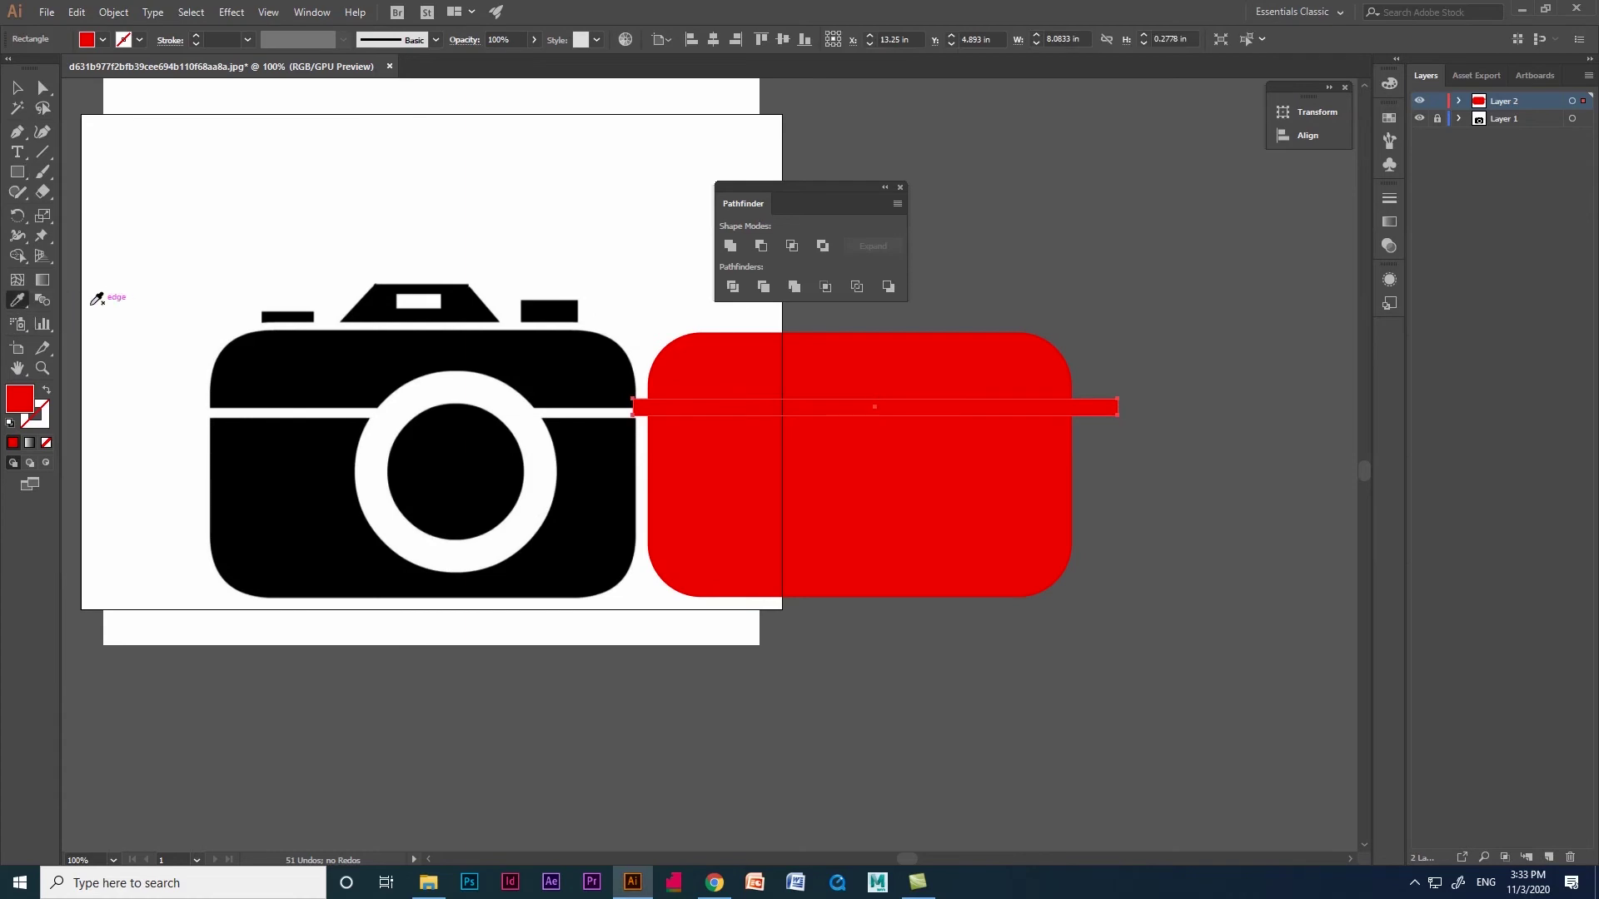
left_click(284, 376)
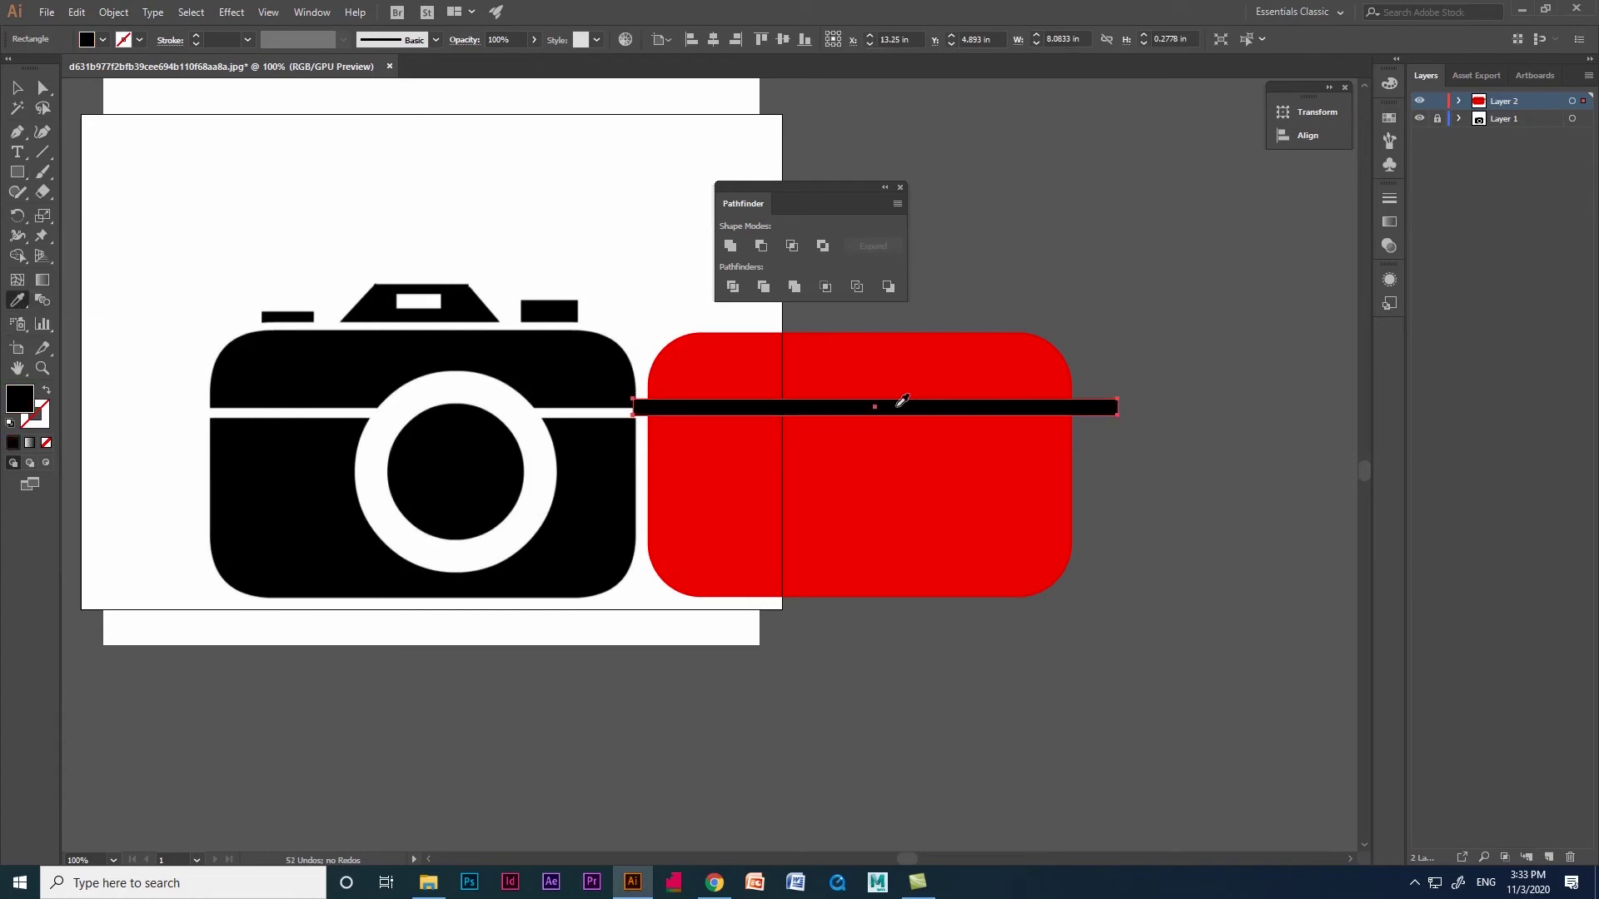
left_click(18, 89)
left_click(564, 185)
left_click(924, 482)
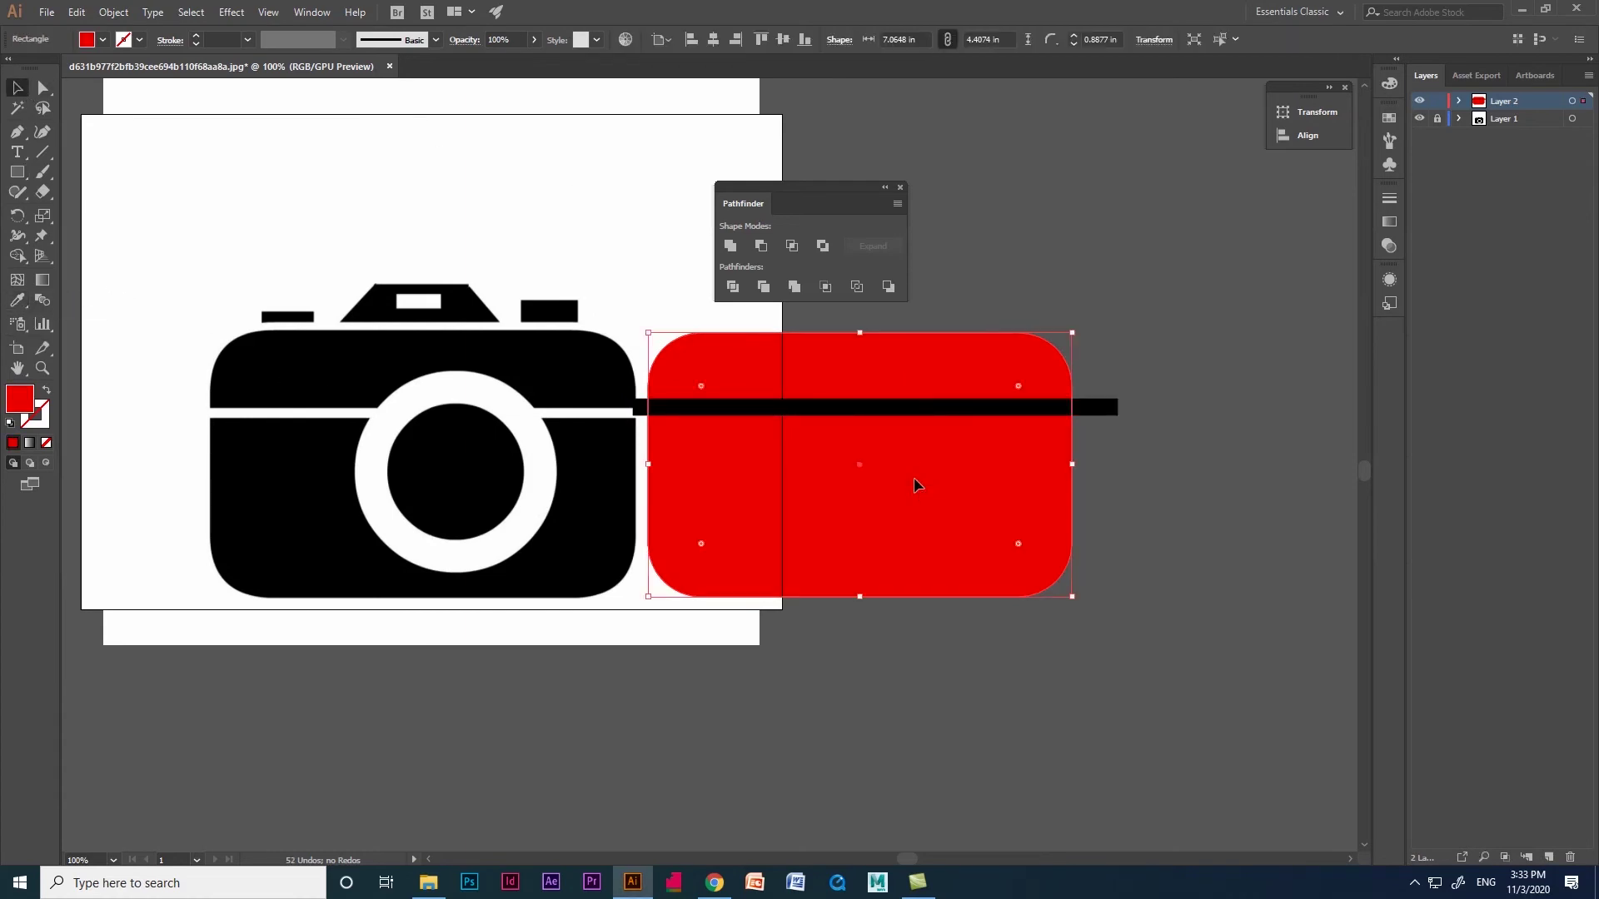
left_click(1168, 341)
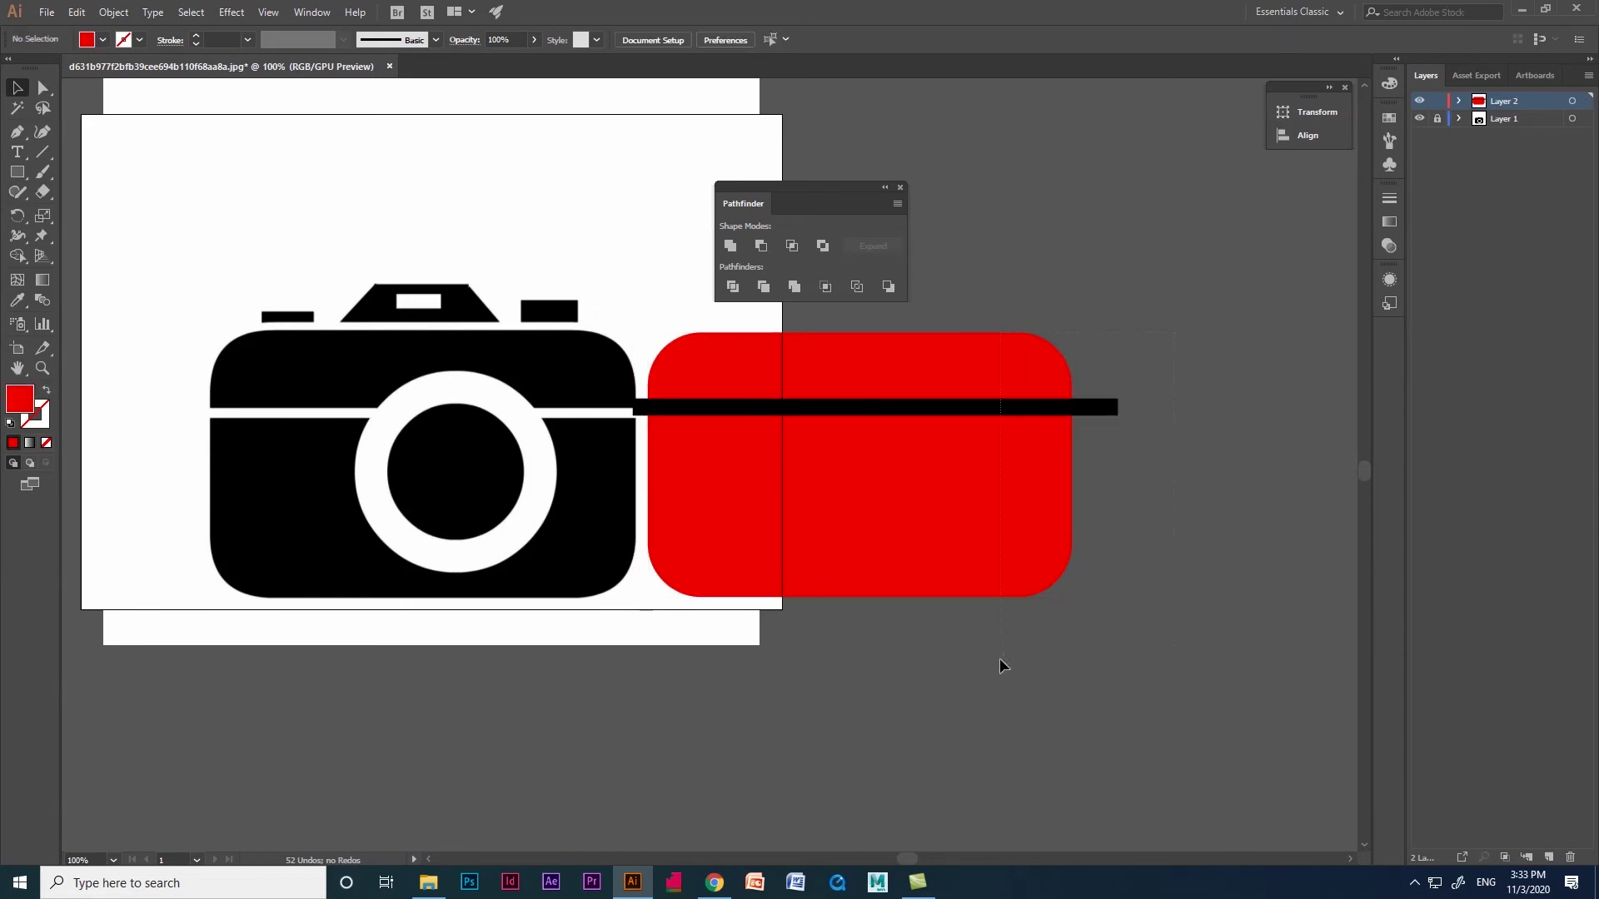
- Try to cut the black bar out of the red body with Minus Front and undo the attempt
key("ctrl+a")
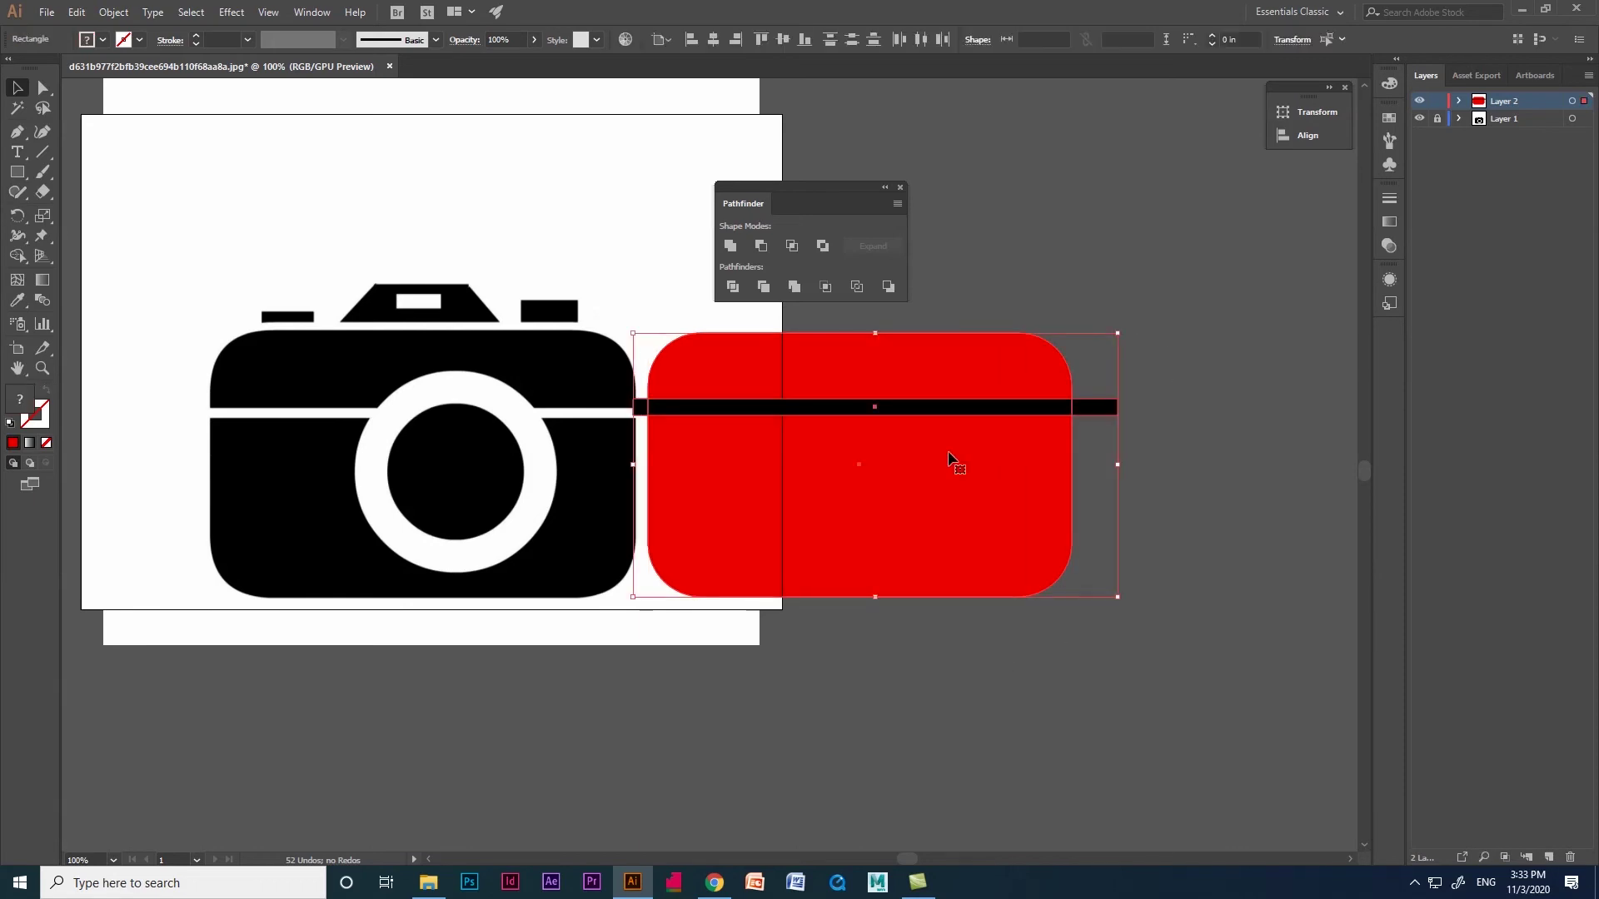
left_click(763, 244)
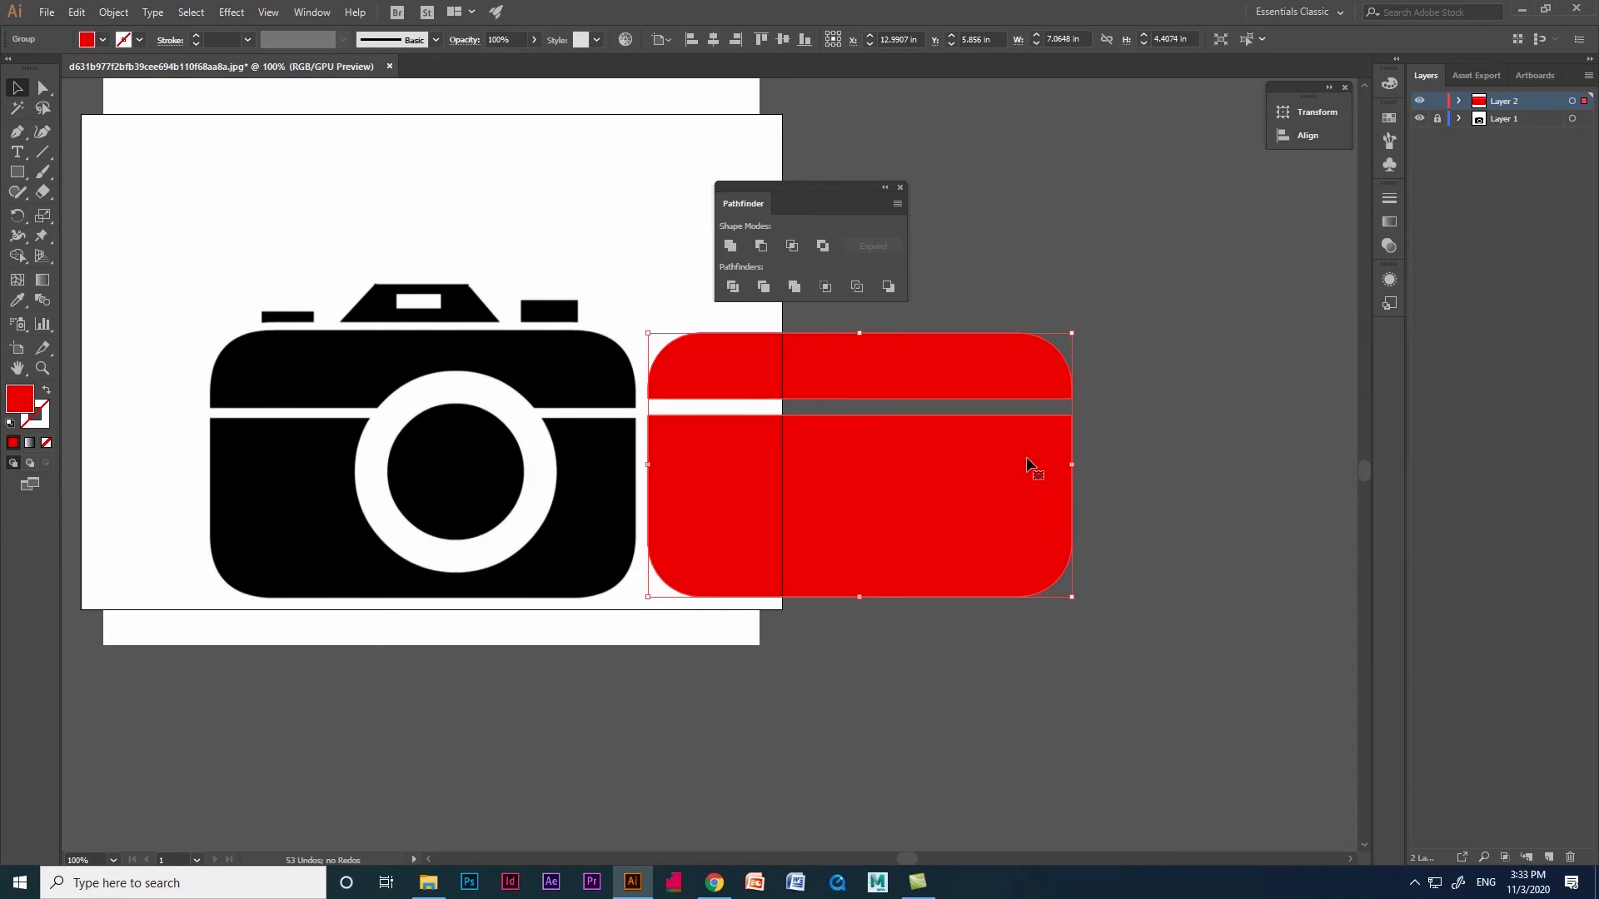
left_click_drag(941, 511, 1032, 518)
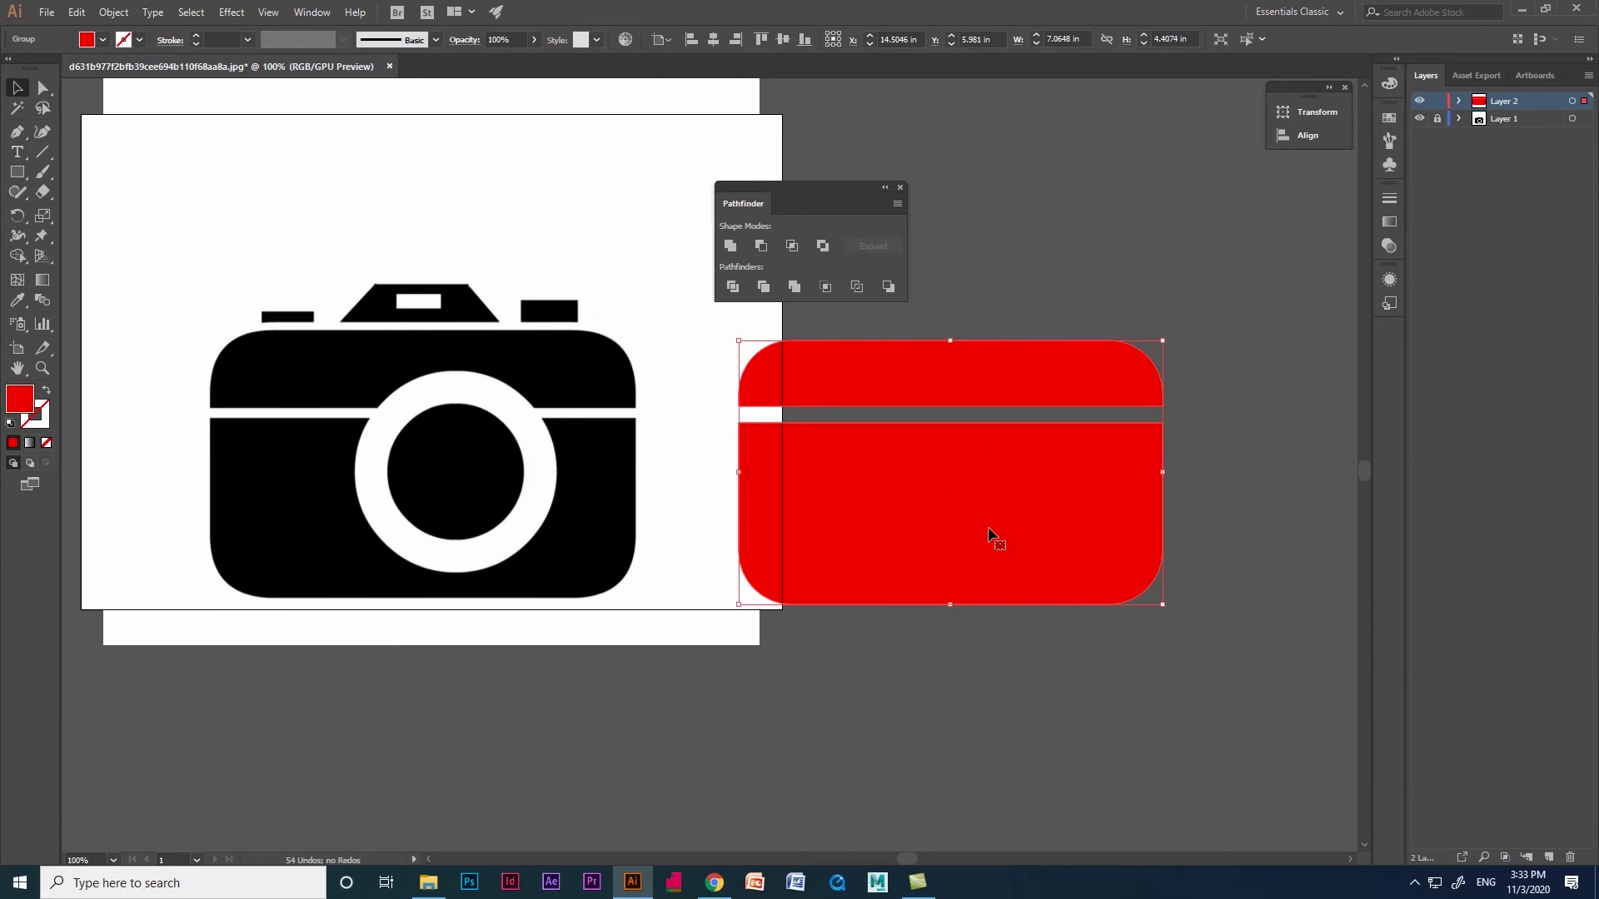
left_click(981, 731)
left_click(874, 528)
key("ctrl+z")
key("ctrl+z")
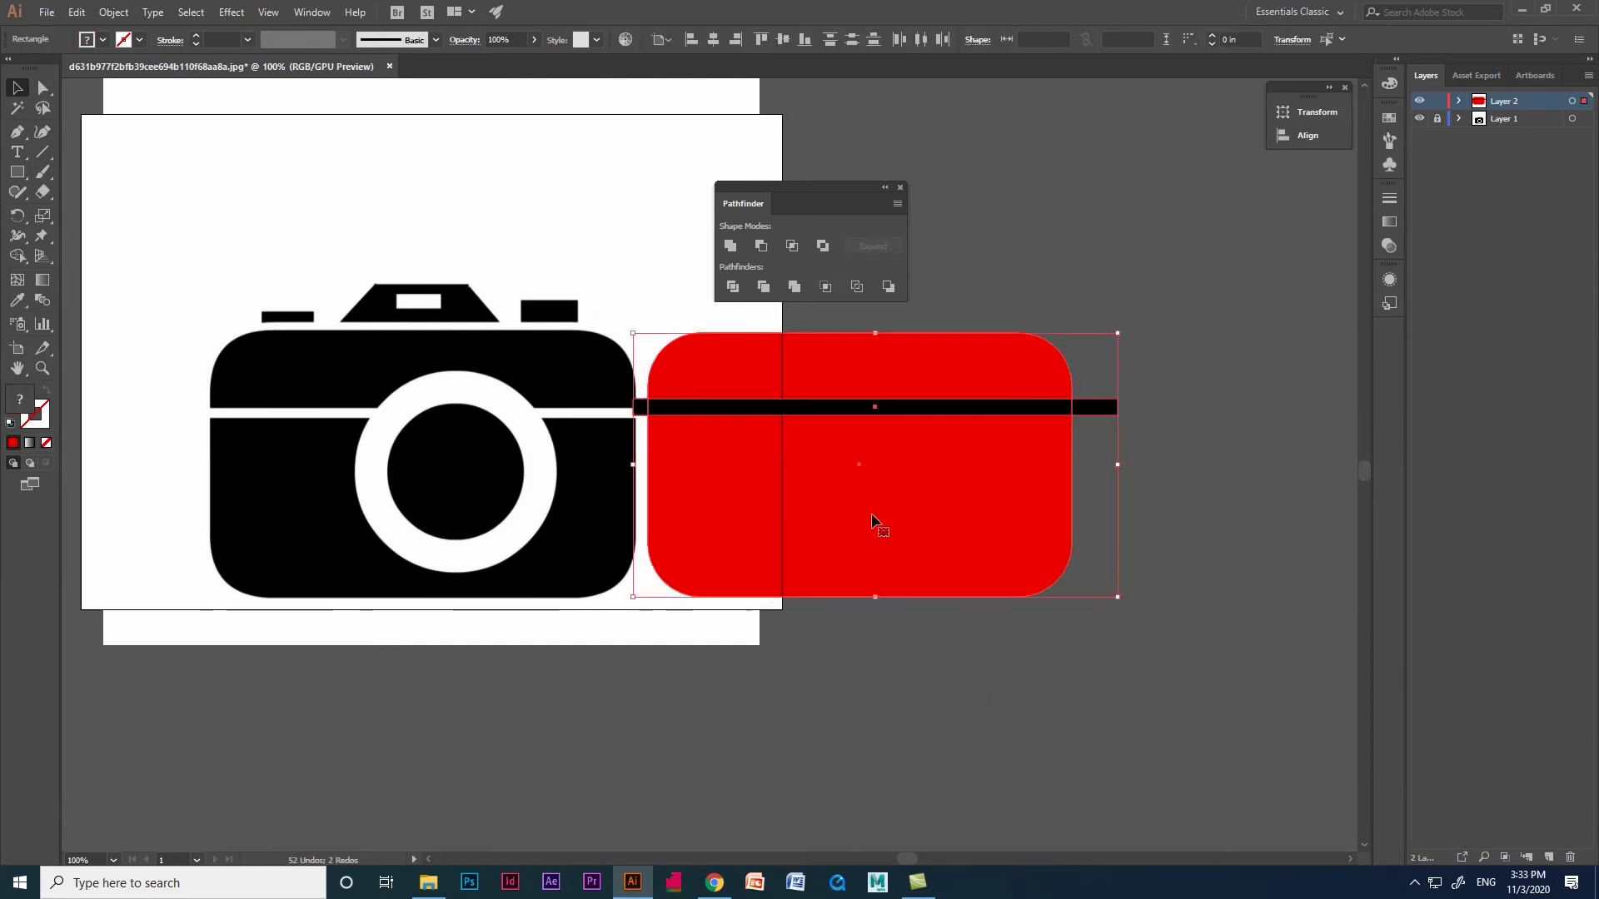
- Remove the bar's middle section and both protruding ends from the red body with the Shape Builder tool
left_click(17, 263)
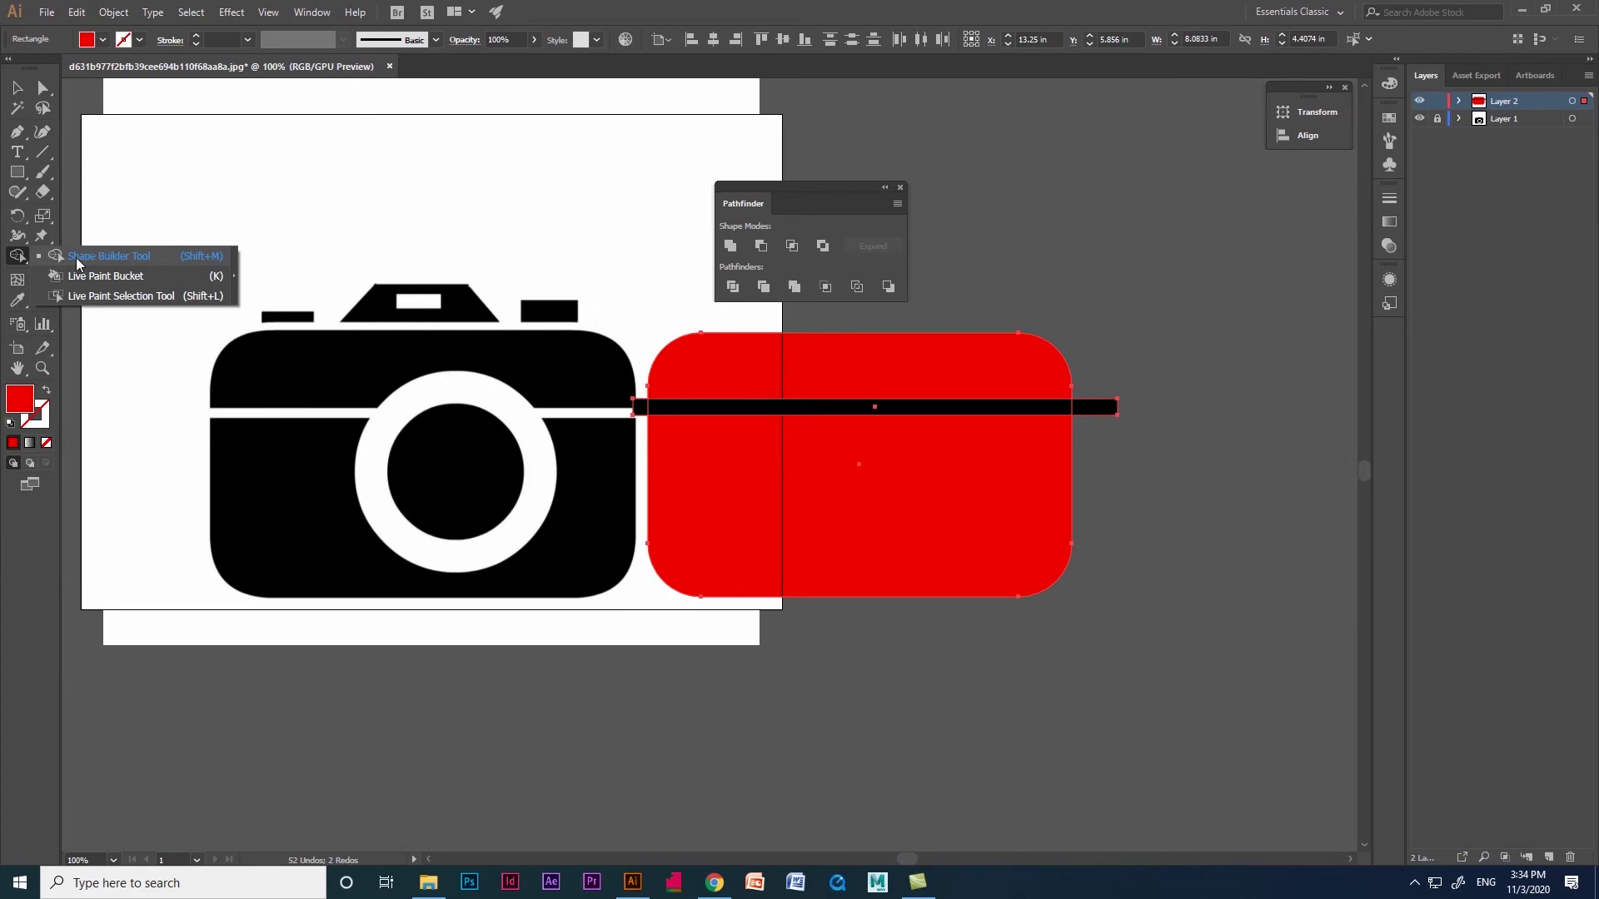
left_click(81, 261)
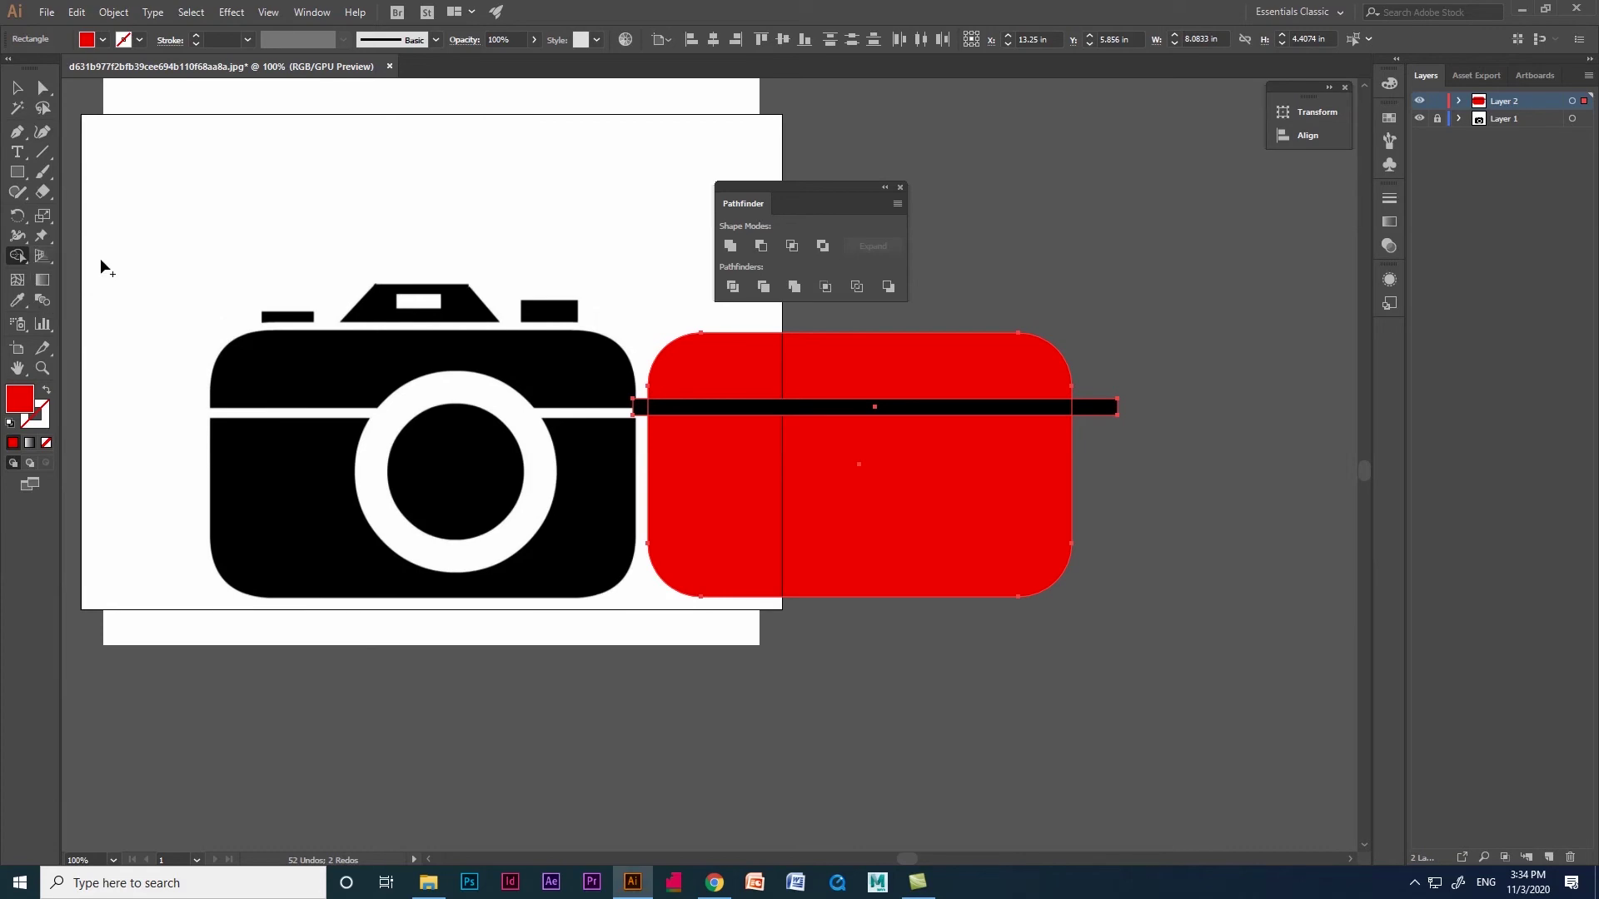
left_click(768, 410)
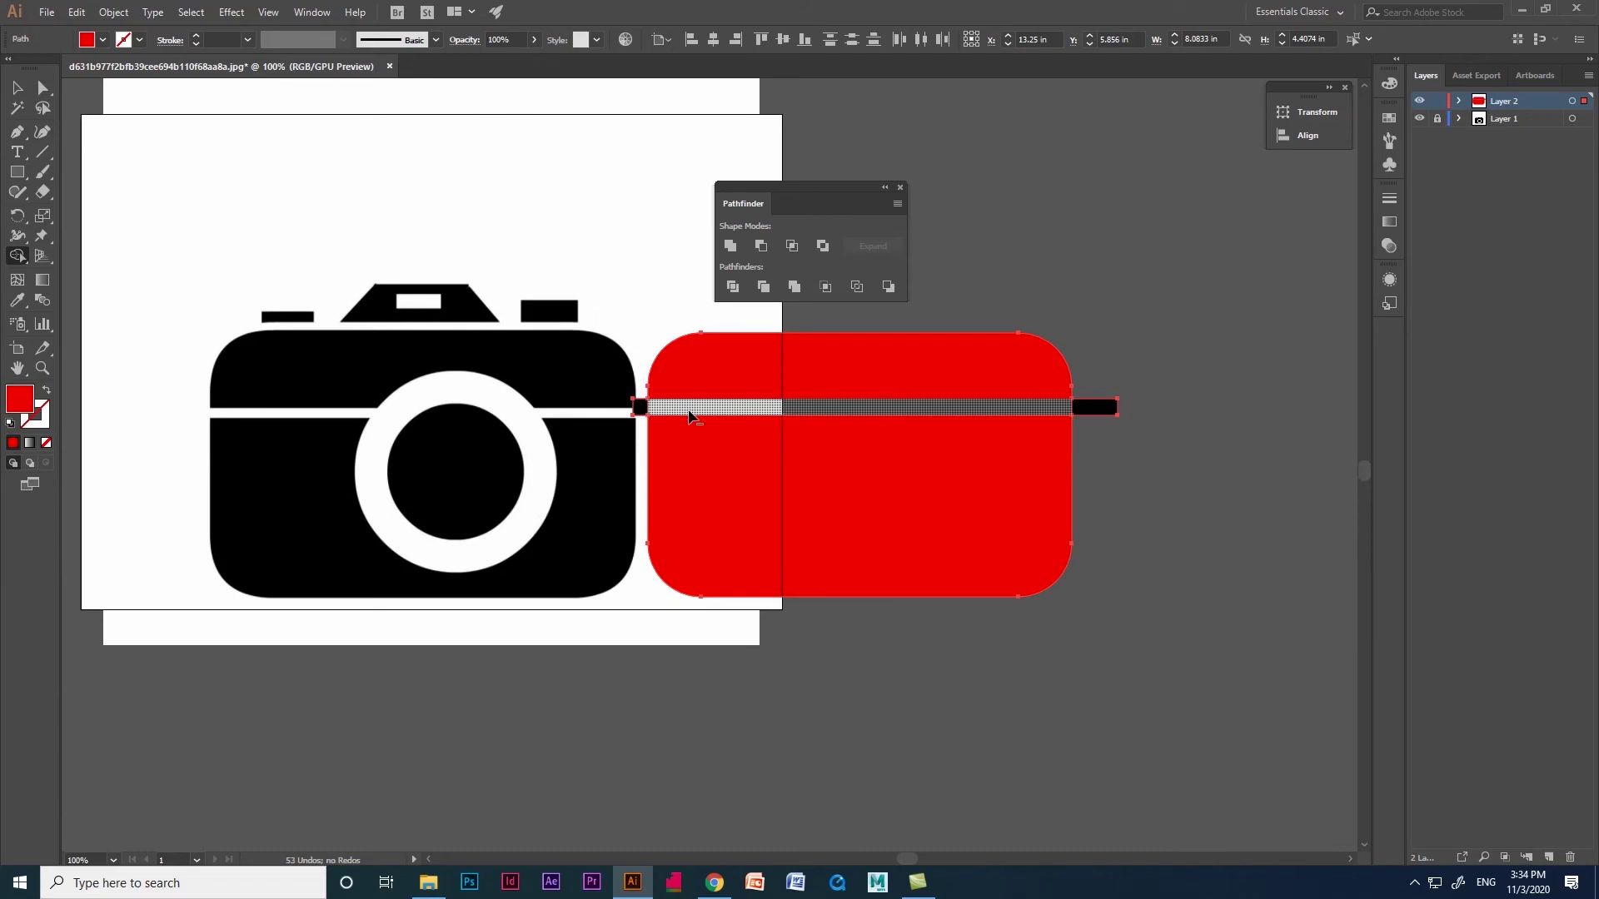
left_click(646, 409, "alt")
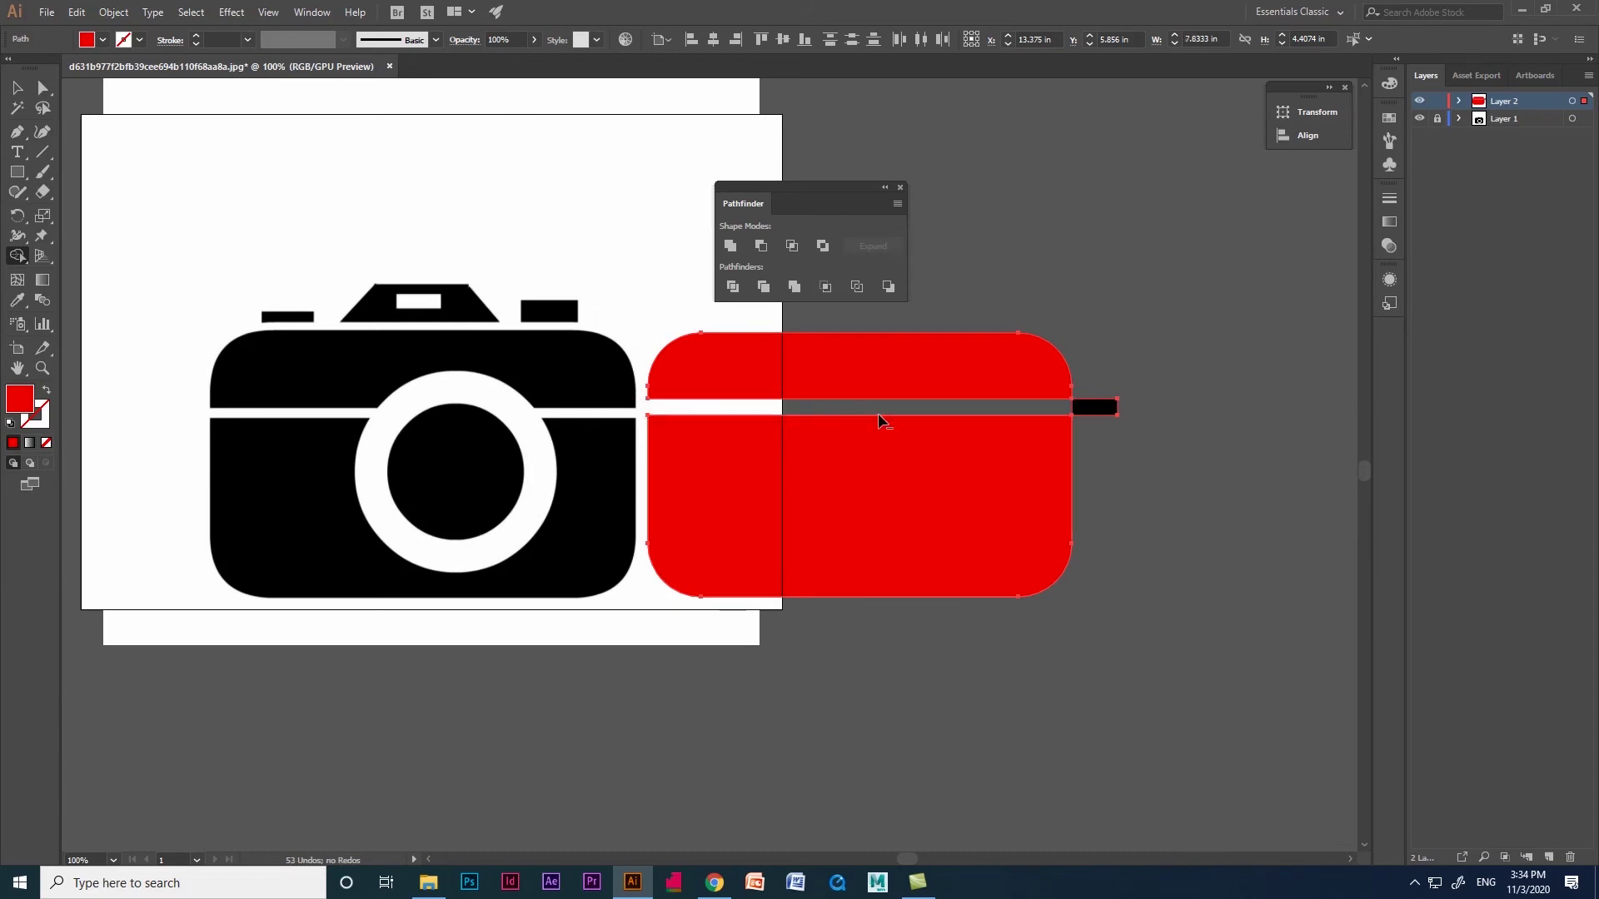
left_click(1103, 409, "alt")
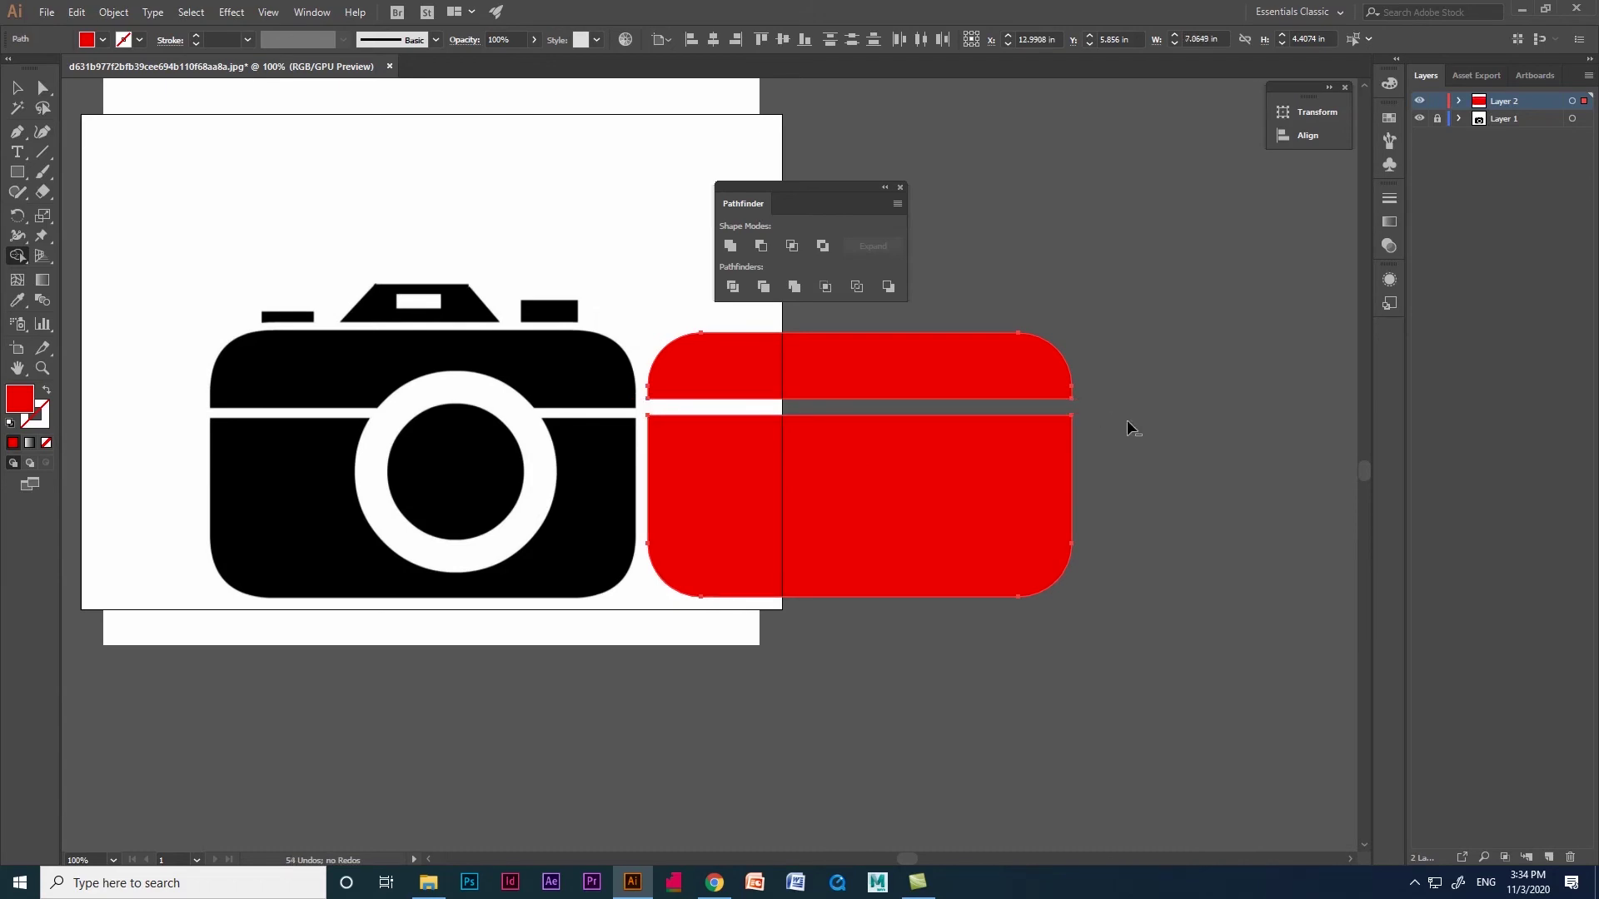
- Select the upper and lower red body pieces in turn to check that they are separate shapes
left_click(20, 88)
left_click(829, 394)
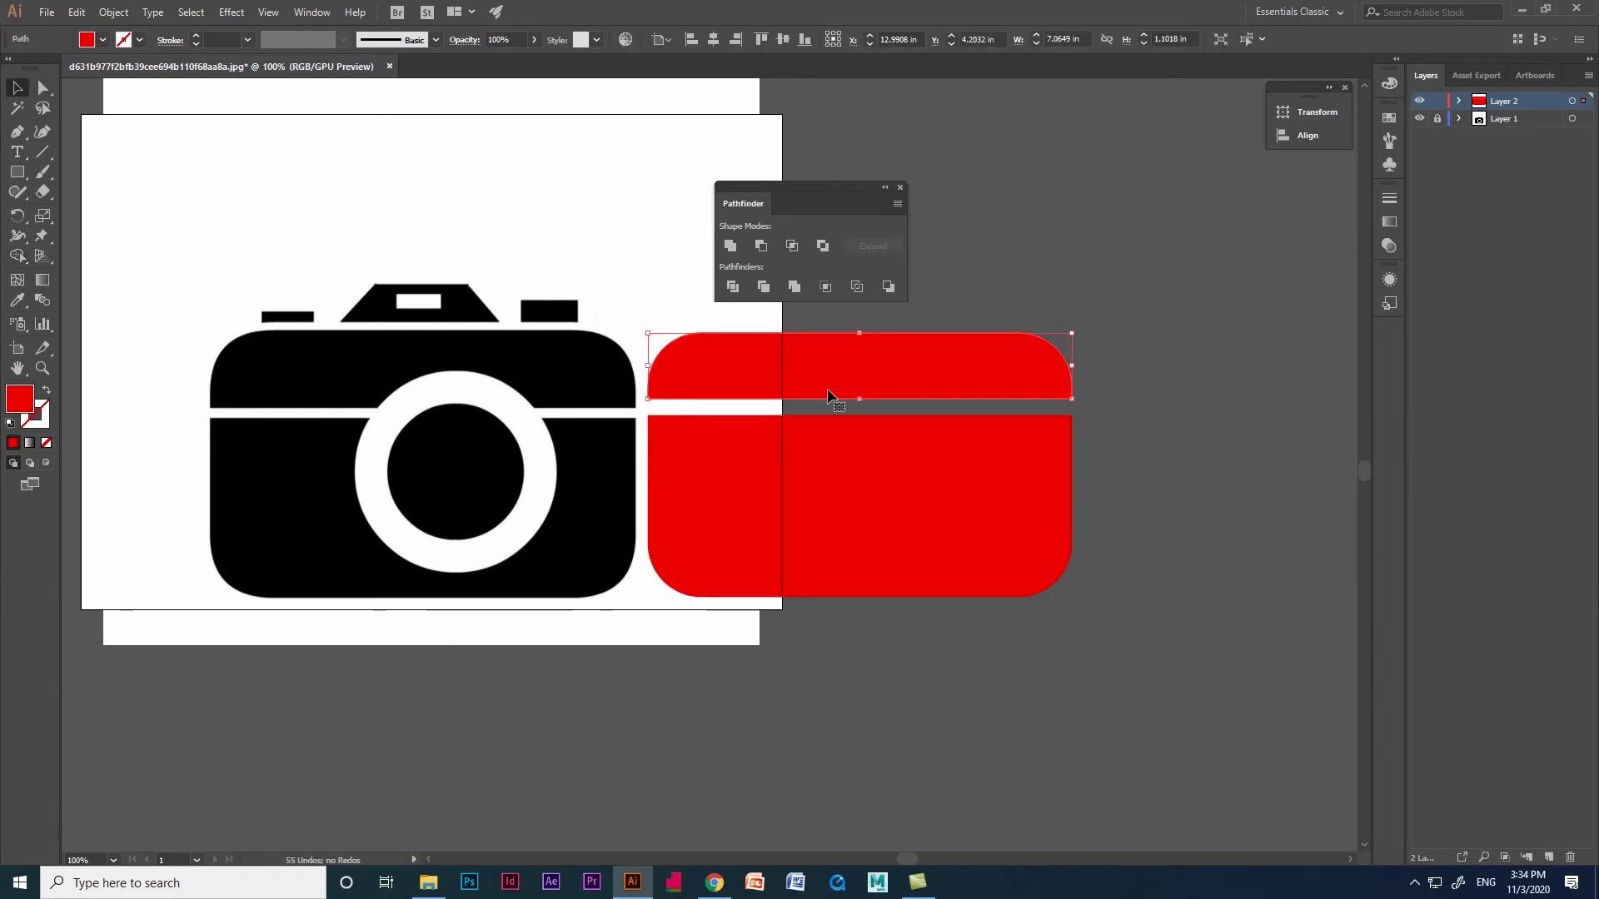
left_click(881, 458)
left_click(871, 372)
left_click(884, 491)
left_click(886, 373)
left_click(883, 494)
left_click(1159, 522)
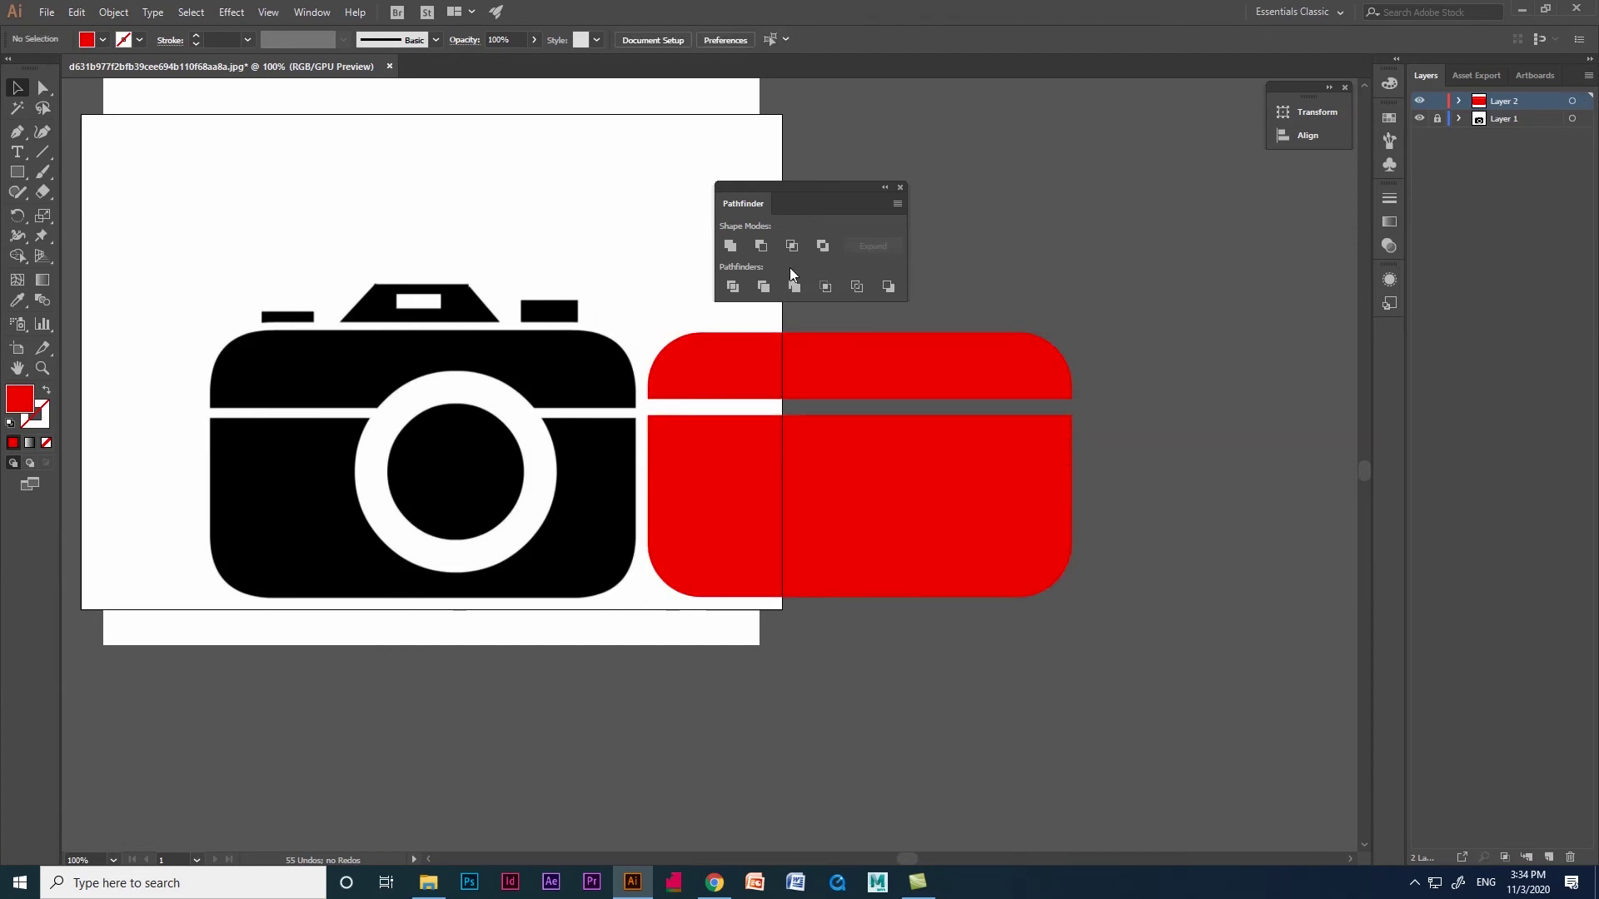
- Nudge the upper red body piece slightly down to narrow the gap above the lower piece, and deselect it
left_click(19, 258)
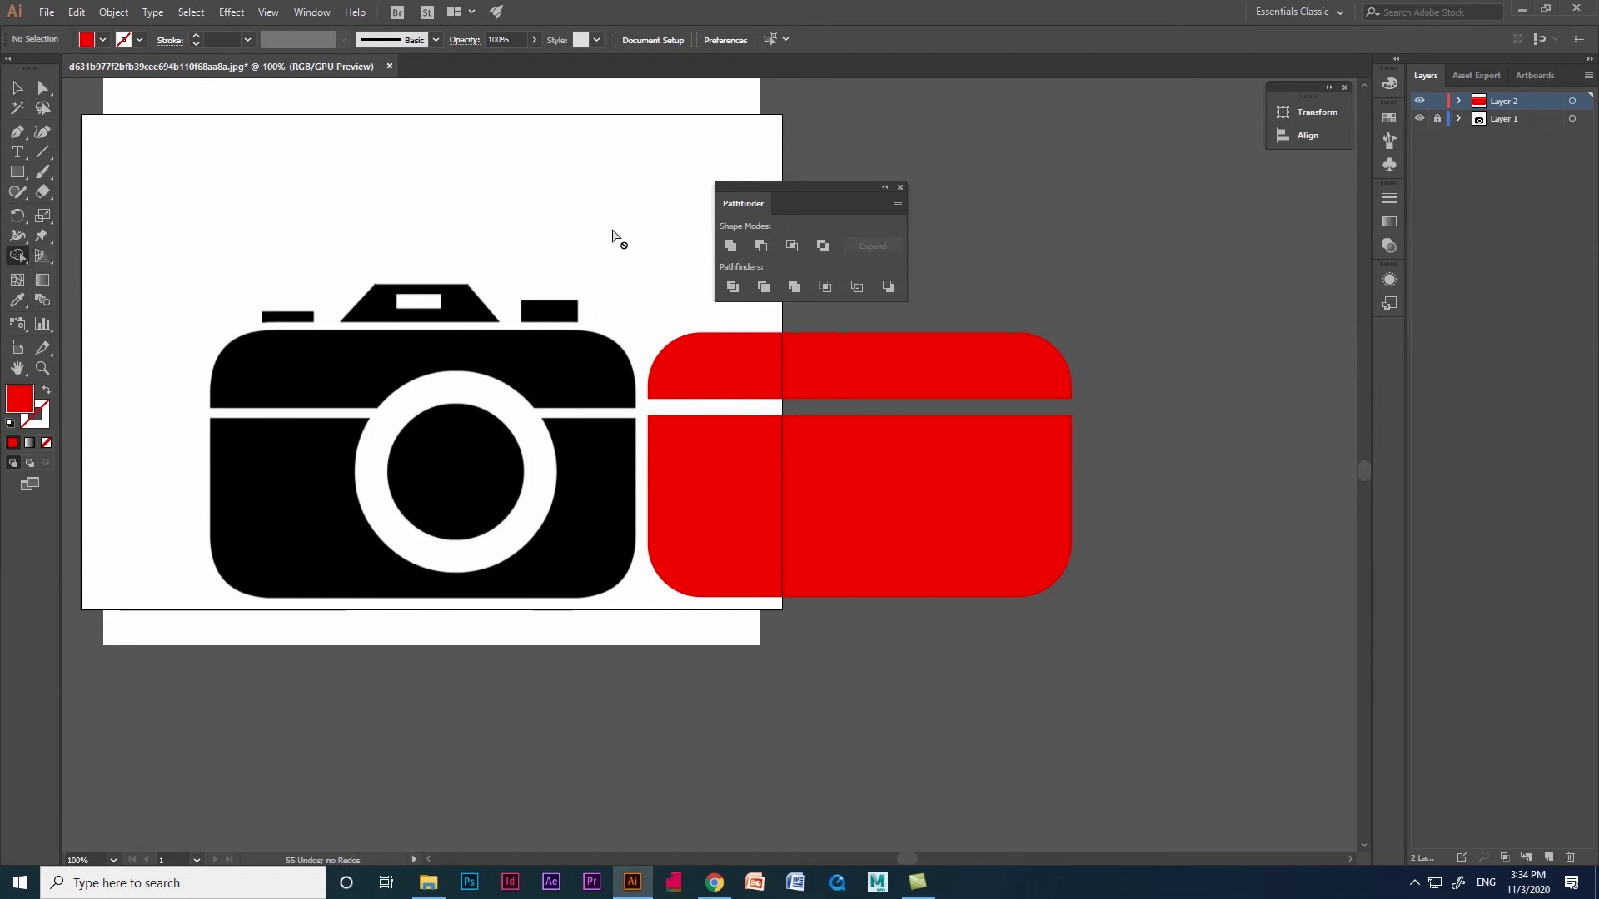
left_click(15, 87)
left_click(778, 393)
key("Down")
key("Down")
key("Down")
key("Down")
key("Down")
key("Down")
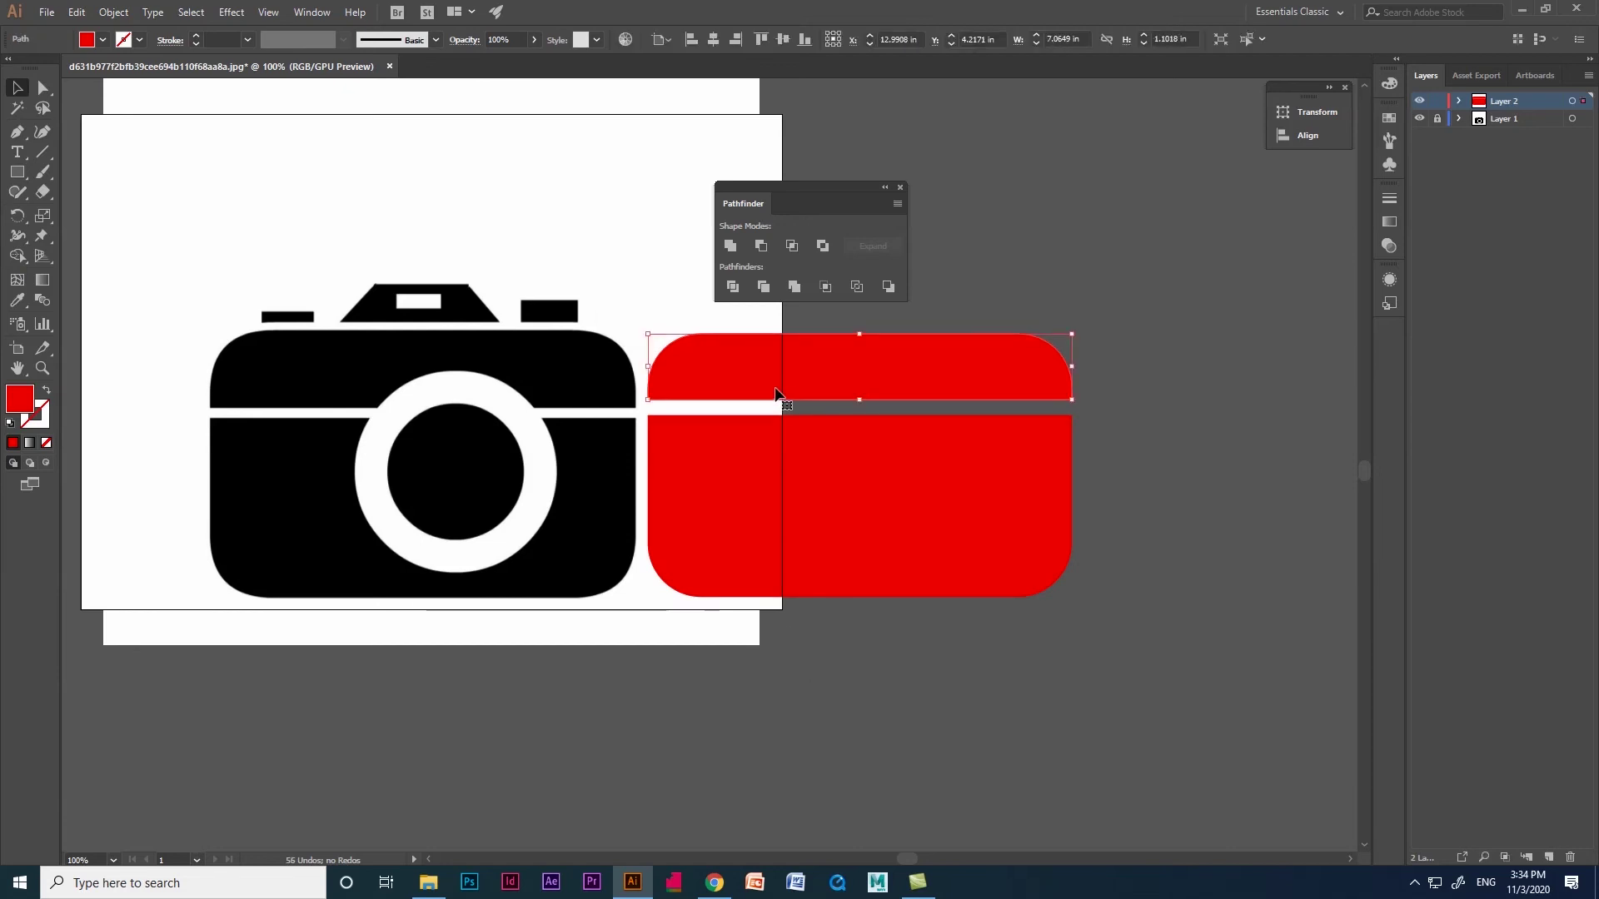
left_click(1171, 543)
- Draw a circle about 3.28 in across, position it over the reference's outer lens ring and fill it black
left_click_drag(16, 172, 77, 211)
left_click_drag(402, 415, 593, 613)
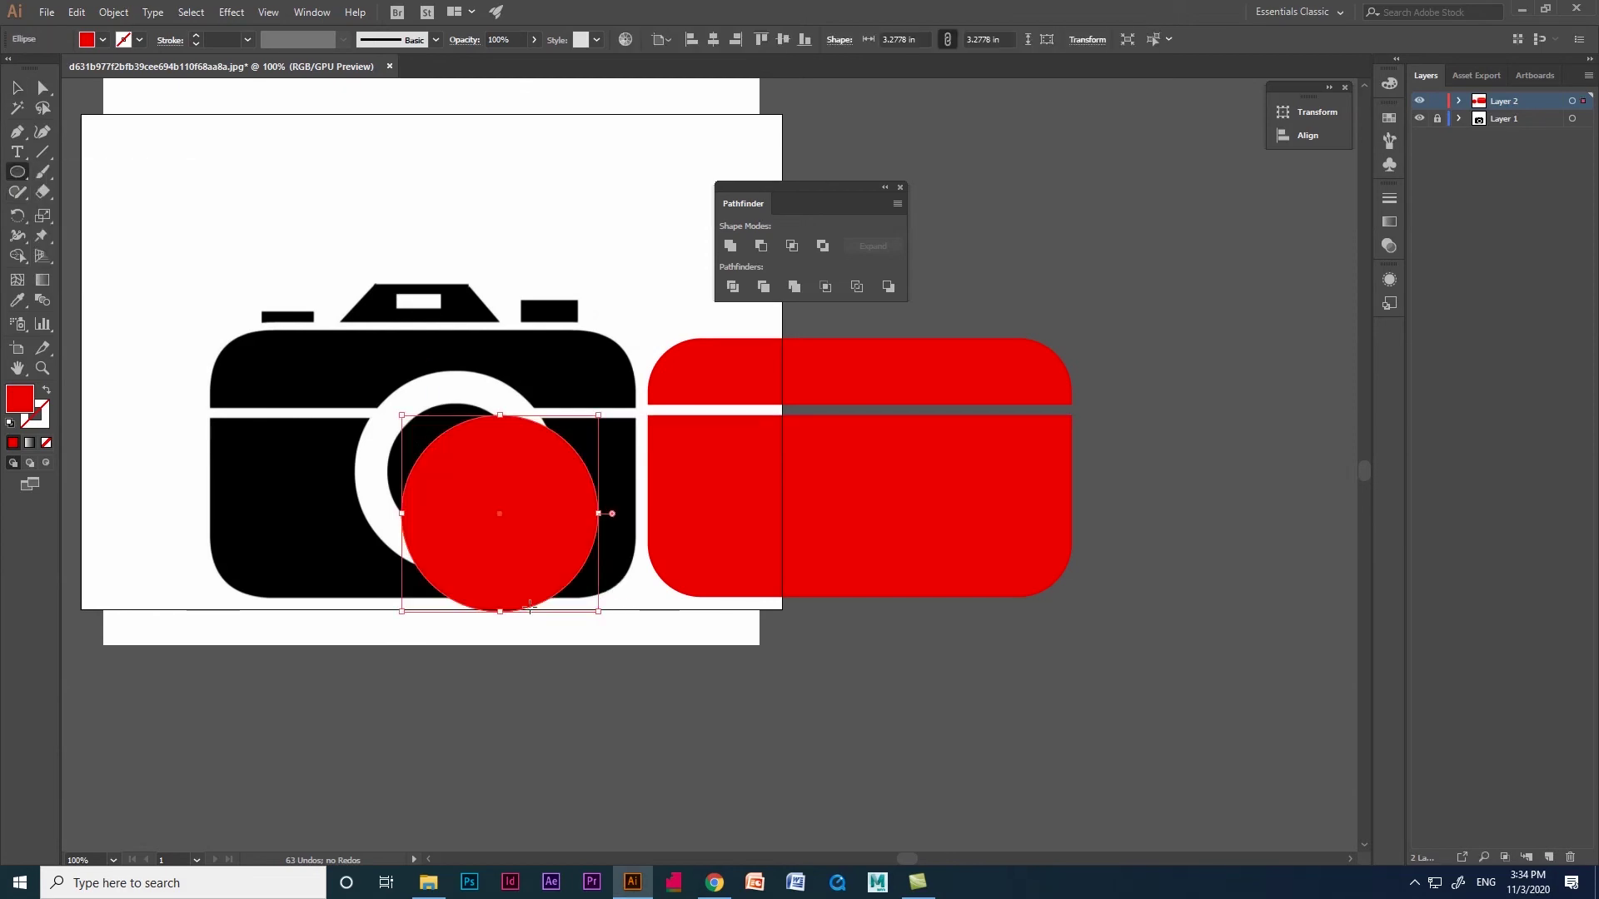
left_click(19, 89)
left_click_drag(536, 560, 497, 497)
double_click(17, 407)
left_click_drag(378, 324, 409, 351)
left_click(655, 147)
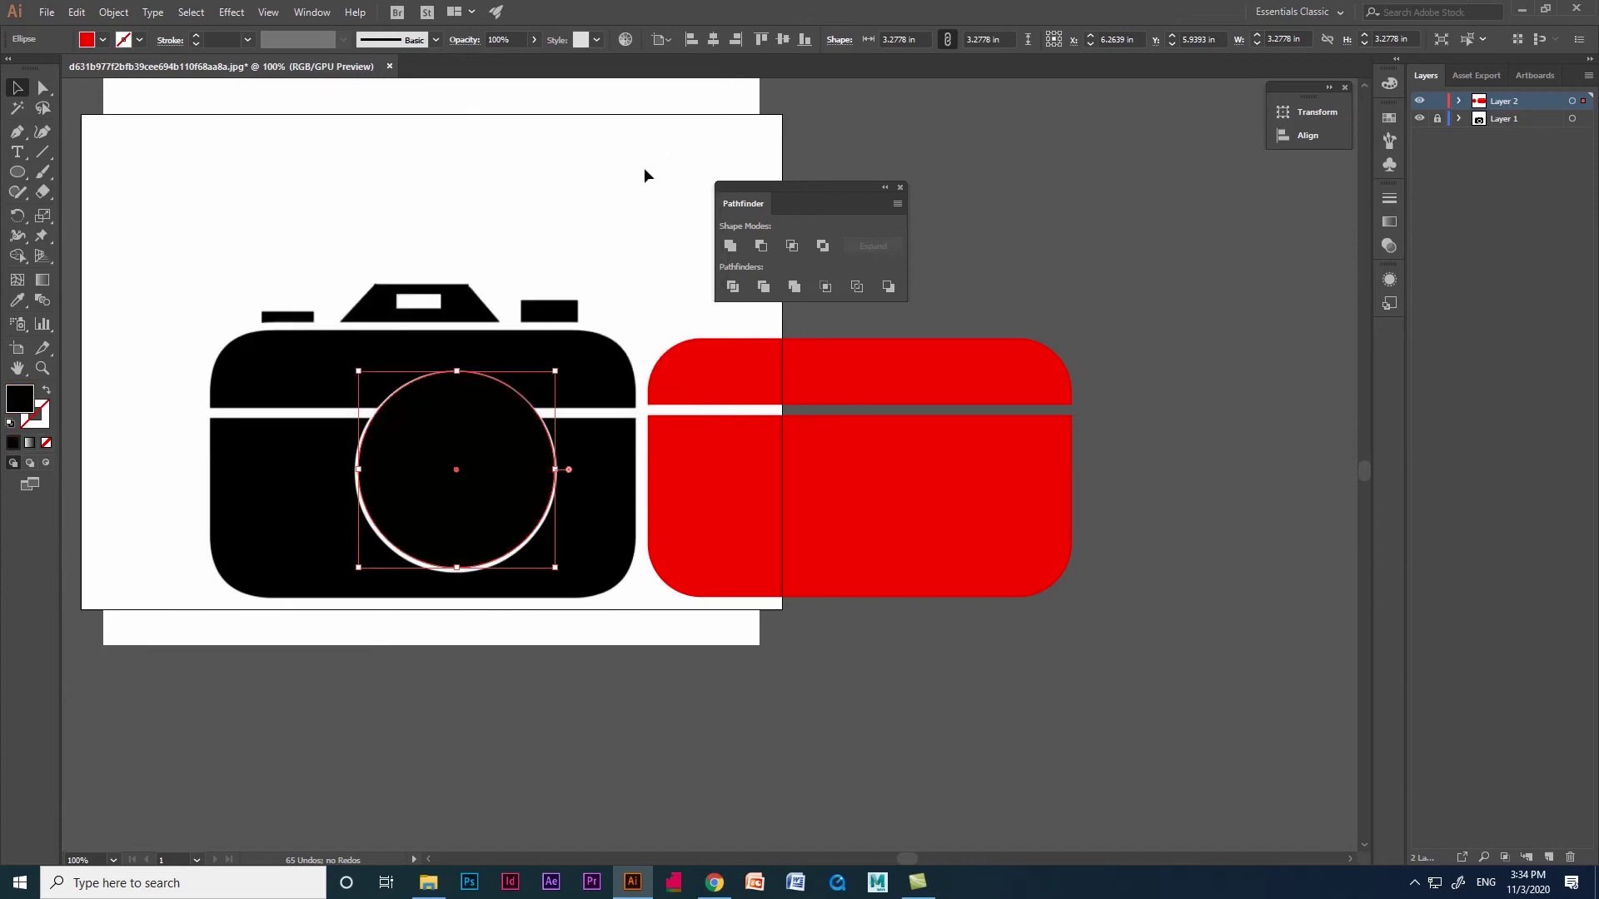
- Move the black circle onto the red body and combine it with both body pieces using Pathfinder Exclude
left_click_drag(508, 447, 956, 457)
left_click(1085, 390)
left_click_drag(1002, 599, 962, 666)
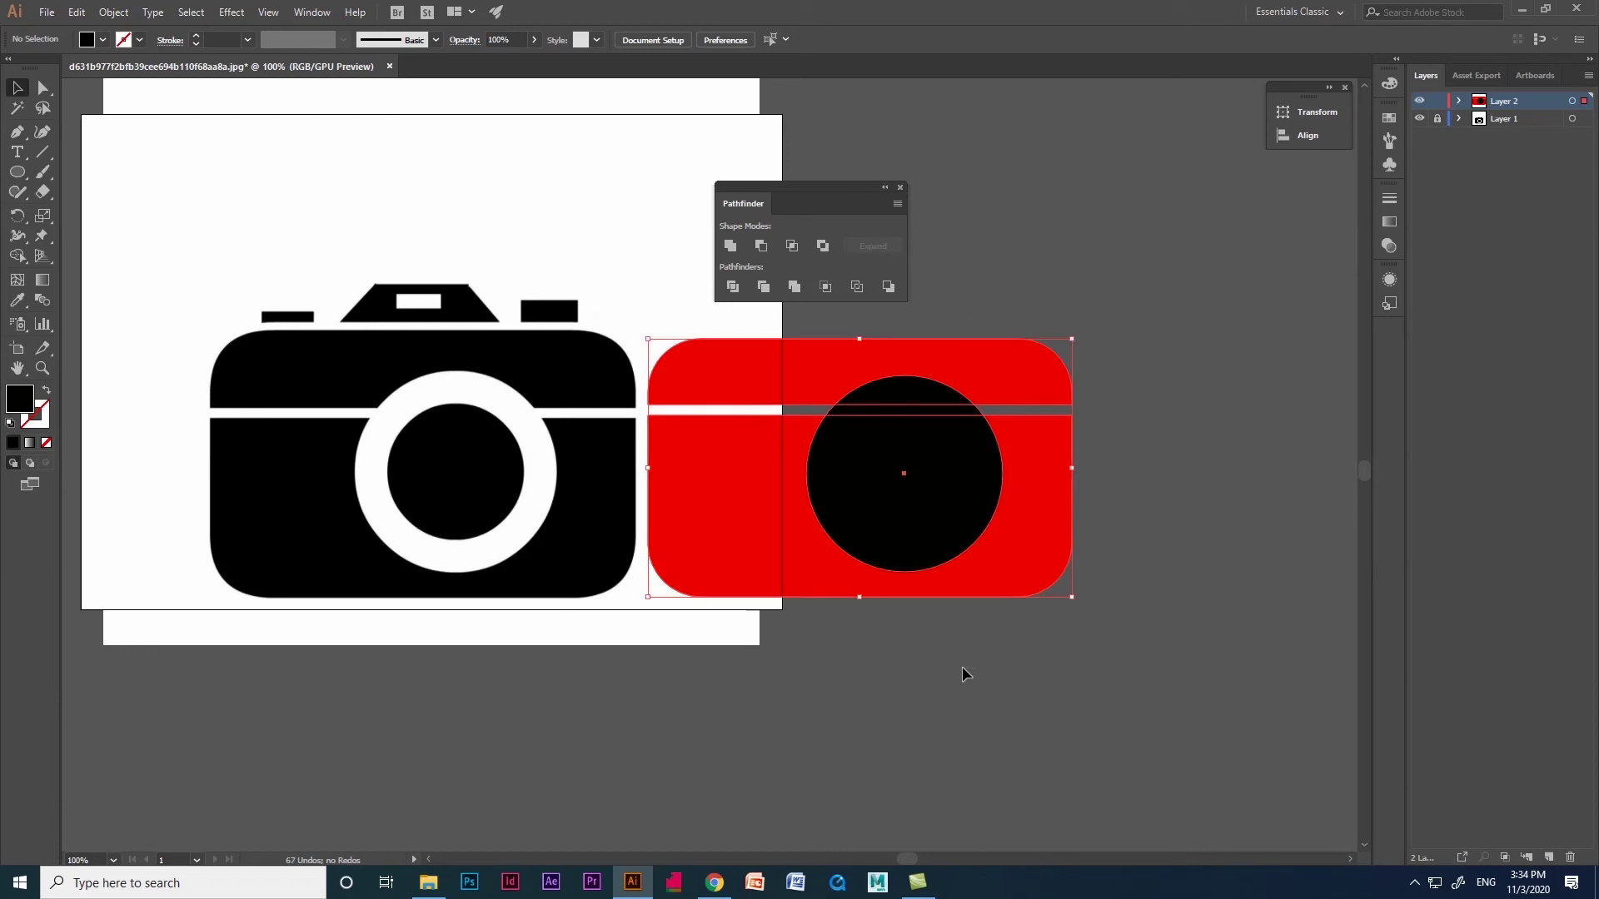
left_click(822, 247)
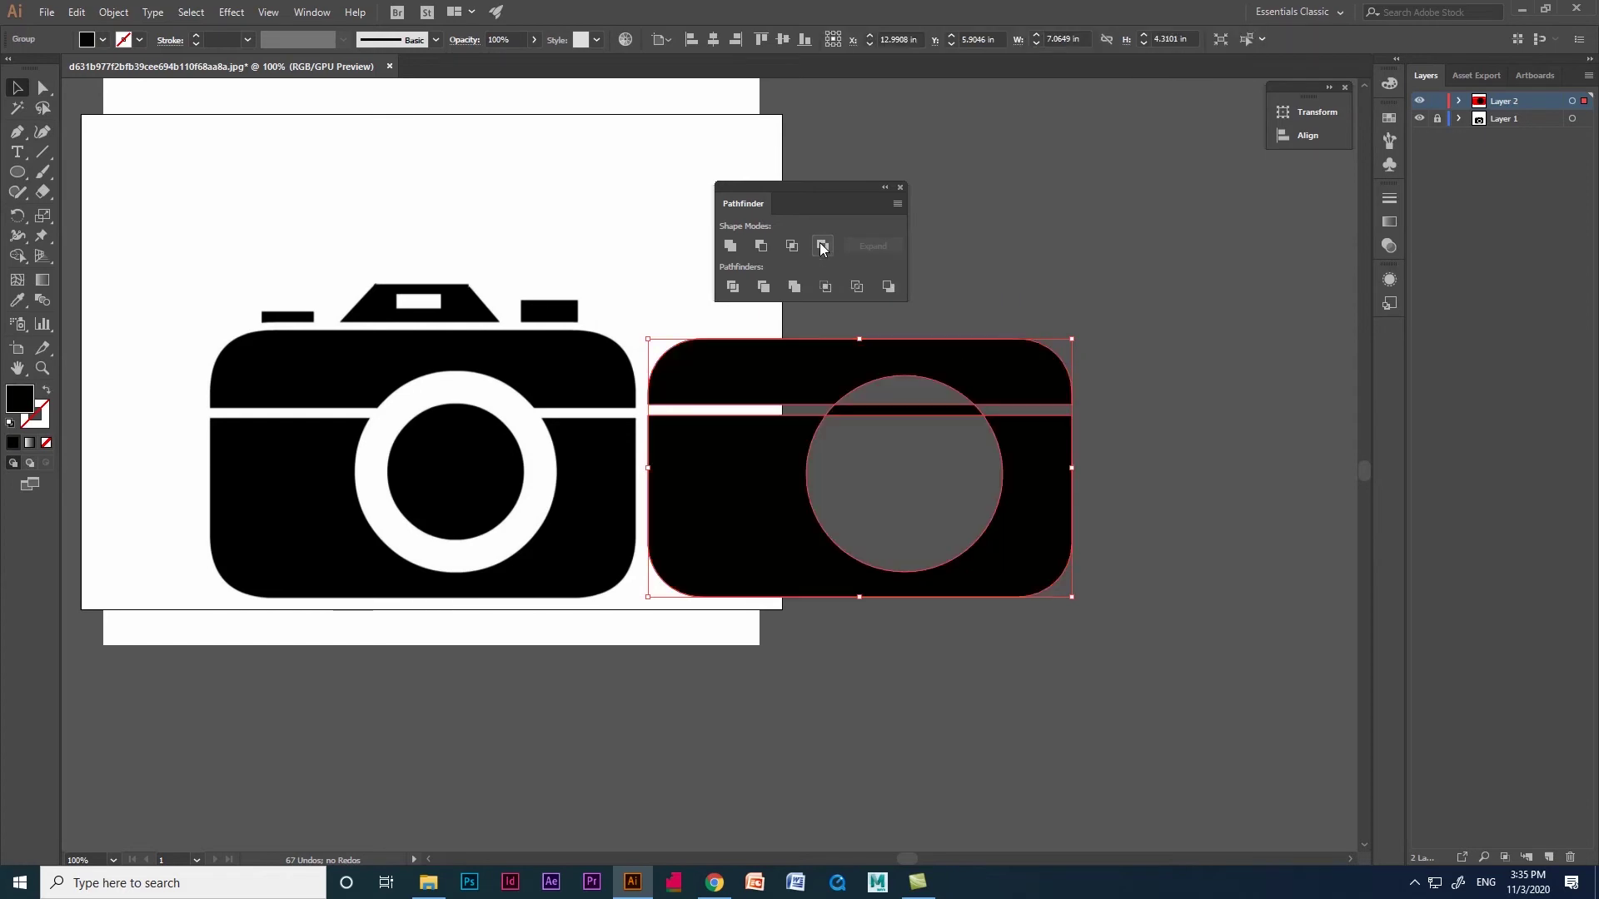
left_click(17, 255)
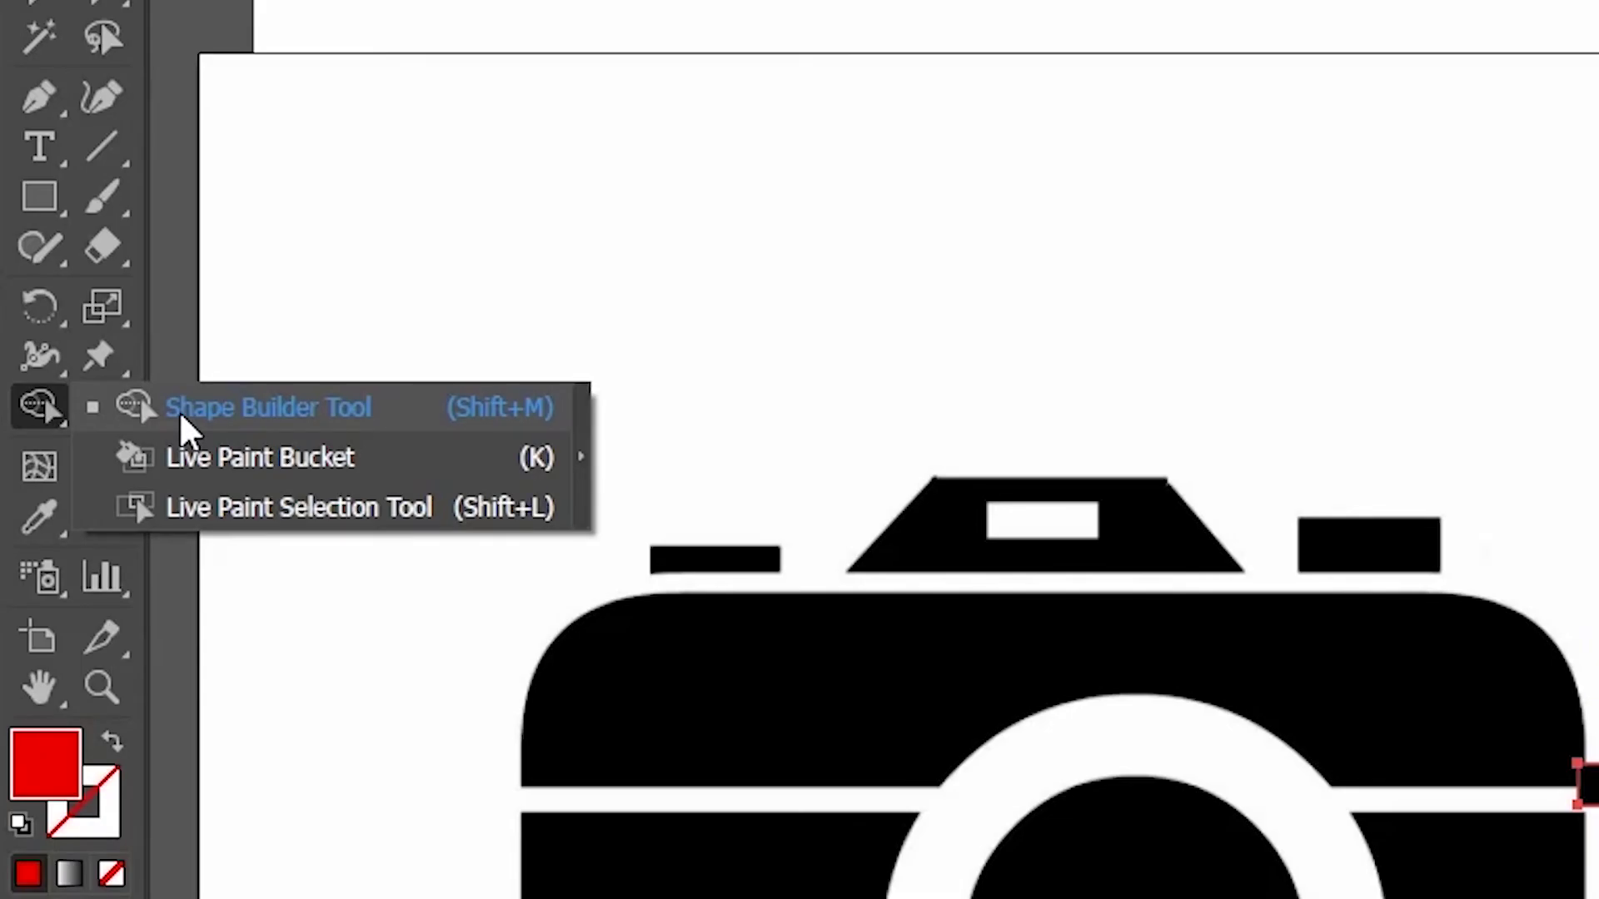
left_click(194, 406)
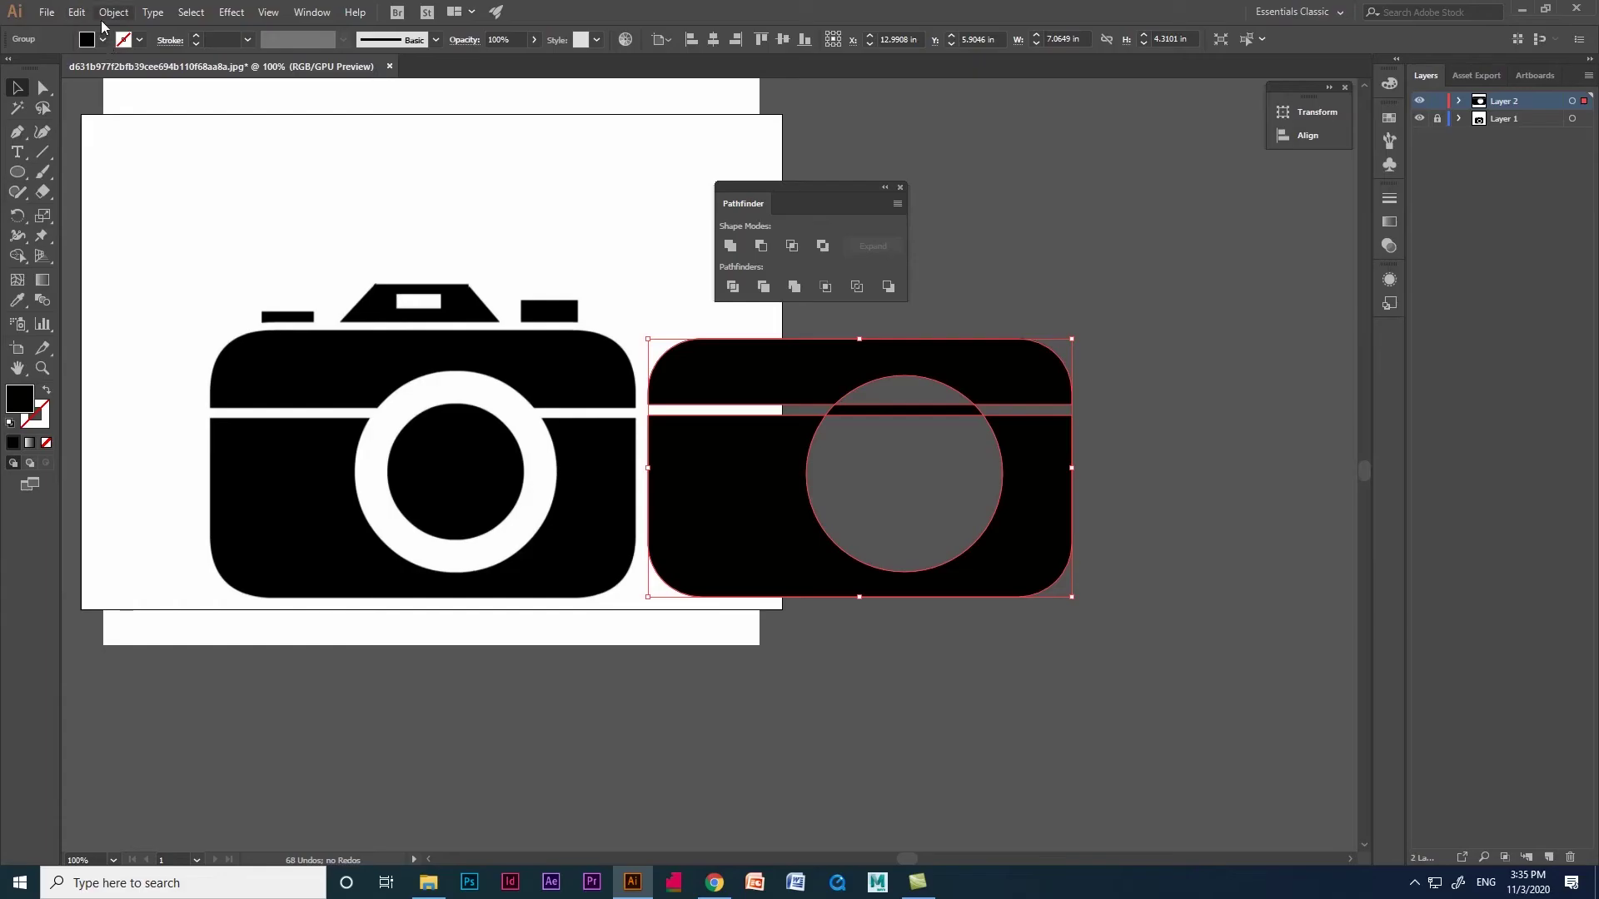
- Ungroup the excluded body shapes and delete the leftover black sliver inside the lens opening
left_click(108, 15)
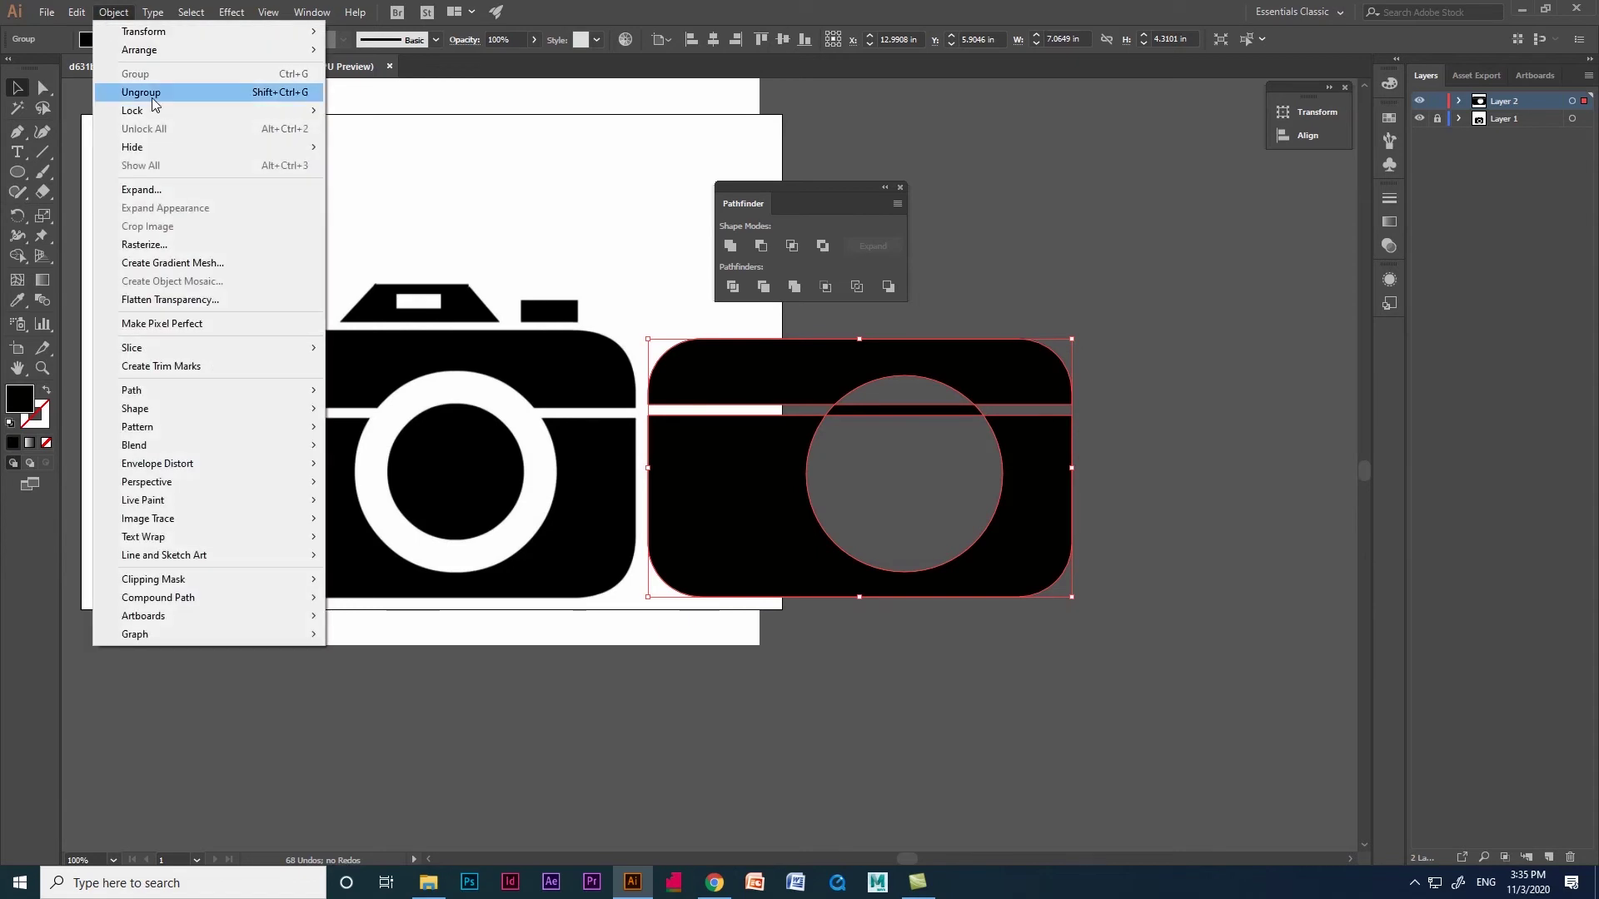
left_click(140, 93)
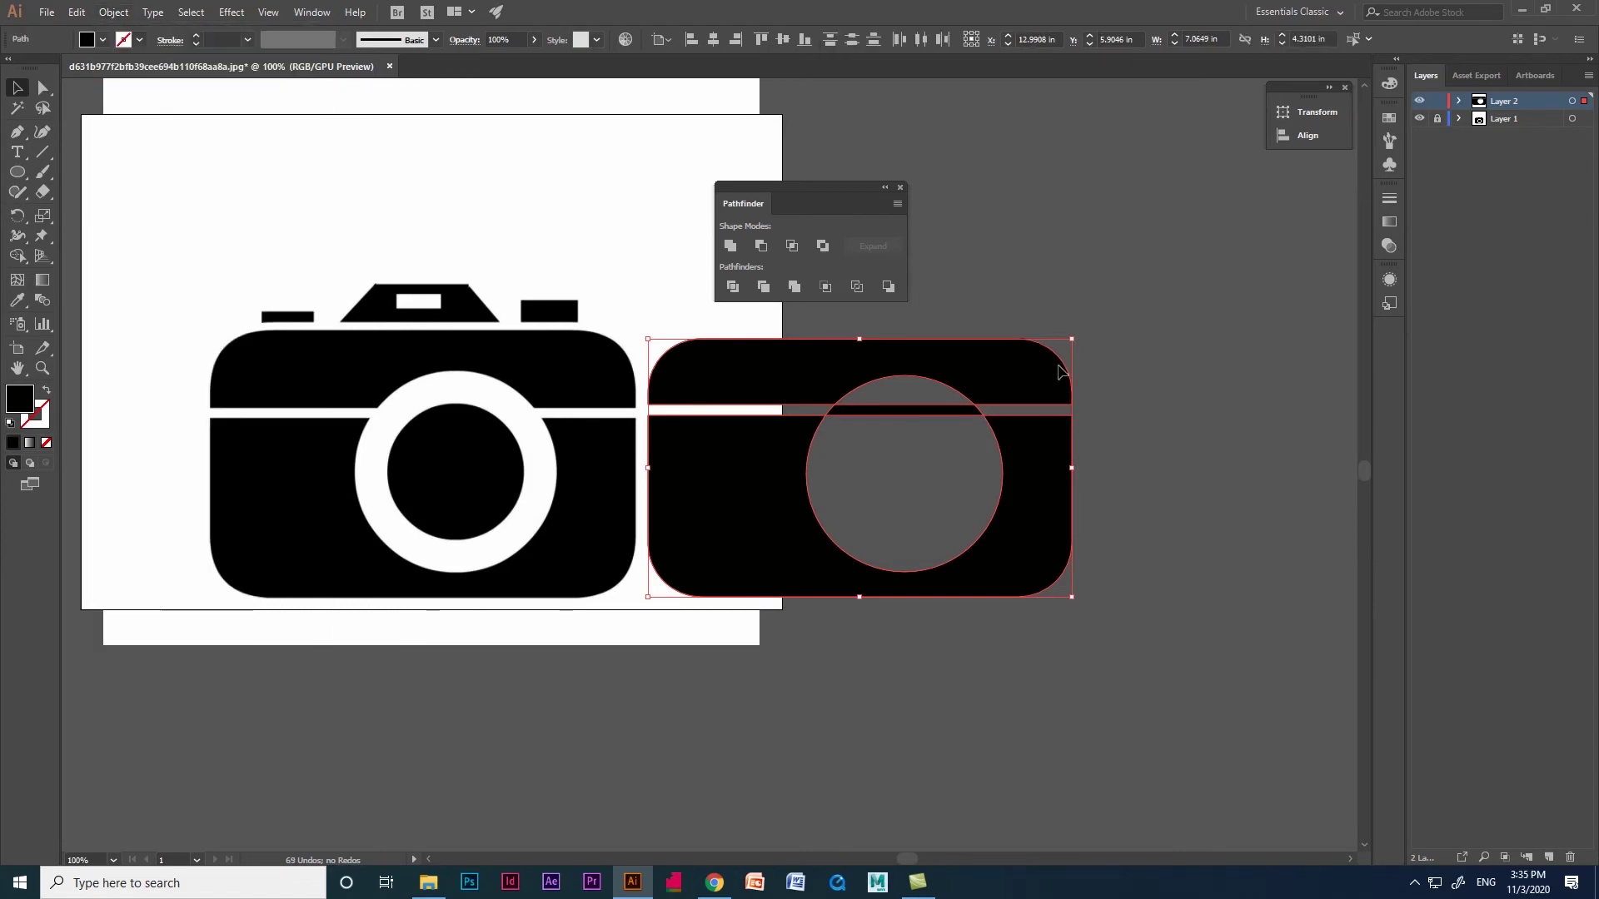
left_click(1198, 455)
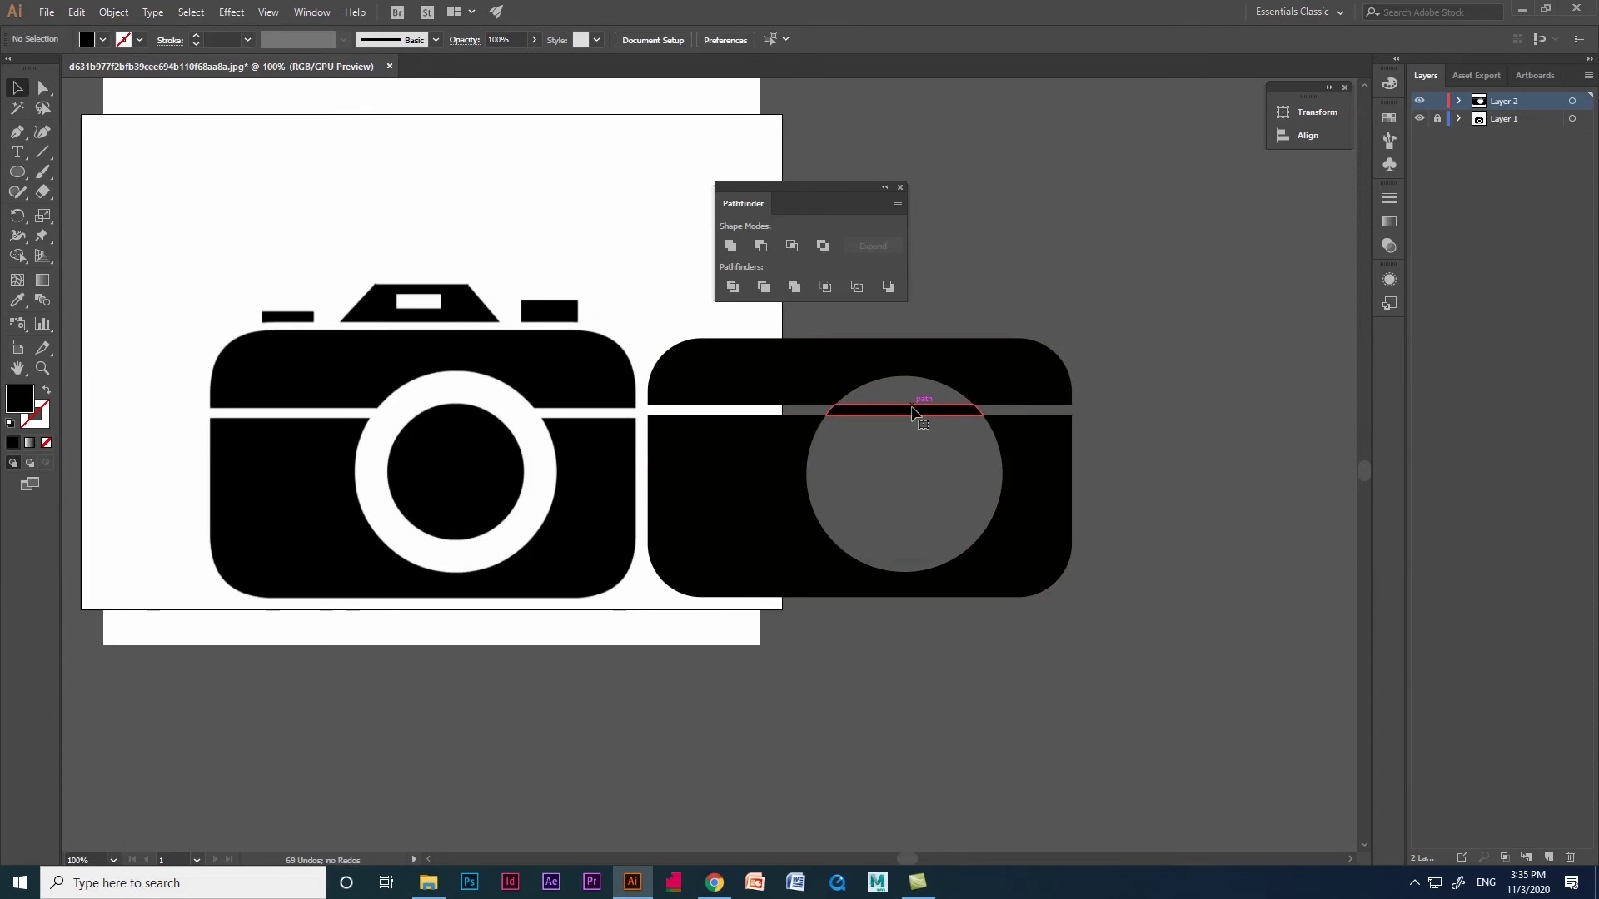
left_click(913, 410)
key("Delete")
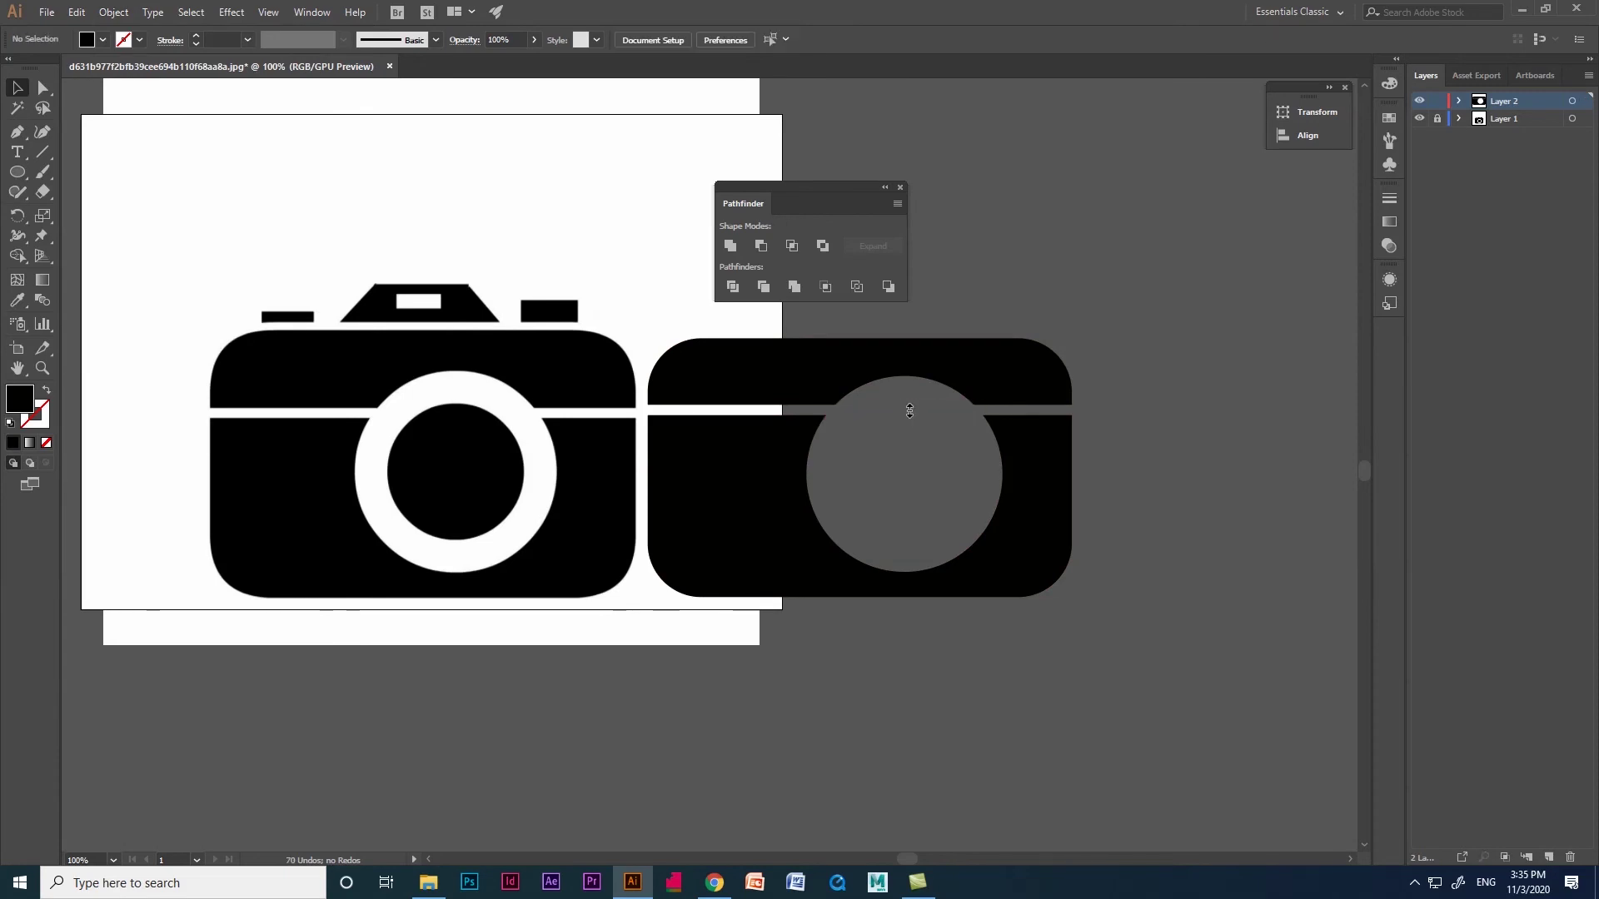
- Draw a black circle matching the reference's inner lens and place it inside the new body's lens opening
left_click(15, 175)
left_click(78, 213)
left_click_drag(414, 433, 932, 487)
key("v")
left_click(1086, 575)
- Draw a rectangle over the reference's viewfinder housing and spread its lower corners outward into a trapezoid
left_click_drag(17, 172, 83, 172)
left_click_drag(374, 285, 466, 321)
left_click_drag(42, 88, 100, 99)
left_click_drag(375, 322, 343, 321)
left_click_drag(471, 321, 497, 232)
left_click(16, 87)
- Draw a small rectangle for the window inside the viewfinder housing and change its fill colour
left_click_drag(20, 176, 99, 182)
mouse_move(395, 295)
left_mouse_down()
mouse_move(442, 310)
mouse_move(505, 229)
left_mouse_up()
left_click(17, 87)
double_click(24, 397)
left_click(432, 179)
left_click(626, 148)
- Place the viewfinder housing and its window above the new camera body and cut the window out with Exclude
key("ctrl+shift+a")
left_click_drag(589, 194, 833, 319)
left_click(822, 246)
left_click(488, 232)
- Fill the viewfinder housing with blue and move the Pathfinder panel up out of the way
double_click(17, 400)
left_click(439, 289)
left_click(500, 217)
left_click(452, 166)
left_click(657, 150)
left_click_drag(806, 188, 790, 114)
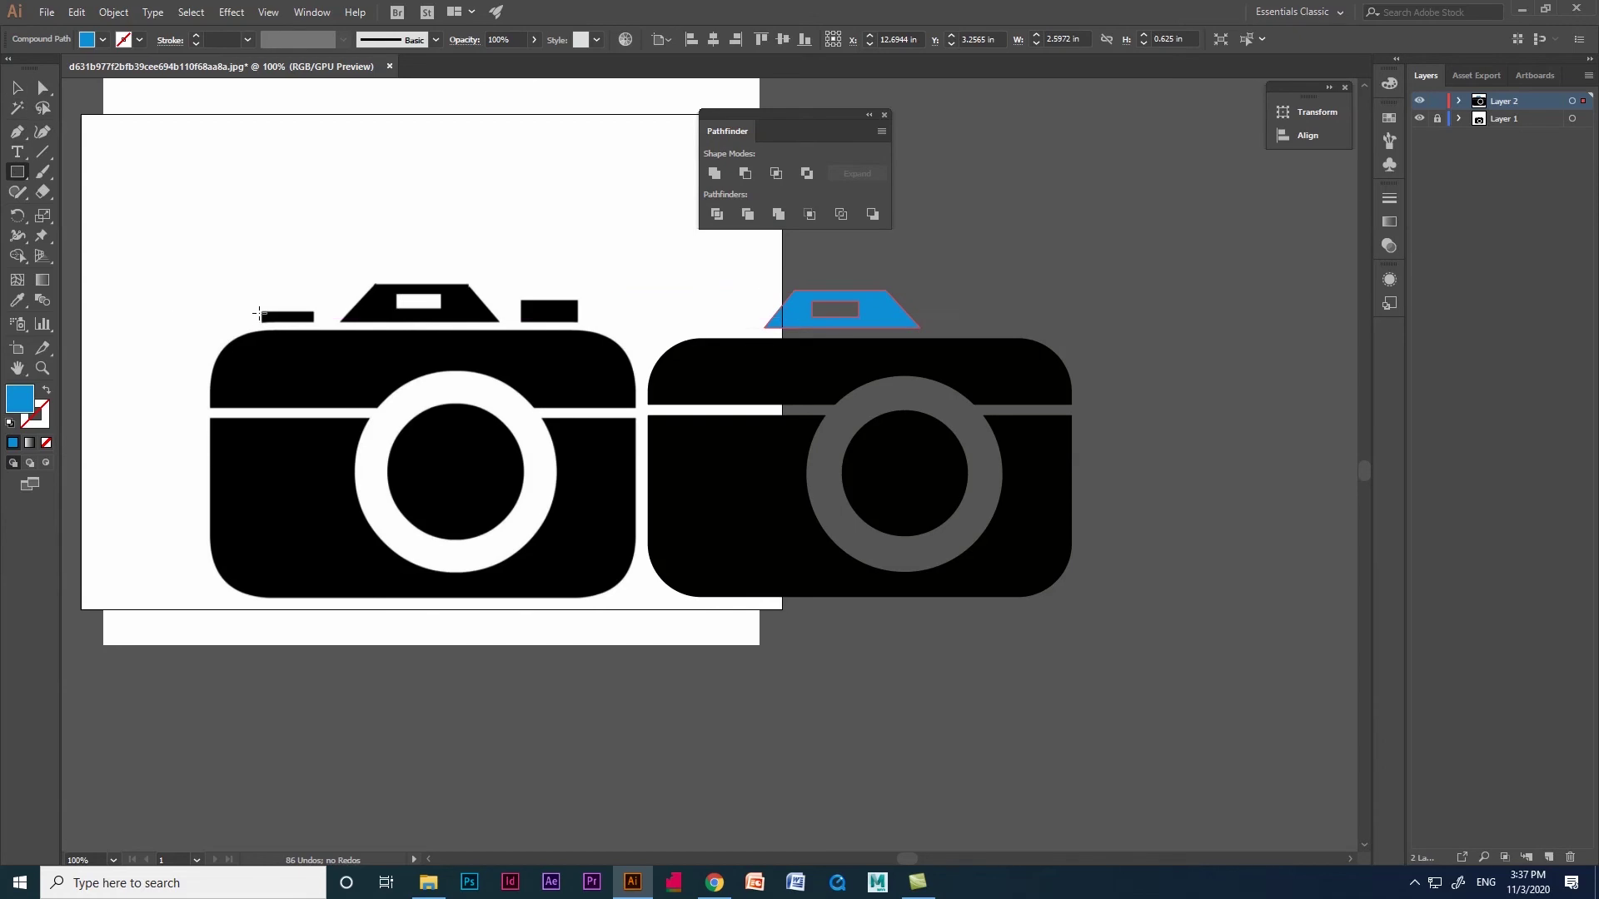
- Draw rectangles over the two small blocks on top of the reference camera and move them above the new body
left_click(292, 317)
left_click_drag(308, 321, 569, 321)
left_click_drag(571, 321, 579, 321)
left_click_drag(549, 313, 987, 313)
left_click(295, 315, "shift")
left_click(1095, 378)
left_click(973, 312)
left_click(828, 578)
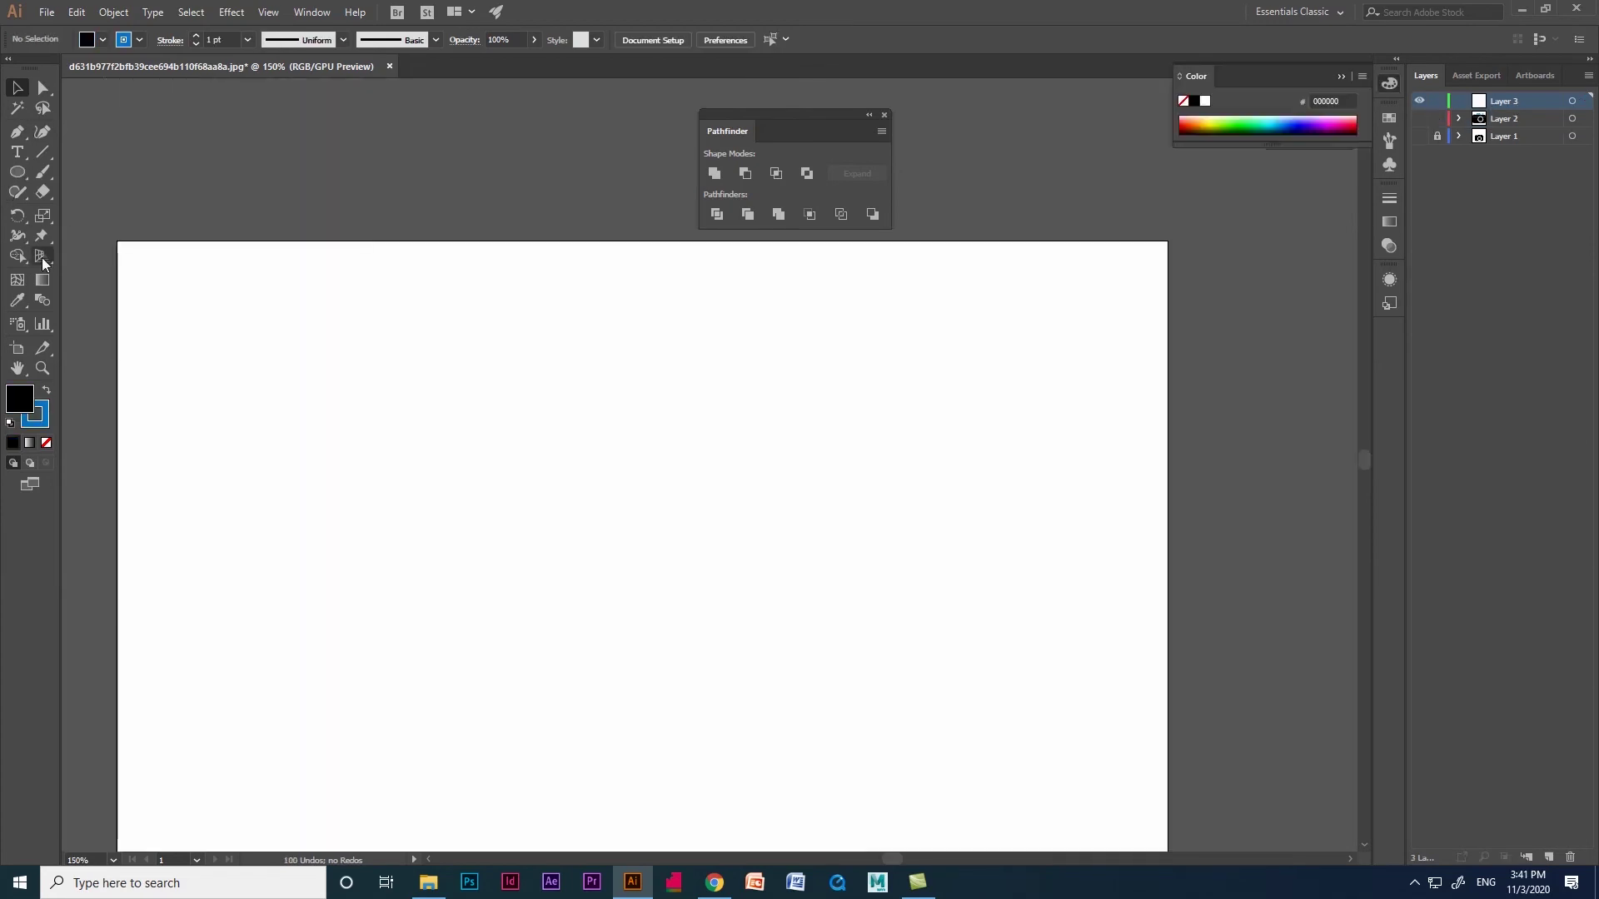
- Draw a circle about 2.03 in across on the blank artboard and swap its colours to a blue fill with black stroke
left_click(16, 172)
left_click(92, 211)
left_click_drag(282, 380, 463, 561)
left_click(16, 90)
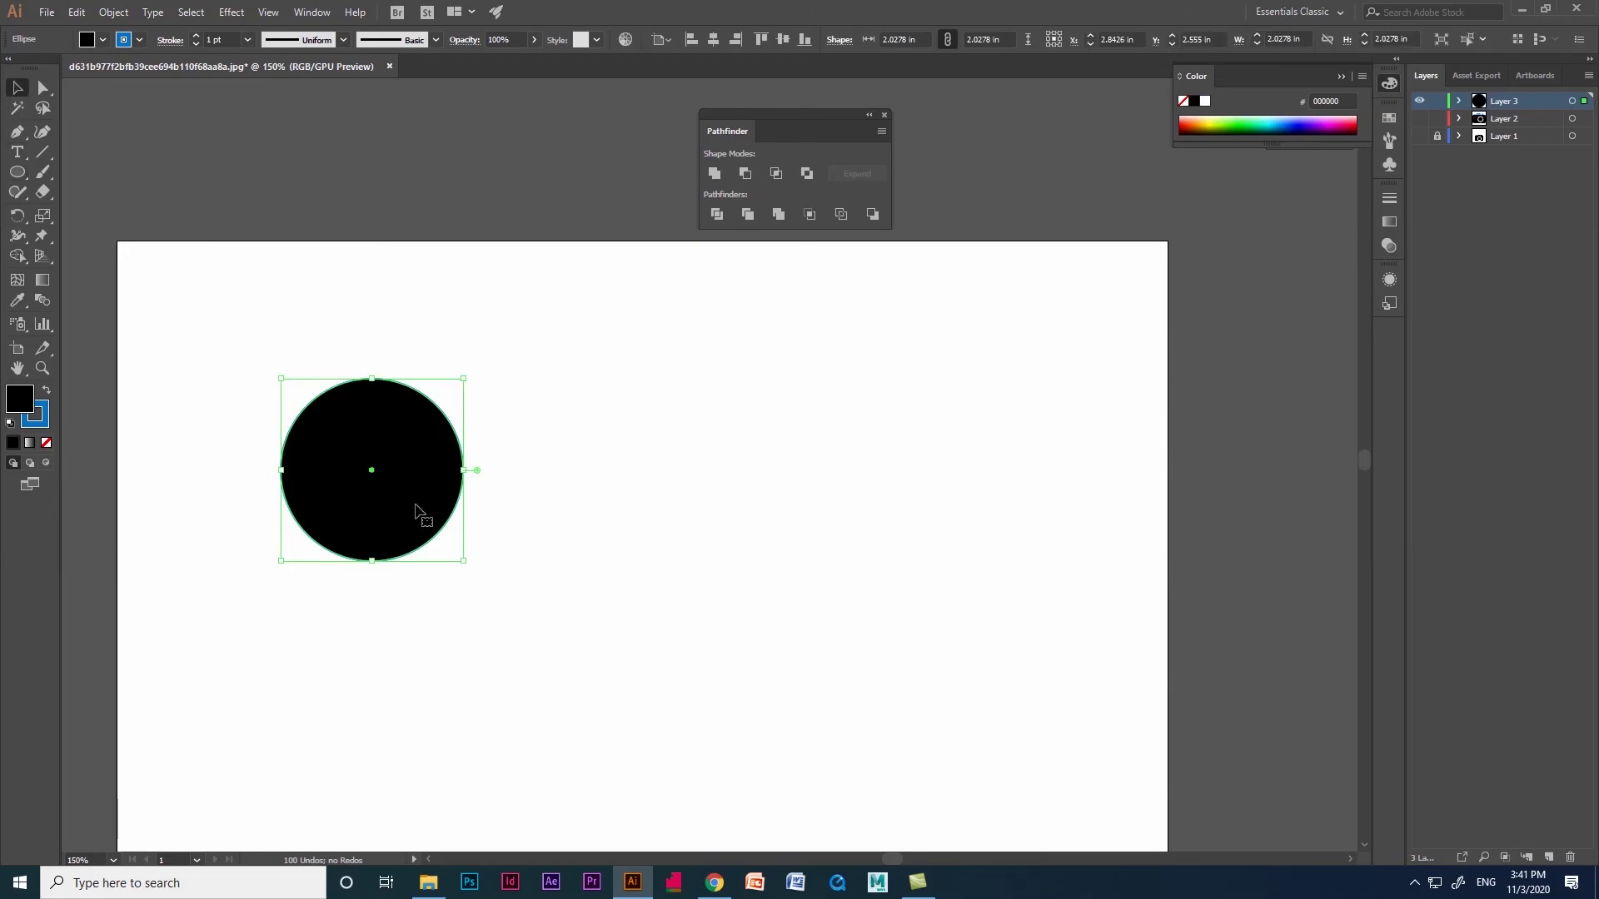
left_click(49, 390)
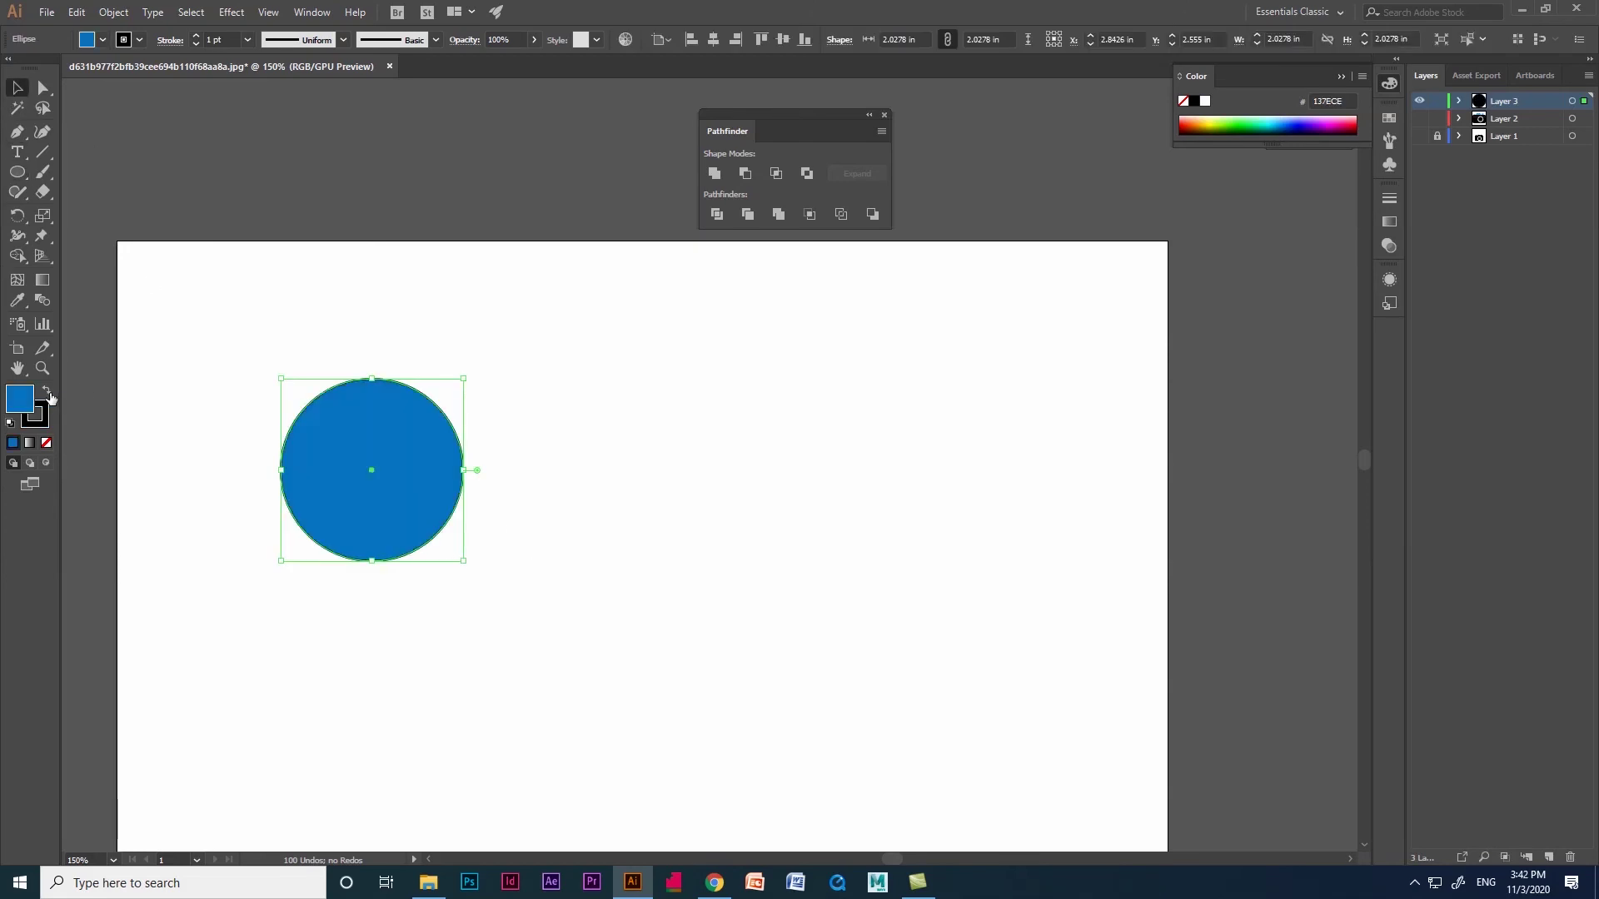
- Draw a black square about 2.51 in wide overlapping the circle's right side and set its stroke colour to 239DE8
left_click_drag(17, 172, 91, 167)
left_click_drag(521, 407, 680, 516)
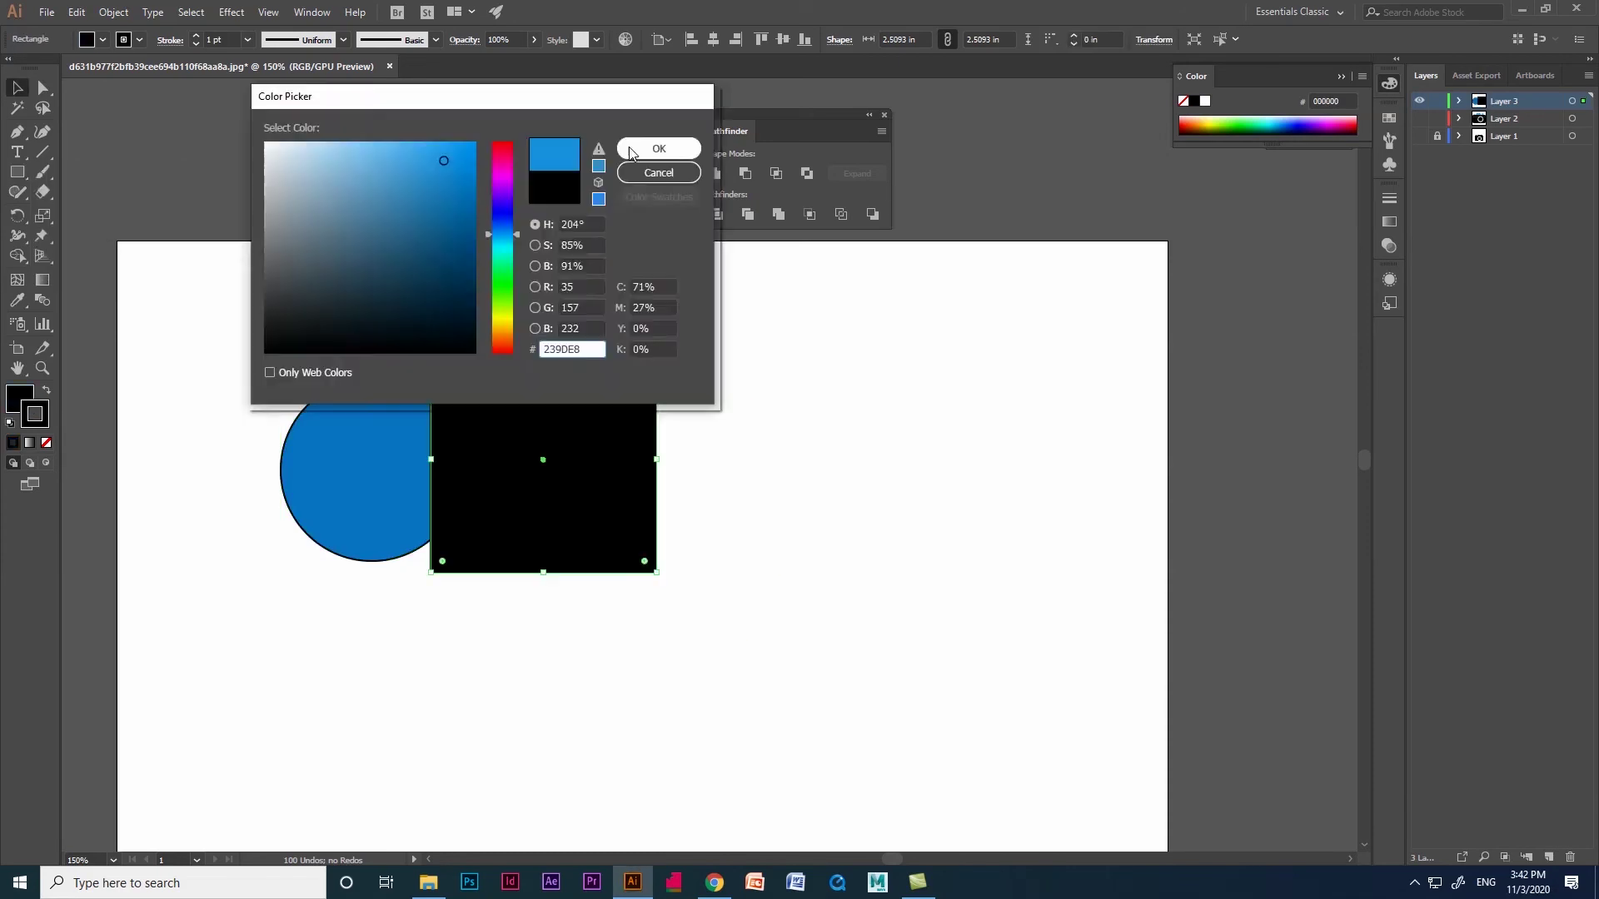
key("Return")
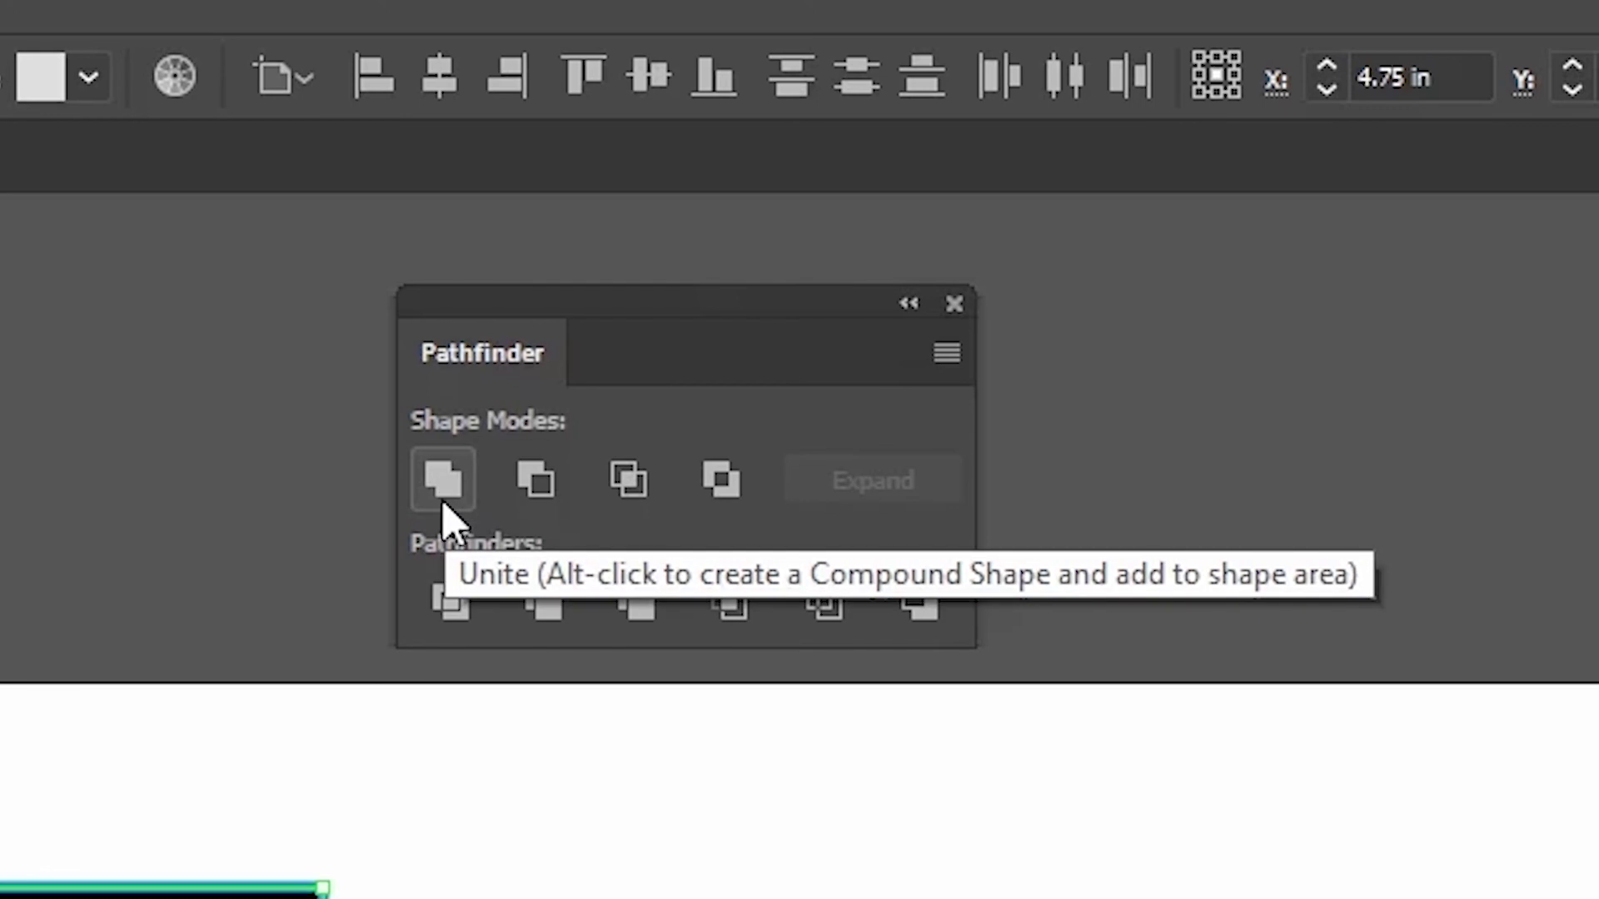
left_click(444, 504)
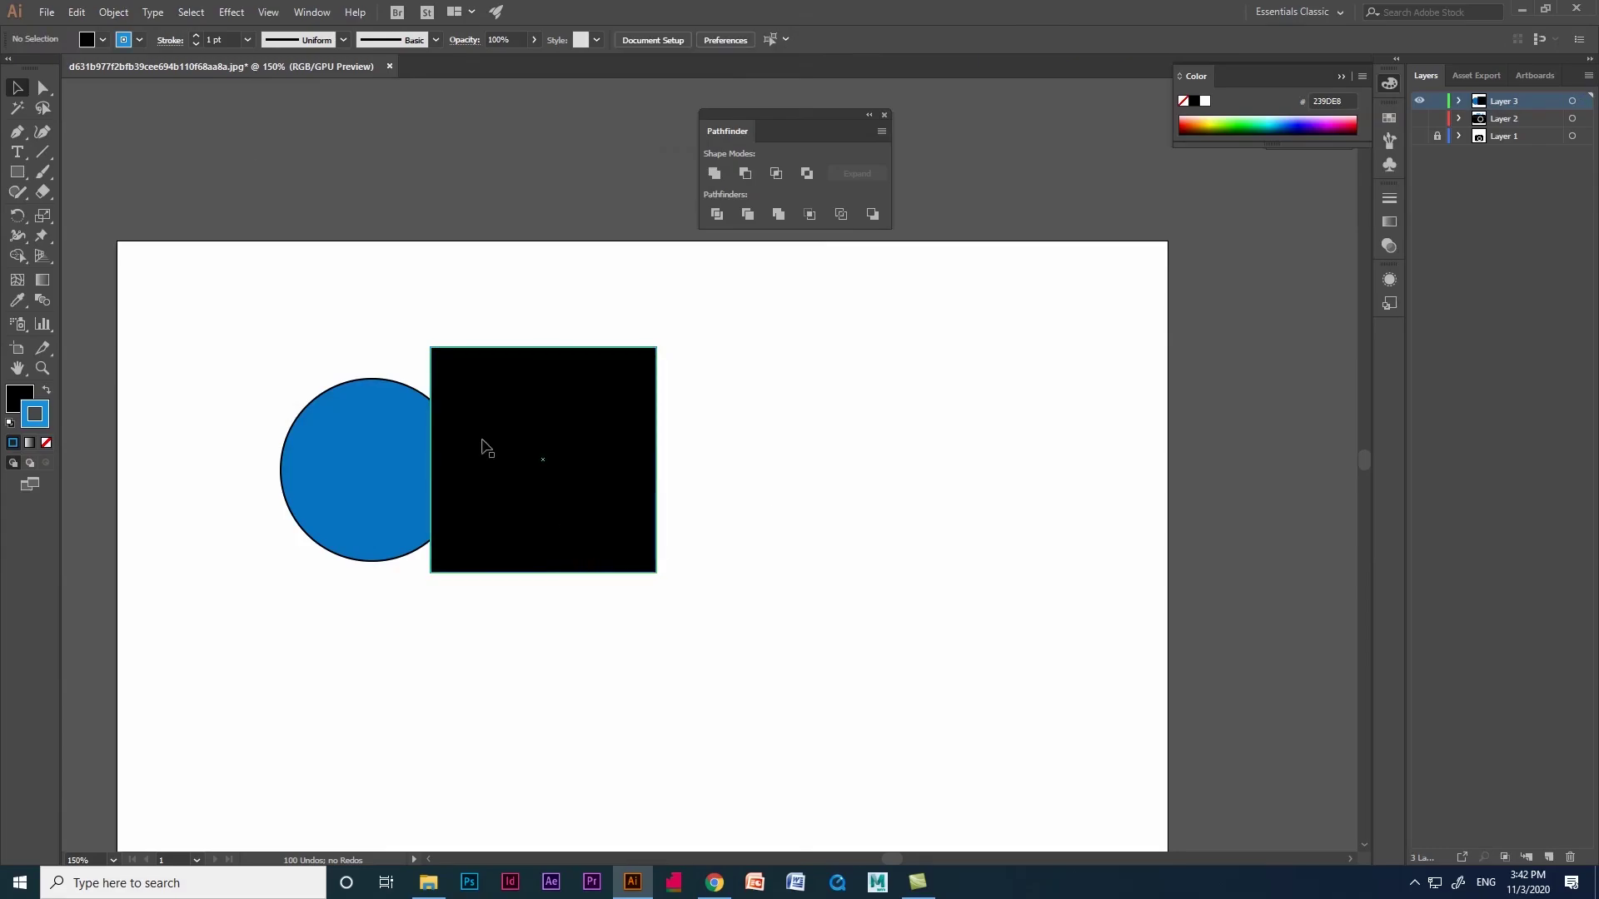
- Set the stroke weight of the square and the circle to 4 pt
left_click(435, 365)
left_click(247, 40)
left_click(282, 271)
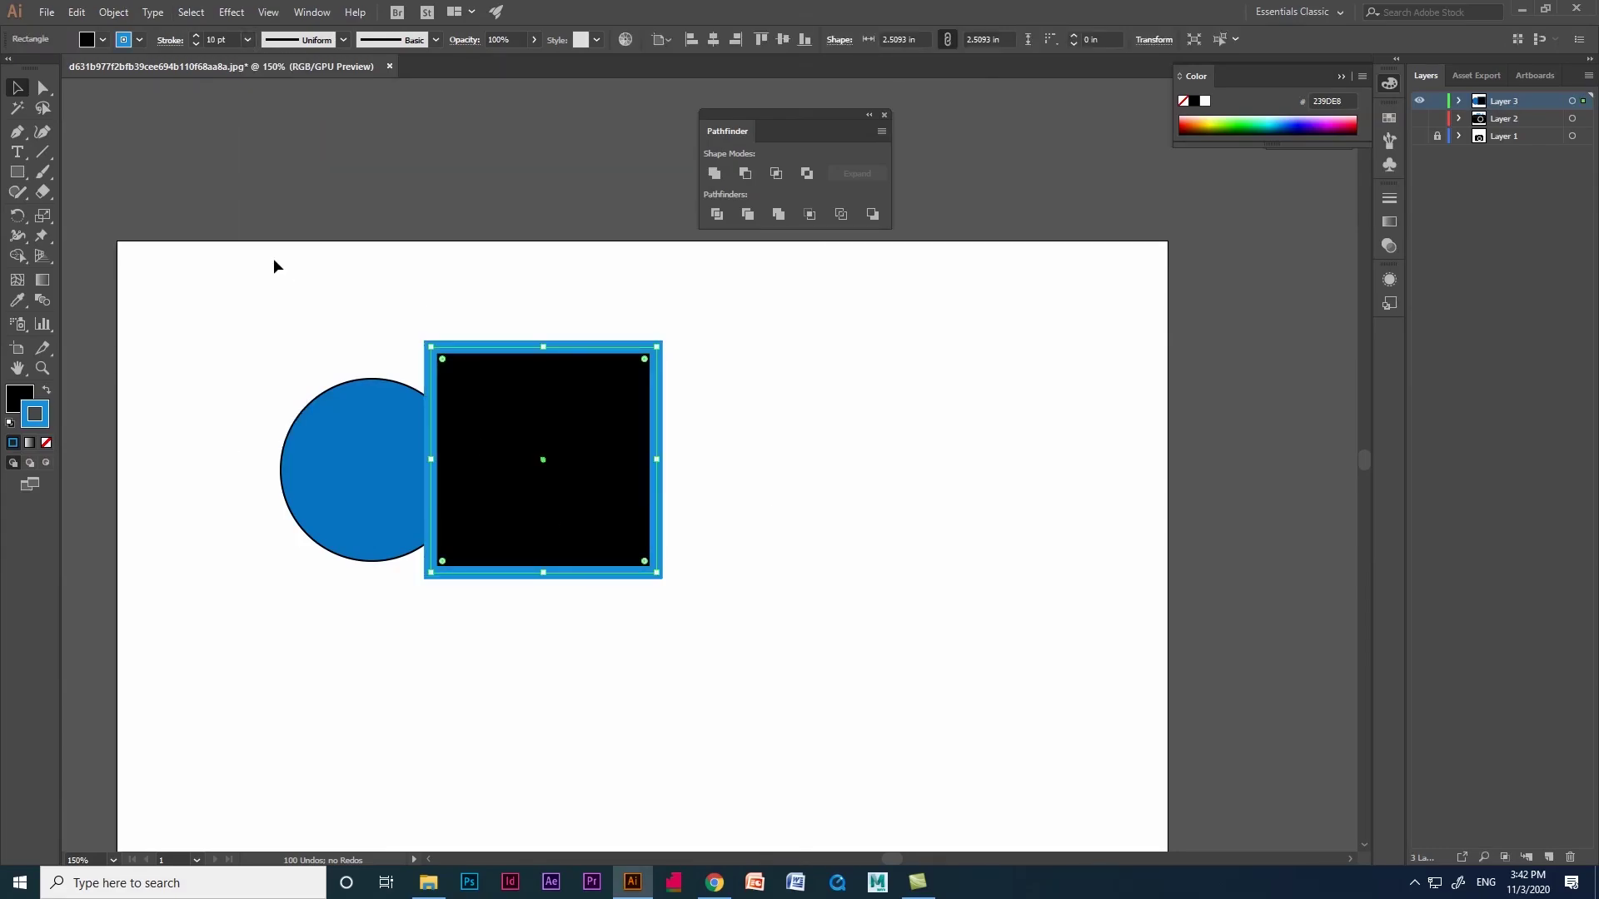
left_click(247, 40)
left_click(267, 167)
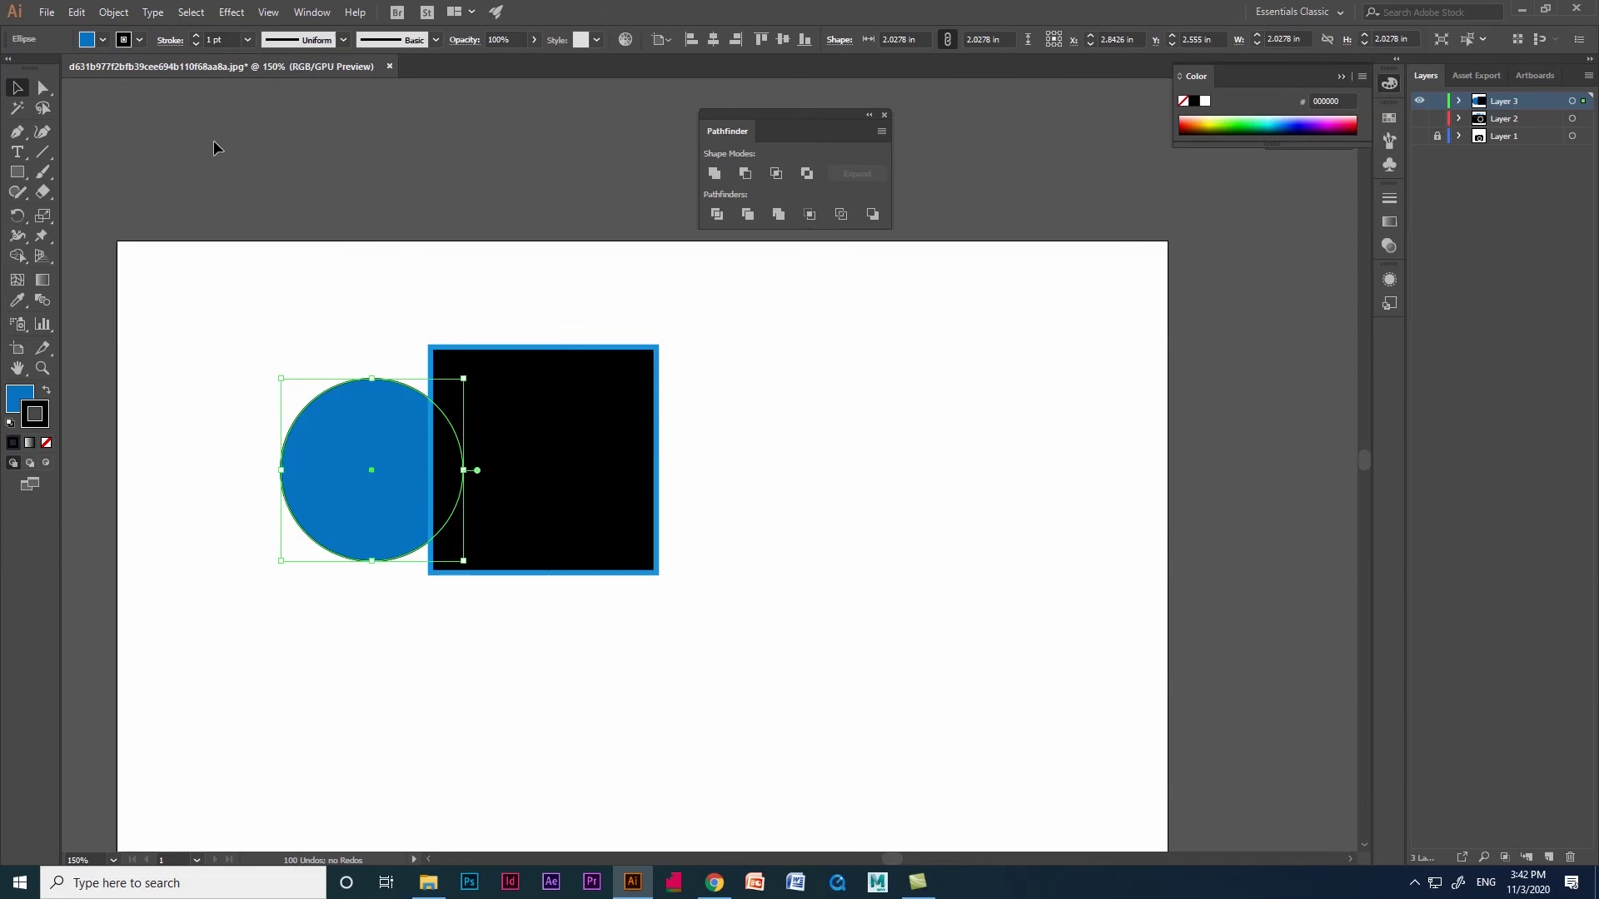
left_click(247, 40)
left_click(270, 166)
left_click(326, 285)
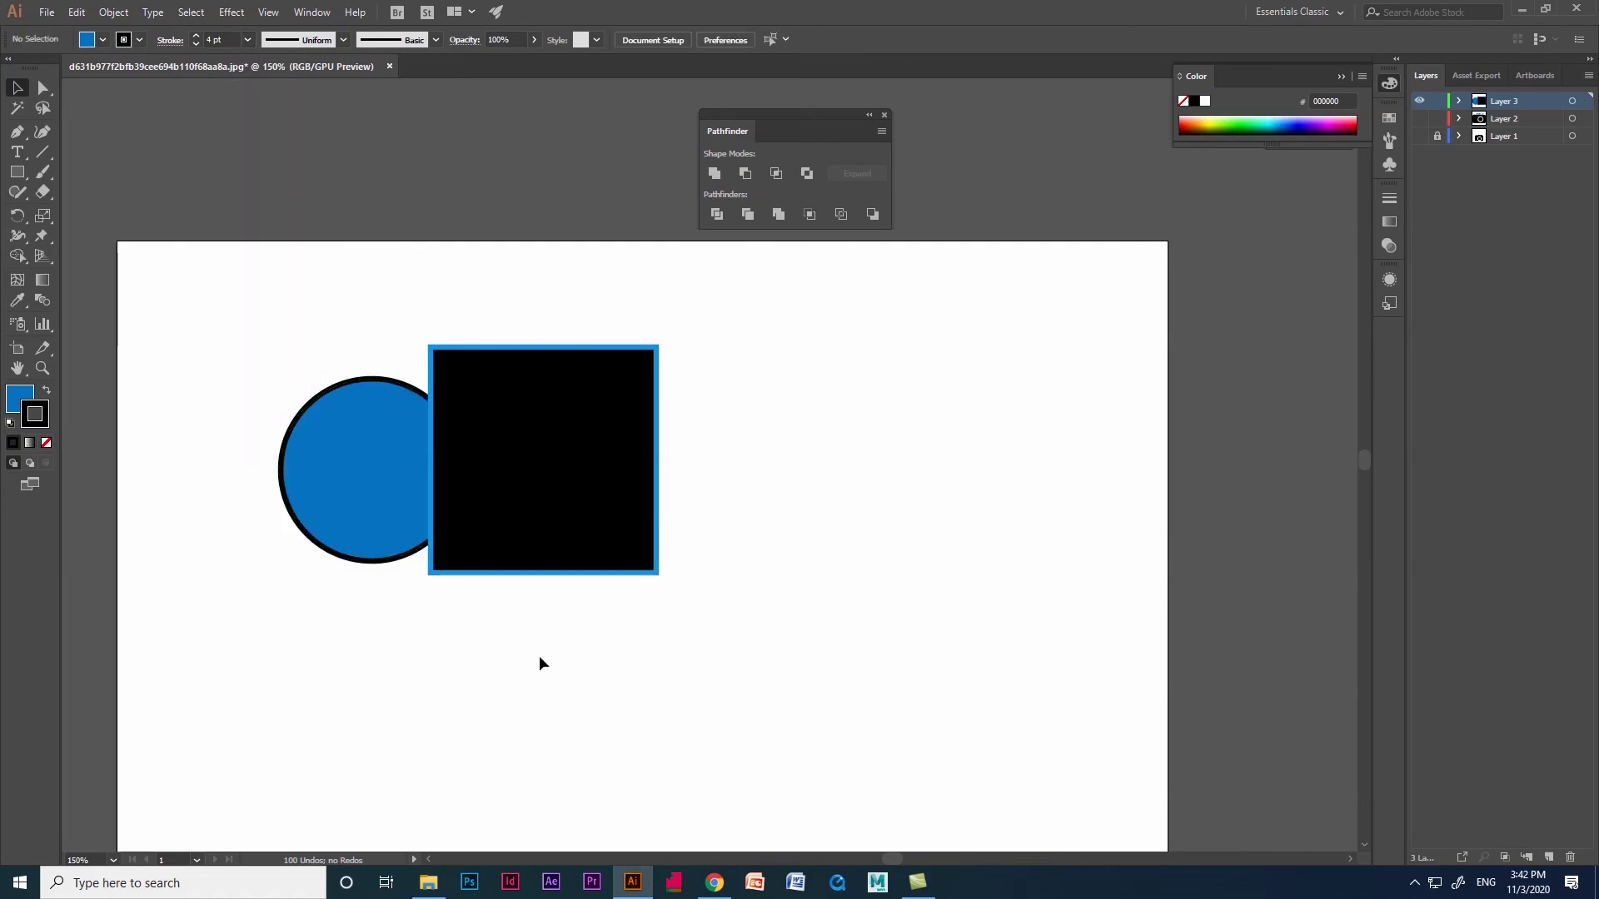
- Undo the last changes and place a duplicate of the circle-and-square pair directly below the original
key("ctrl+z")
key("ctrl+z")
key("ctrl+z")
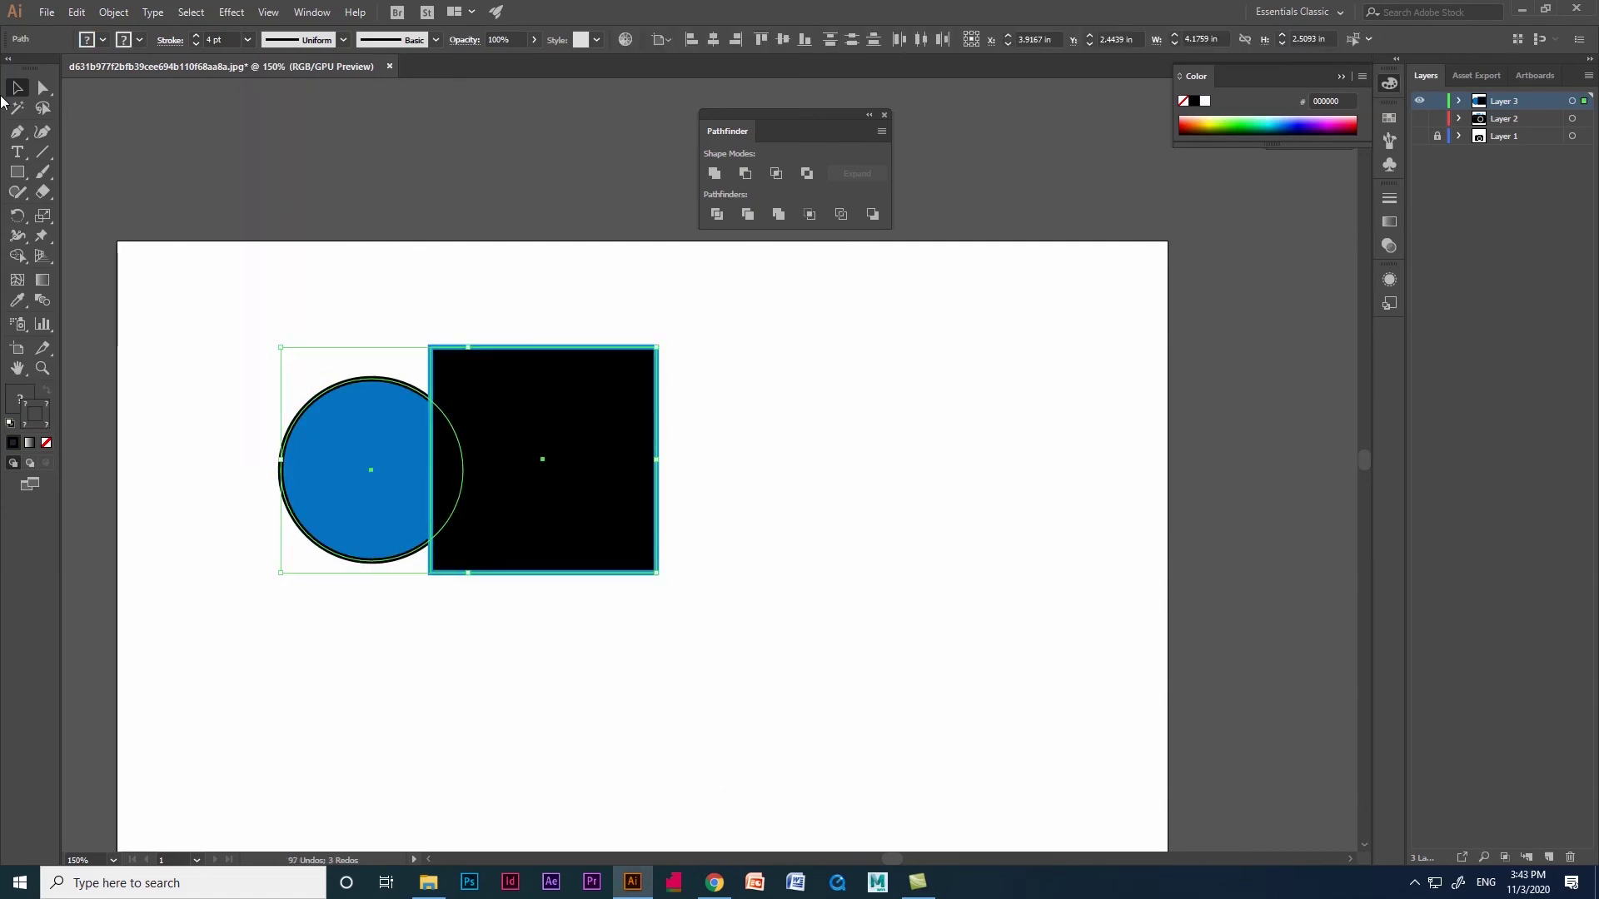
left_click_drag(503, 509, 525, 774)
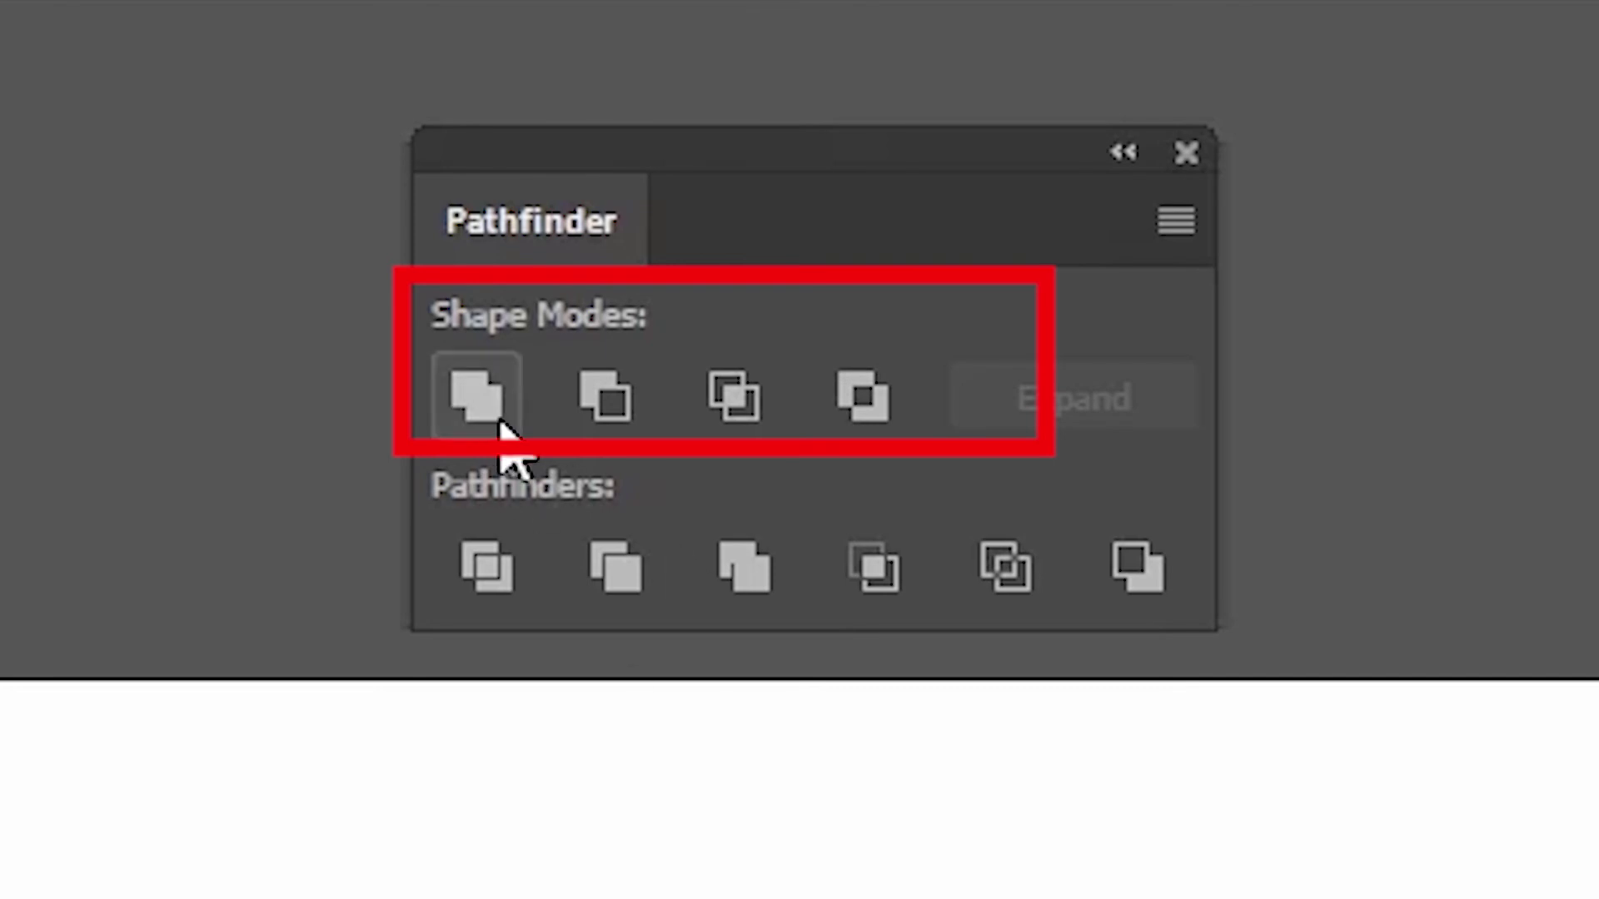
- Merge the upper circle and square into one shape with the Unite shape mode
left_click_drag(695, 302, 295, 558)
left_click(477, 396)
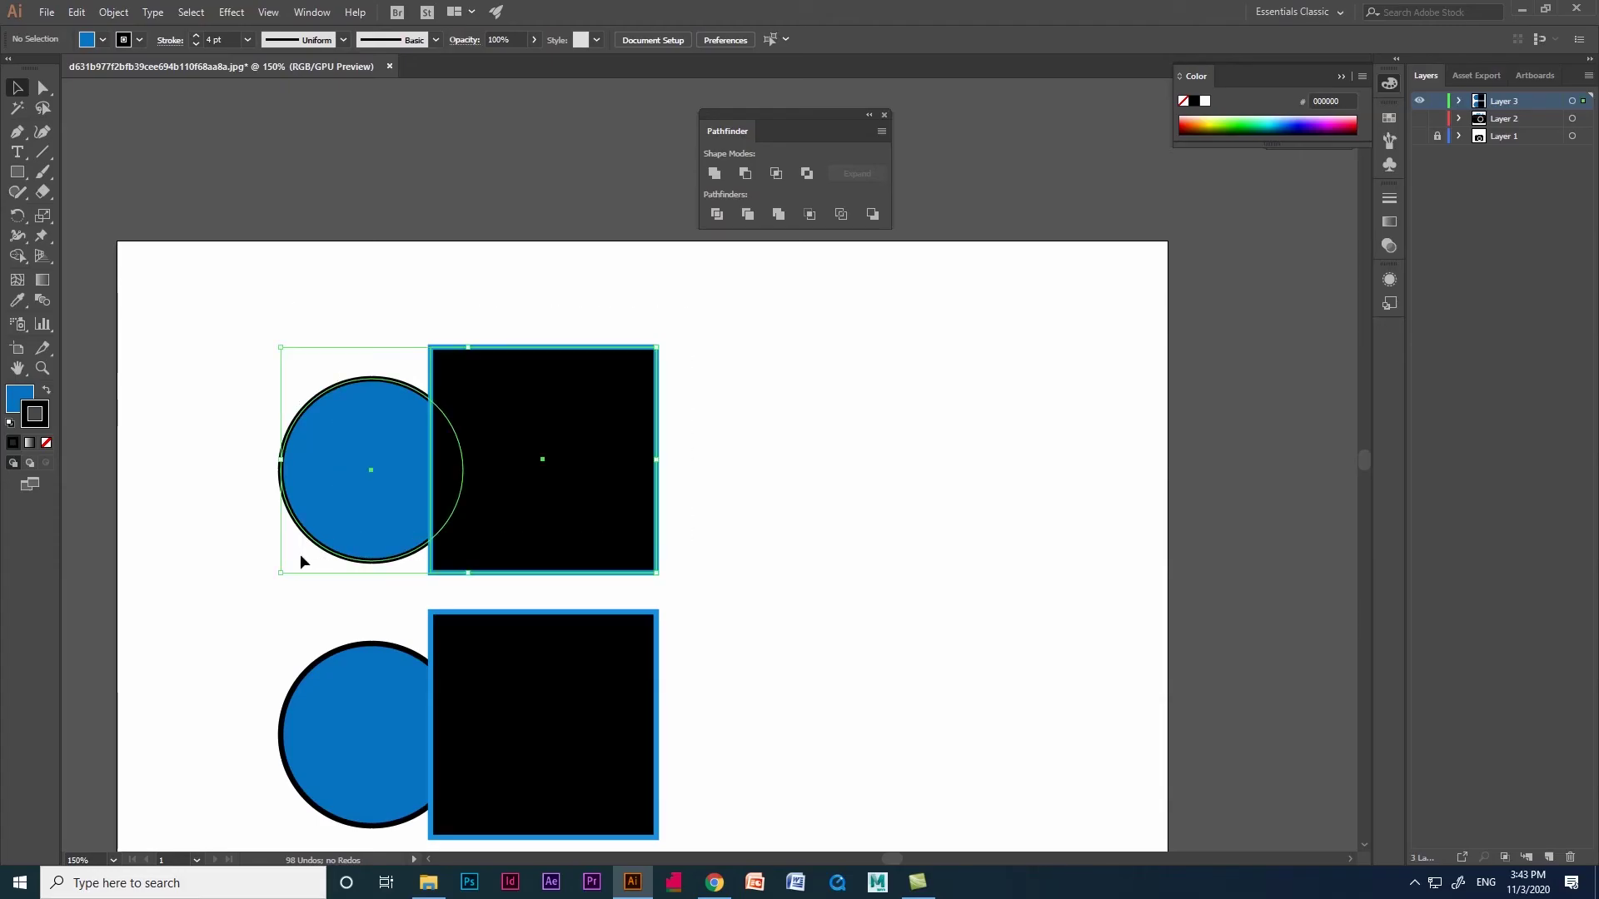
left_click(218, 339)
- Add the text "UNITE" above the merged shape and move it to the artboard's upper-left corner
left_click(17, 152)
left_click(384, 277)
type("UNITE")
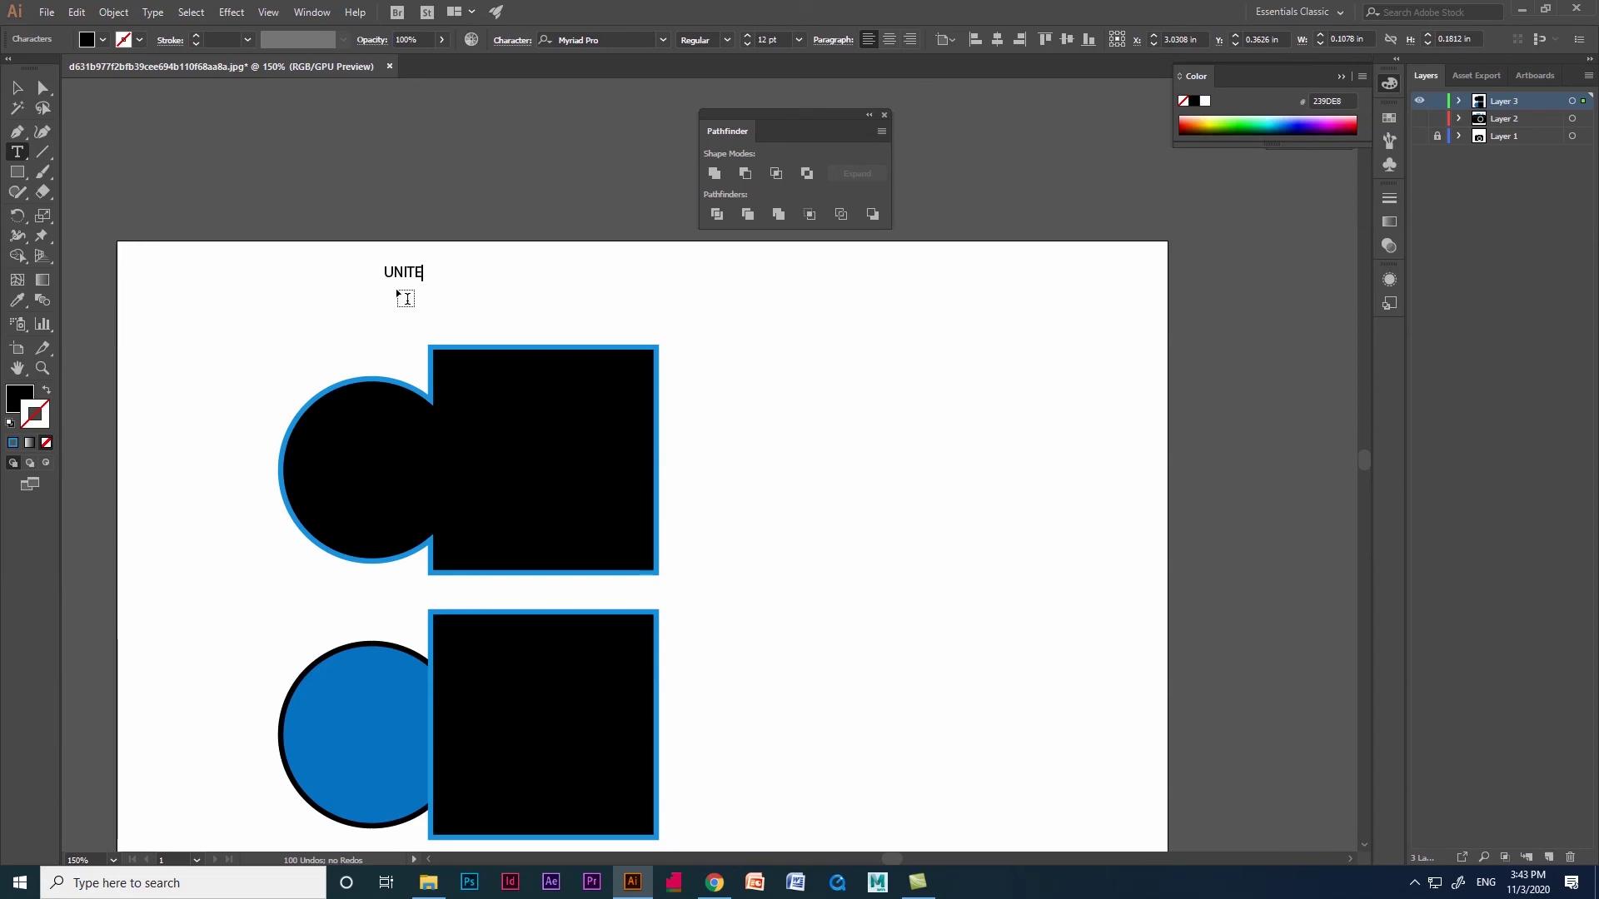
left_click(19, 88)
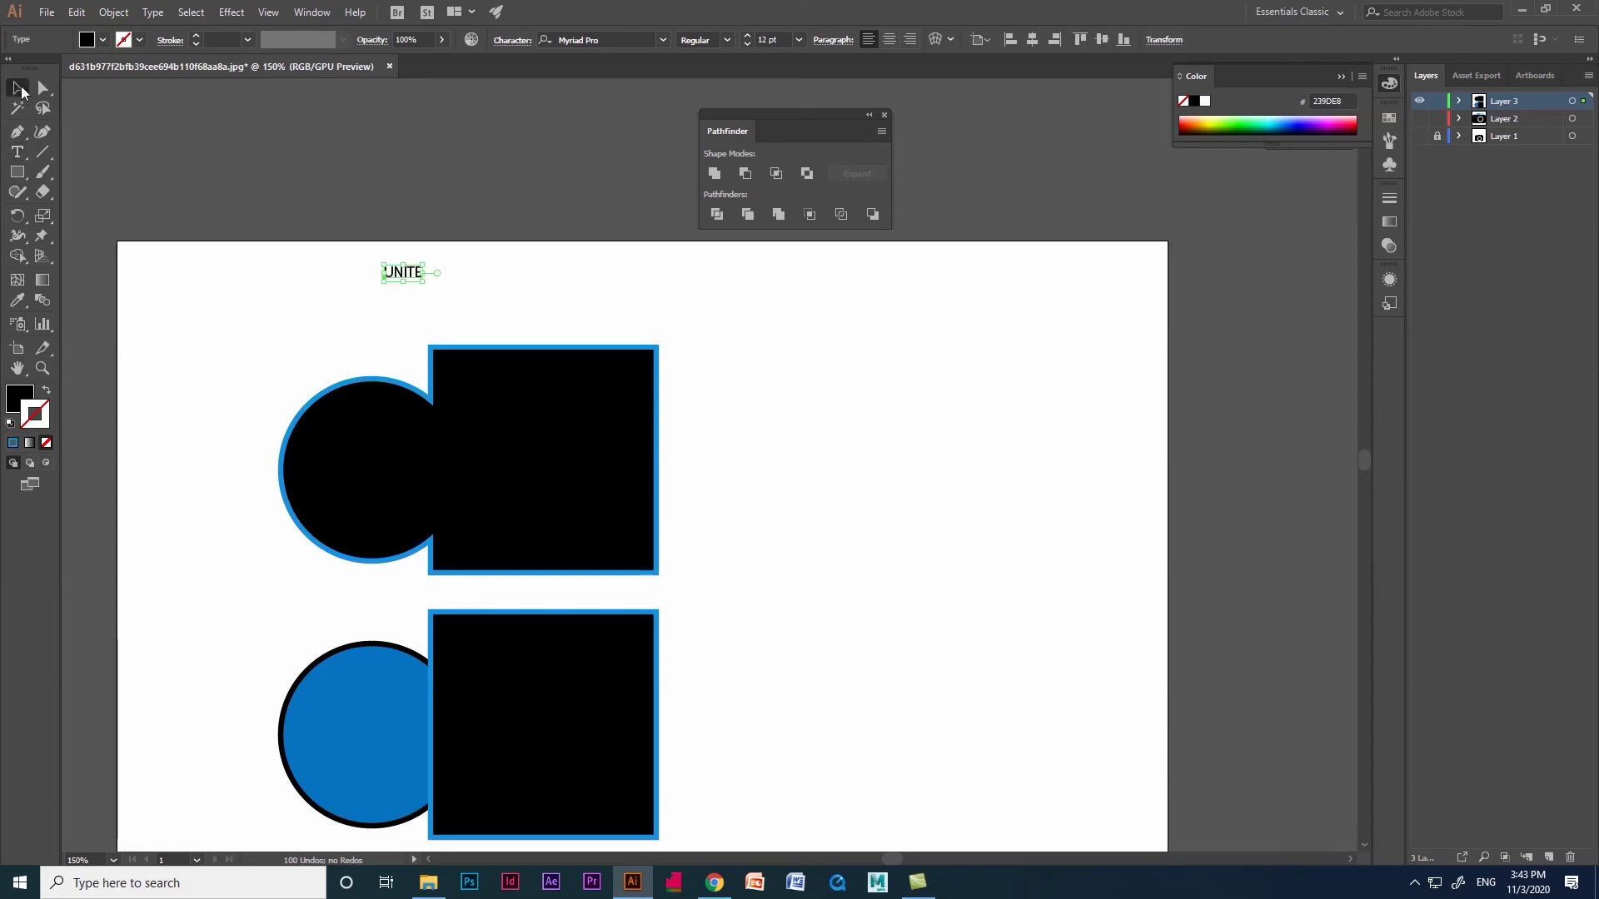
left_click_drag(406, 269, 200, 277)
- Scale down the united shape and move it under its label in the artboard's upper-left corner
left_click(346, 446)
left_click_drag(659, 571, 566, 521)
left_click_drag(500, 472, 263, 368)
- Place a smaller copy of the circle-and-square pair beside the united shape
left_click_drag(511, 718, 586, 381)
left_click_drag(730, 500, 674, 467)
- Unite the smaller circle and square as a compound shape
left_click_drag(387, 290, 721, 505)
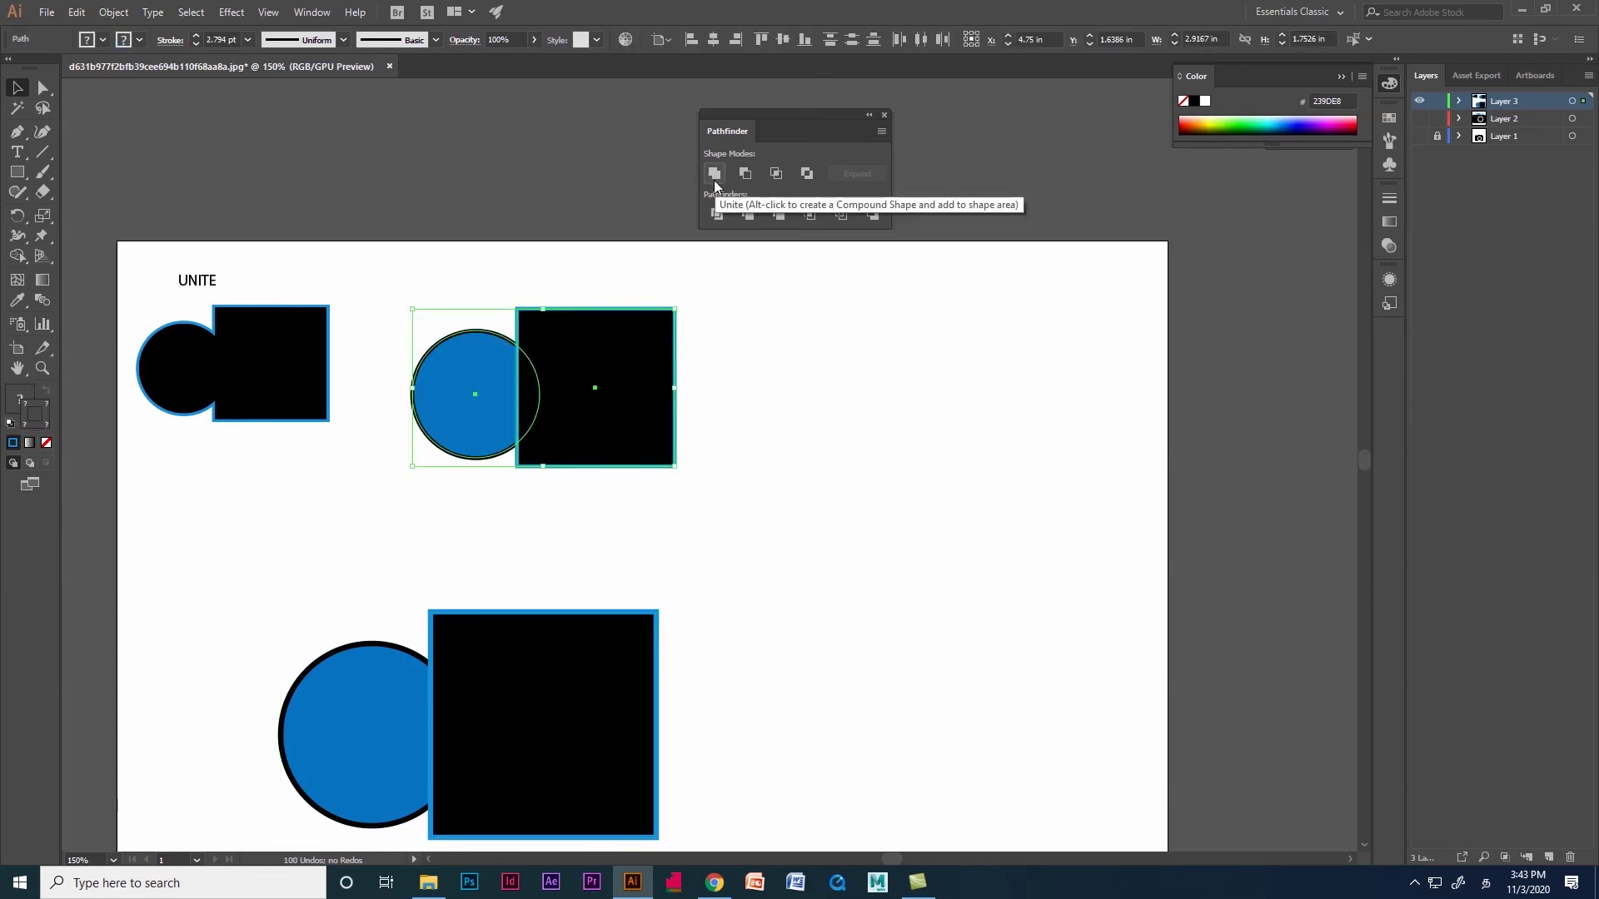
left_click(713, 179)
left_click(695, 518)
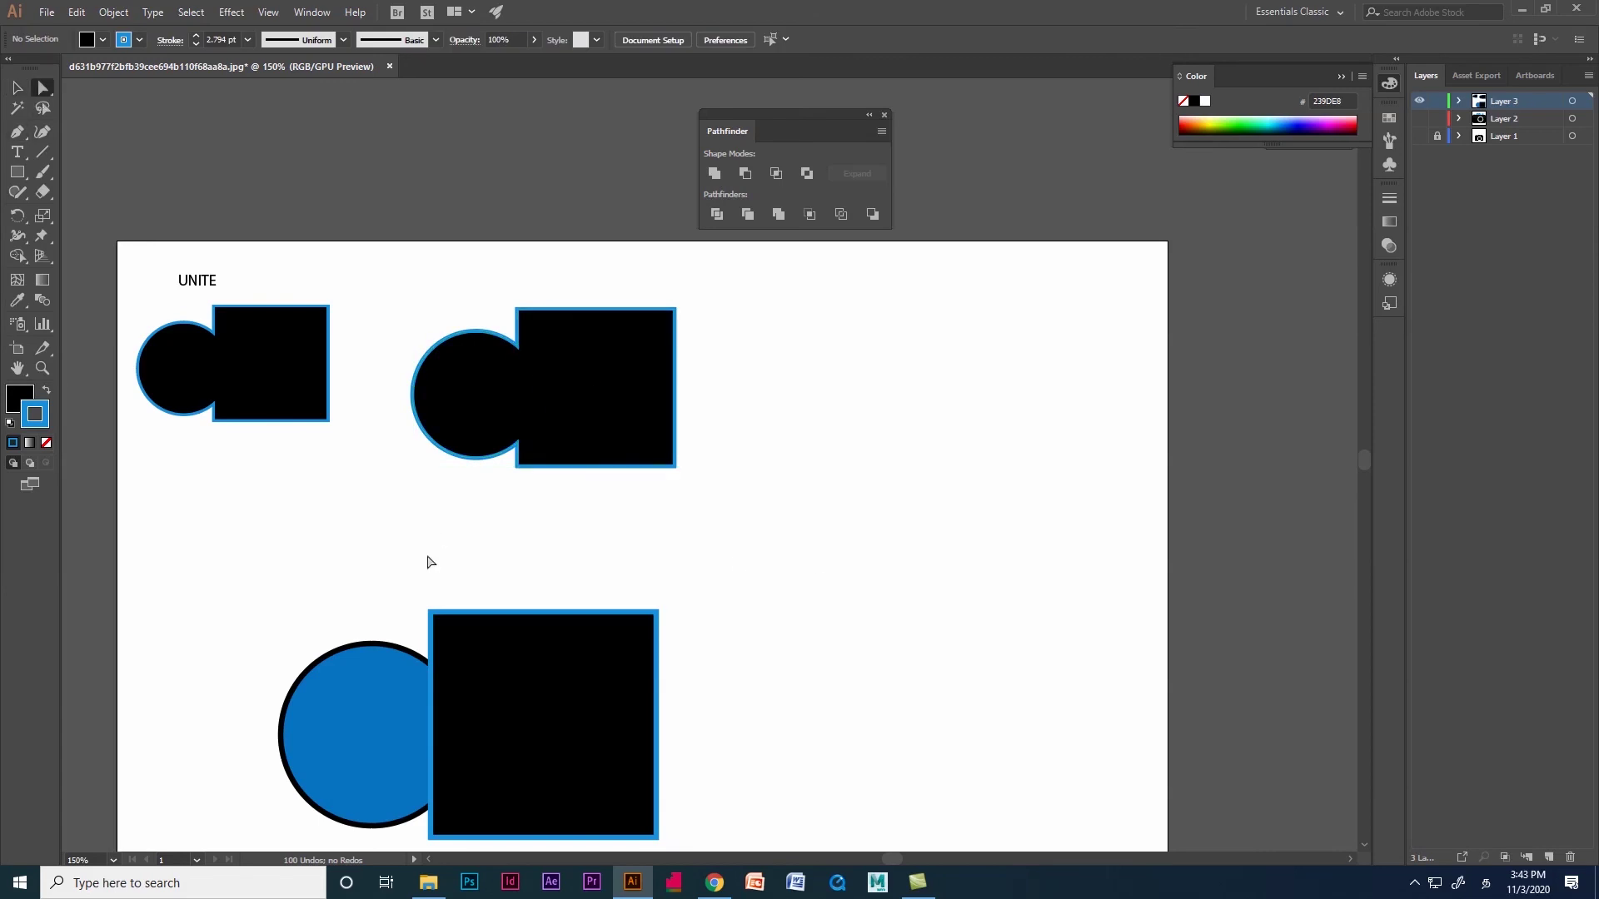
- Move the square and circle inside the compound shape apart, and bring them back into overlap
left_click(598, 453)
left_click_drag(583, 413, 403, 392)
left_click(406, 390)
key("ctrl+shift+a")
left_click_drag(500, 428, 623, 455)
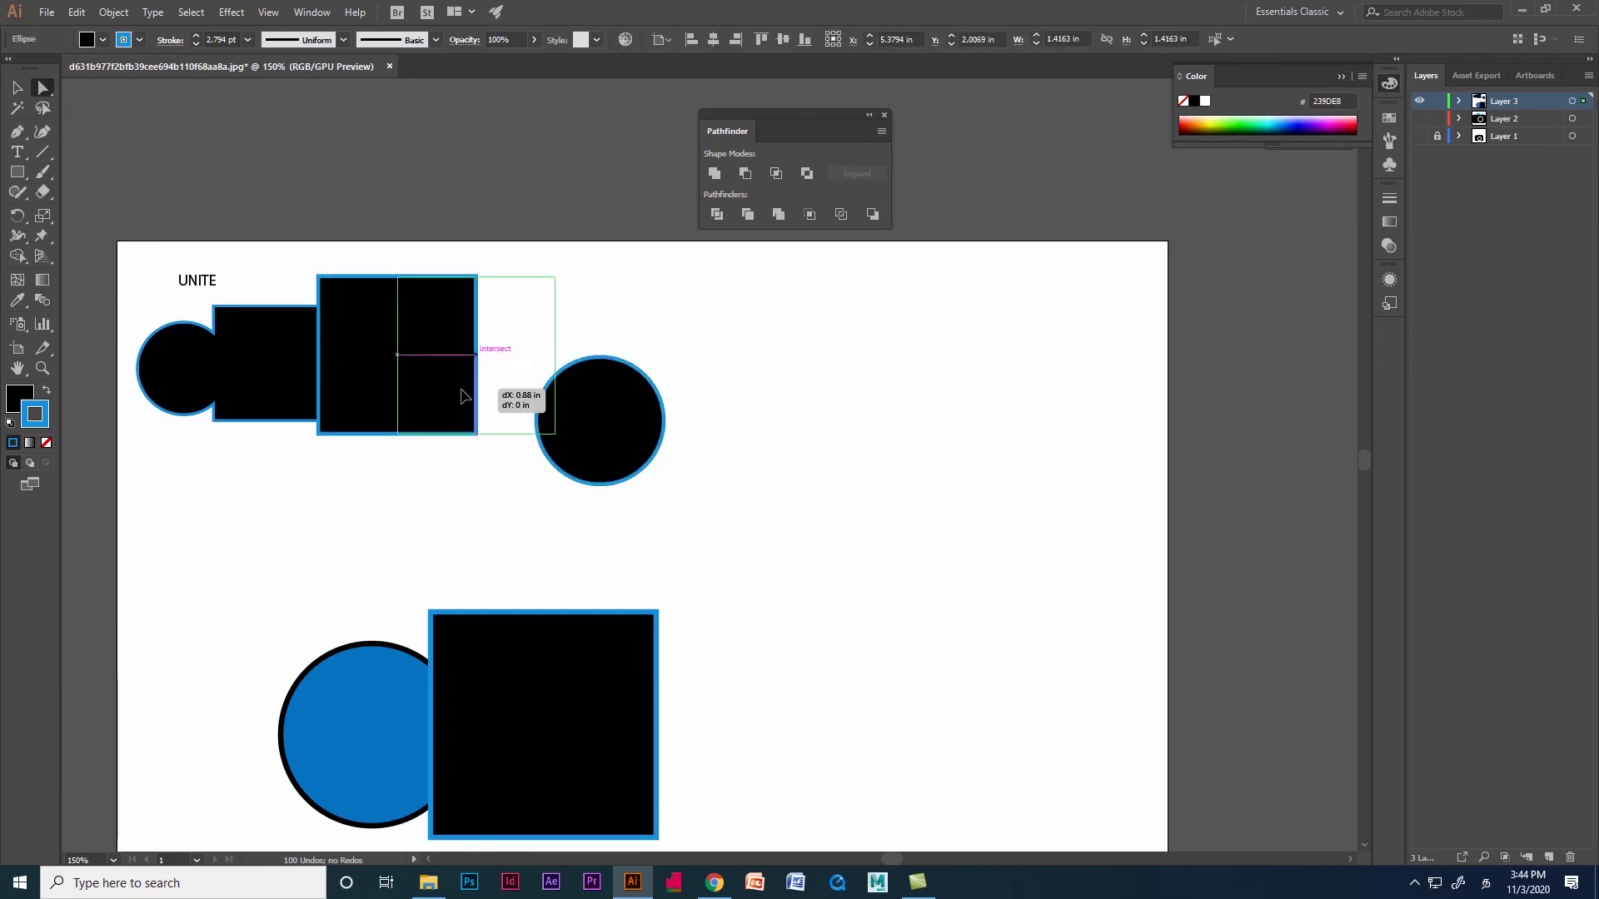
left_click_drag(379, 393, 472, 404)
left_click_drag(647, 432, 531, 407)
left_click(525, 396)
left_click(602, 442)
left_click(657, 478)
- Copy the "UNITE" label above the compound shape and add the text "With Alt" beside it
left_click(17, 89)
left_click(198, 281)
left_click_drag(198, 287, 407, 286)
left_click(803, 389)
key("t")
left_click(464, 272)
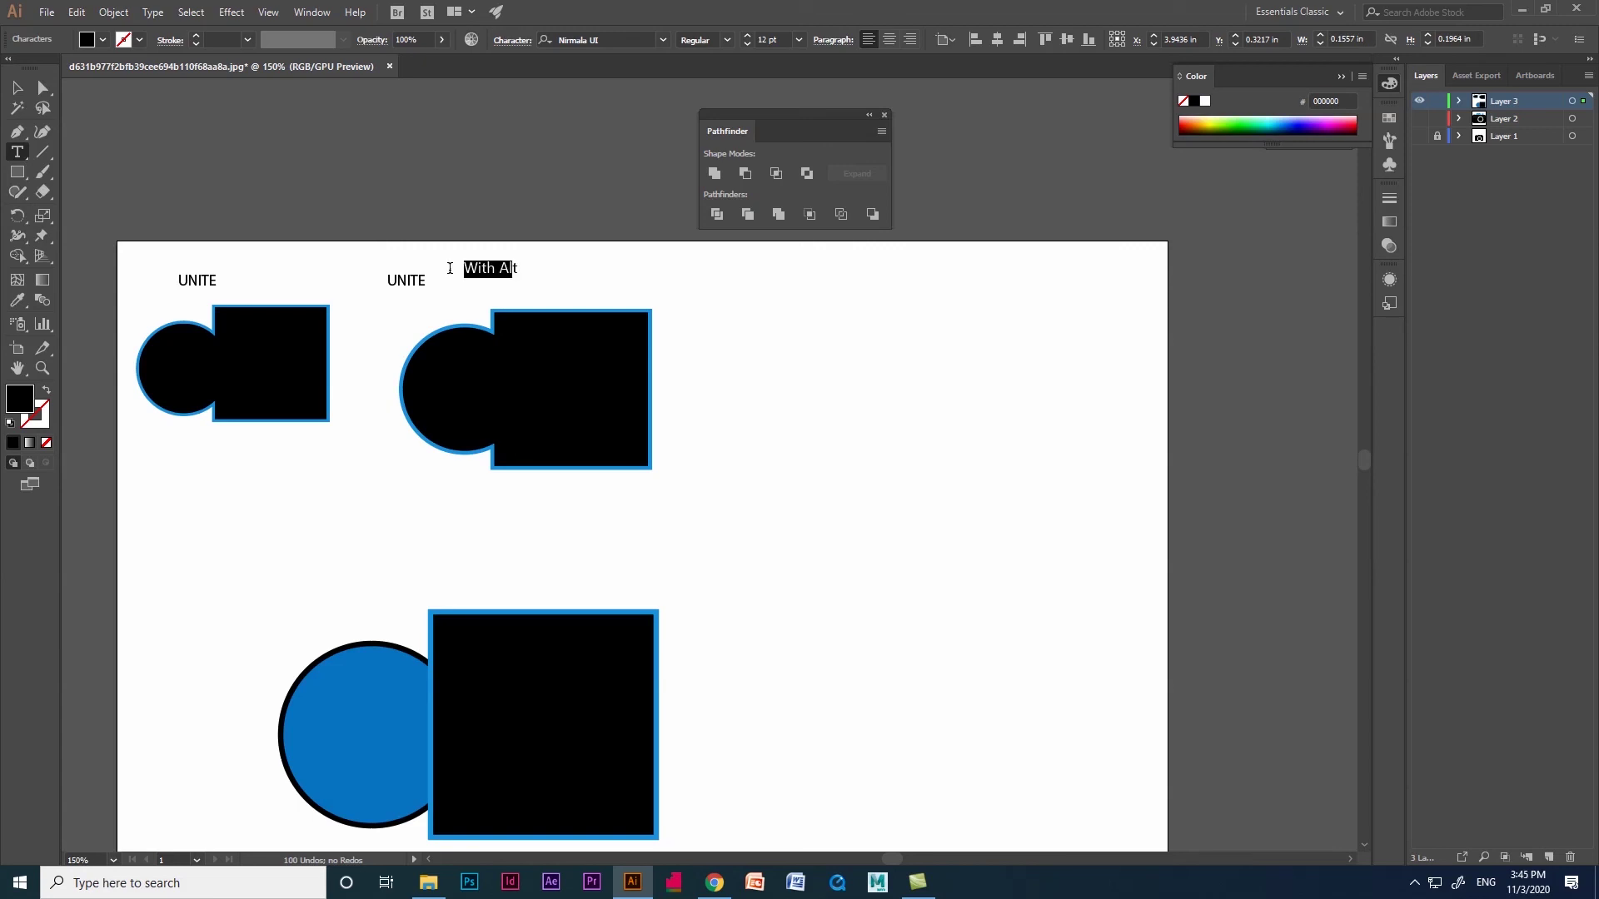
left_click(283, 281)
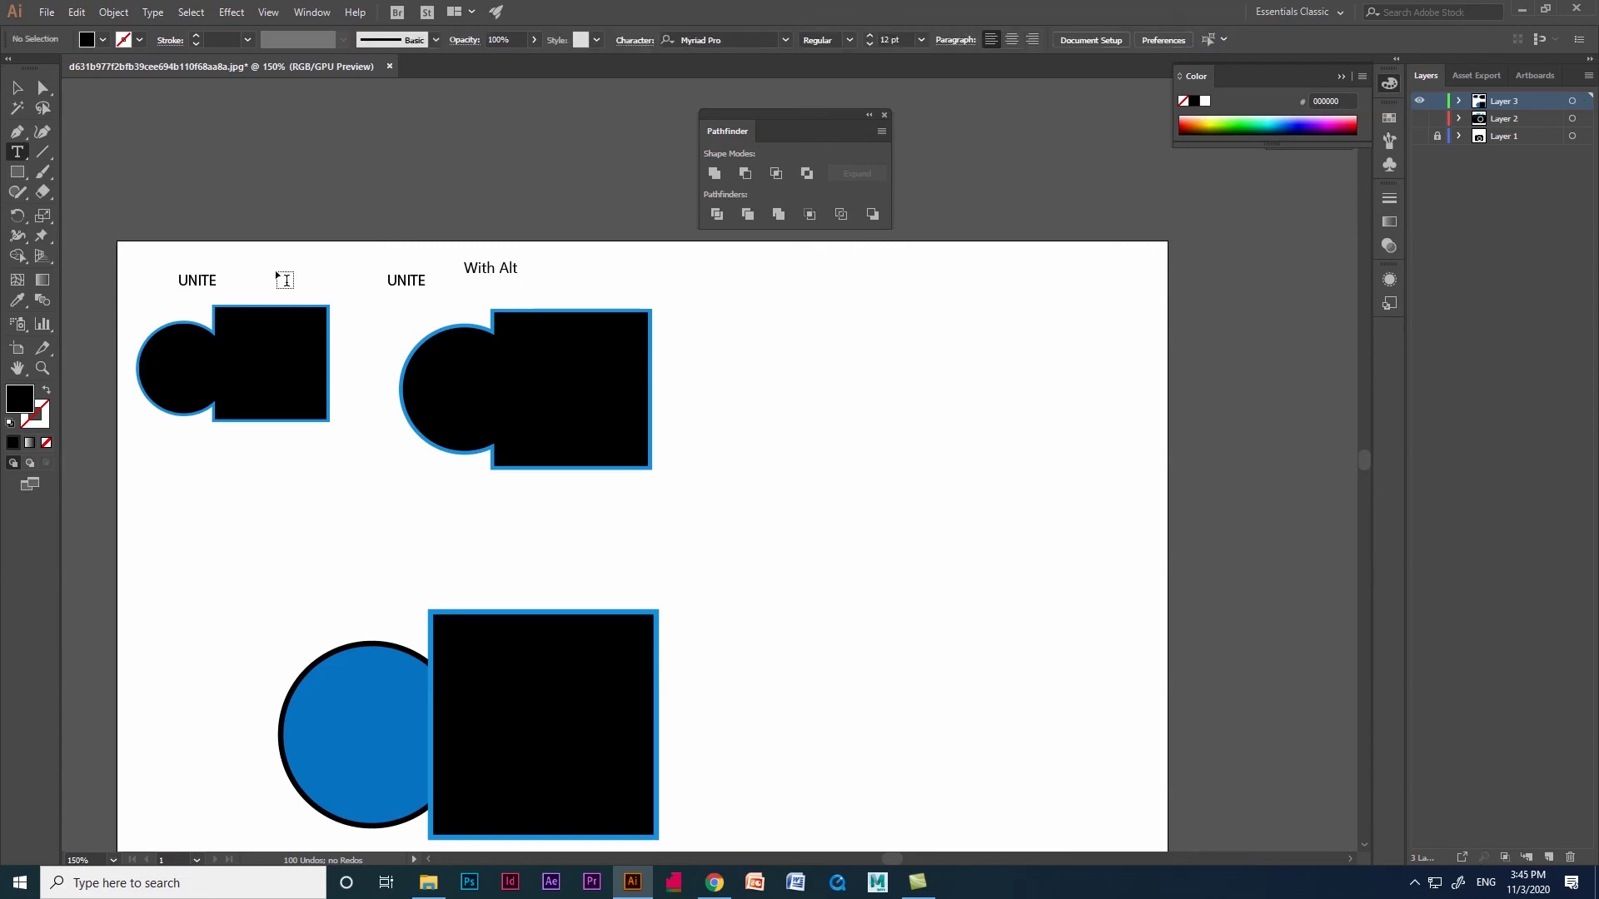
- Add the text "WithOut Alt" above the first united shape and shift the second shape's two labels further right
left_click(240, 266)
type("With")
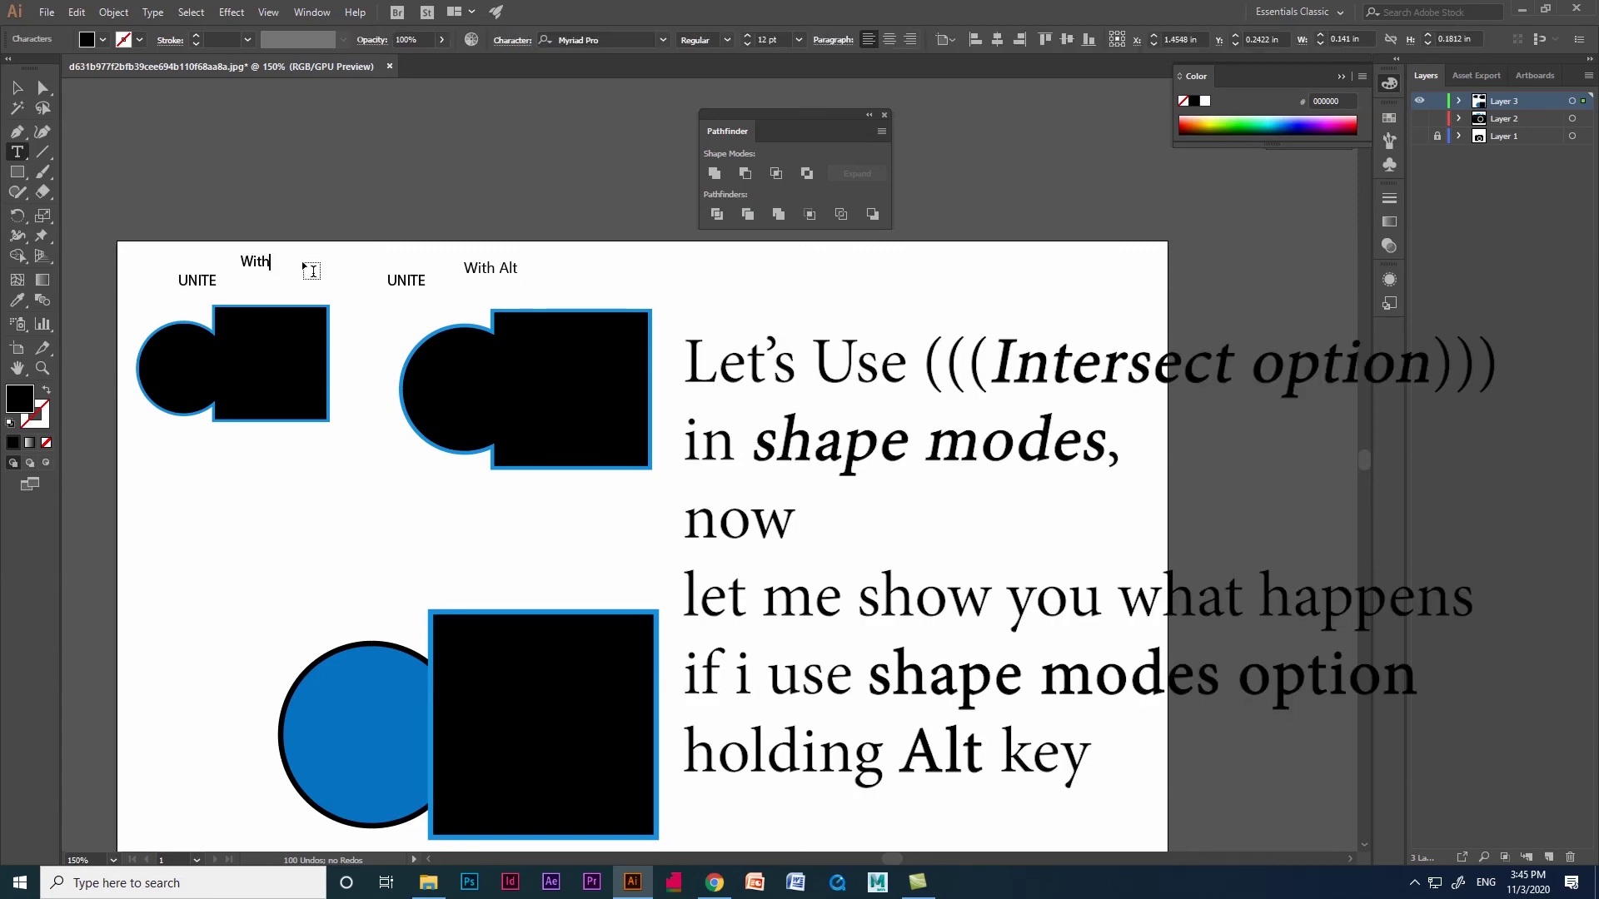
left_click(17, 87)
left_click_drag(498, 270, 561, 283)
left_click_drag(420, 283, 490, 289)
left_click(802, 243)
- Duplicate the circle-and-square pair to the artboard's upper right and reduce it to its overlap with Intersect
left_click(500, 731)
left_click(313, 766, "shift")
left_click_drag(501, 710, 952, 384)
left_click(947, 504)
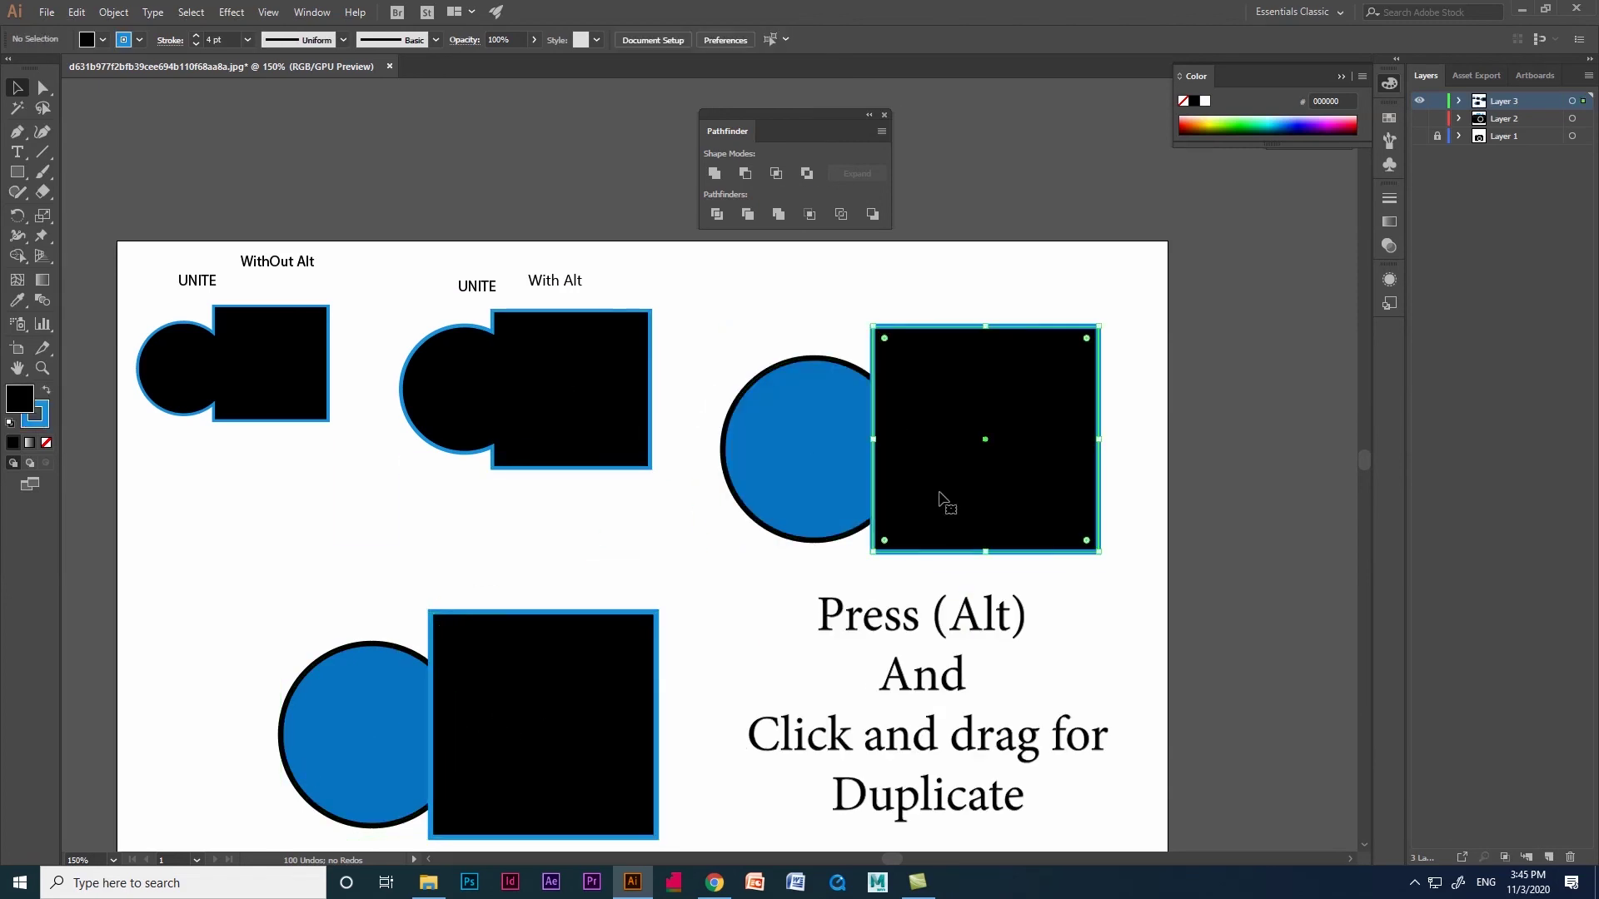
left_click(816, 499, "shift")
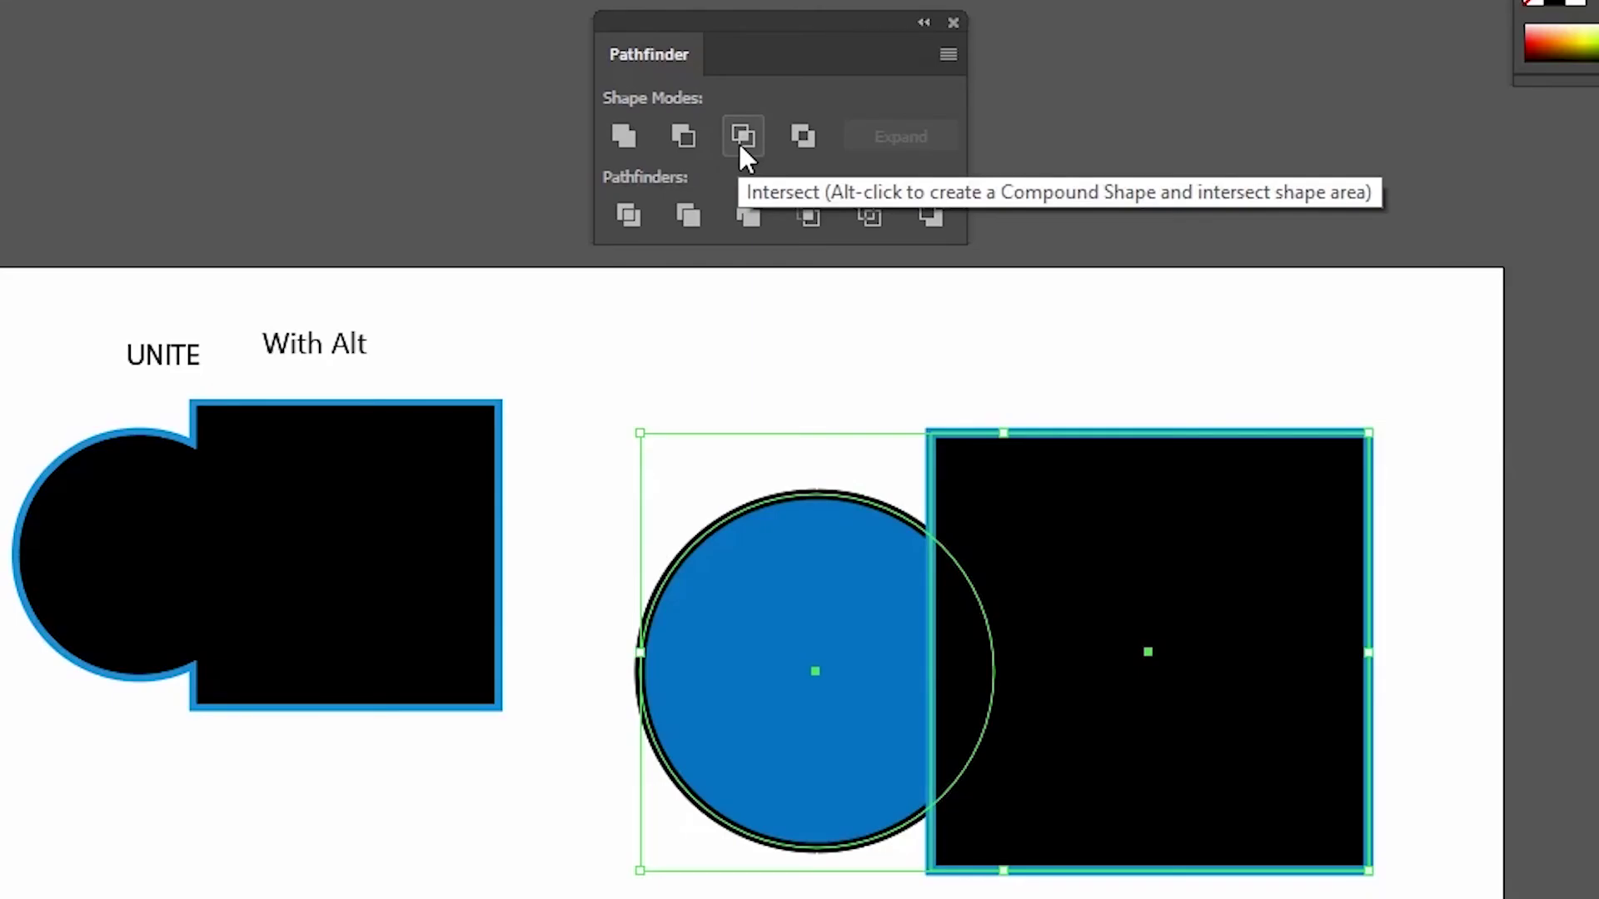
left_click(744, 140)
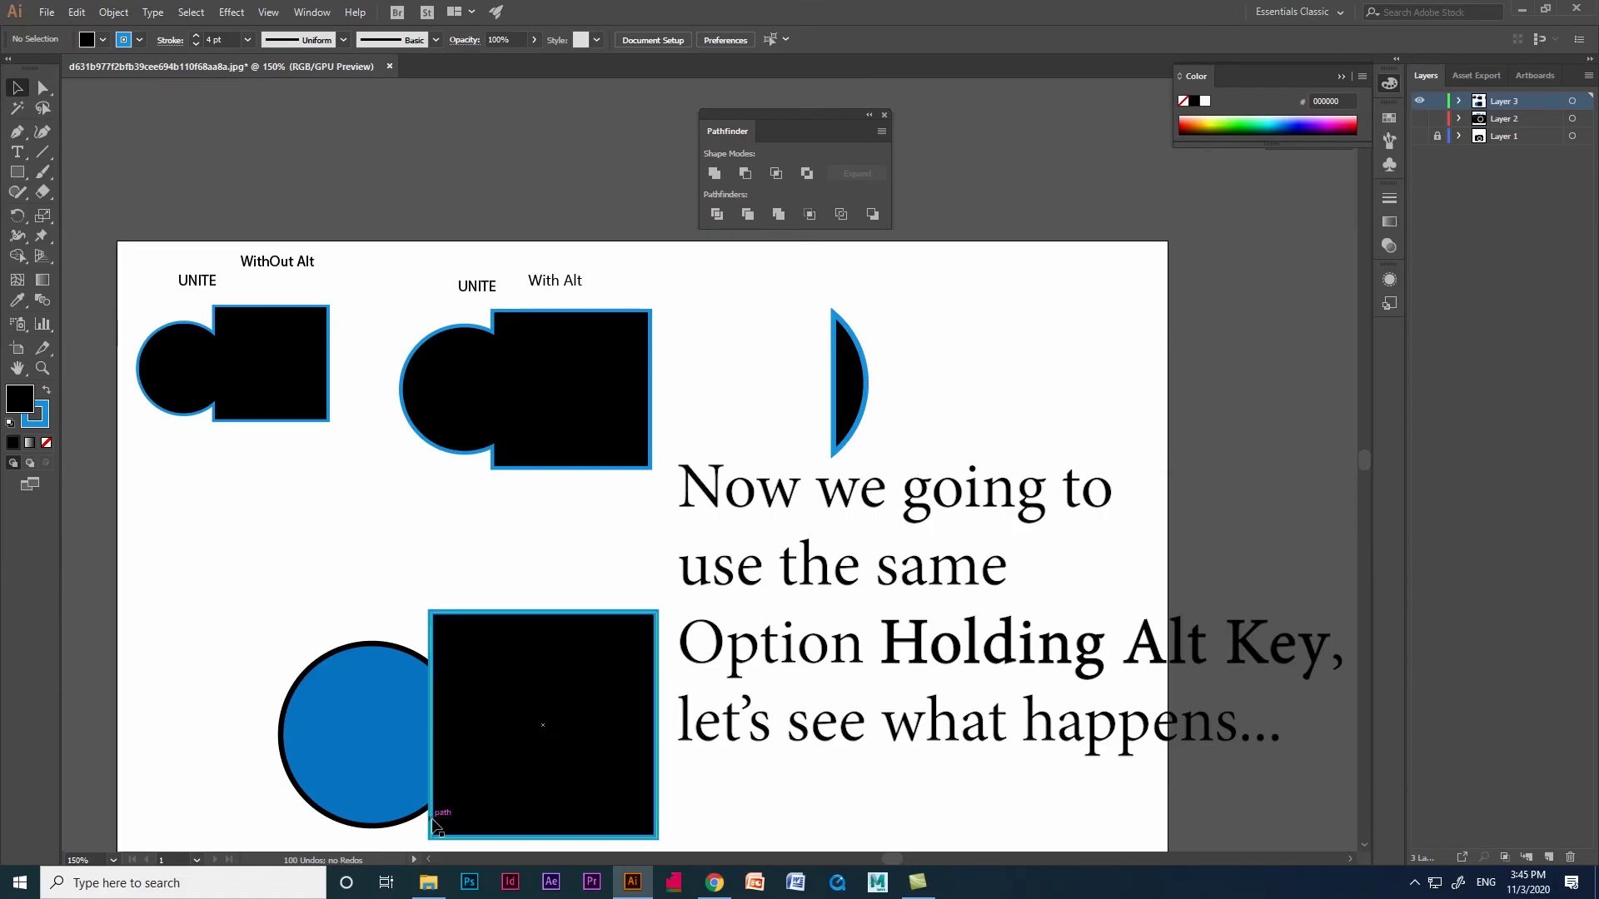
- Duplicate the remaining circle-and-square pair to the right and intersect the copy as a compound shape
left_click_drag(329, 650, 724, 833)
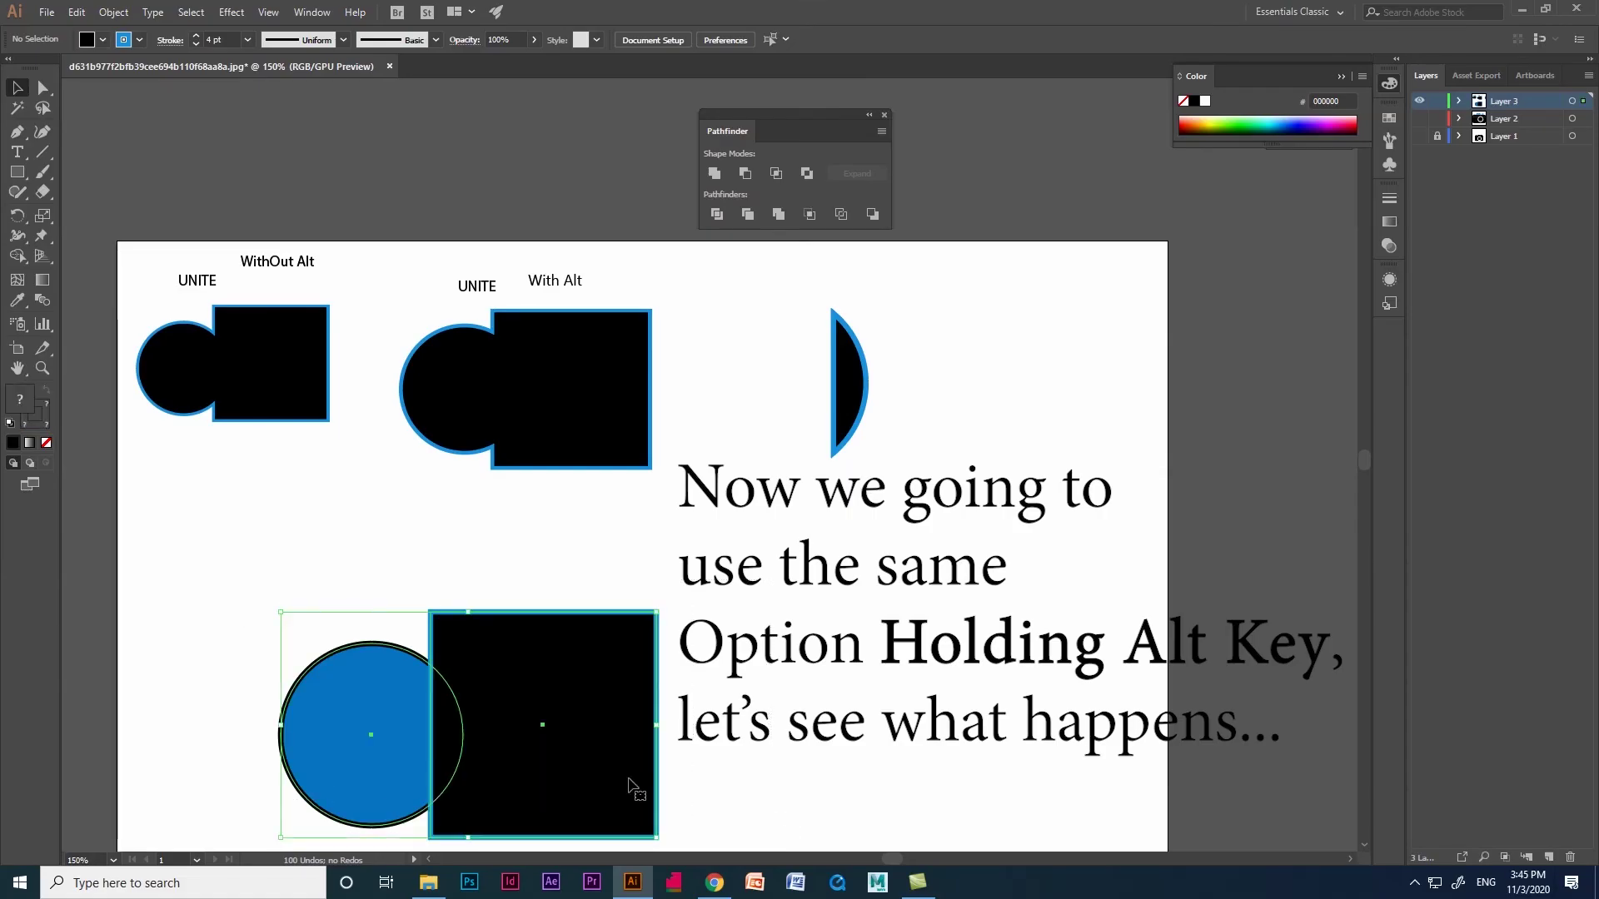
left_click_drag(493, 714, 959, 582)
left_click(776, 173, "alt")
- Reposition the circle and square individually inside the intersected compound shape to change their overlap
left_click(42, 88)
left_click_drag(859, 646, 867, 682)
left_click(907, 766)
left_click(807, 671)
left_click(869, 585)
left_click(1045, 575)
left_click_drag(1046, 575, 876, 498)
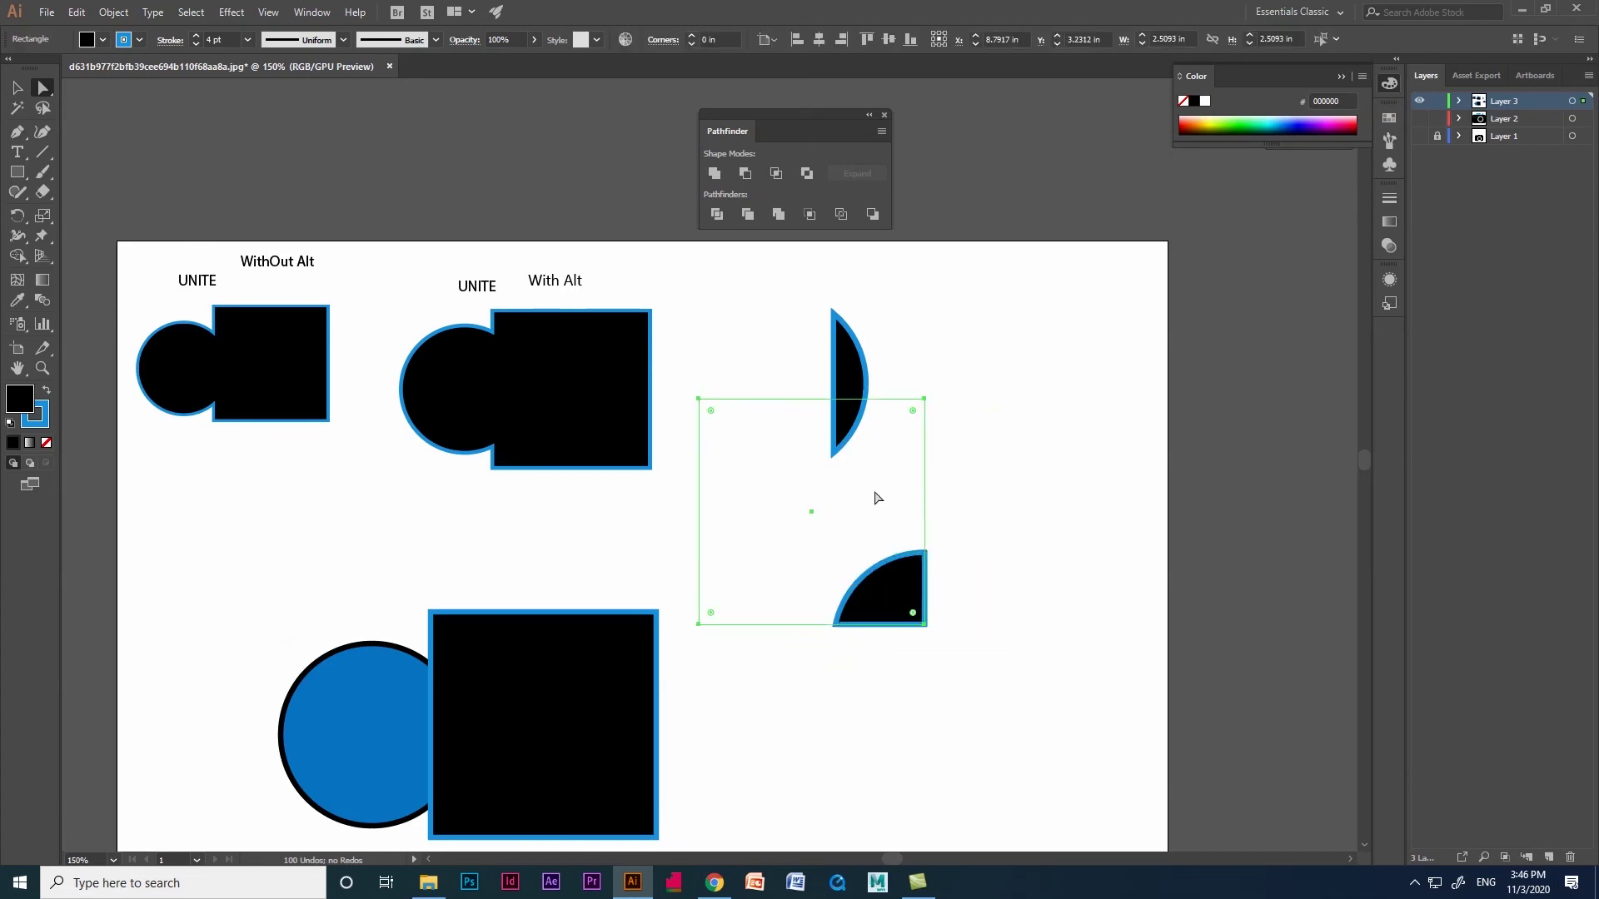
left_click(1081, 524)
- Move the intersected compound shape to the artboard's right edge and shift the plain intersected sliver slightly left
key("v")
left_click_drag(921, 593, 1123, 467)
left_click_drag(857, 377, 816, 382)
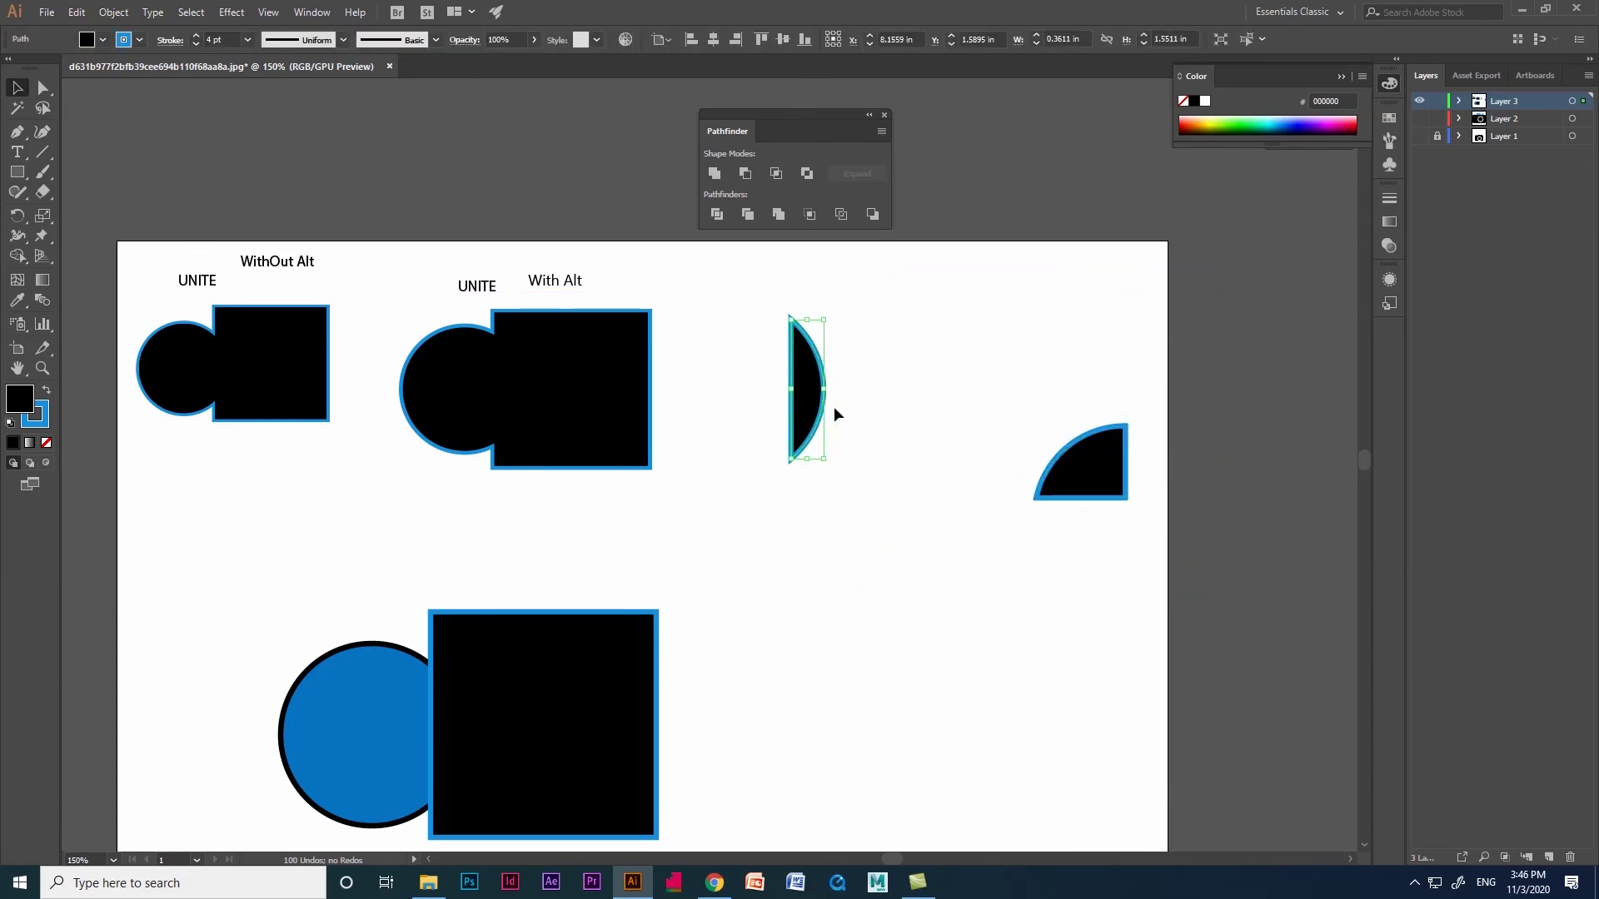
- Inspect the plain united shape's paths and shift the square left inside the united compound shape
left_click_drag(134, 289, 230, 433)
key("a")
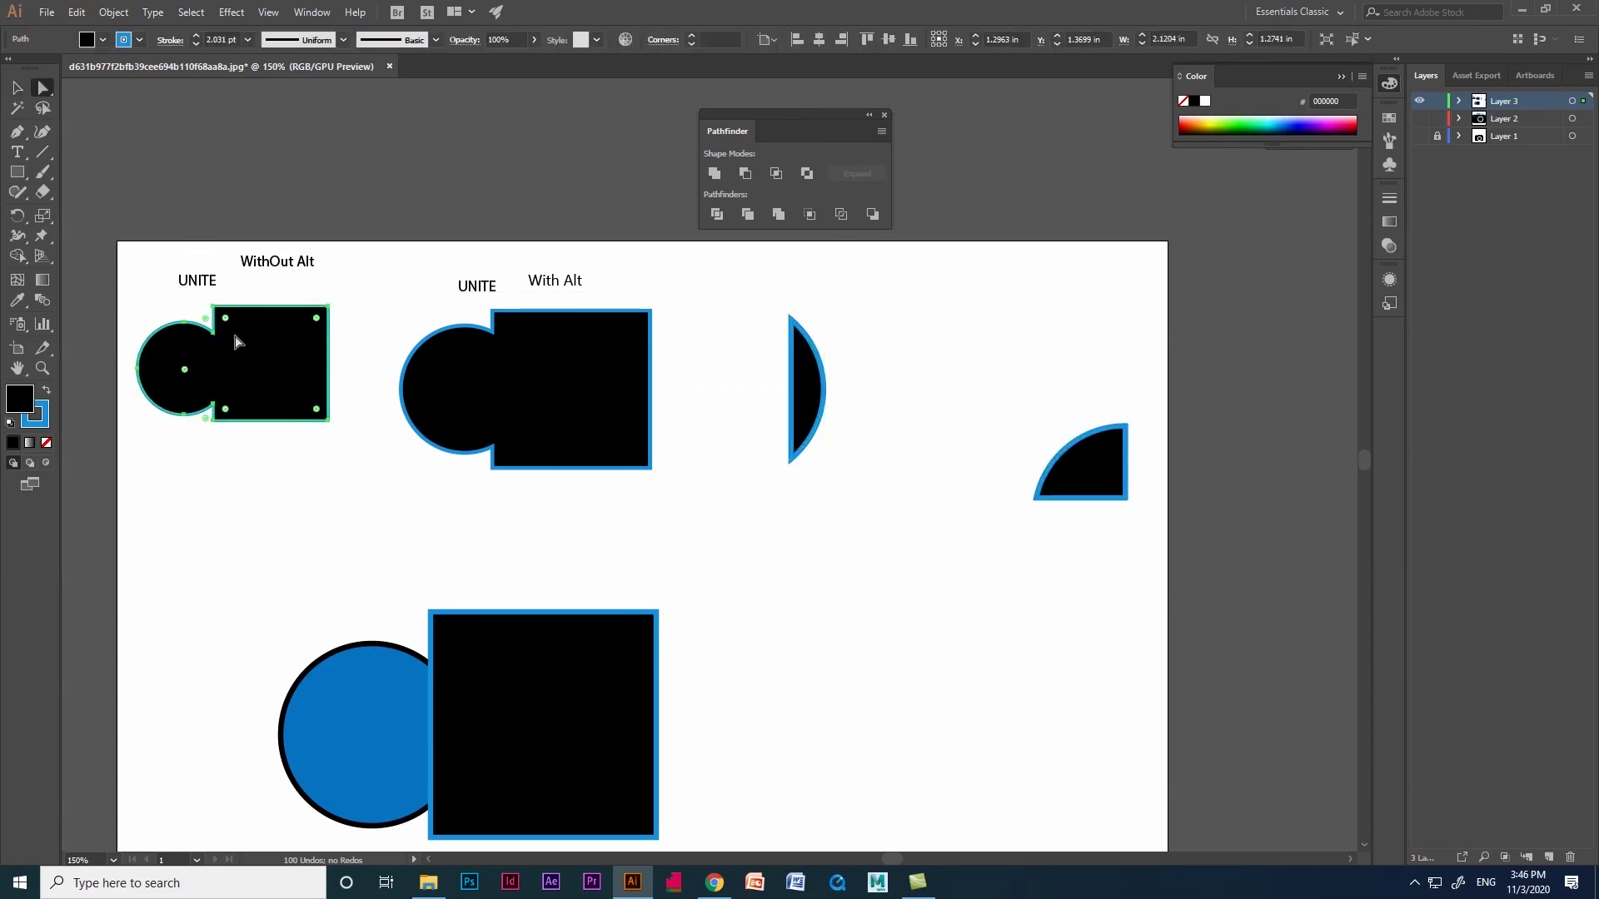
key("v")
left_click(559, 378)
key("a")
mouse_move(604, 423)
left_mouse_down()
mouse_move(560, 422)
mouse_move(581, 428)
left_mouse_up()
left_click(642, 516)
left_click(586, 477)
- Move the circle inside the intersected compound shape to the left and up so it overlaps the square more
left_click(1096, 451)
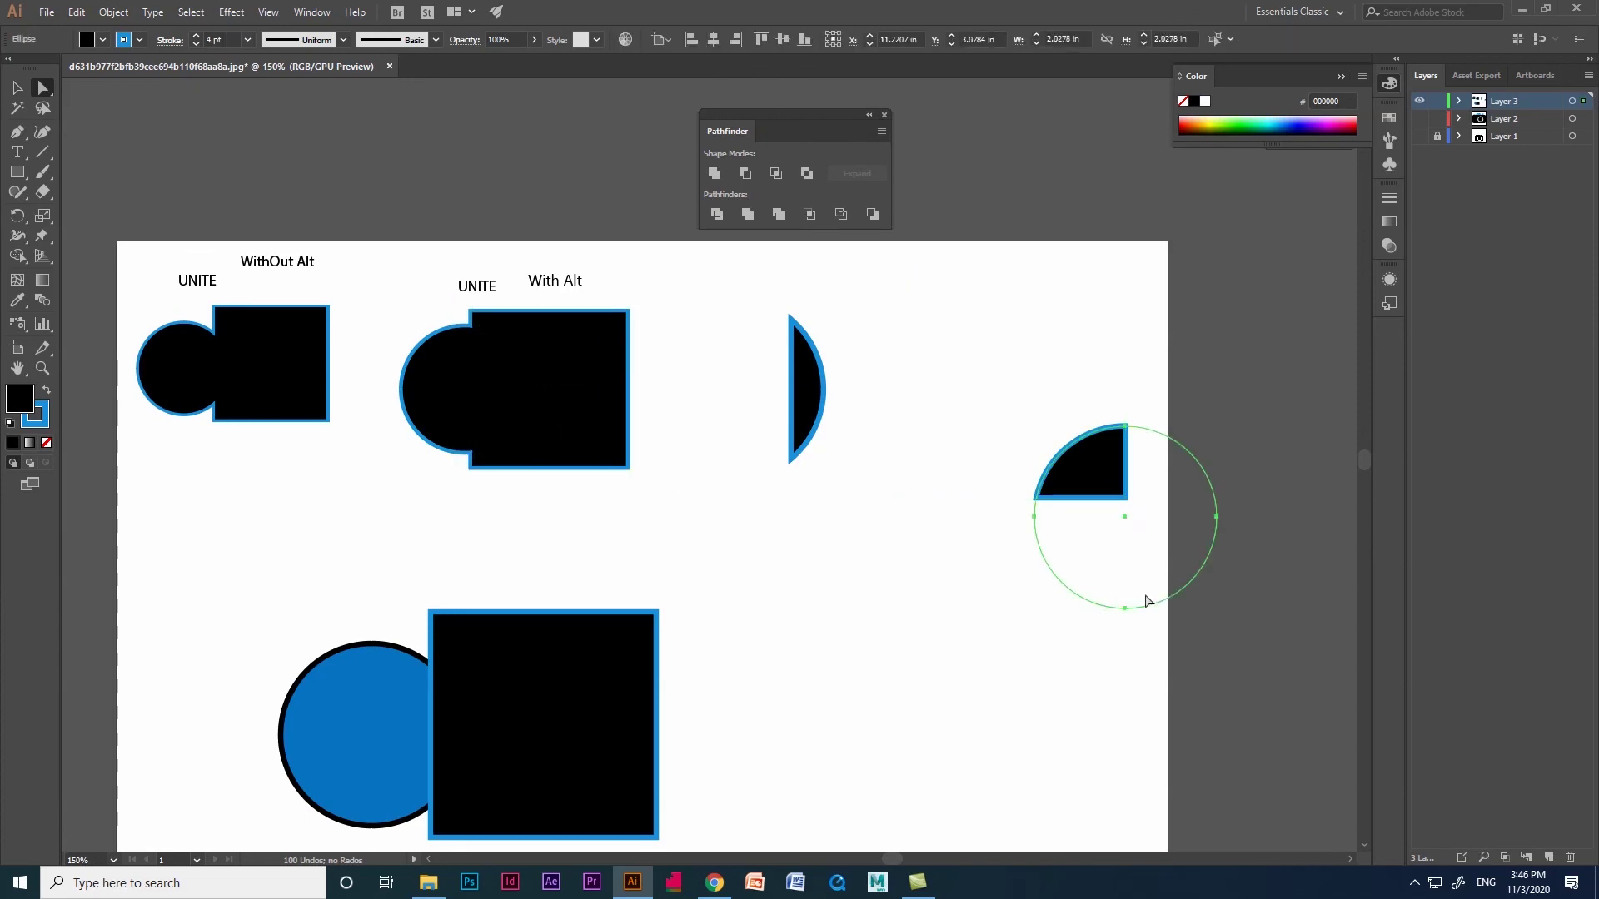
left_click_drag(1142, 598, 1039, 561)
left_click(1023, 578)
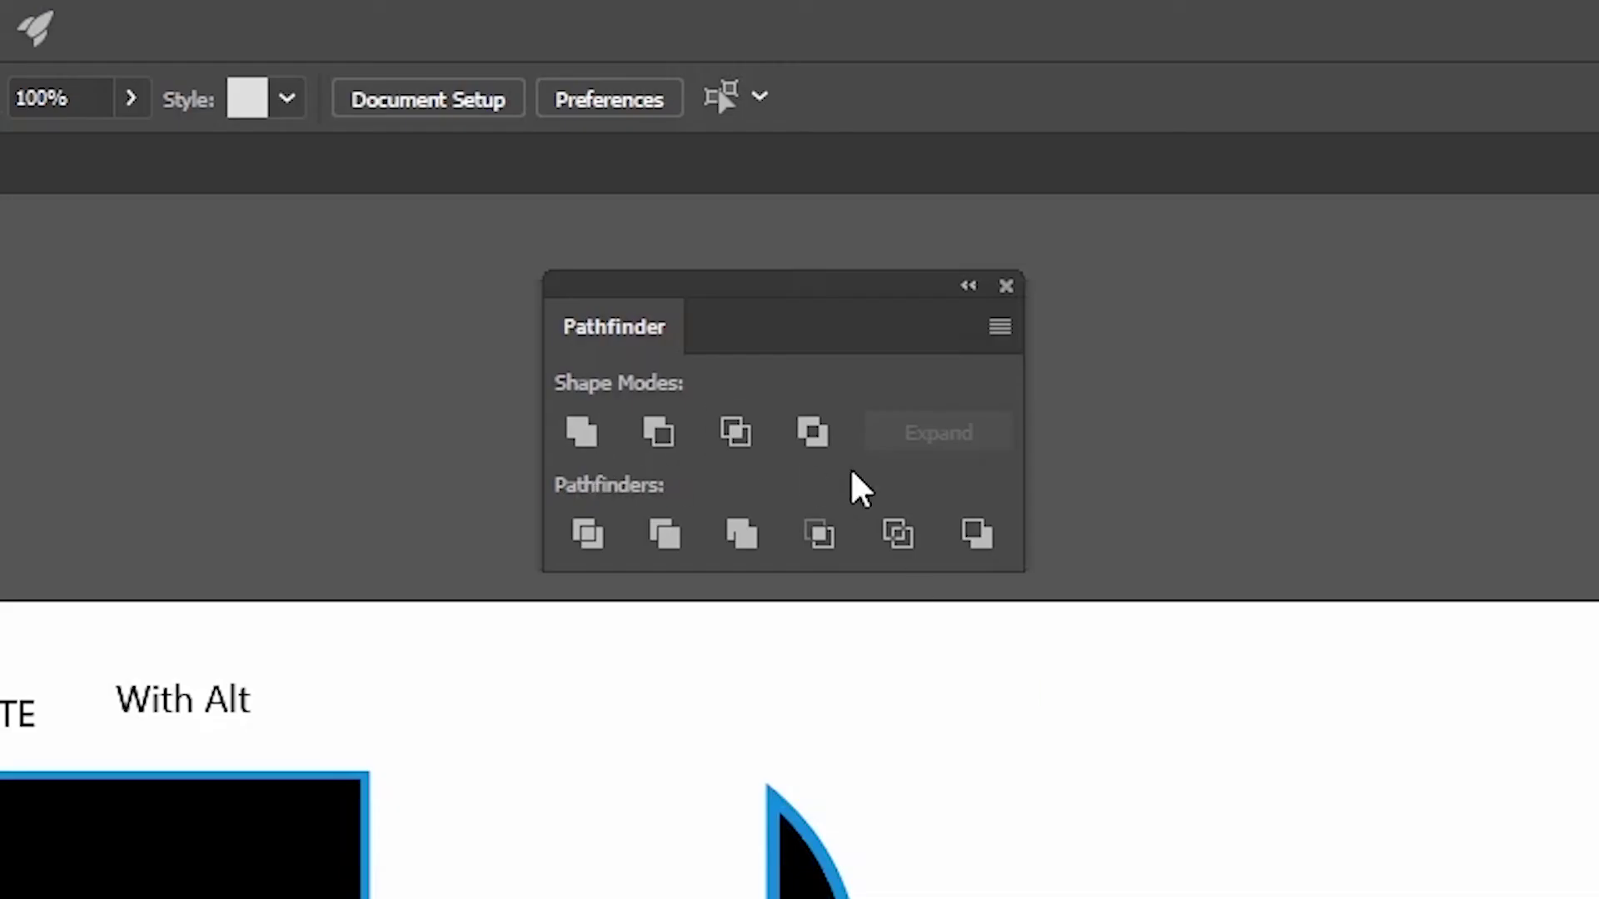
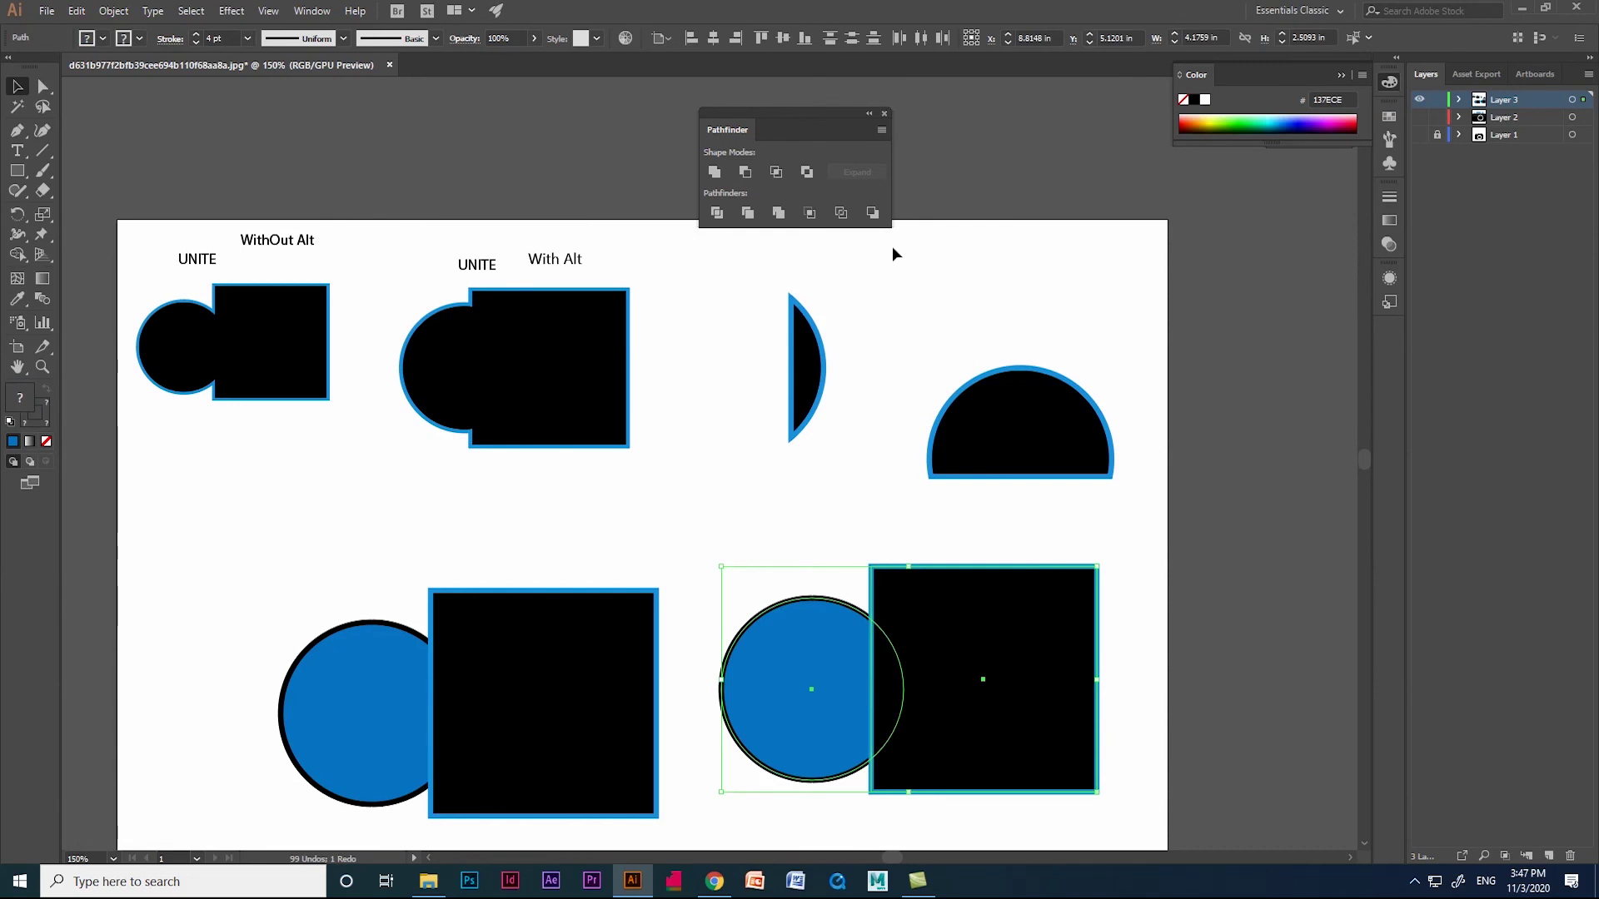
- Try Minus Back on the selected circle and square
left_click(874, 216)
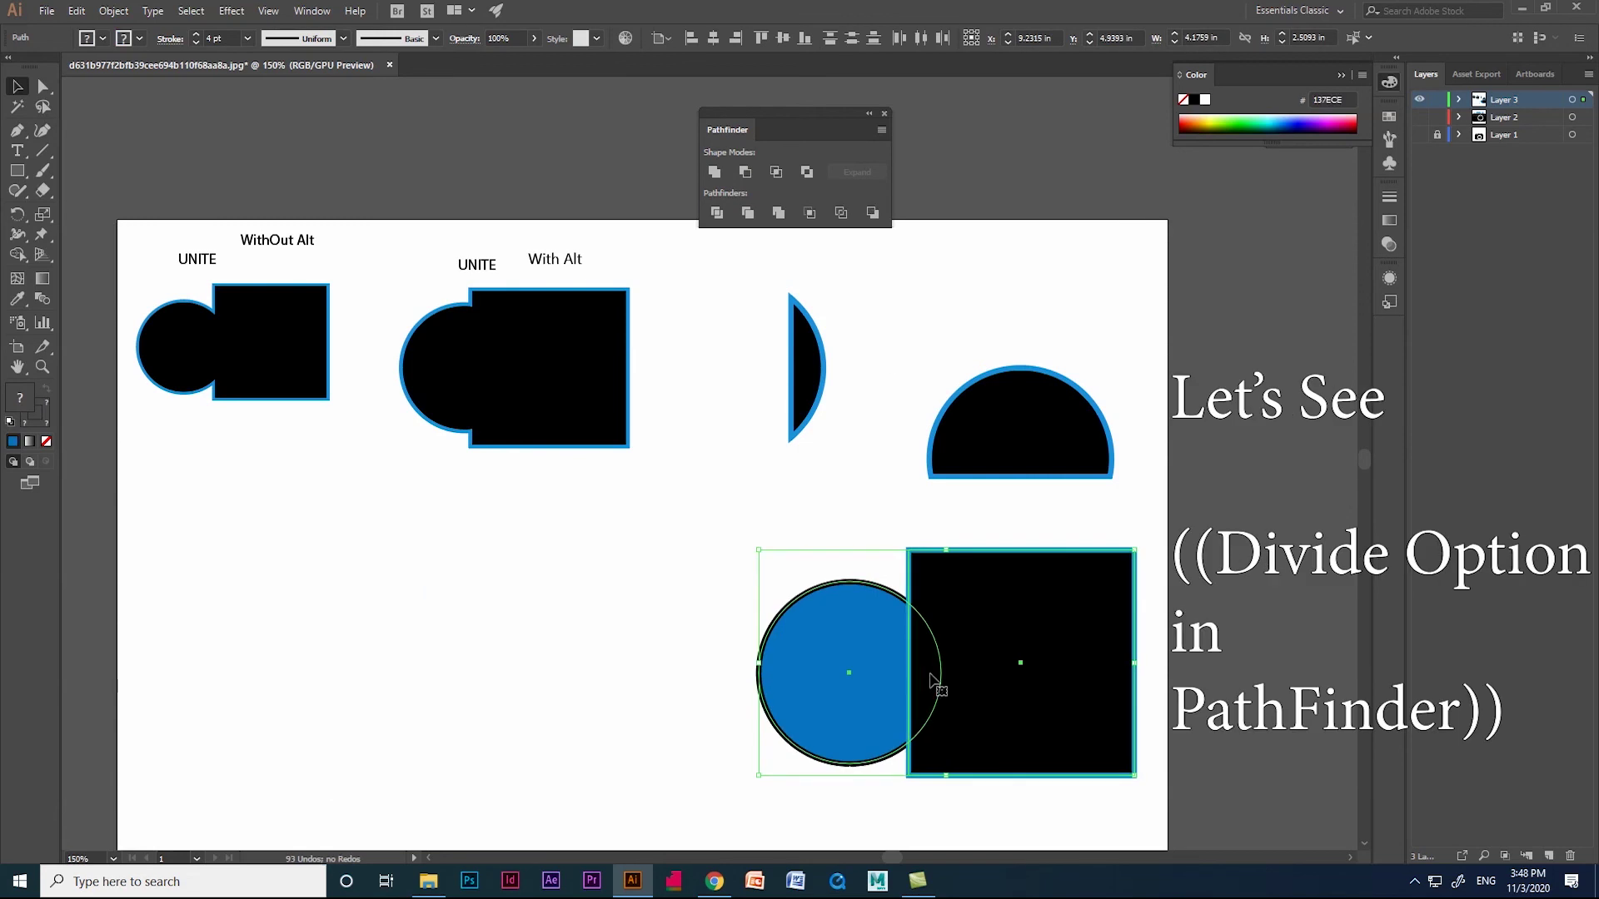
- Duplicate the circle-and-square pair to the artboard's lower left and split the copy with Divide
left_click_drag(995, 616, 417, 647)
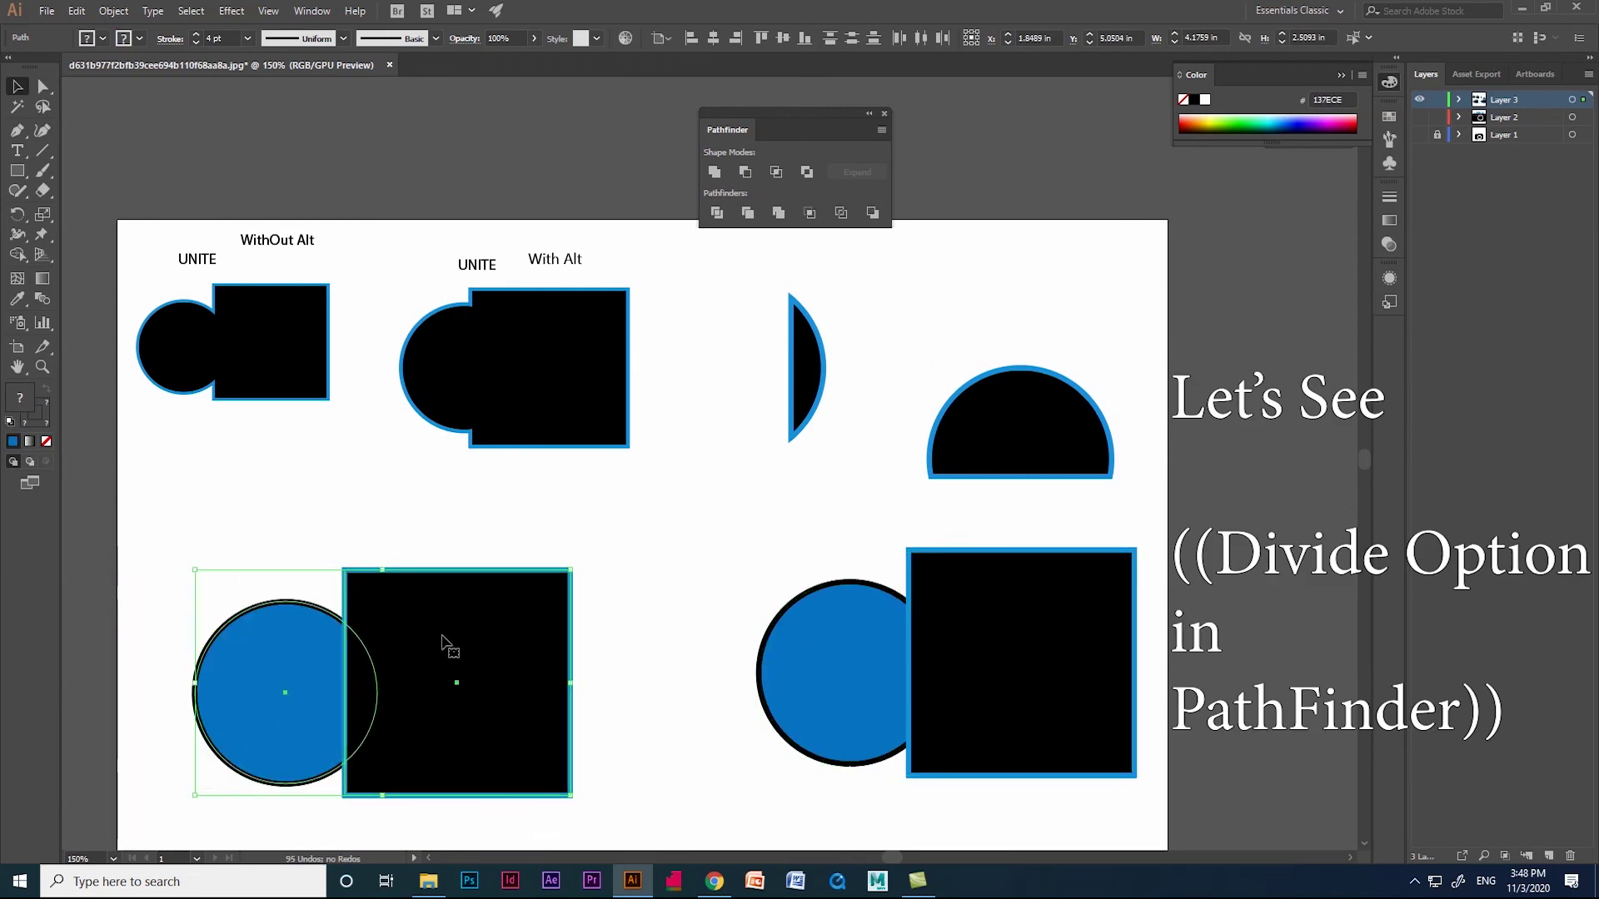
left_click(717, 214)
left_click(605, 677)
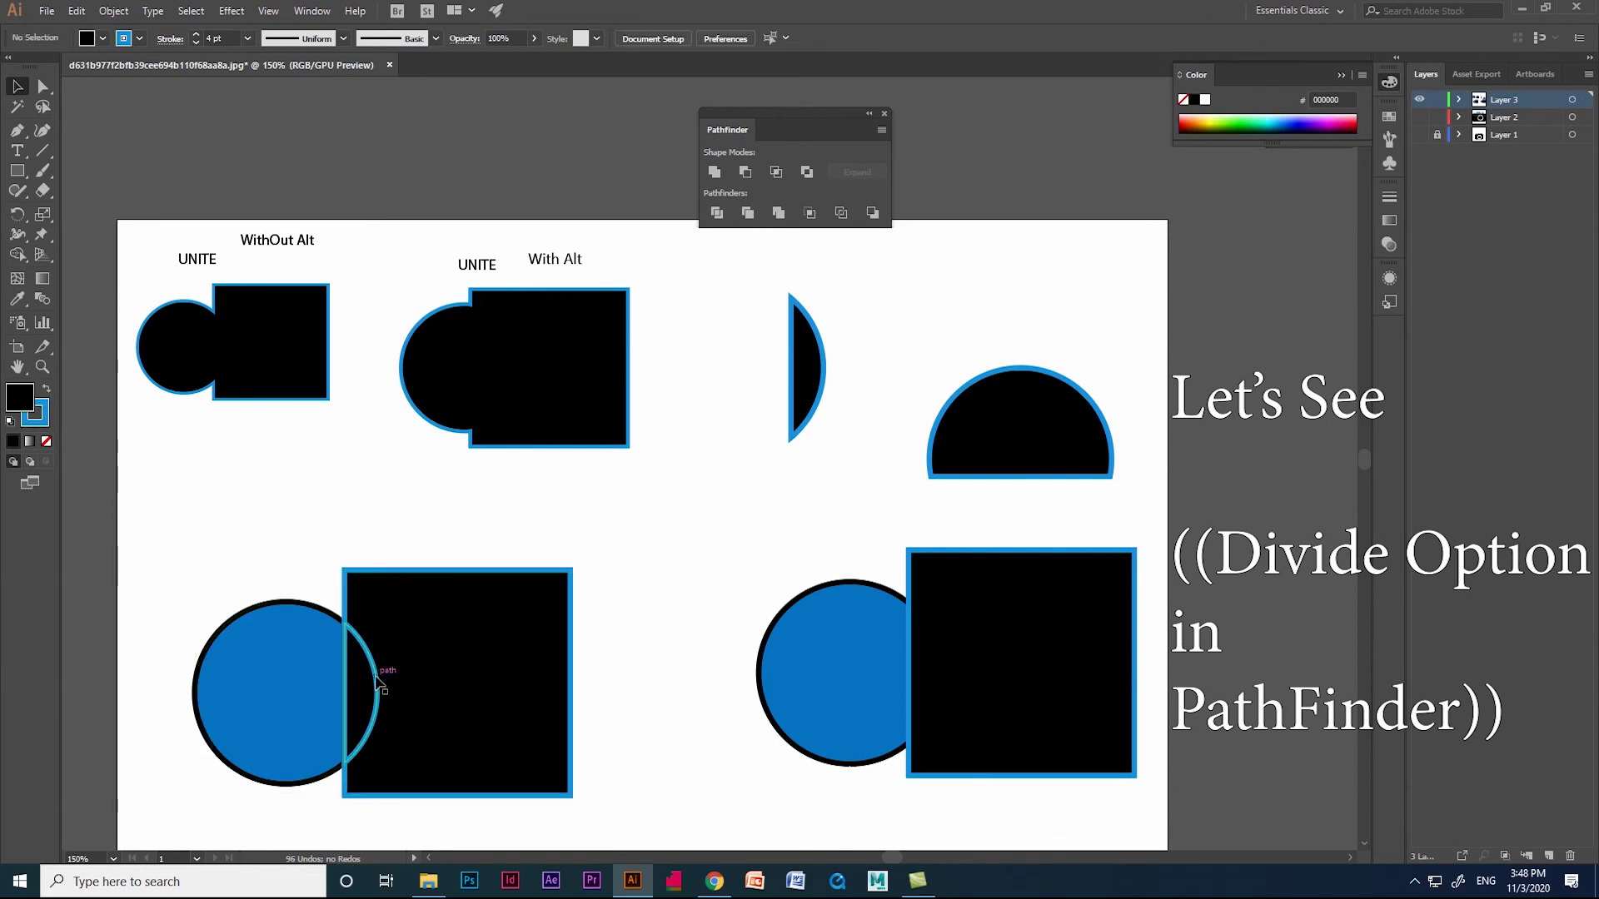
- Pull the divided circle, sliver and square pieces apart from one another
left_click(39, 90)
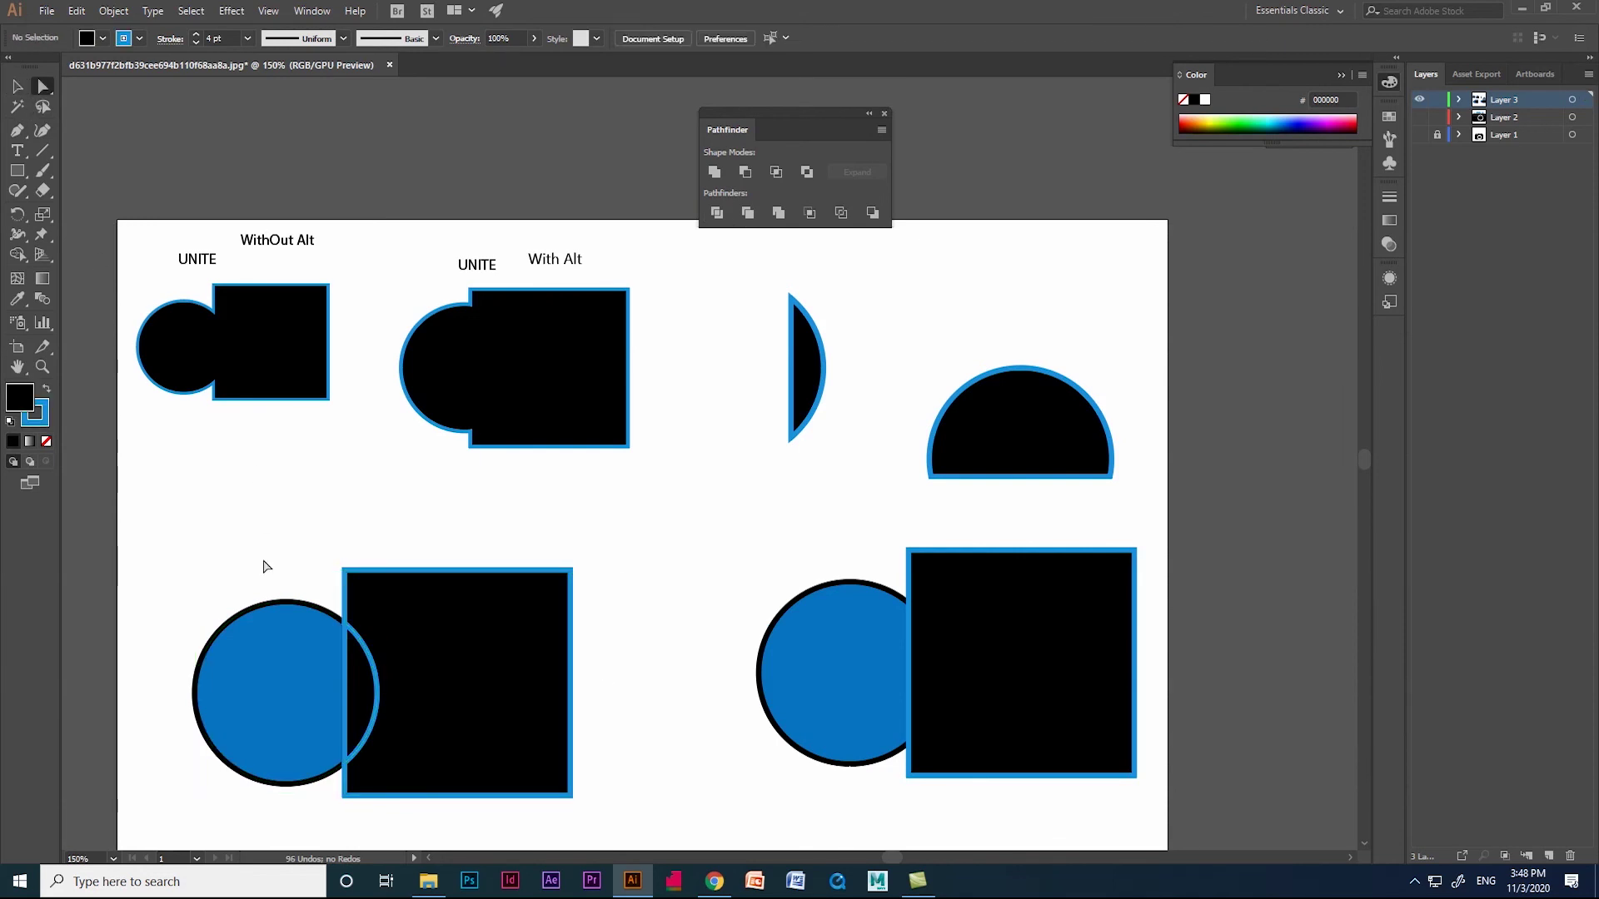
left_click(302, 683)
left_click_drag(301, 683, 255, 659)
left_click_drag(365, 681, 310, 495)
left_click_drag(418, 652, 519, 635)
left_click_drag(332, 514, 357, 524)
left_click(379, 650)
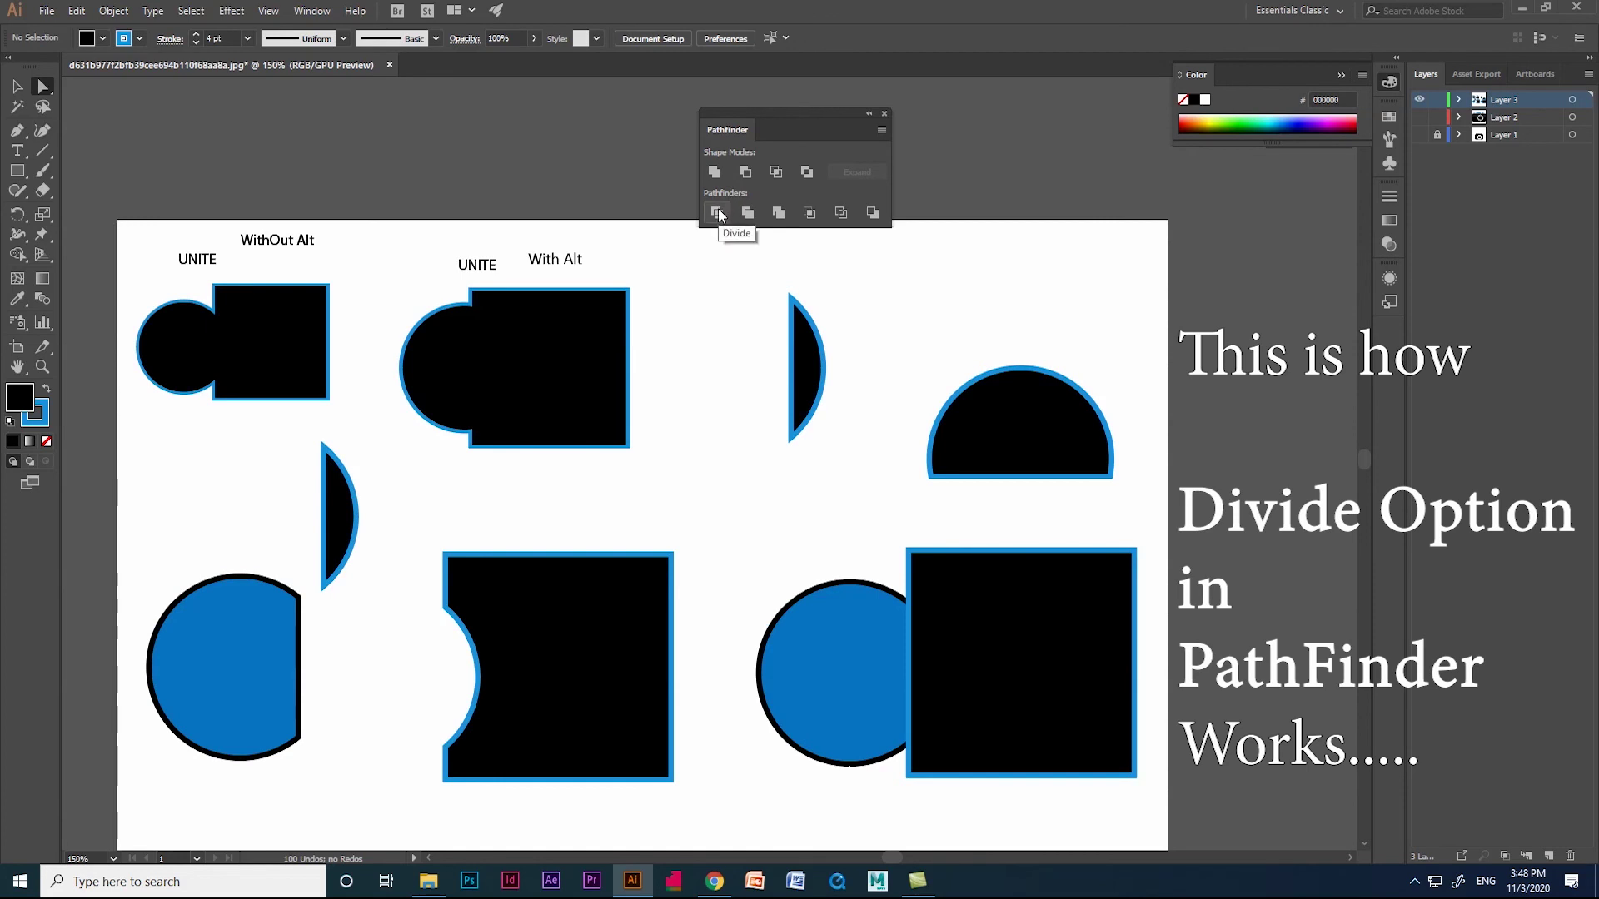
- Undo the last move of the divided sliver piece
key("ctrl+z")
key("ctrl+z")
key("ctrl+z")
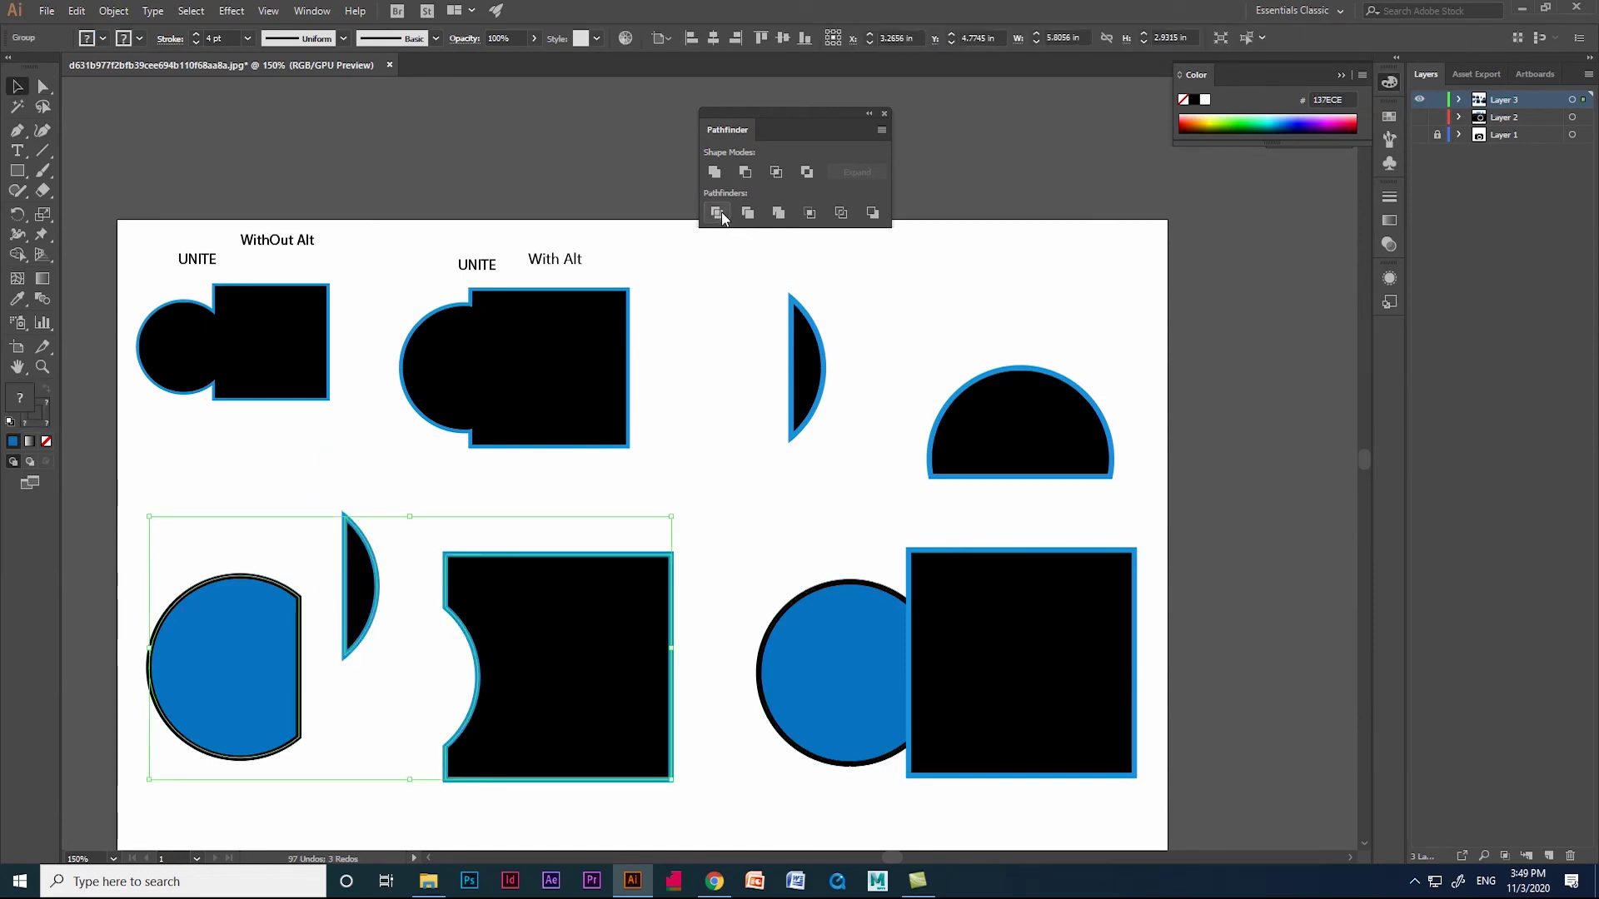
- Delete the divided pieces and duplicate the circle-and-square pair to the artboard's lower left
key("Delete")
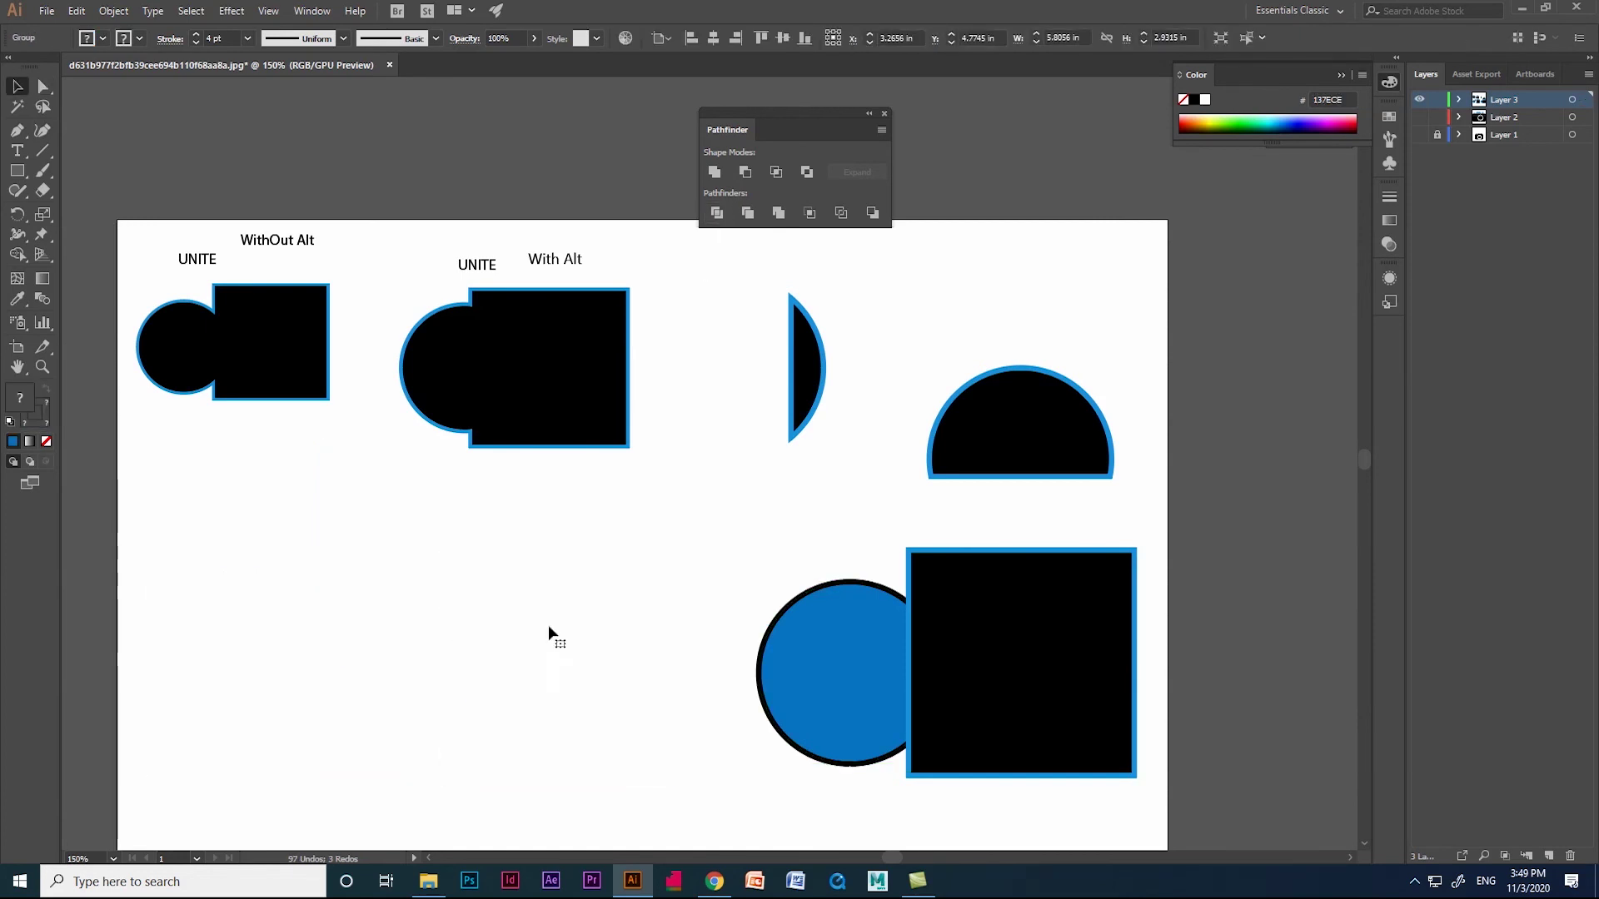
left_click(802, 671)
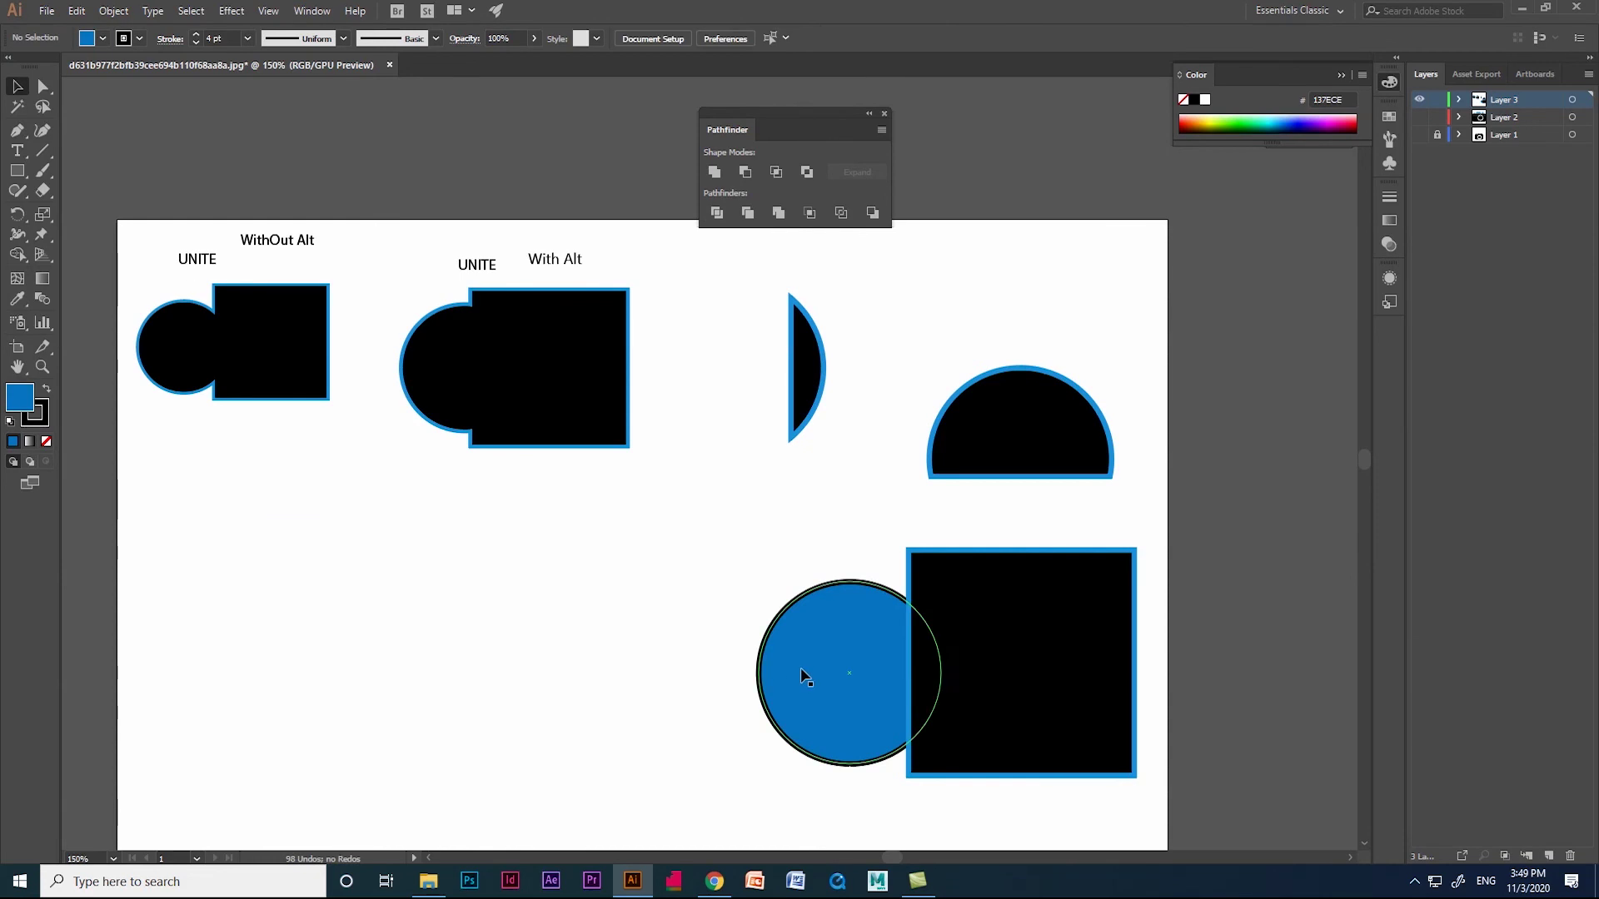
left_click(1009, 630, "shift")
left_click_drag(1011, 633, 454, 637)
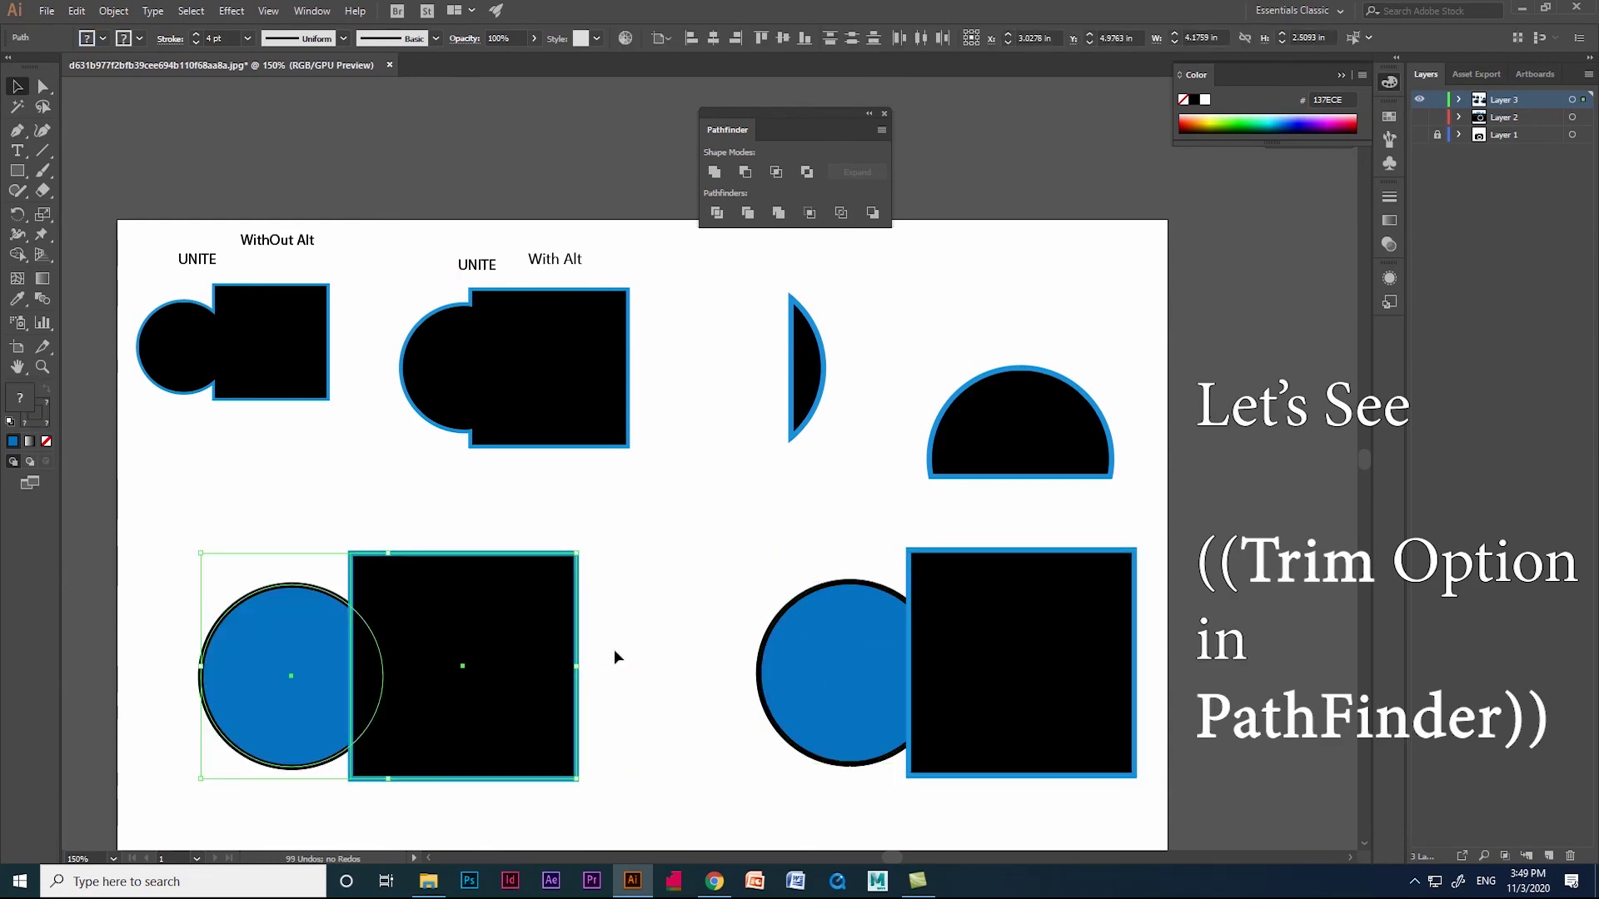
- Remove the stroke from the copied circle and square, apply Trim, and shift the resulting group aside
key("slash")
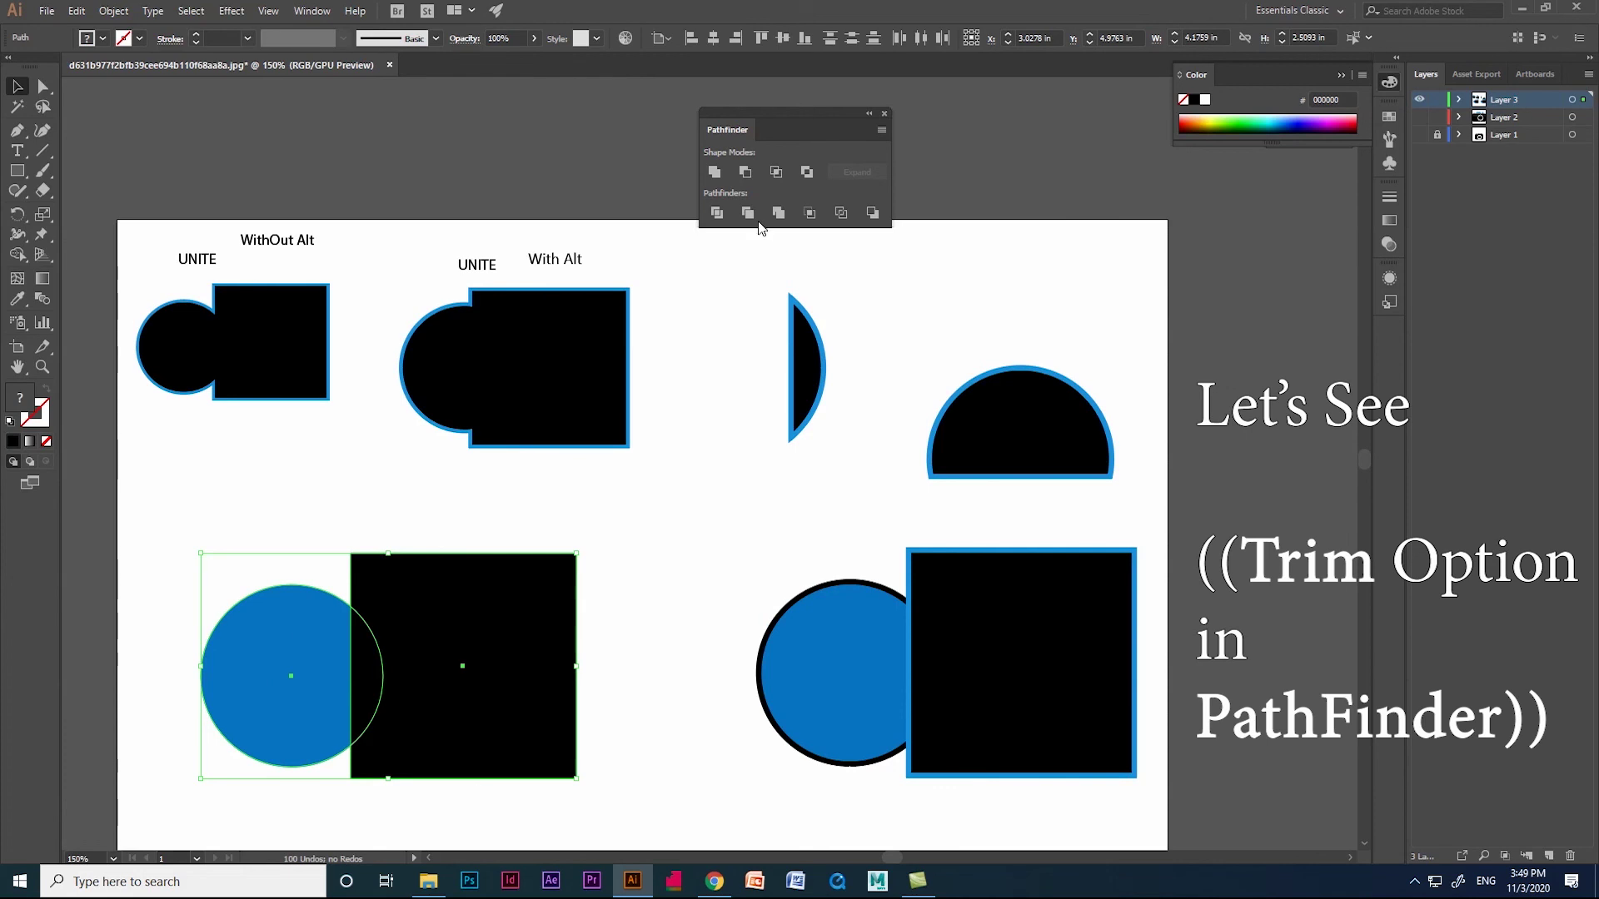
left_click(747, 213)
left_click_drag(439, 689, 500, 700)
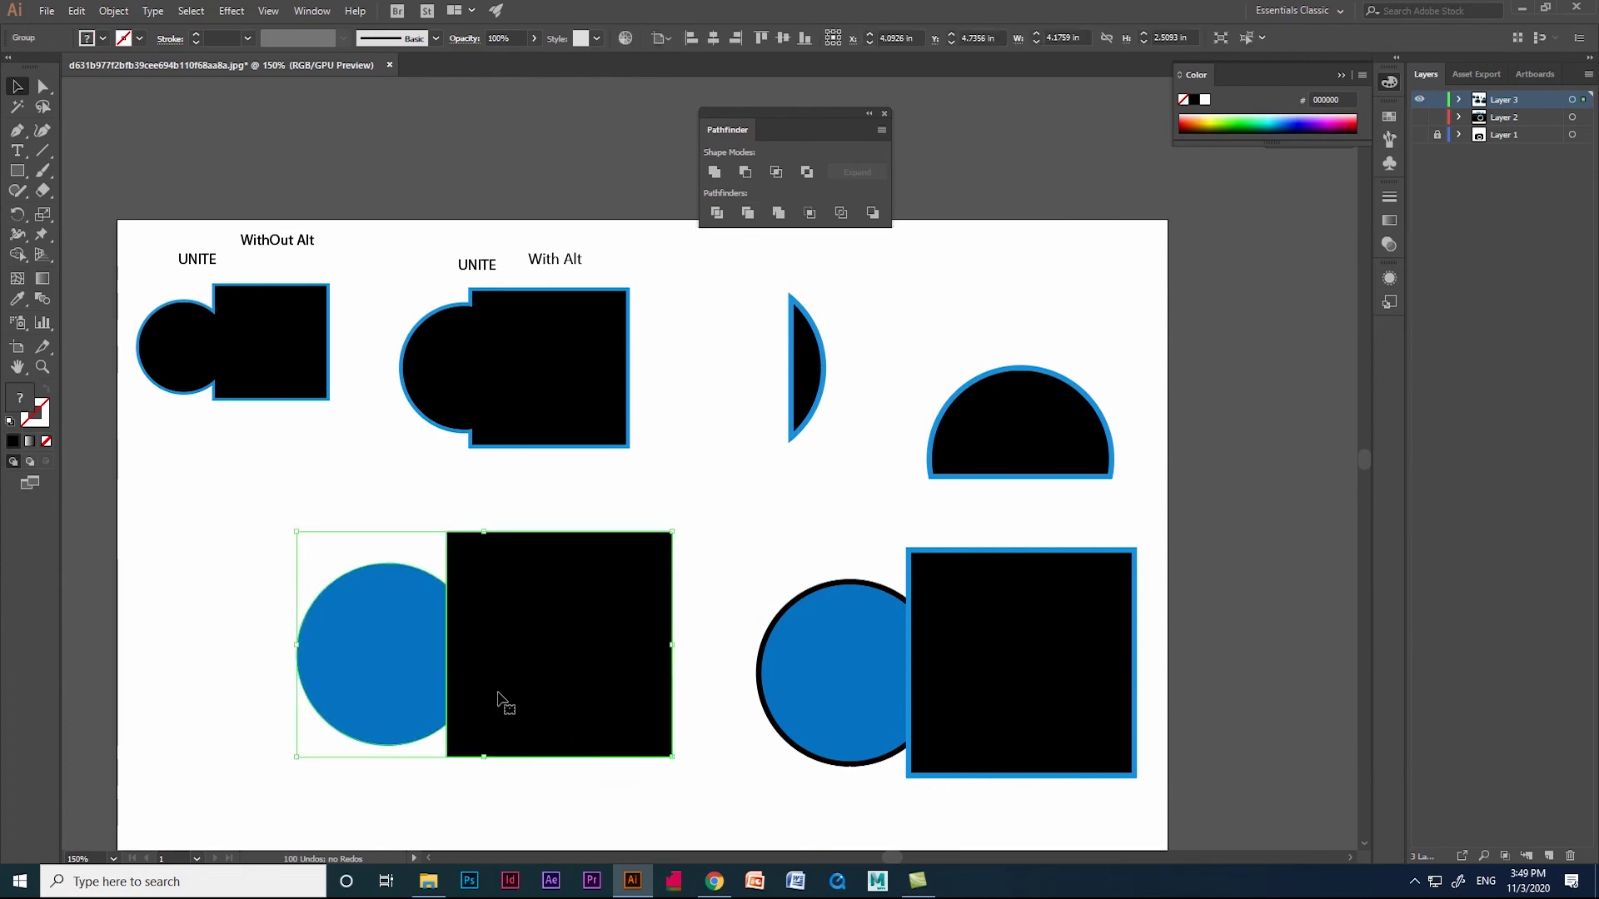
- Pull the trimmed circle piece and the square apart to leave a small gap between them
left_click(43, 86)
key("ctrl+z")
left_click(639, 589)
left_click_drag(432, 622, 519, 621)
left_click_drag(340, 642, 331, 635)
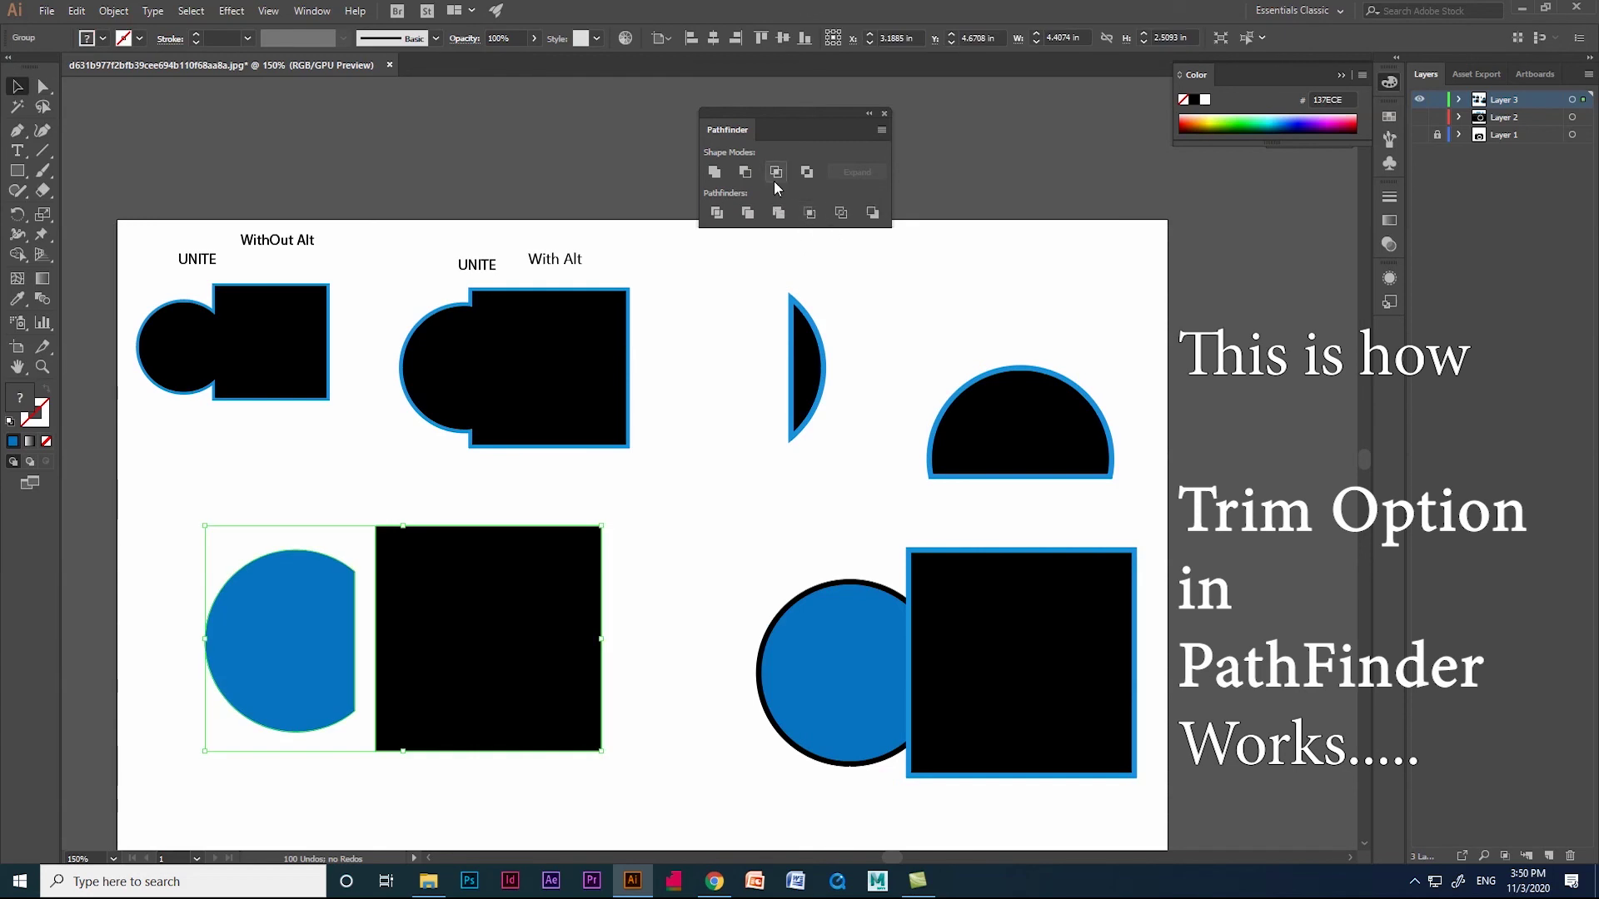
- Select the trimmed circle-and-square group and apply the Outline pathfinder to it
left_click(696, 576)
left_click(532, 633)
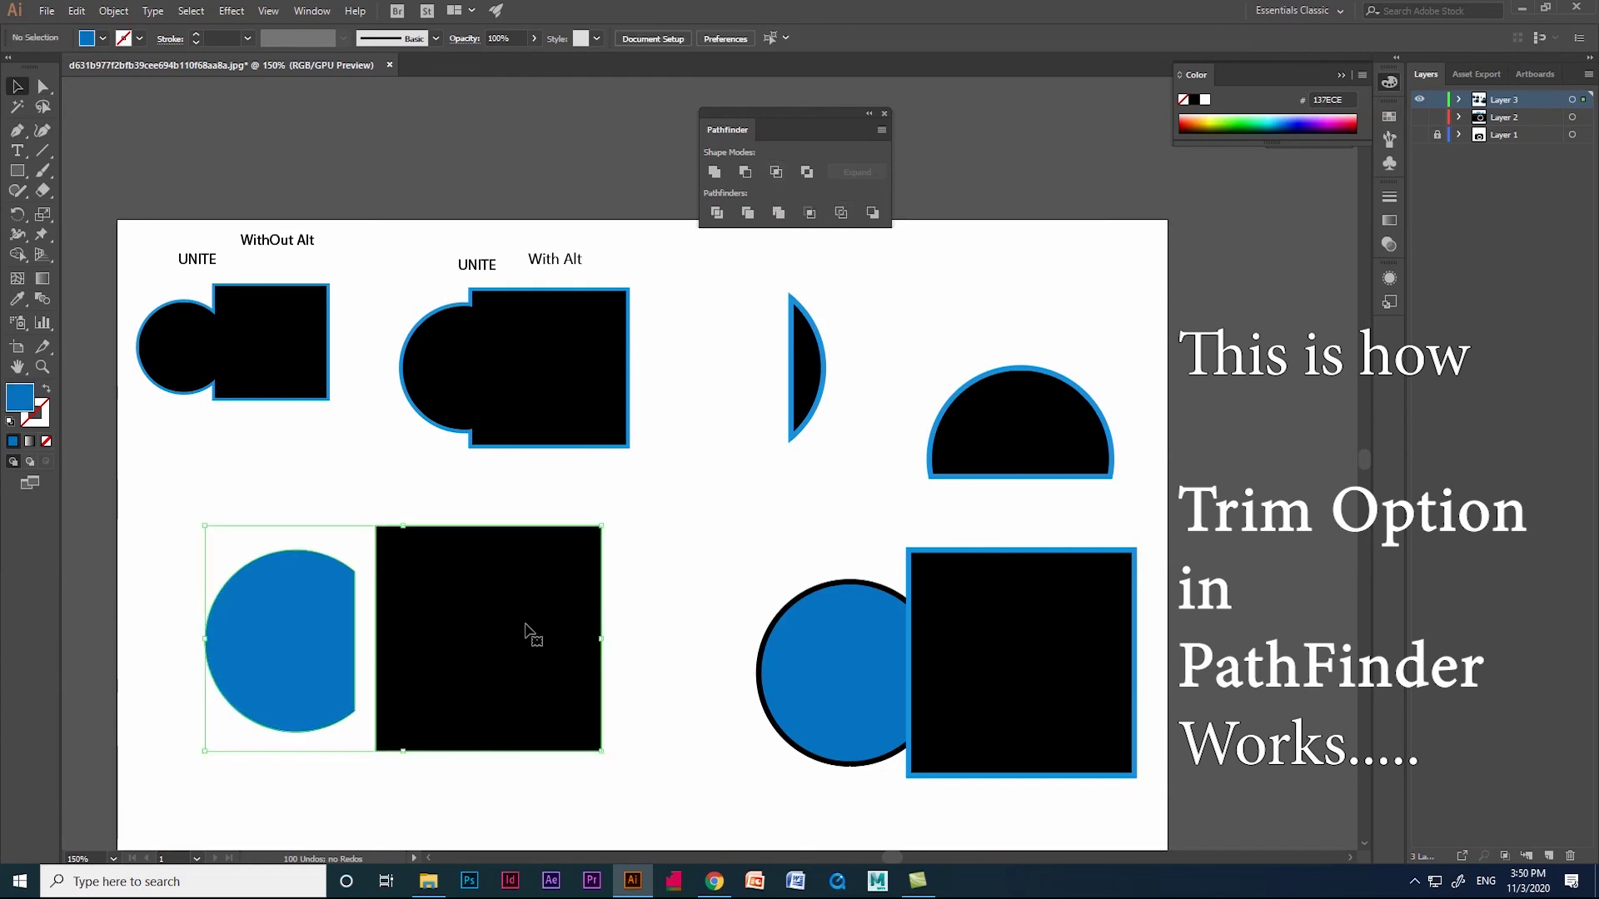
left_click(840, 213)
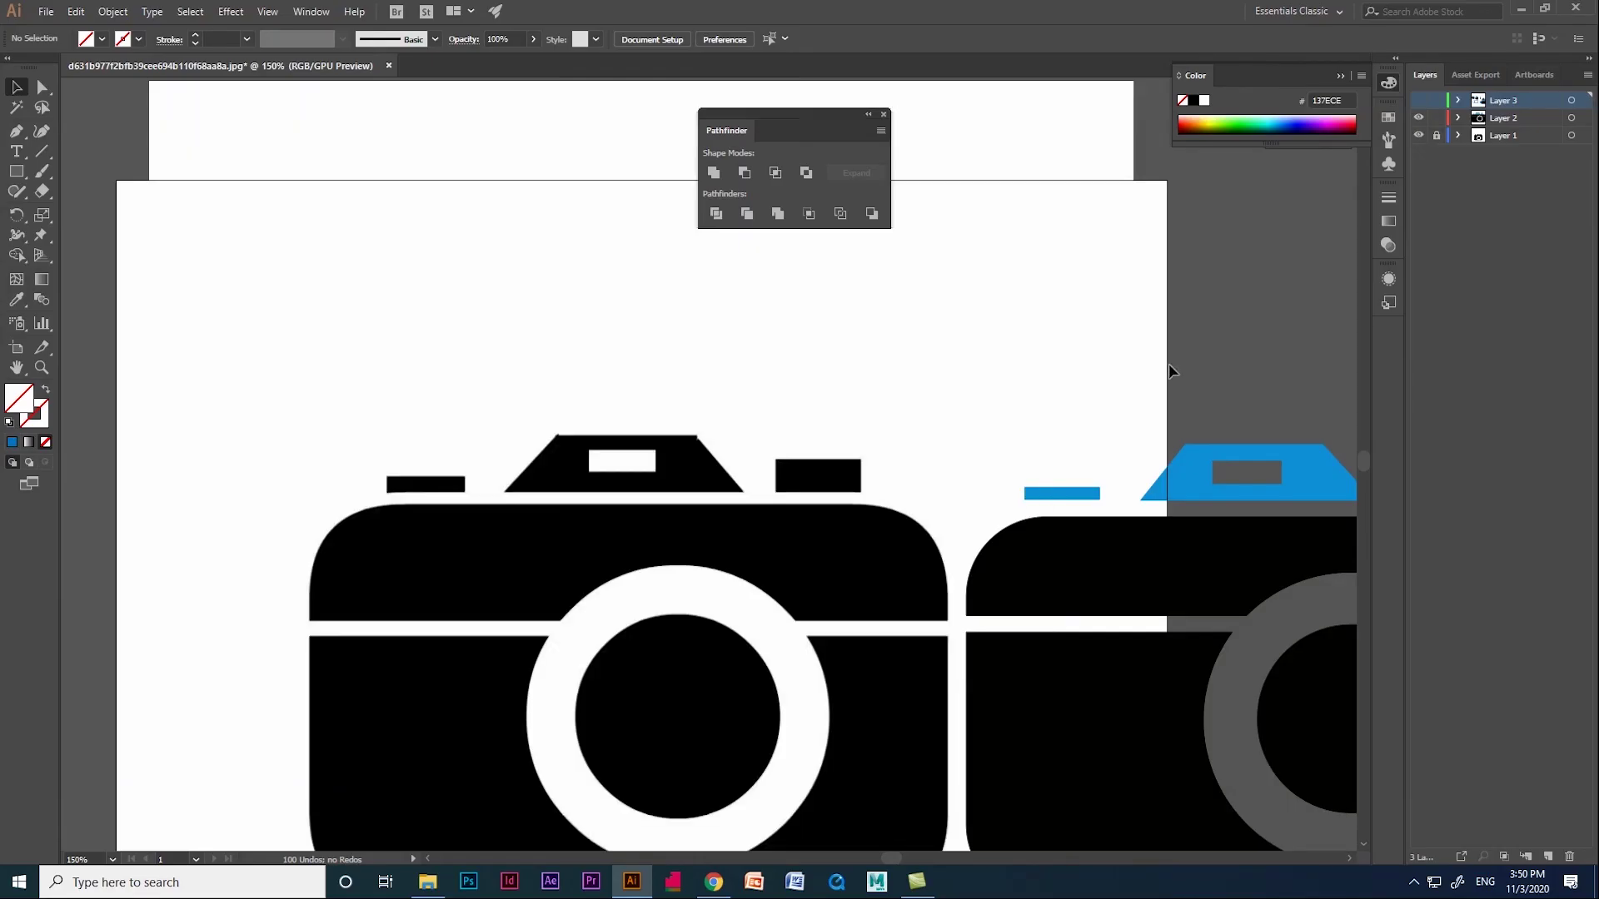
scroll(727, 367, "down", 3)
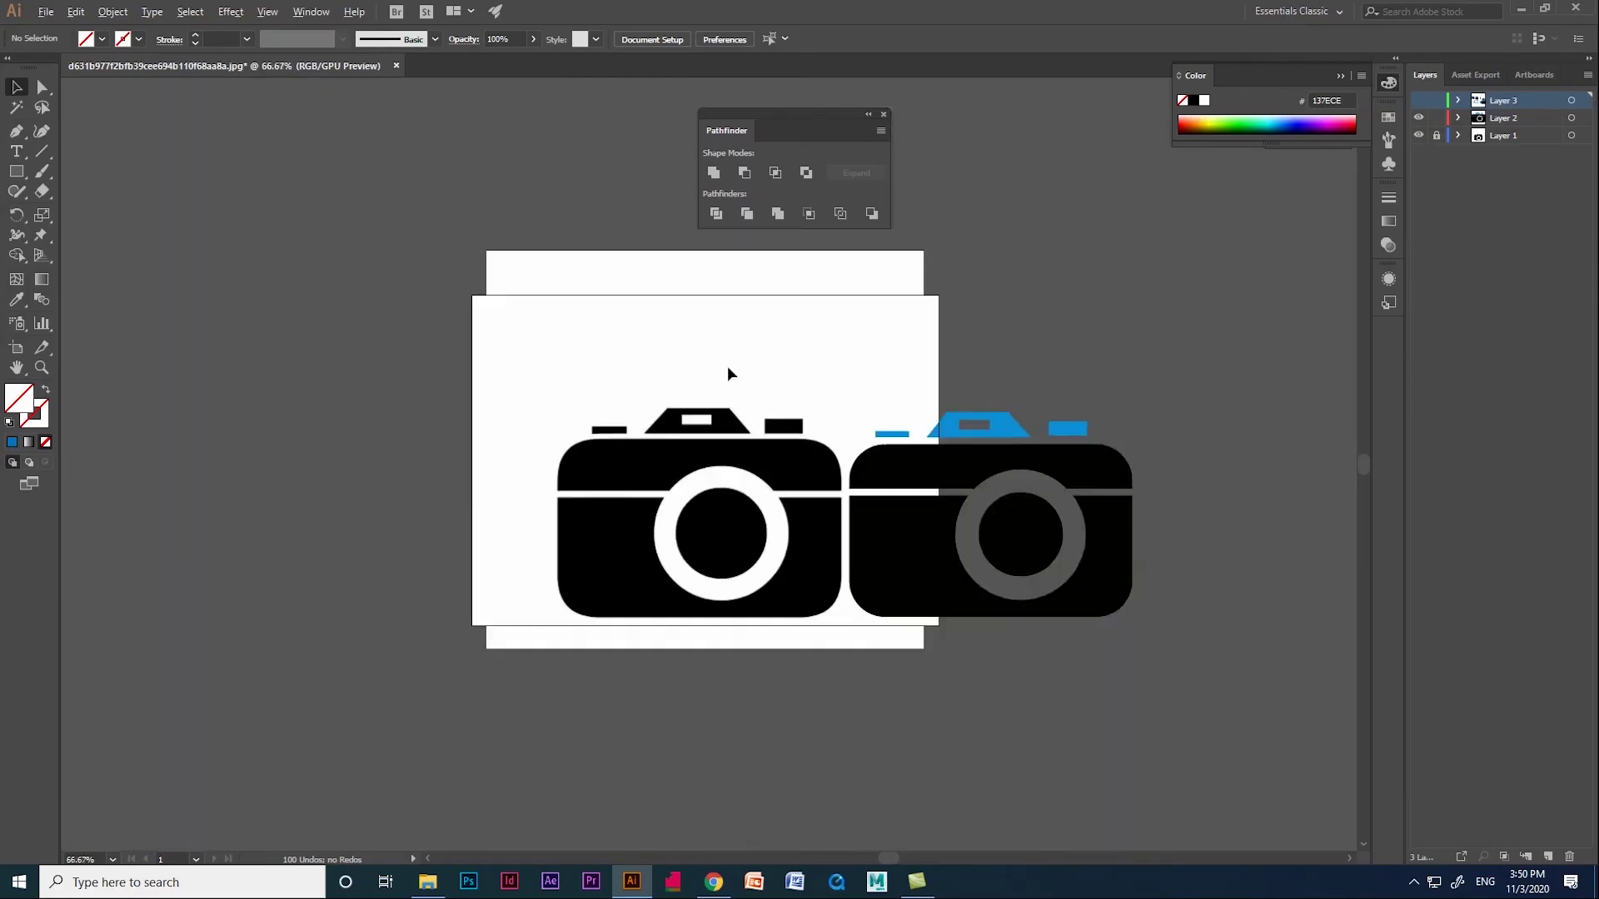
scroll(1071, 505, "up", 1)
scroll(814, 392, "up", 1)
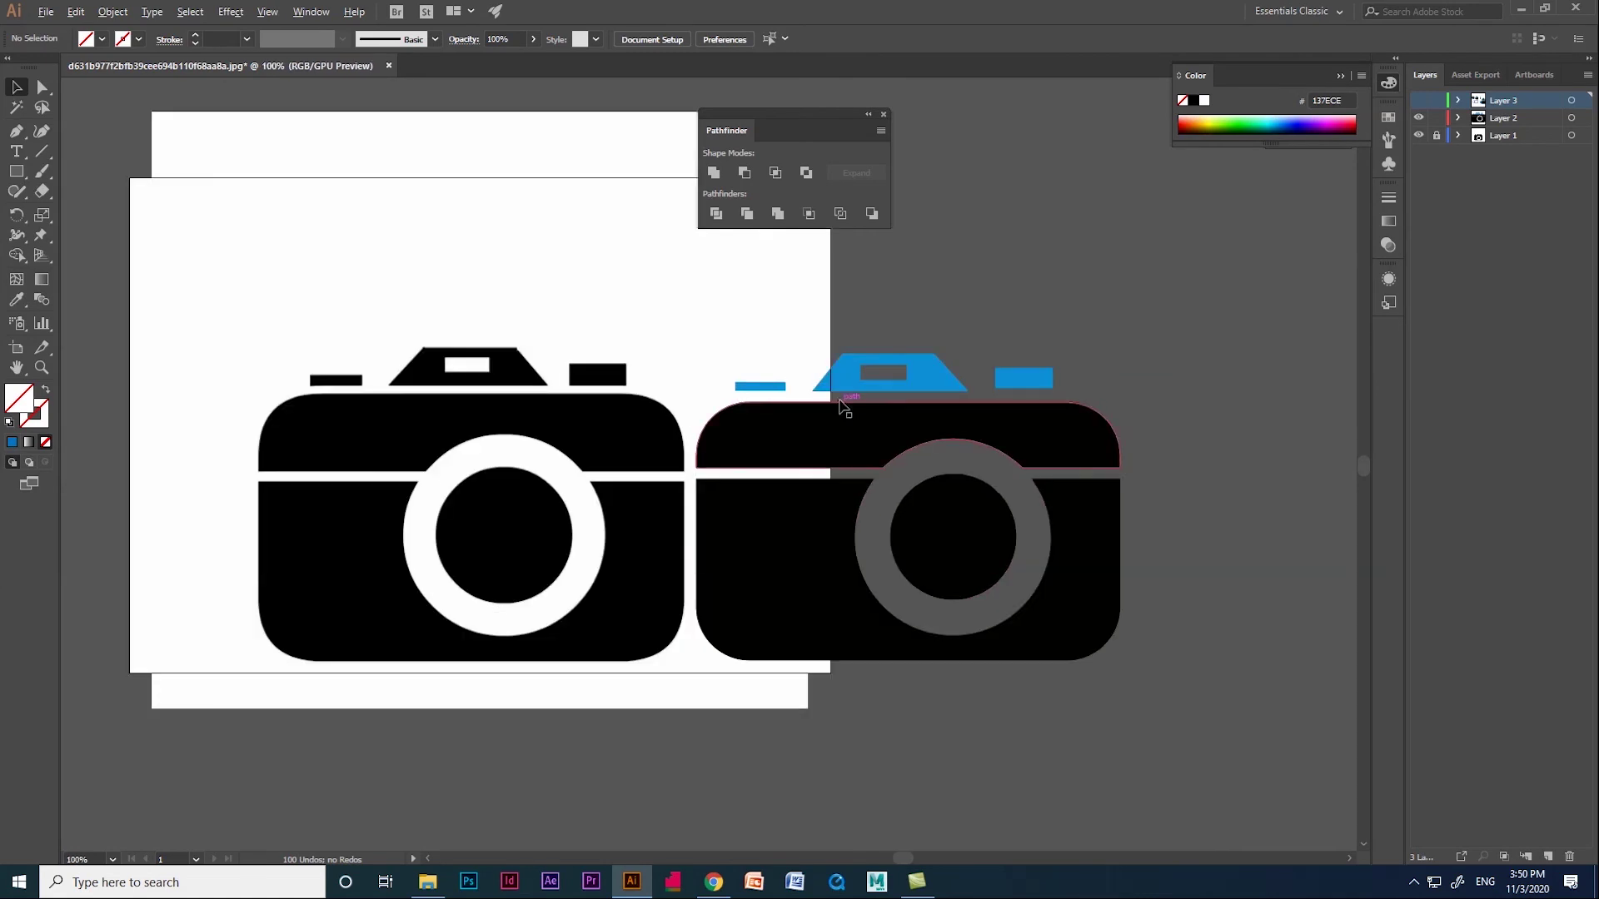
scroll(594, 330, "up", 1)
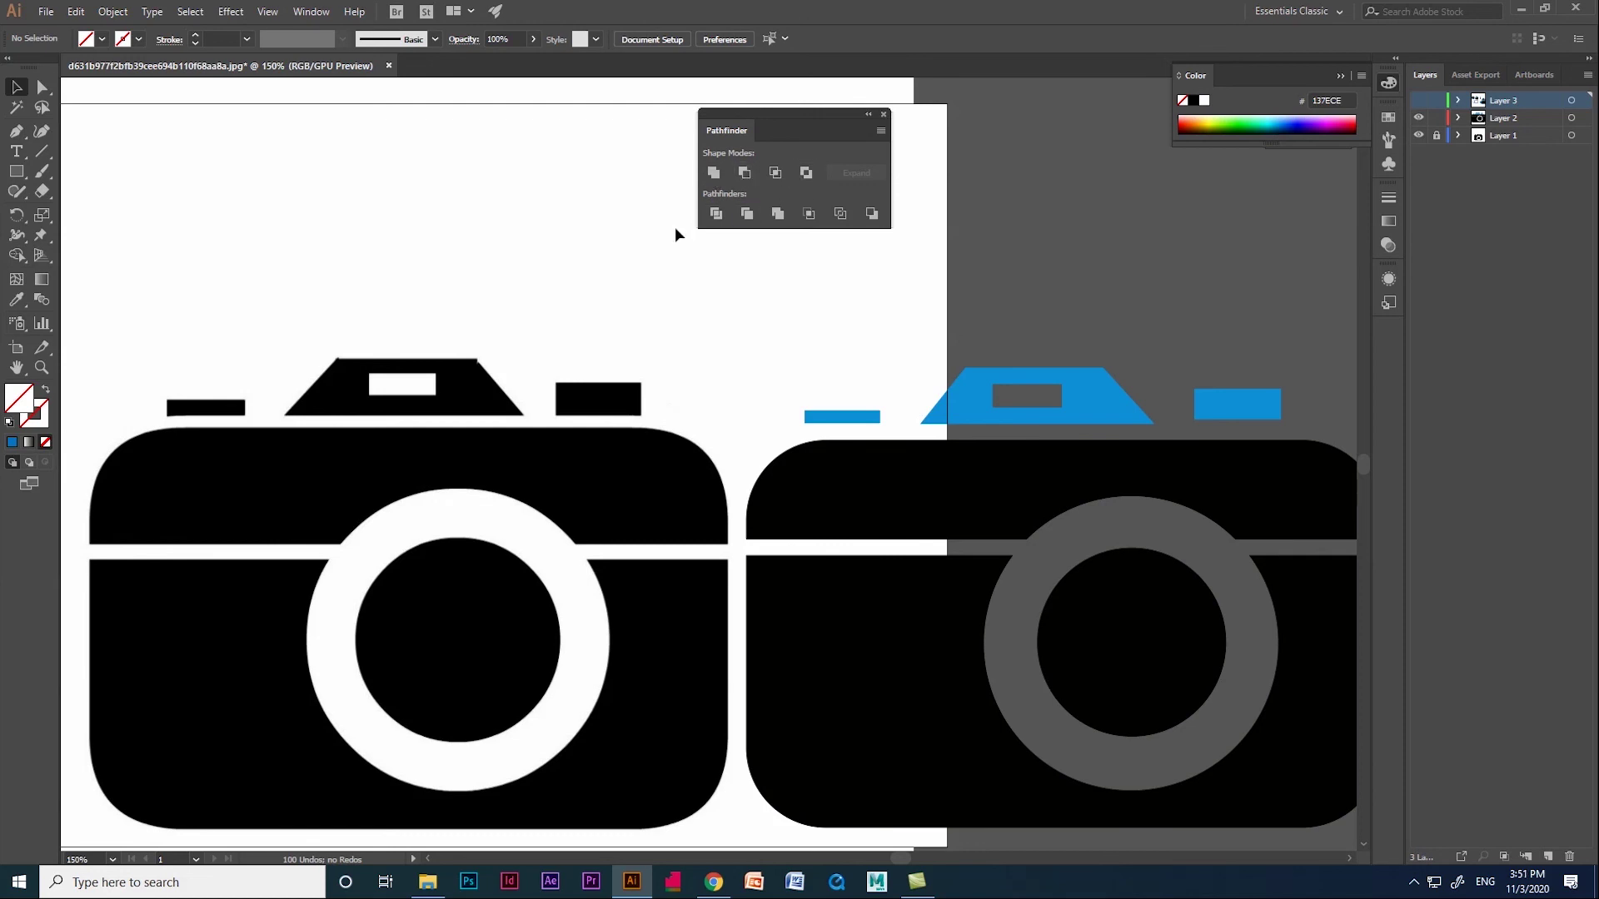
left_click(16, 255)
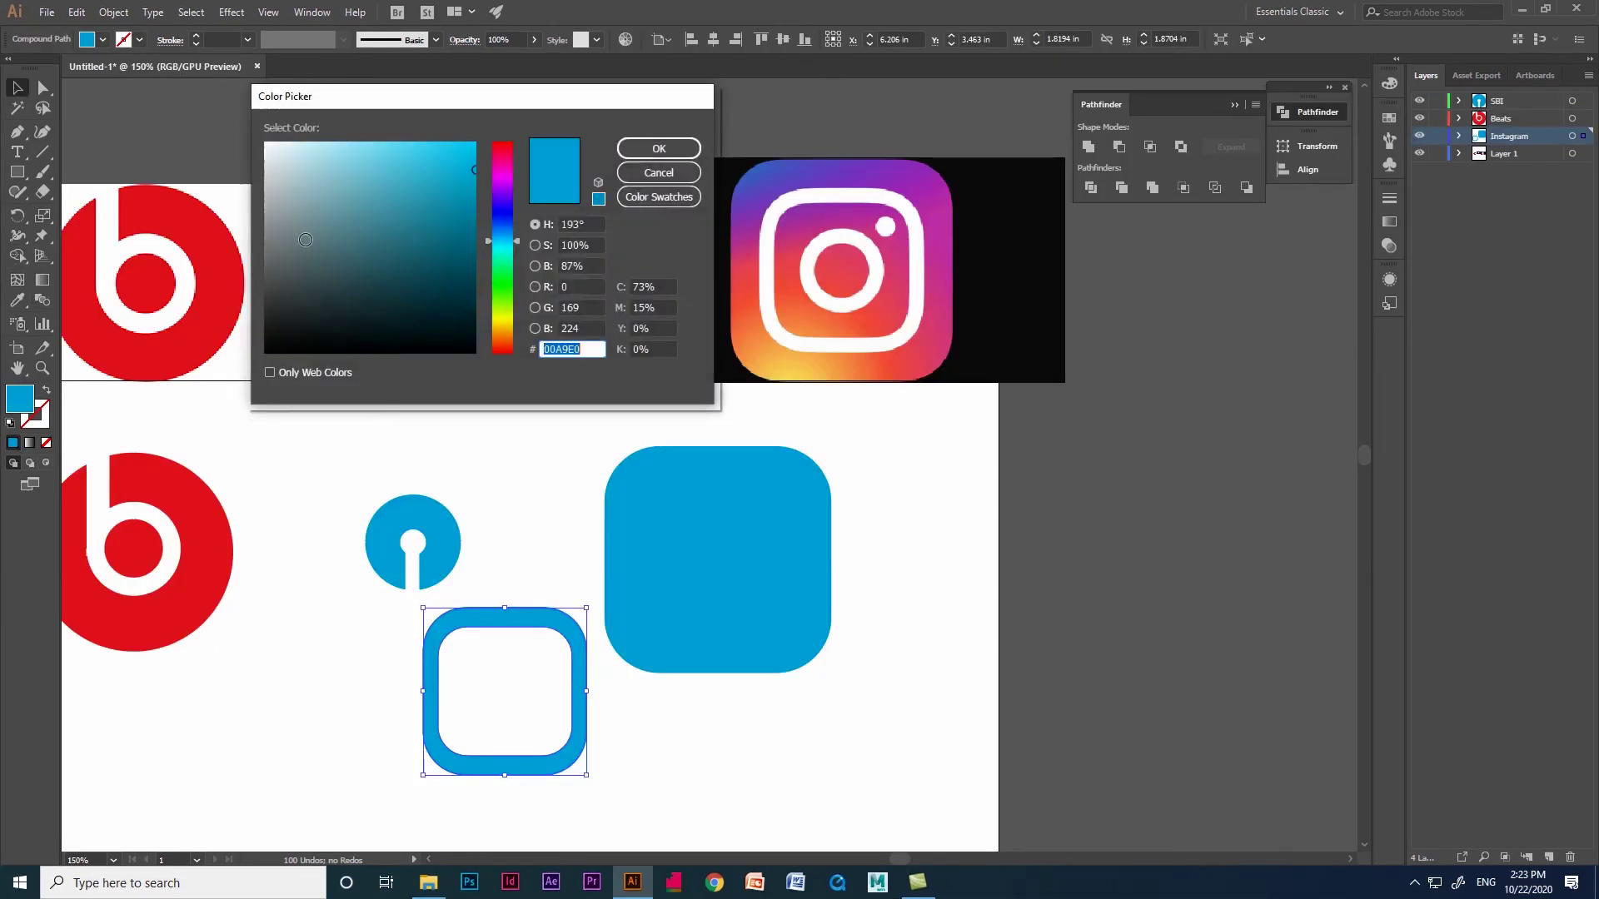
- Confirm the rounded-square ring's fill colour and move the ring onto the large blue rounded square
key("Return")
left_click_drag(518, 618, 728, 483)
left_click(923, 525)
- Draw the lens circle of the Instagram icon with the Ellipse tool
left_click_drag(18, 171, 75, 213)
mouse_move(816, 246)
left_mouse_down()
mouse_move(897, 326)
mouse_move(863, 268)
mouse_move(886, 288)
mouse_move(881, 314)
mouse_move(866, 299)
mouse_move(721, 538)
left_mouse_up()
key("v")
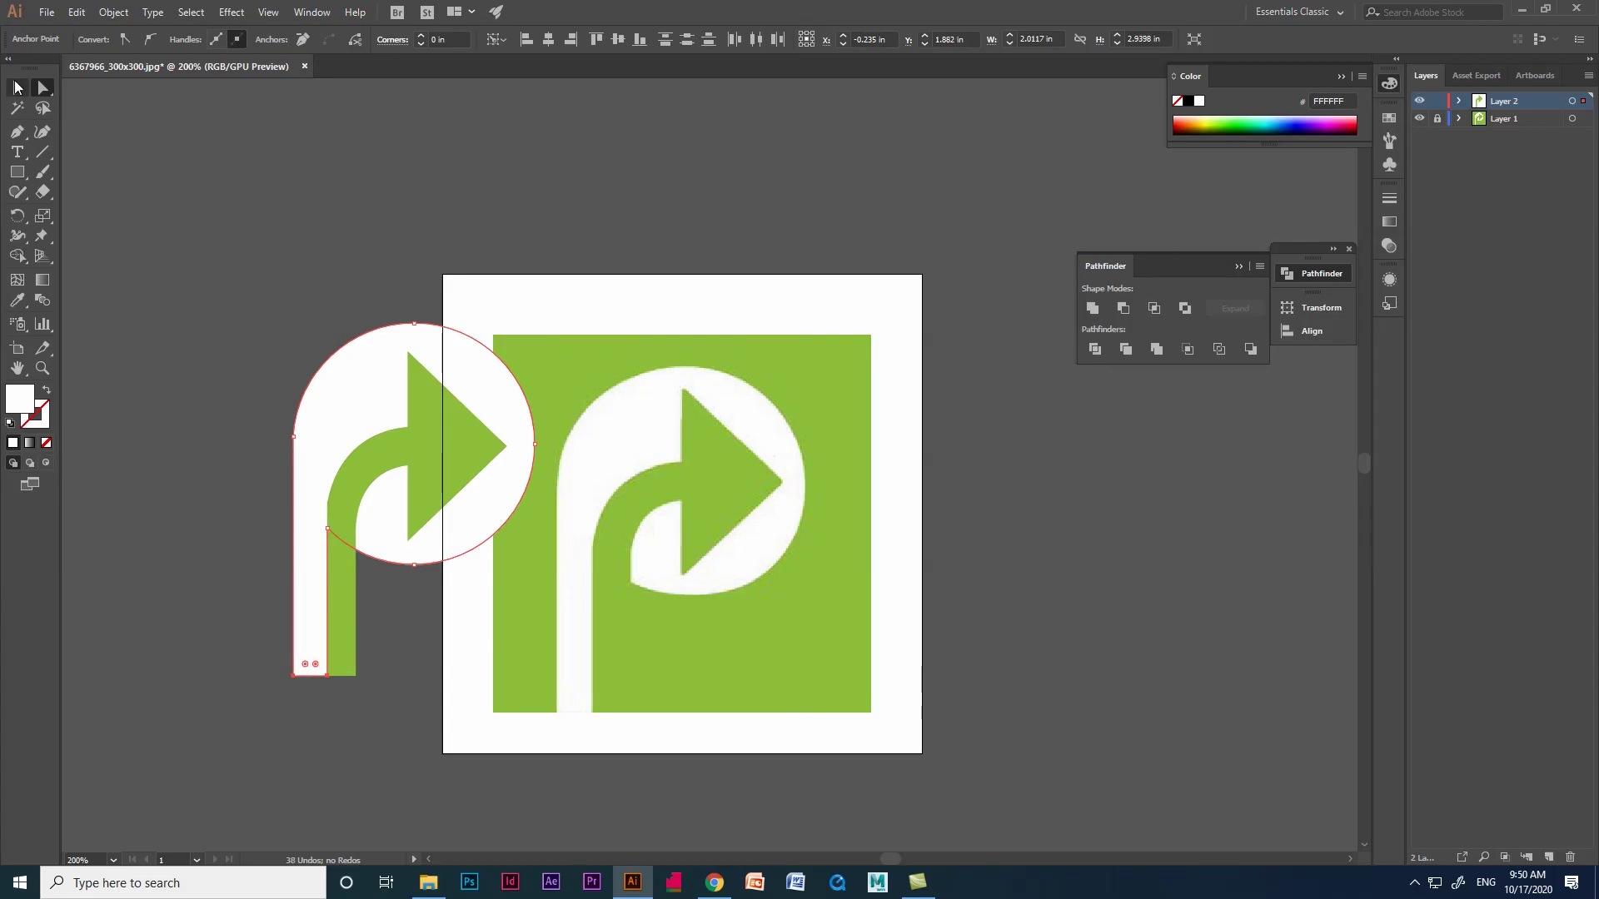
- Cut the green arrow out of the white P shape and move the result off the artboard to its upper left
left_click(16, 87)
left_click(427, 480)
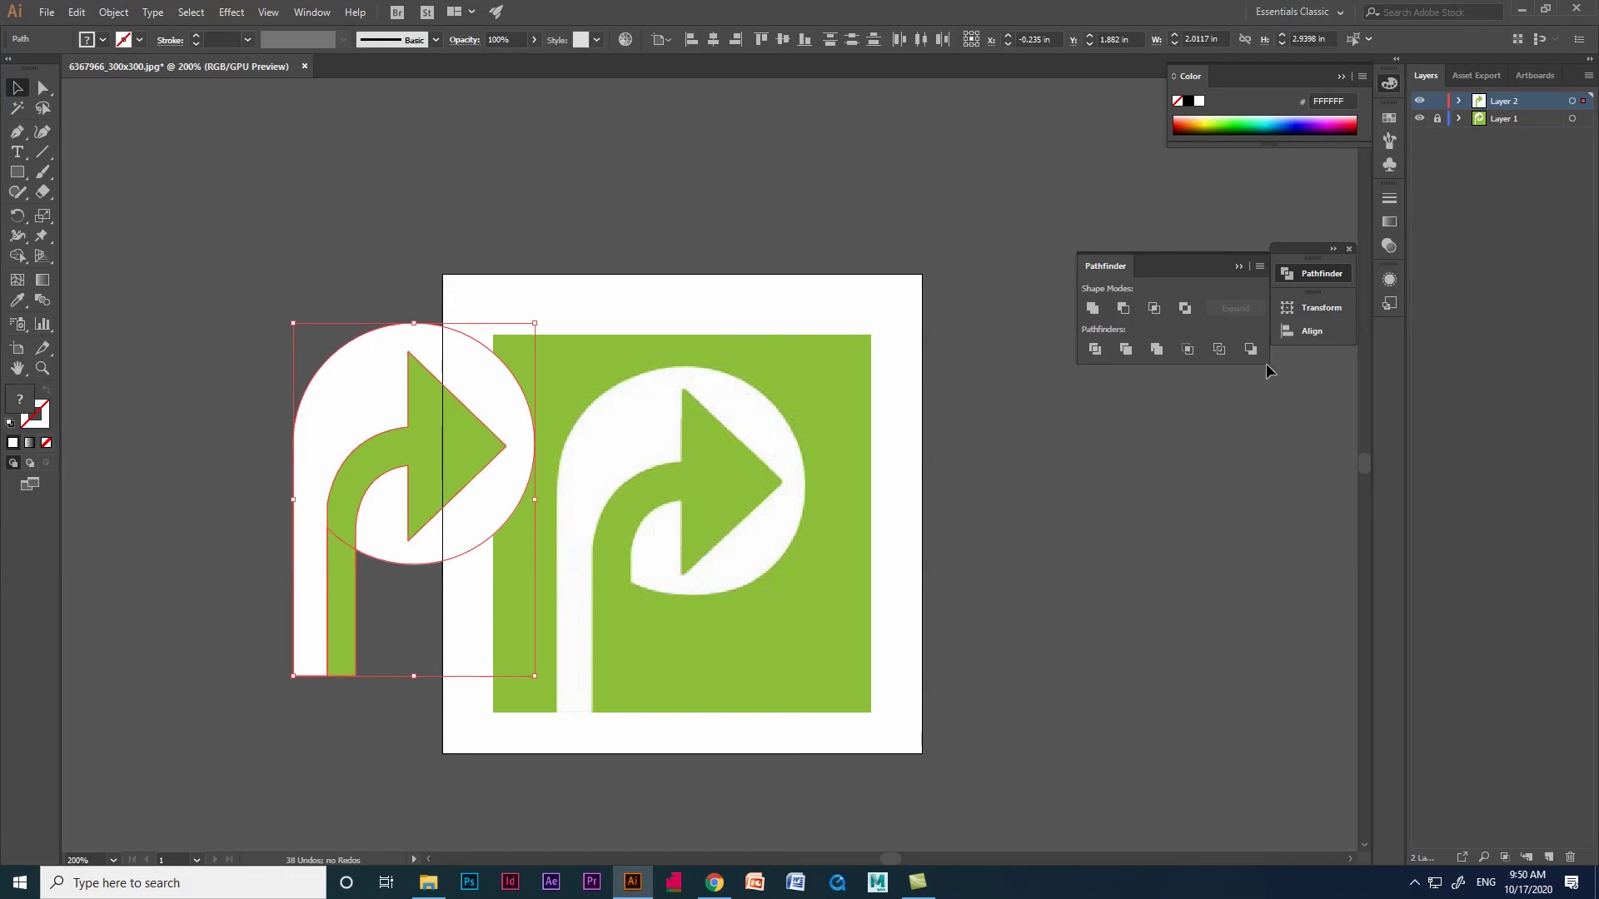
left_click_drag(427, 479, 860, 498)
left_click_drag(731, 581, 300, 411)
left_click(308, 471)
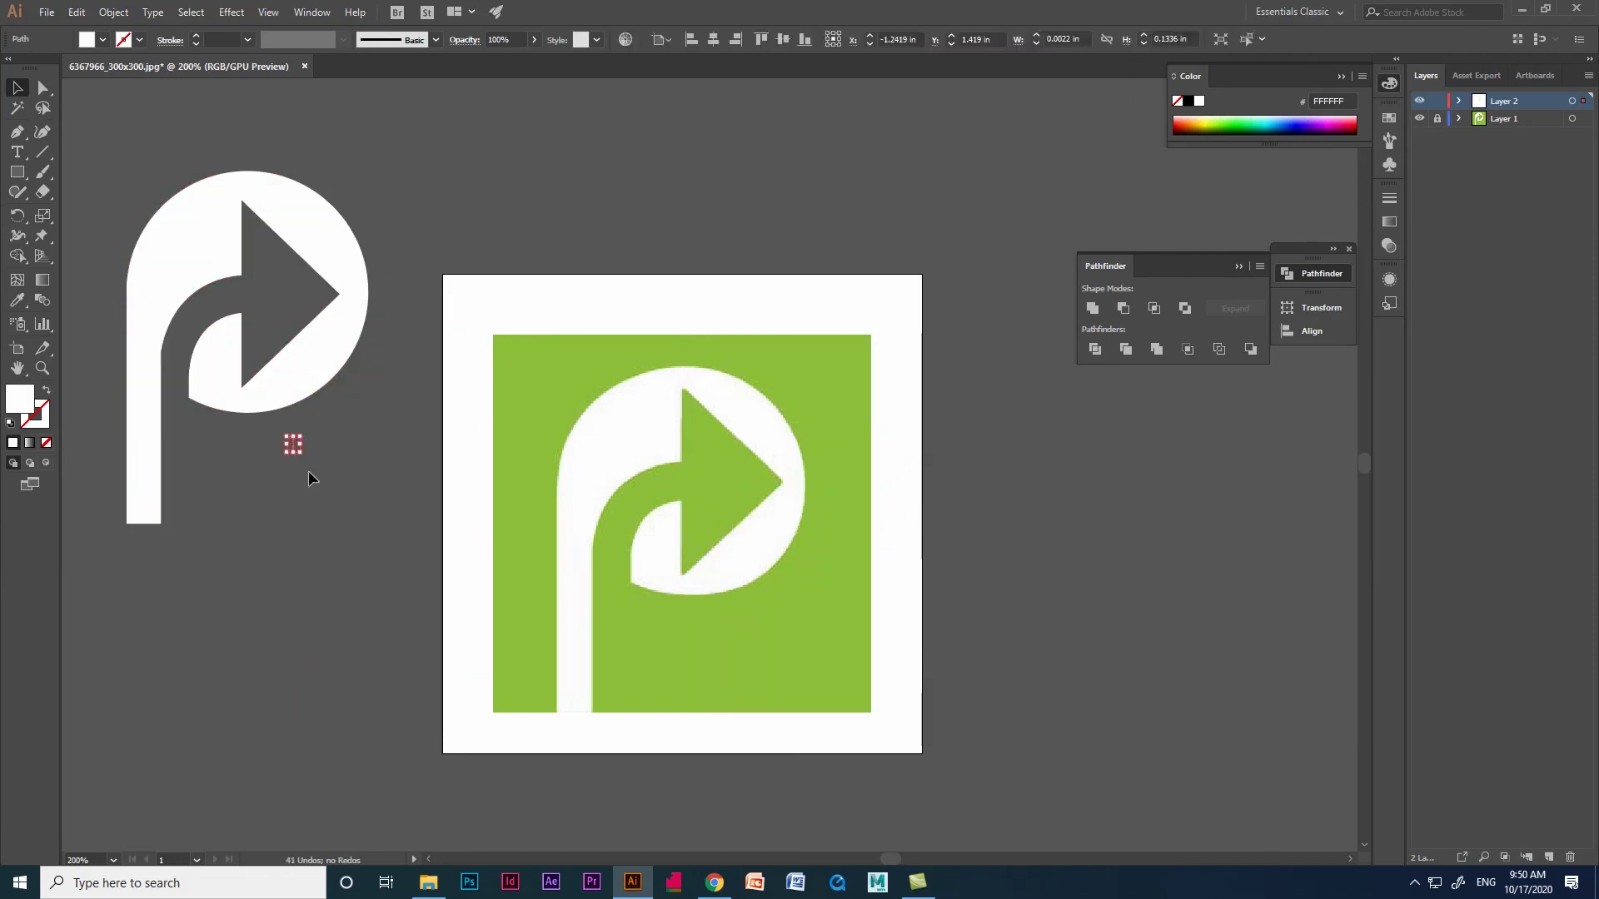
- Draw a square about 3.12 in wide over the reference's green background and open its fill colour for editing
key("m")
left_click_drag(493, 335, 866, 704)
double_click(20, 398)
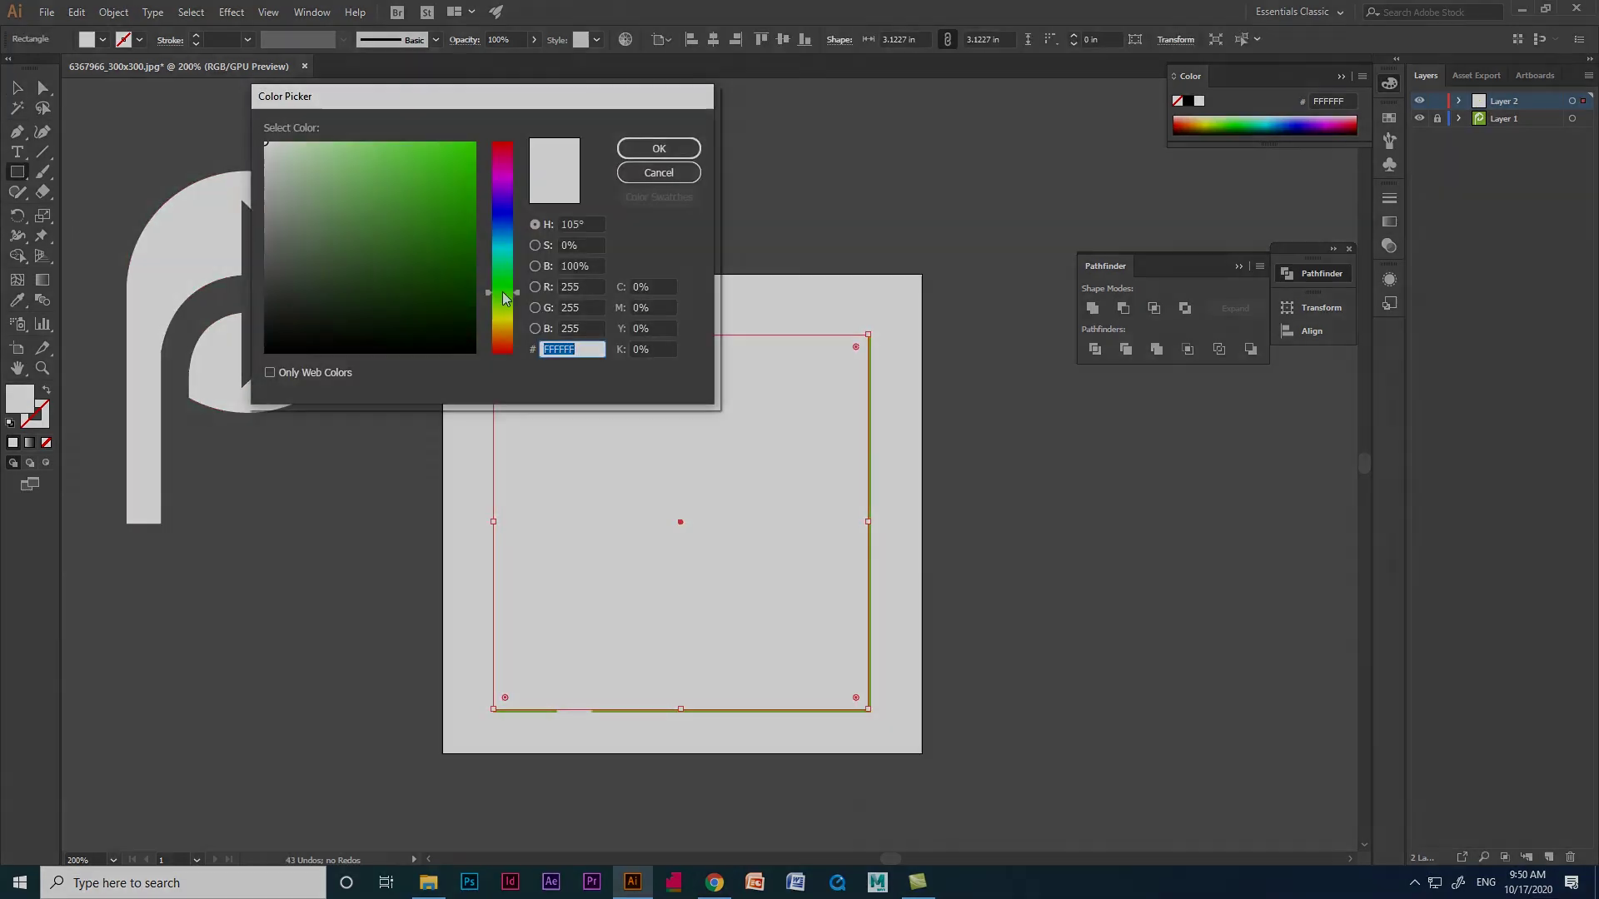